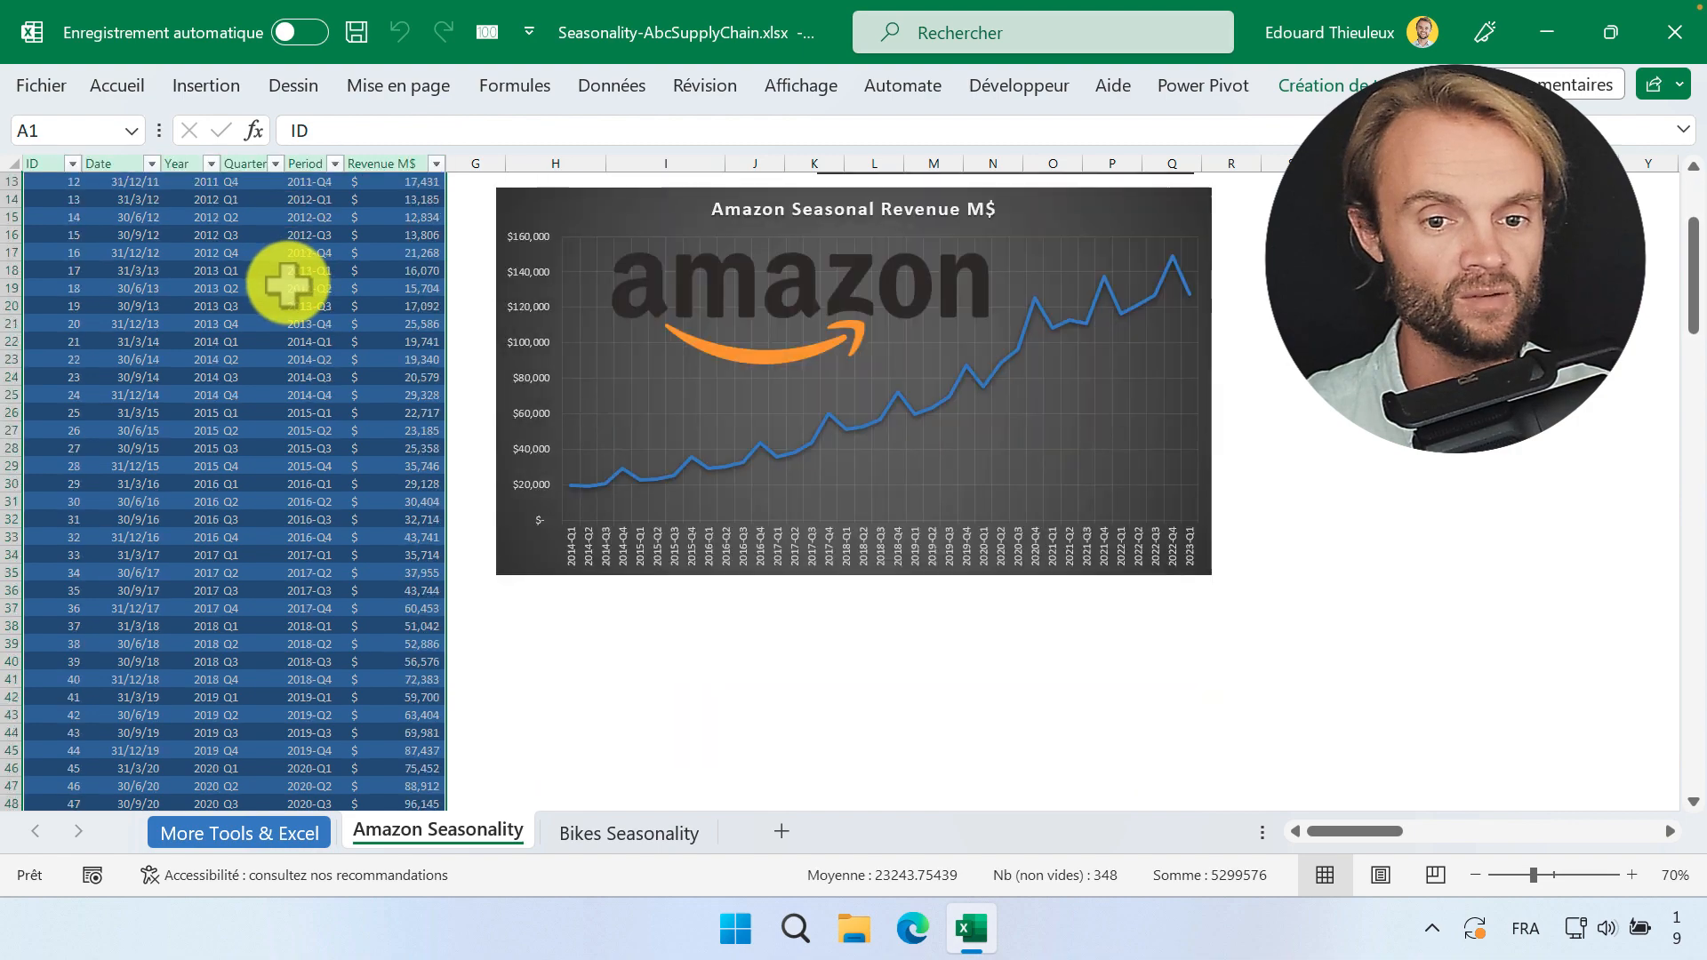
Step: Examine the Amazon revenue table and its year formula, along with the Quarter and Period columns
{"action": "scroll", "coordinate": [285, 317], "scroll_direction": "up", "scroll_amount": 6}
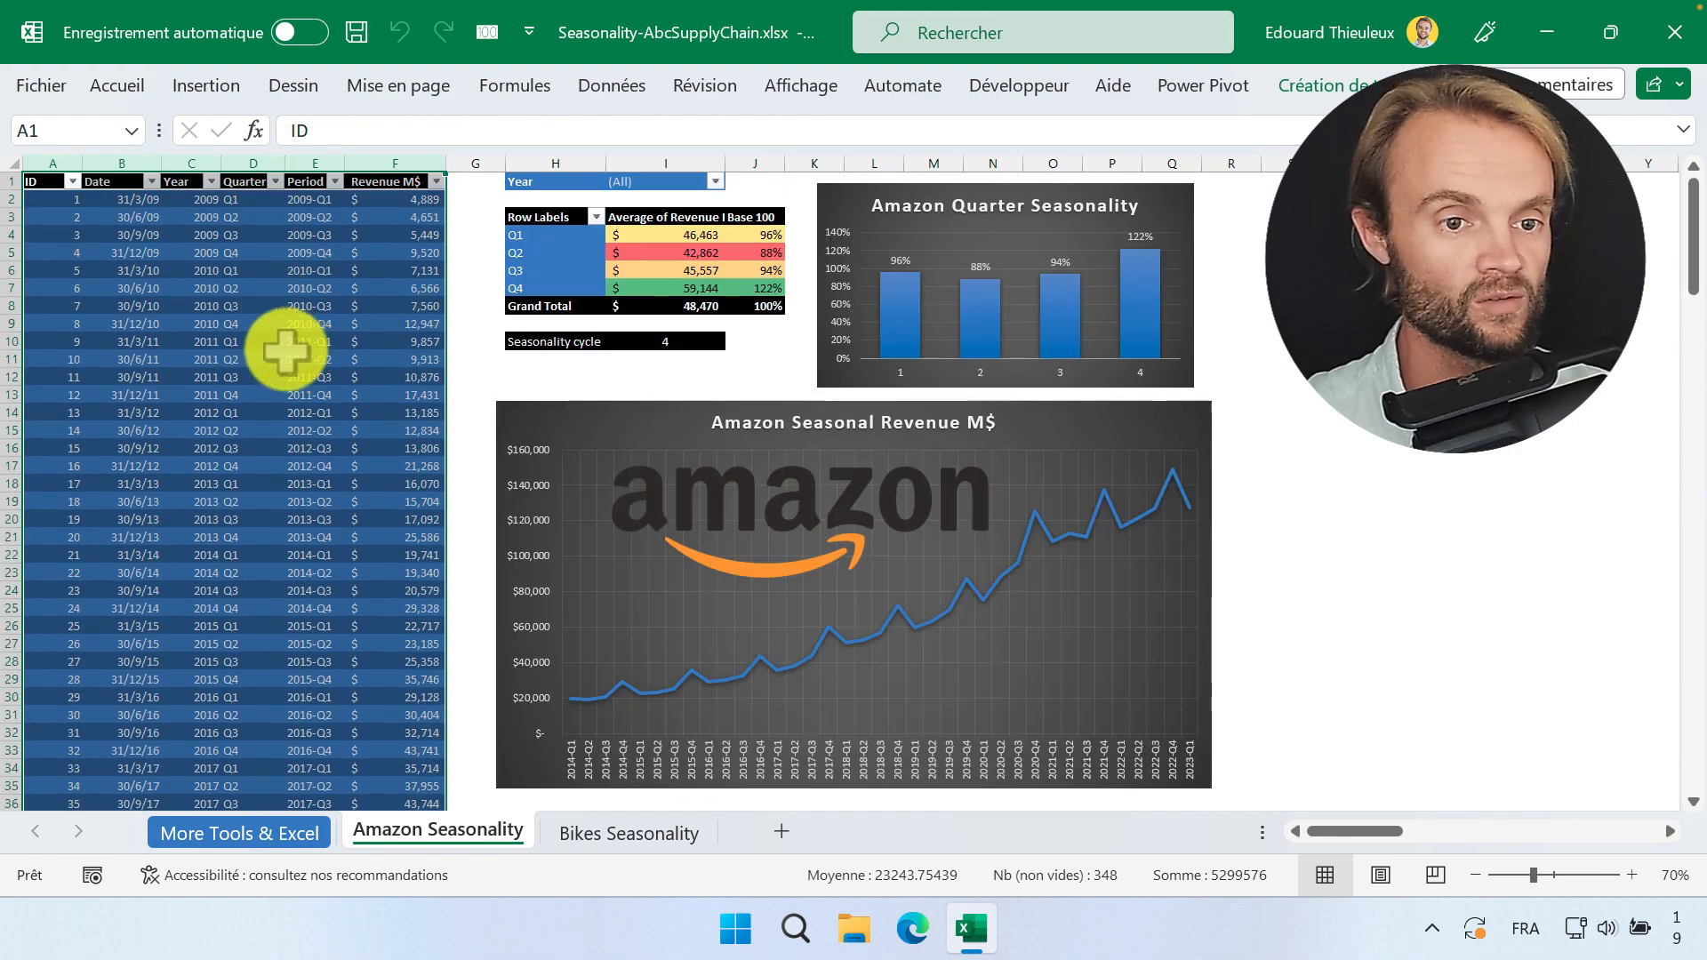
{"action": "scroll", "coordinate": [283, 325], "scroll_direction": "down", "scroll_amount": 2}
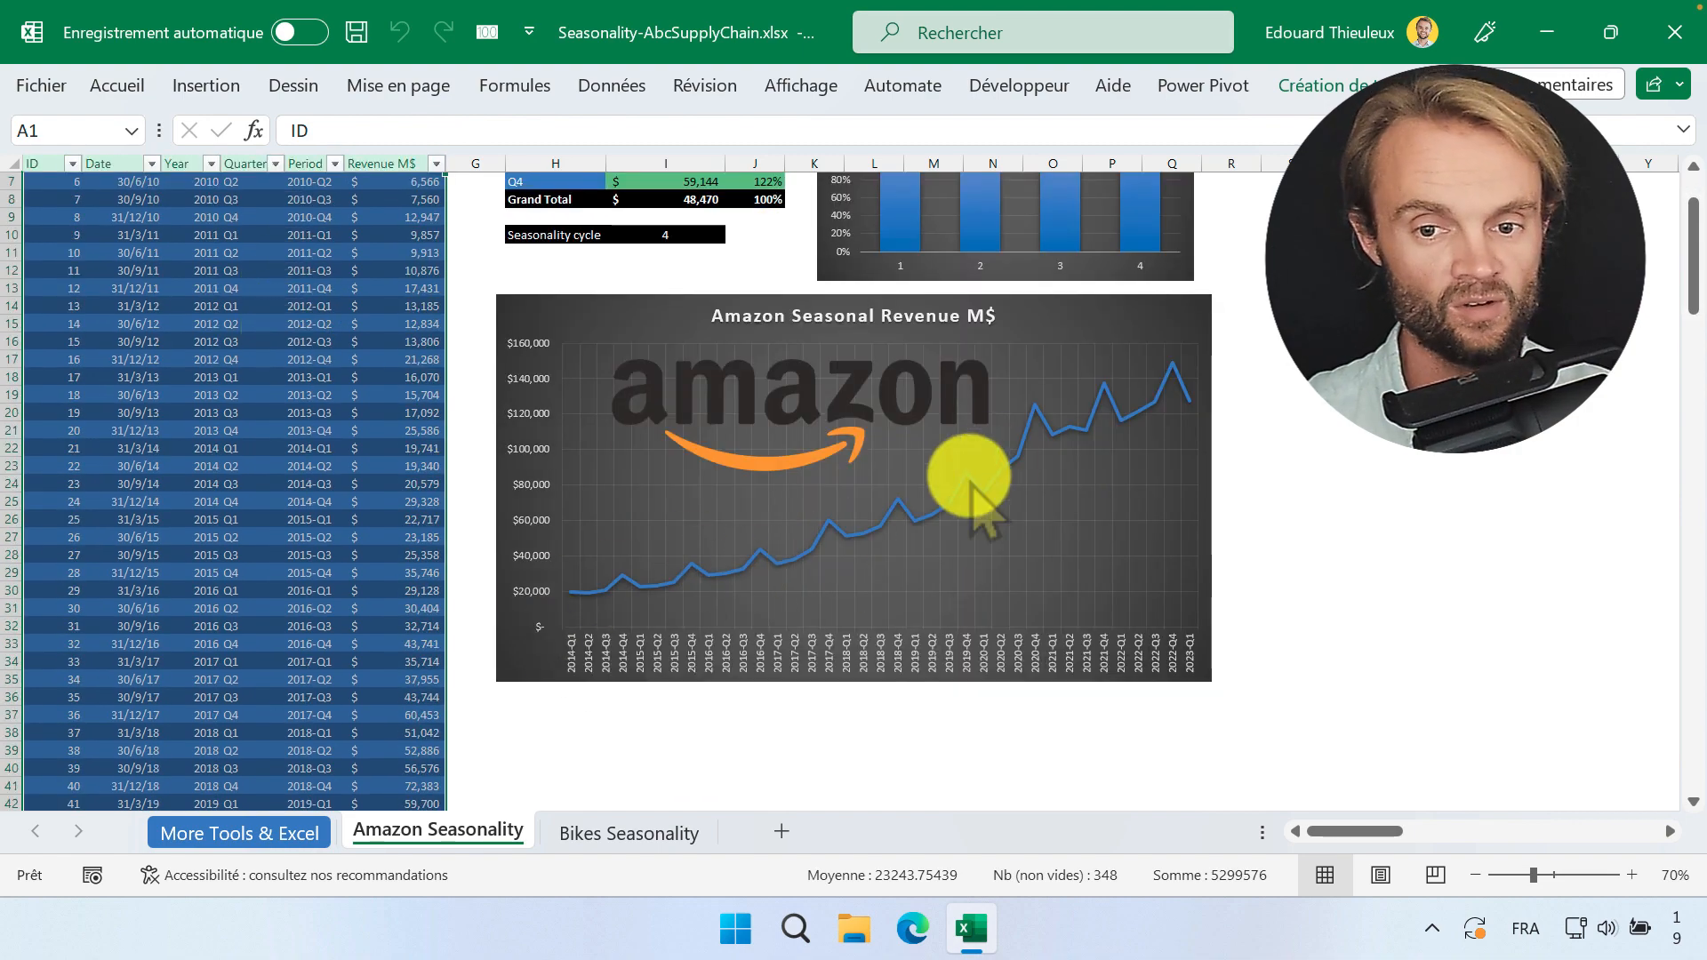
{"action": "scroll", "coordinate": [622, 533], "scroll_direction": "up", "scroll_amount": 1}
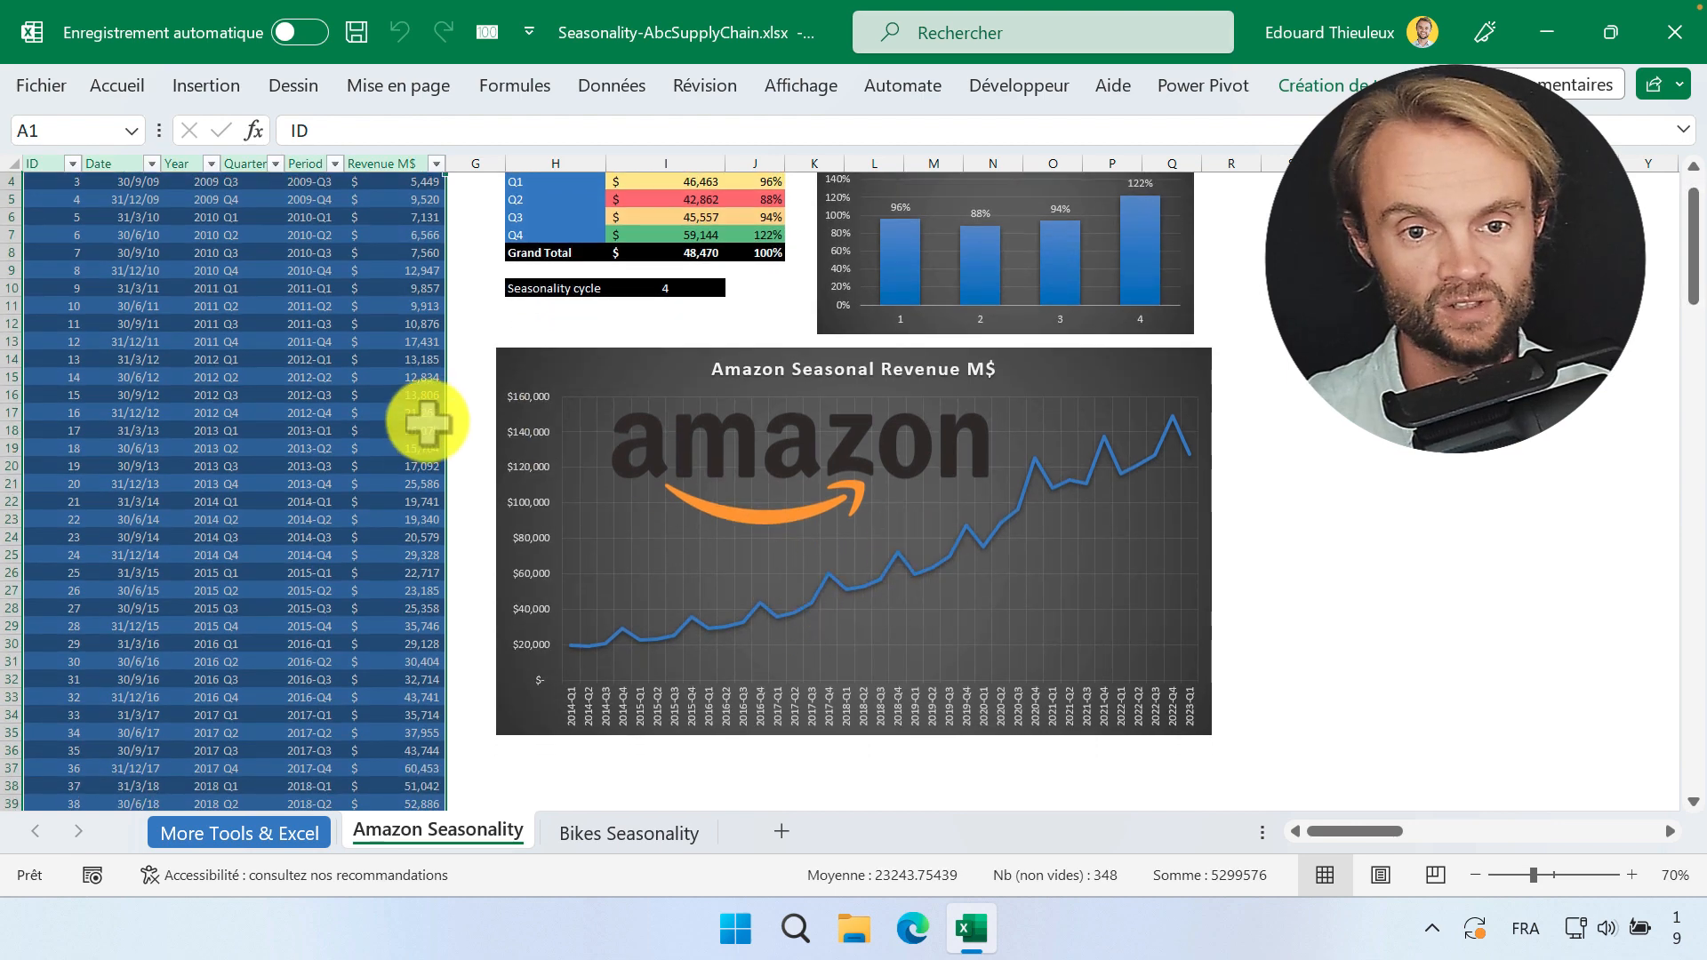
{"action": "scroll", "coordinate": [417, 355], "scroll_direction": "up", "scroll_amount": 1}
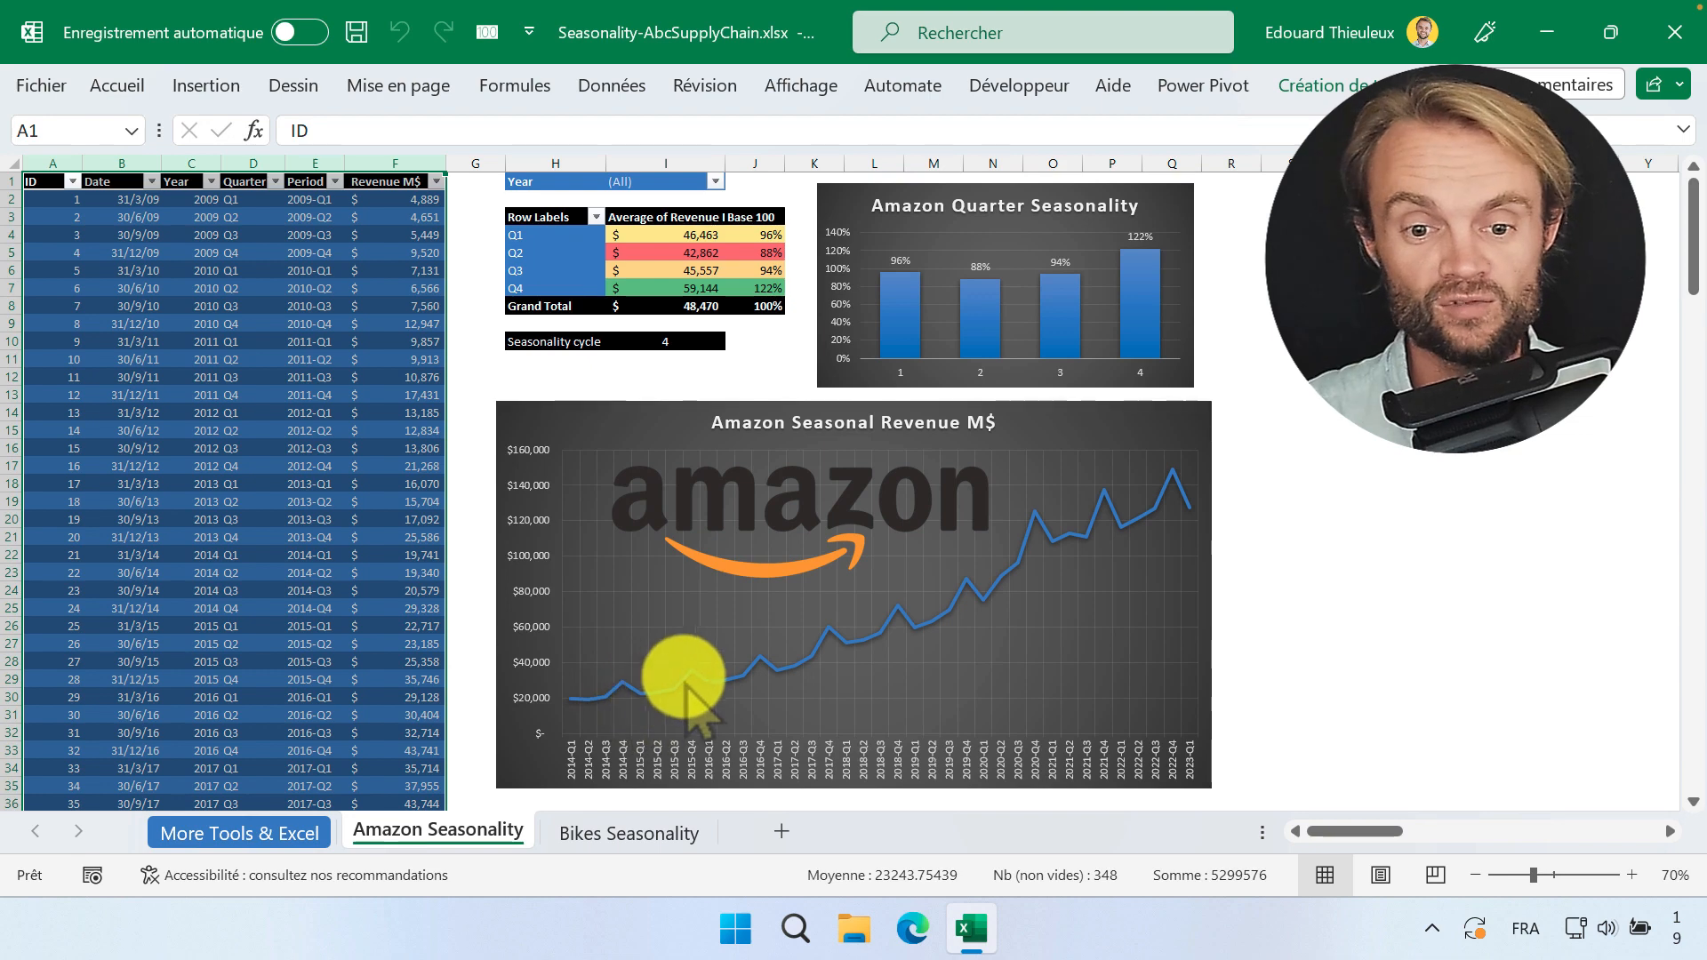
{"action": "left_click", "coordinate": [176, 269]}
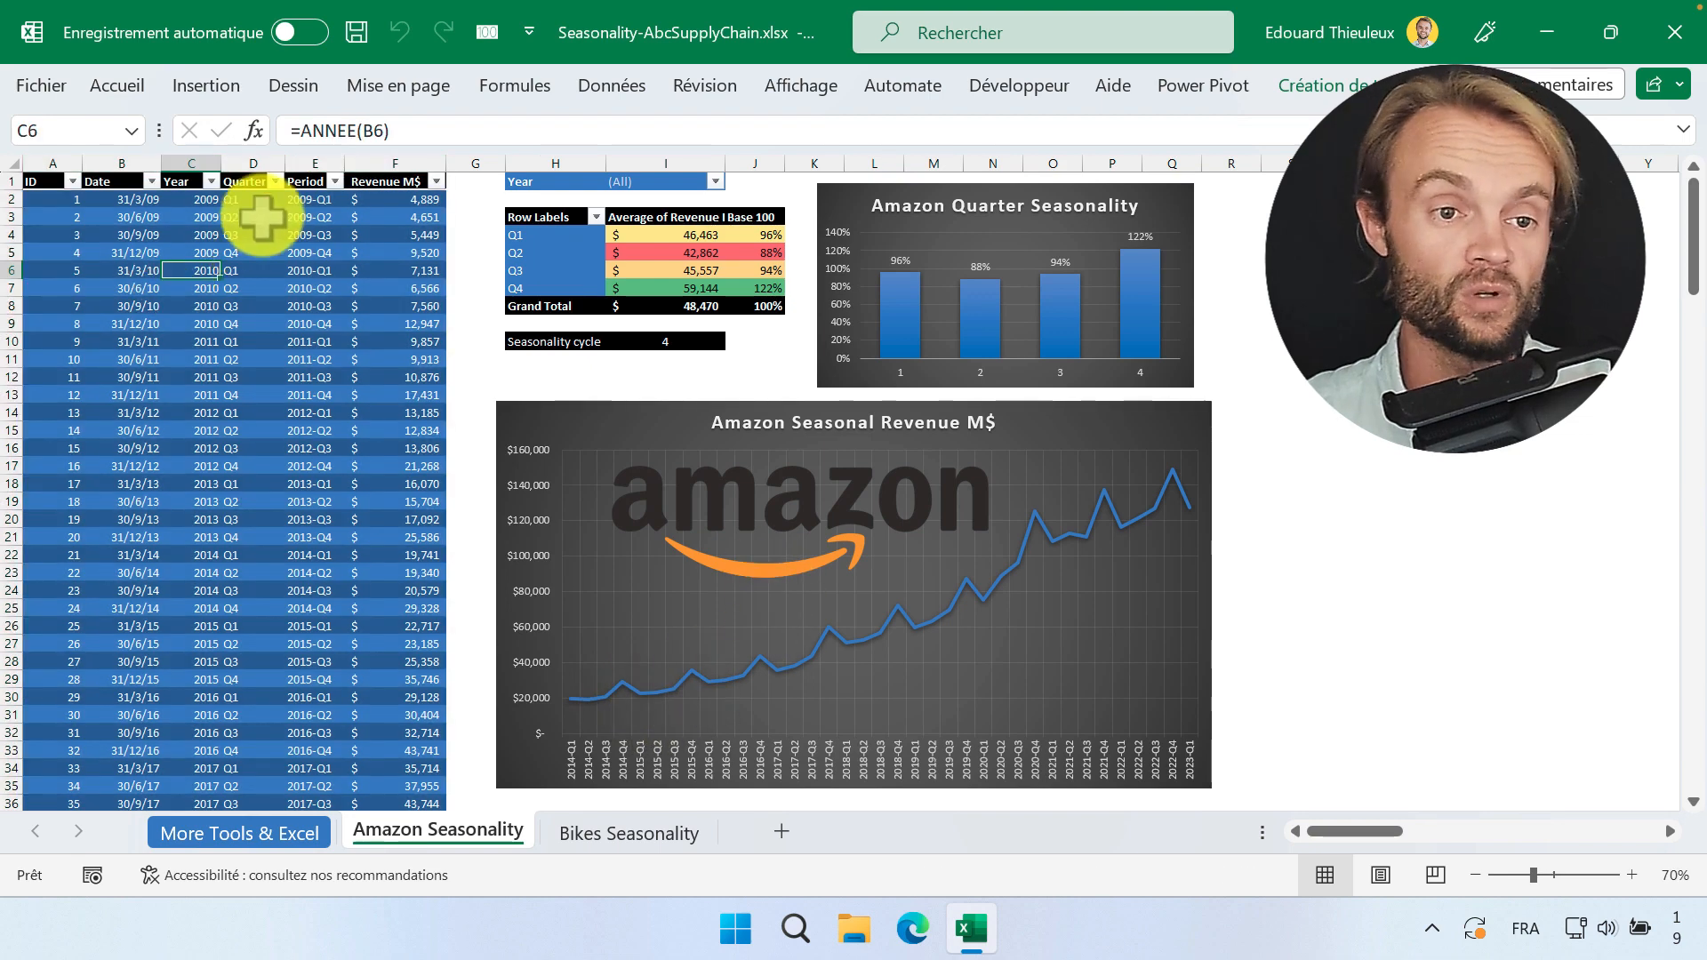
{"action": "left_click_drag", "start_coordinate": [261, 218], "coordinate": [316, 359]}
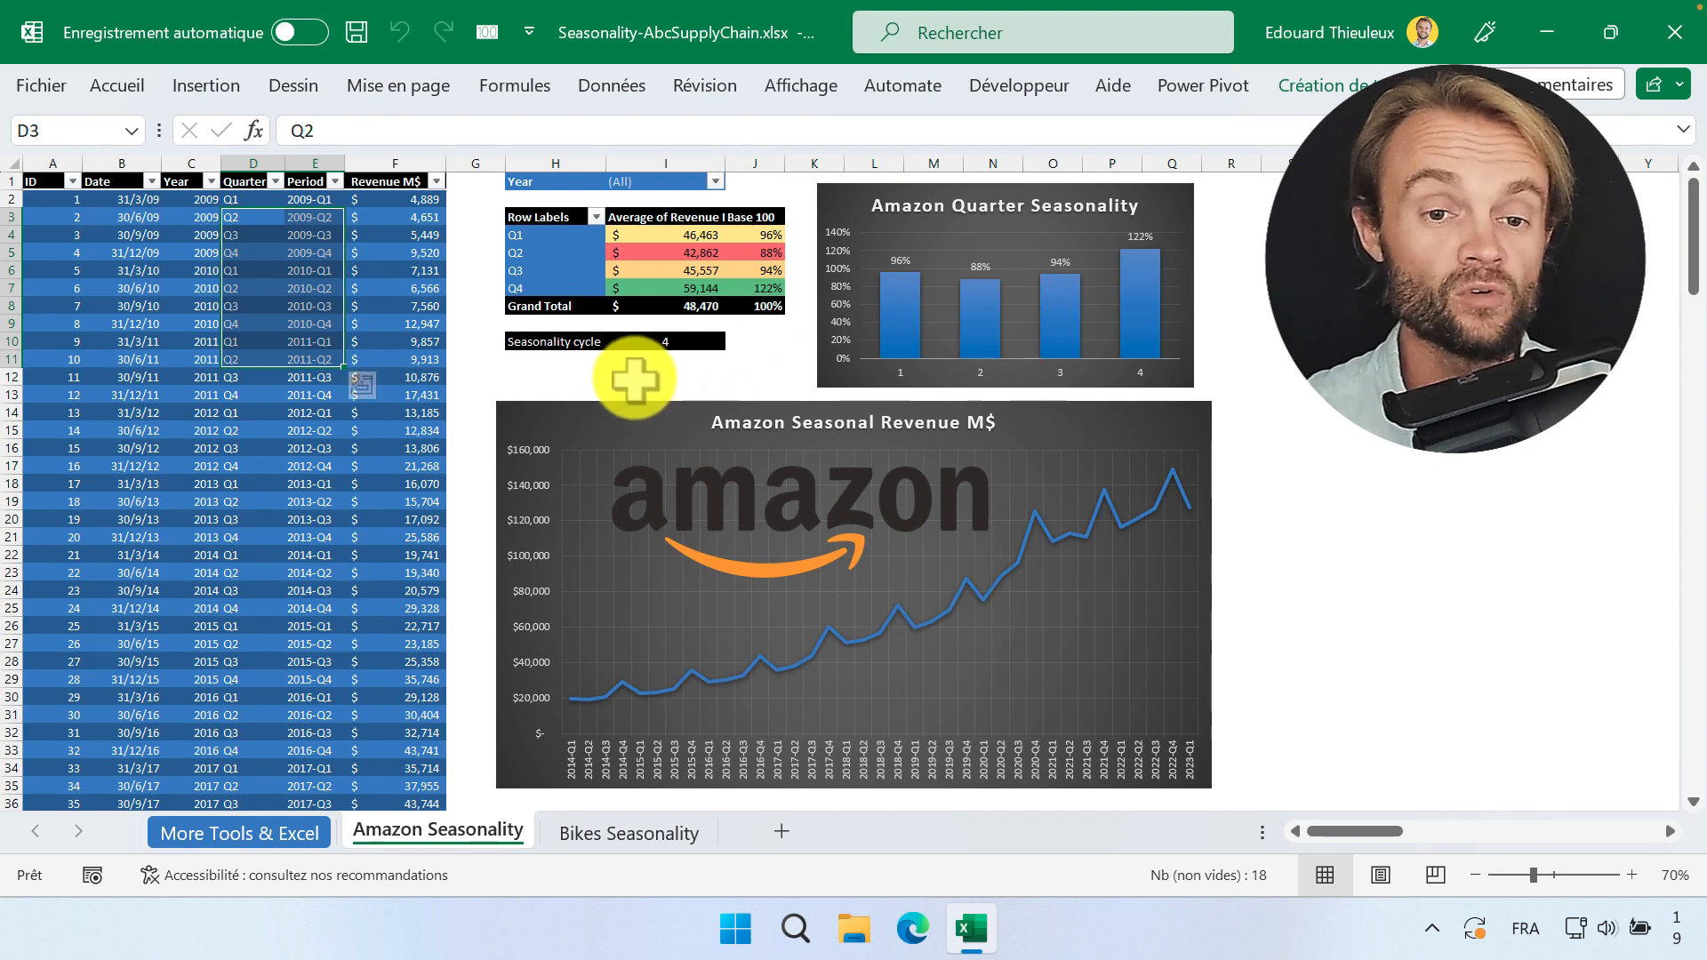
Step: Inspect the seasonality cycle formula in cell I10 and the table columns its arguments reference
{"action": "left_click", "coordinate": [680, 345]}
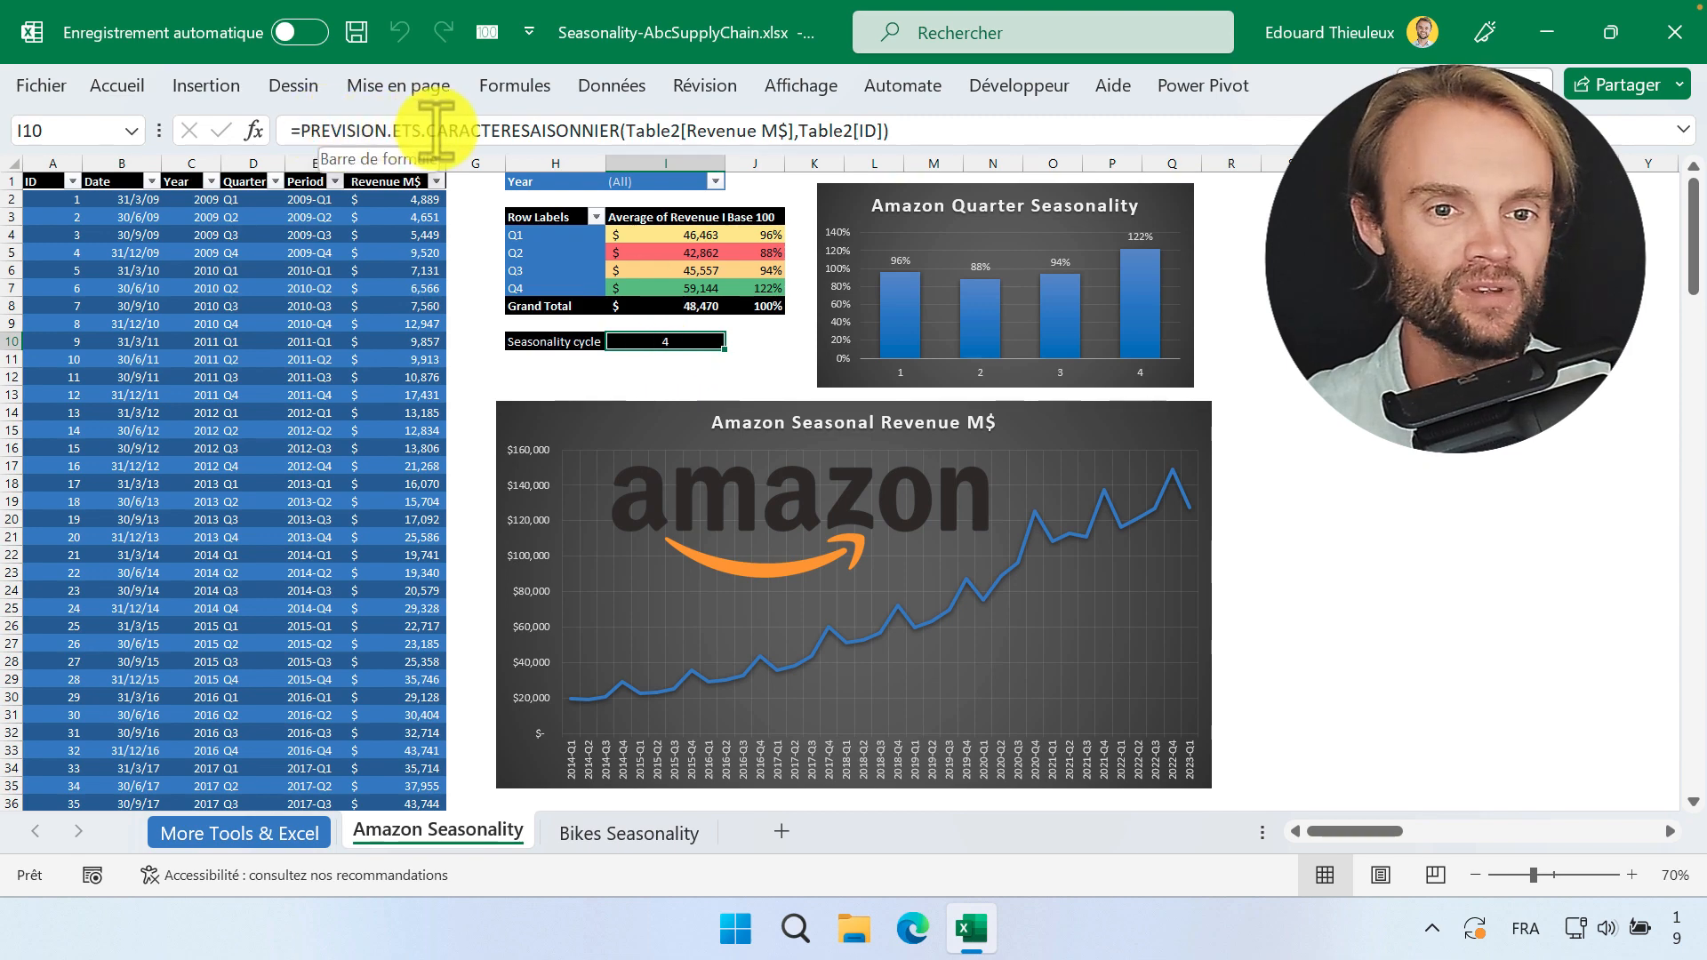
{"action": "left_click", "coordinate": [661, 130]}
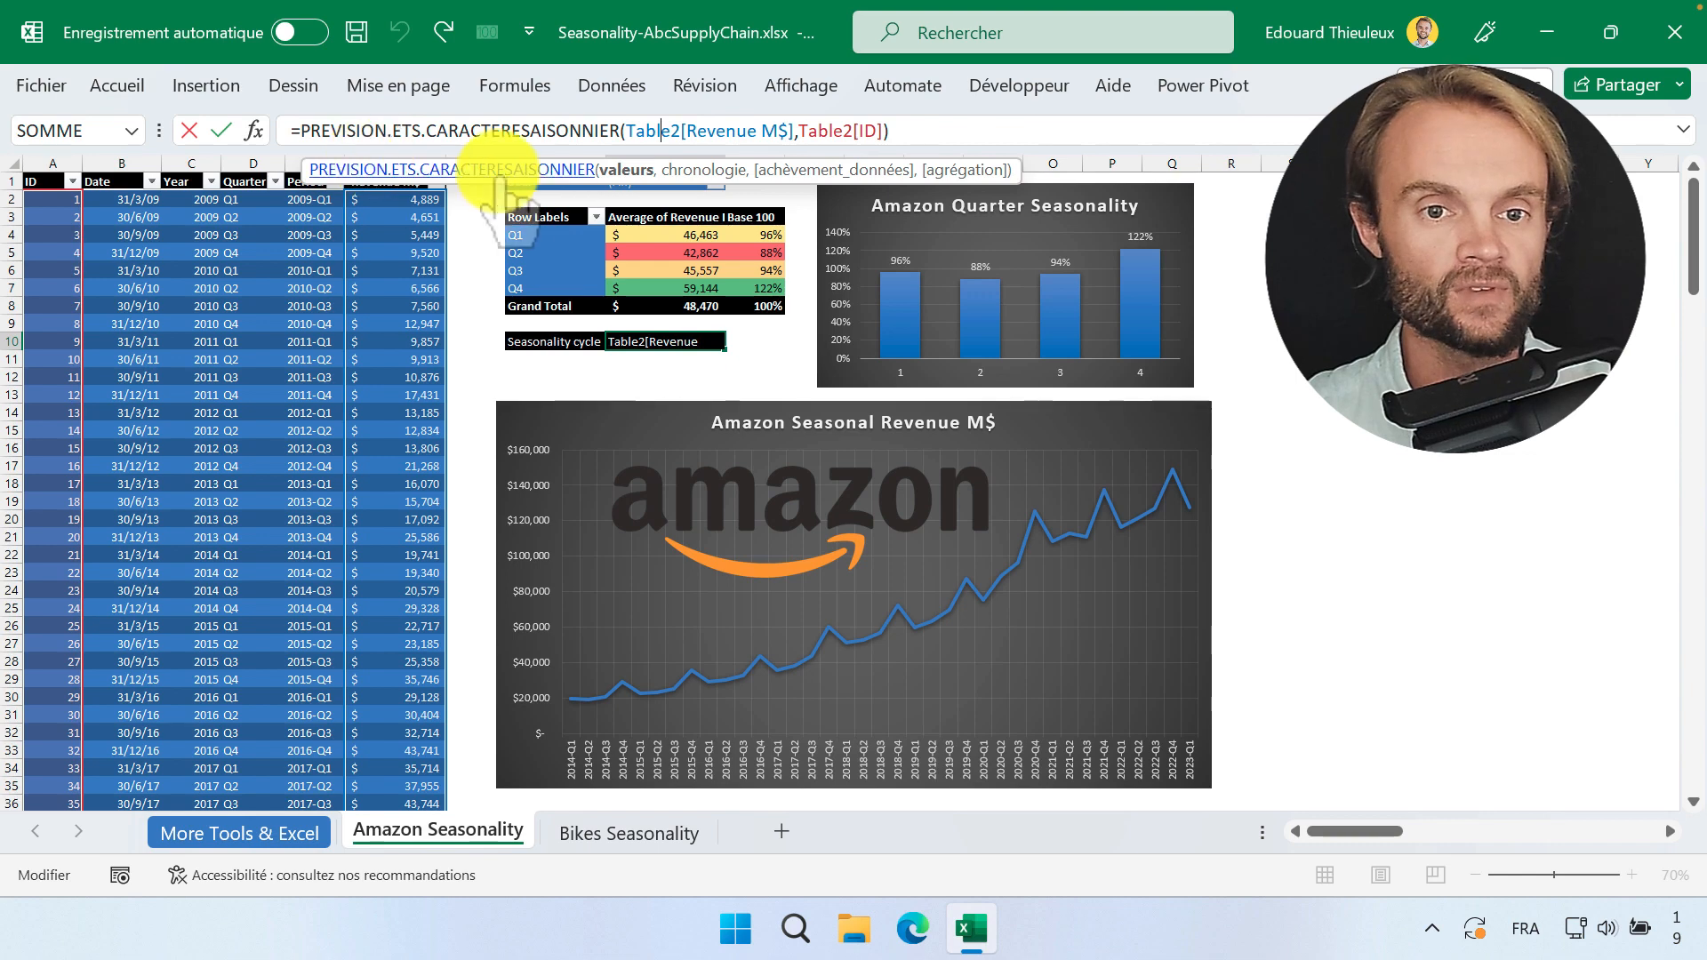
{"action": "left_click_drag", "start_coordinate": [508, 186], "coordinate": [1147, 100]}
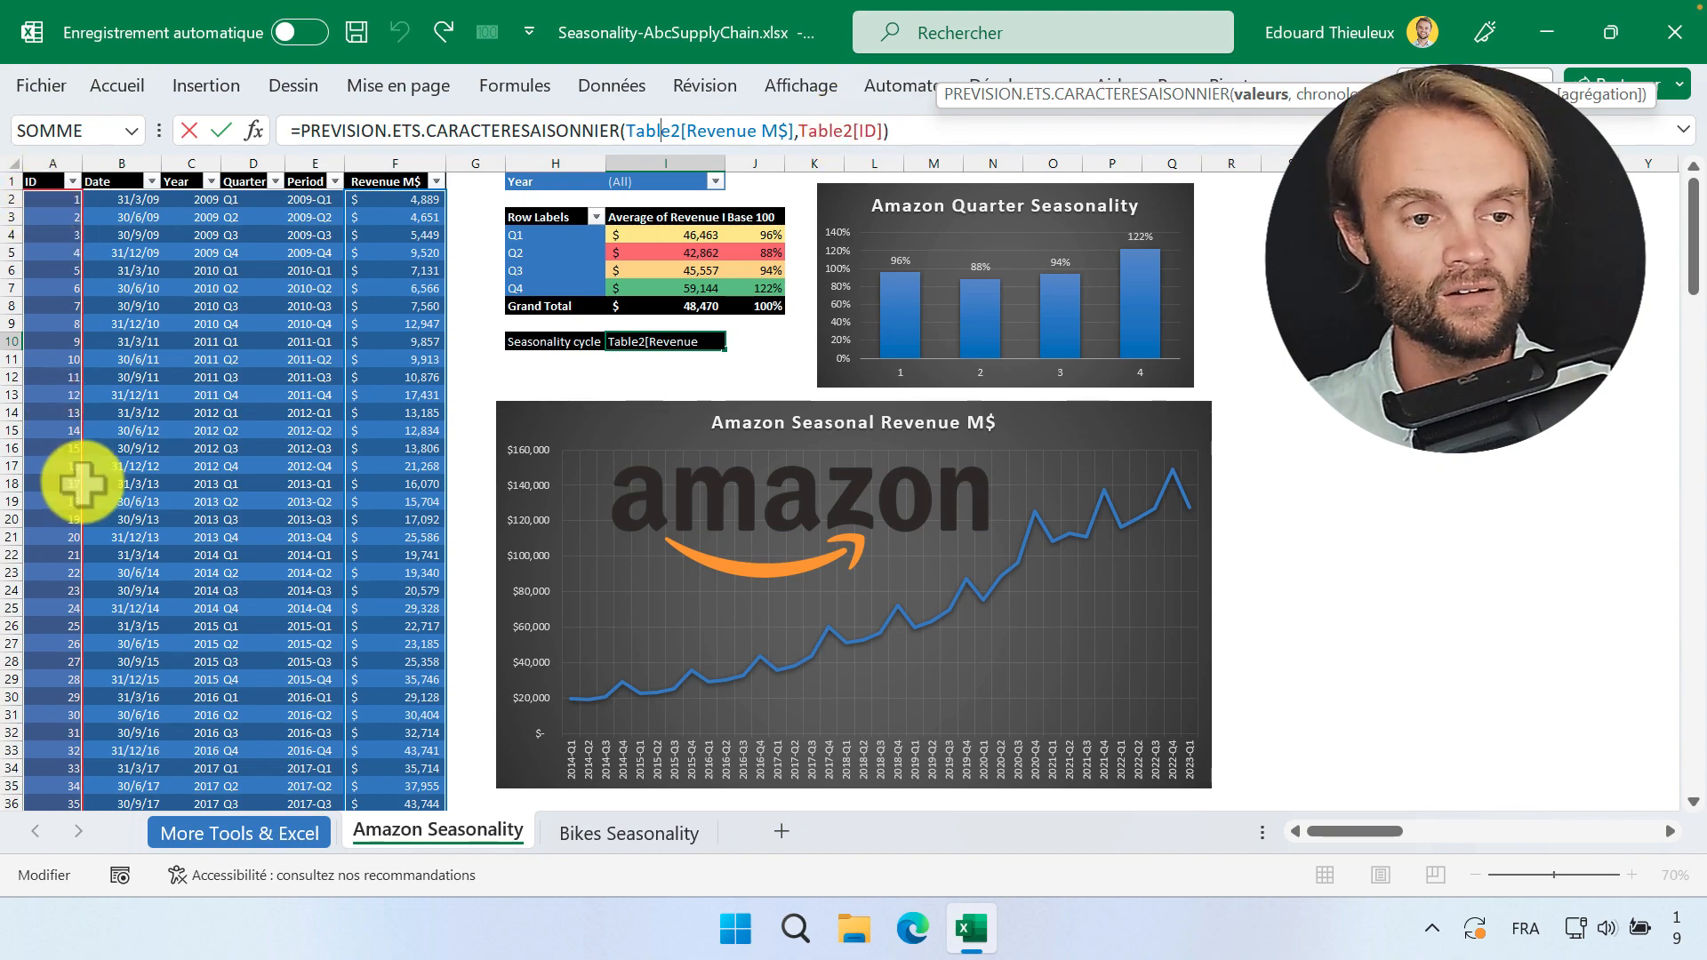
{"action": "scroll", "coordinate": [74, 499], "scroll_direction": "down", "scroll_amount": 7}
{"action": "scroll", "coordinate": [74, 499], "scroll_direction": "down", "scroll_amount": 7}
{"action": "scroll", "coordinate": [75, 497], "scroll_direction": "up", "scroll_amount": 14}
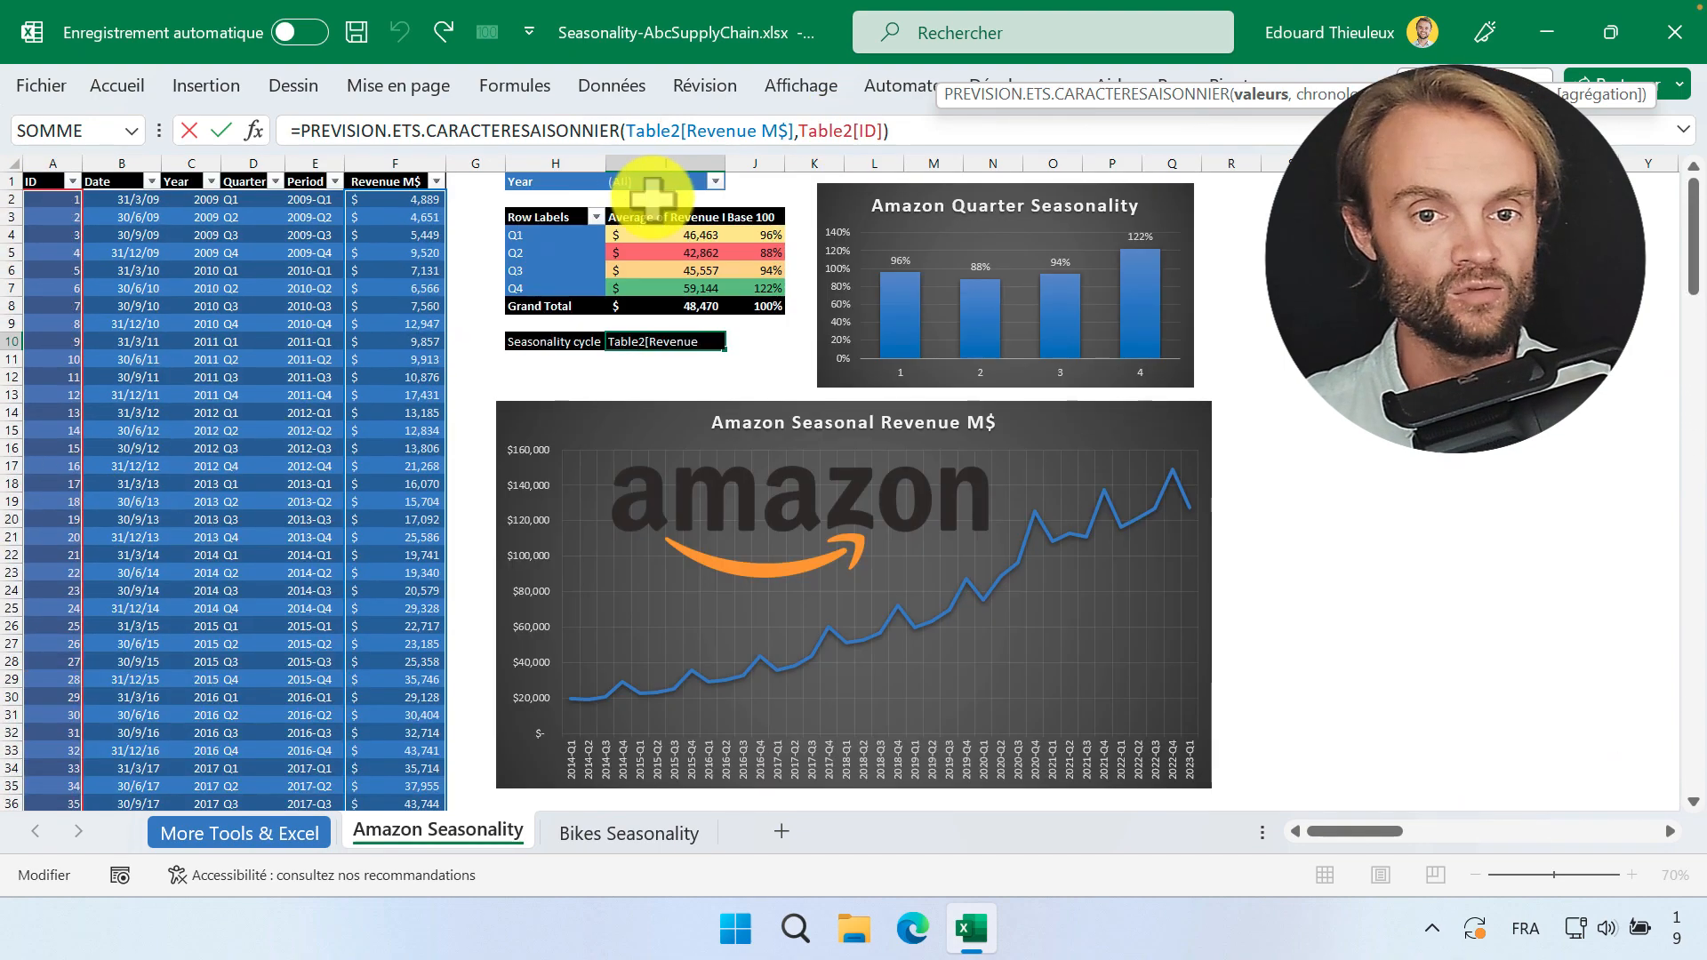
{"action": "left_click", "coordinate": [916, 129]}
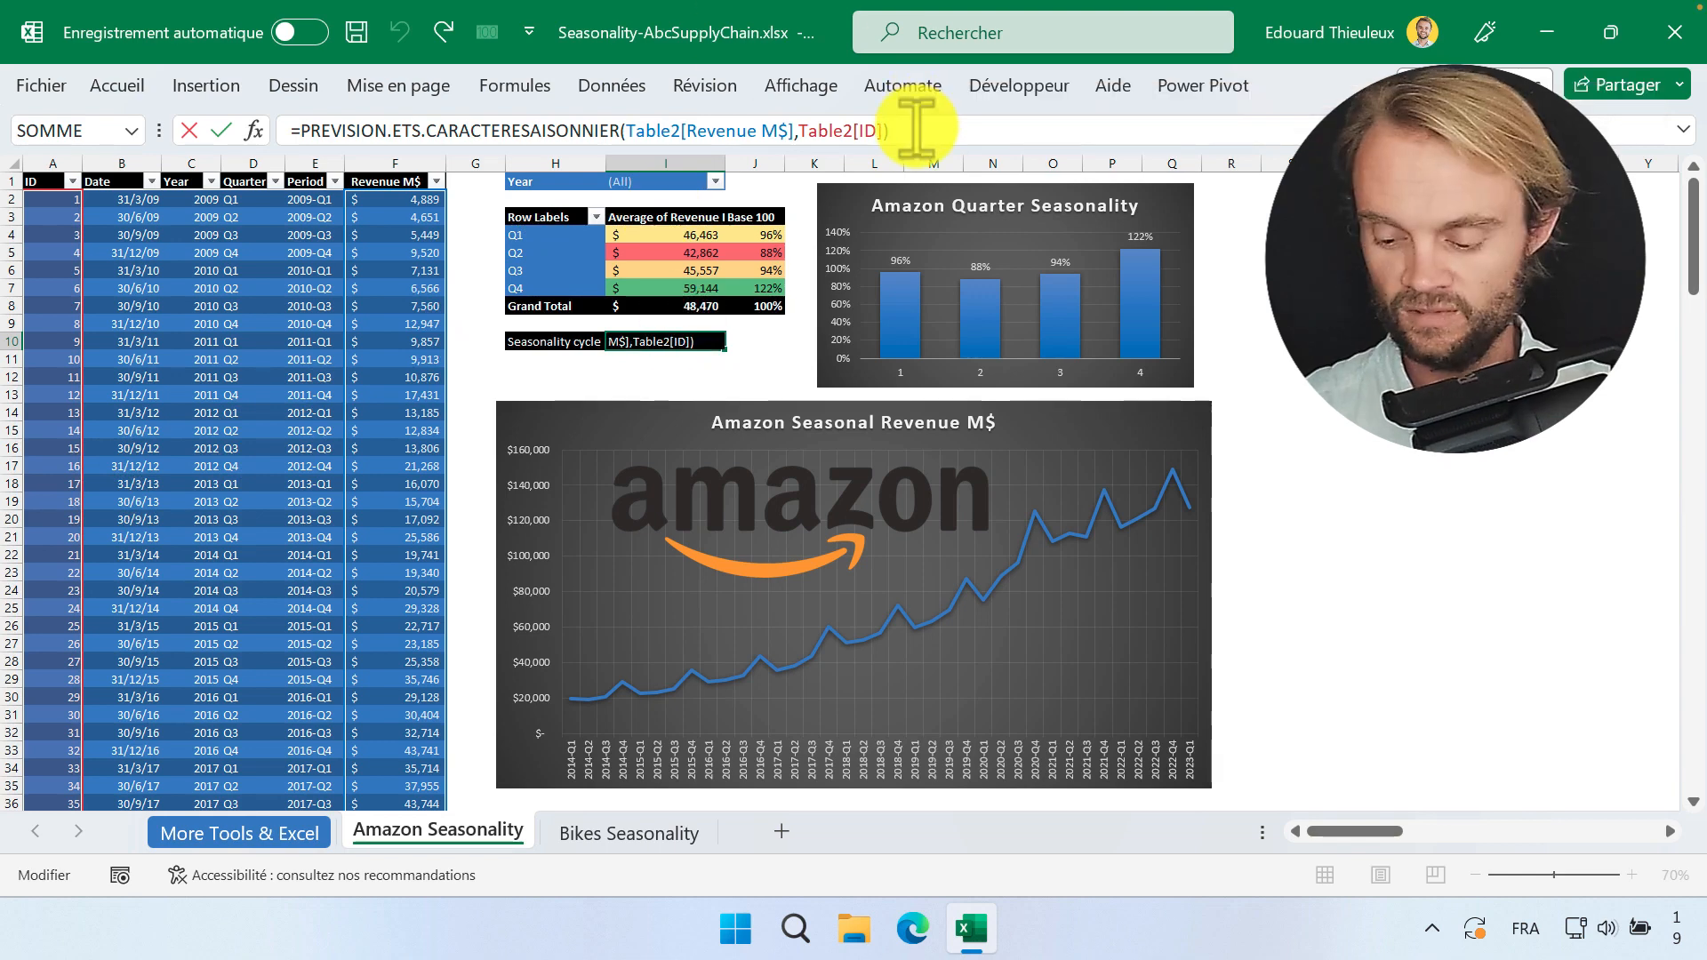
{"action": "key", "text": "Return"}
{"action": "left_click", "coordinate": [675, 344]}
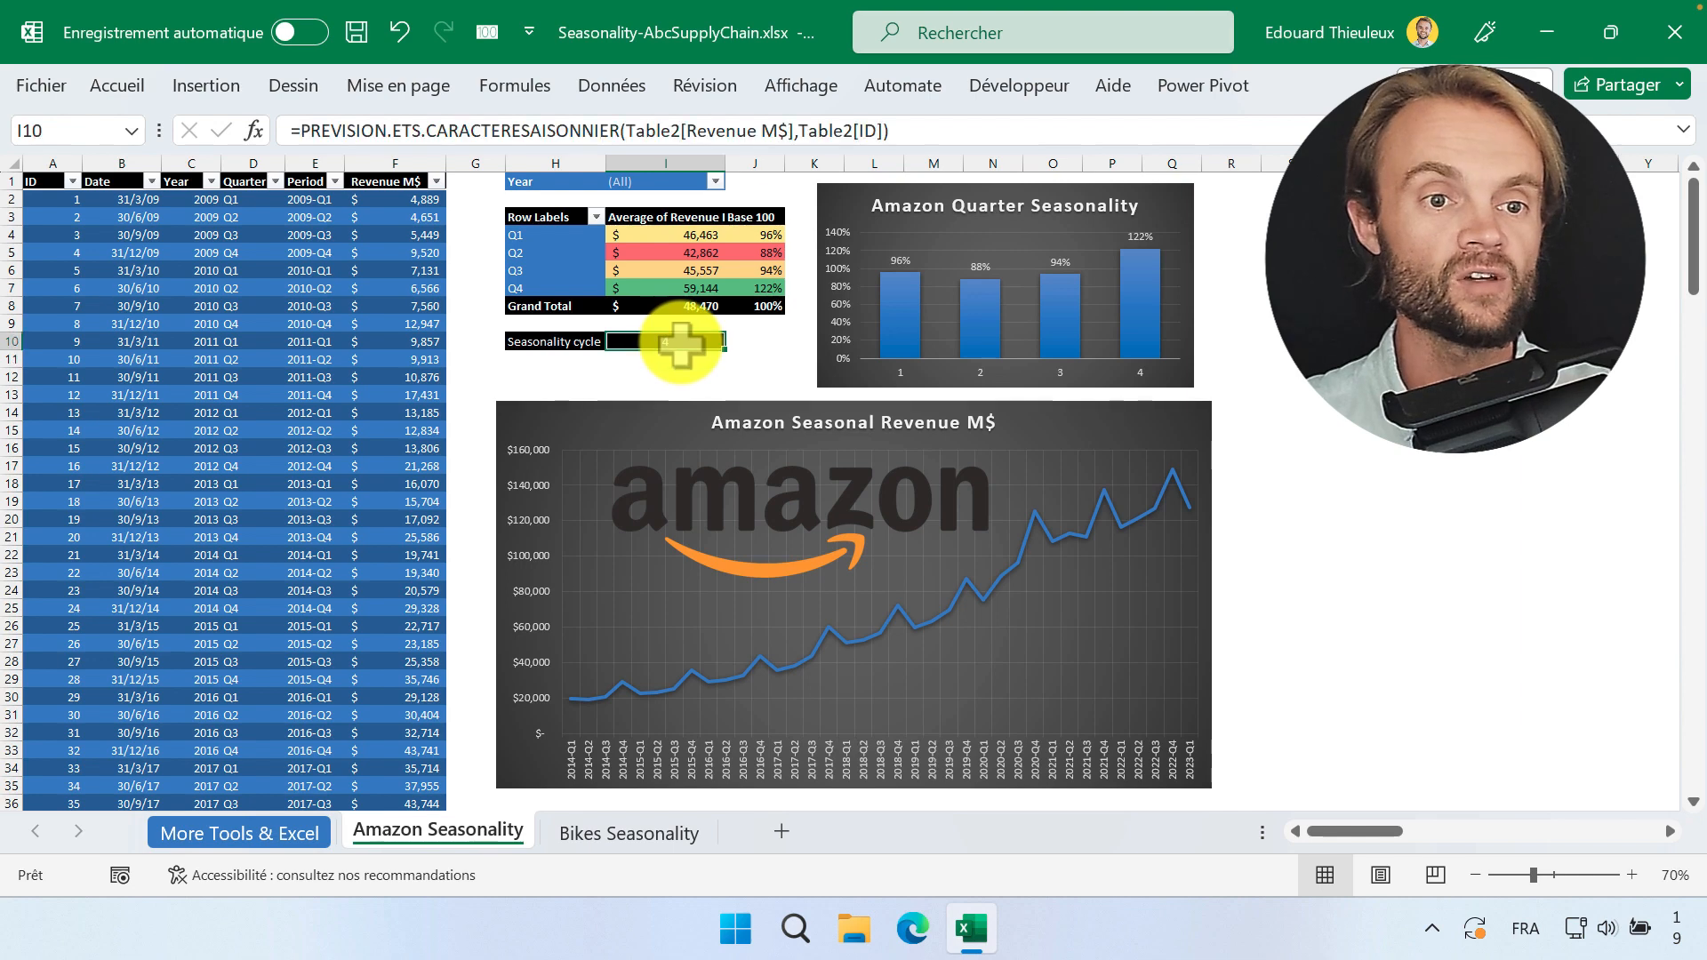
Step: Review the function arguments behind the seasonality cycle cell and compare the cycle with the revenue charts
{"action": "left_click", "coordinate": [253, 130]}
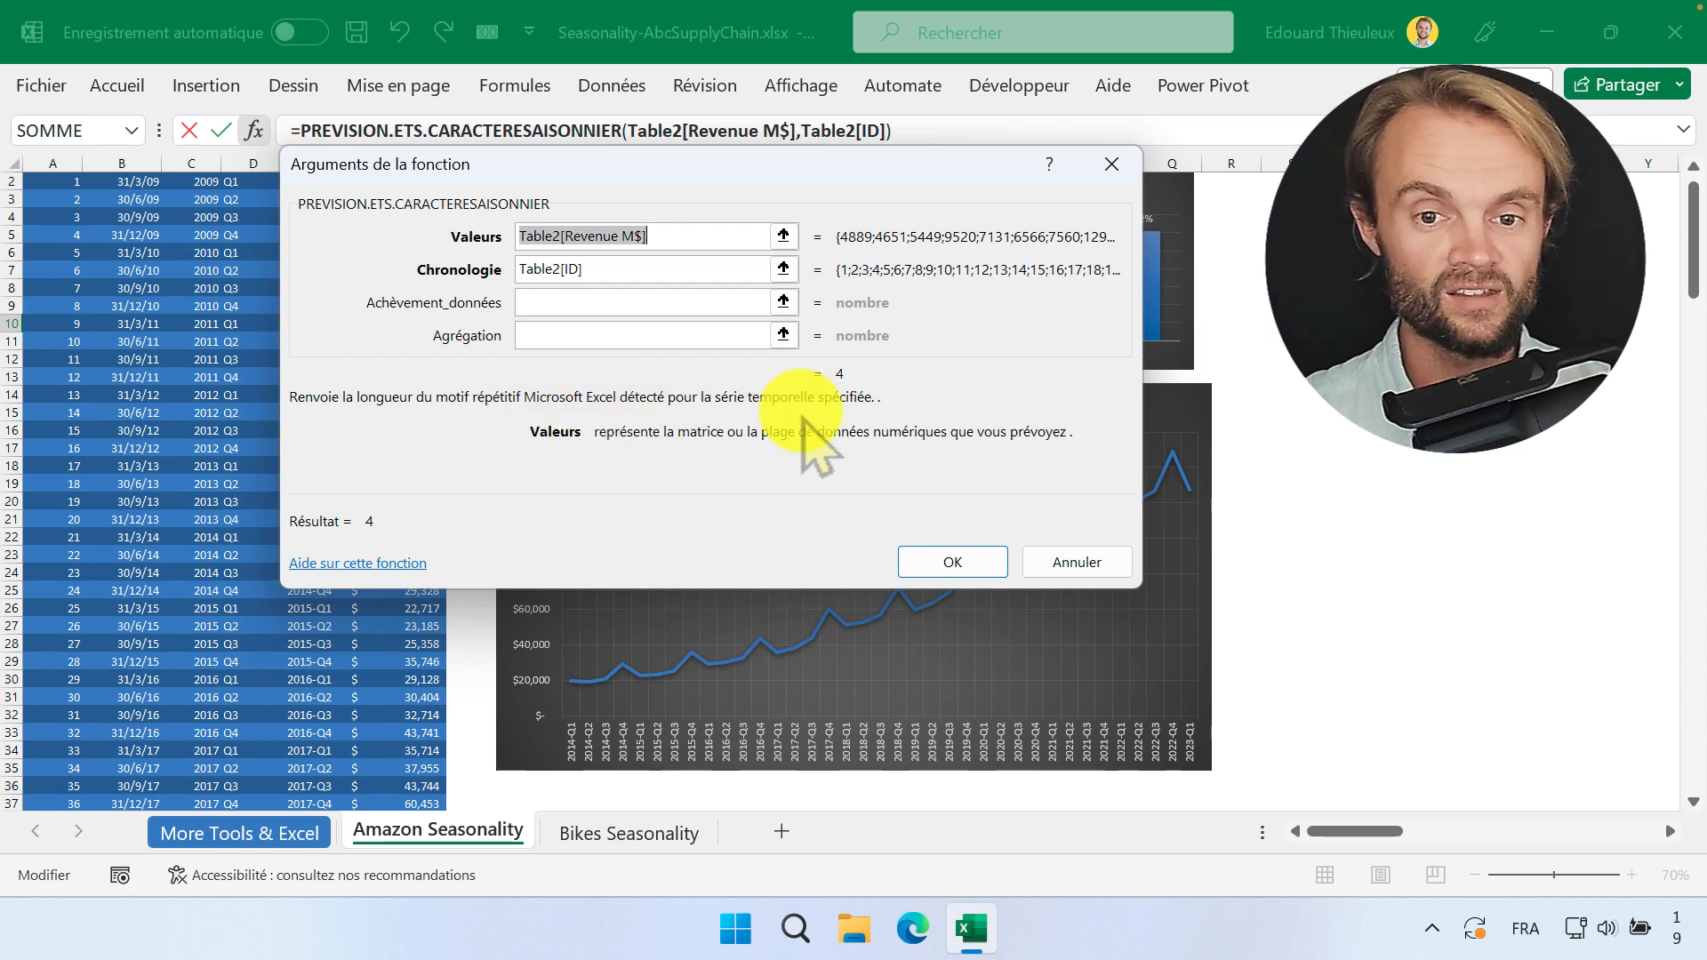
{"action": "left_click", "coordinate": [960, 564]}
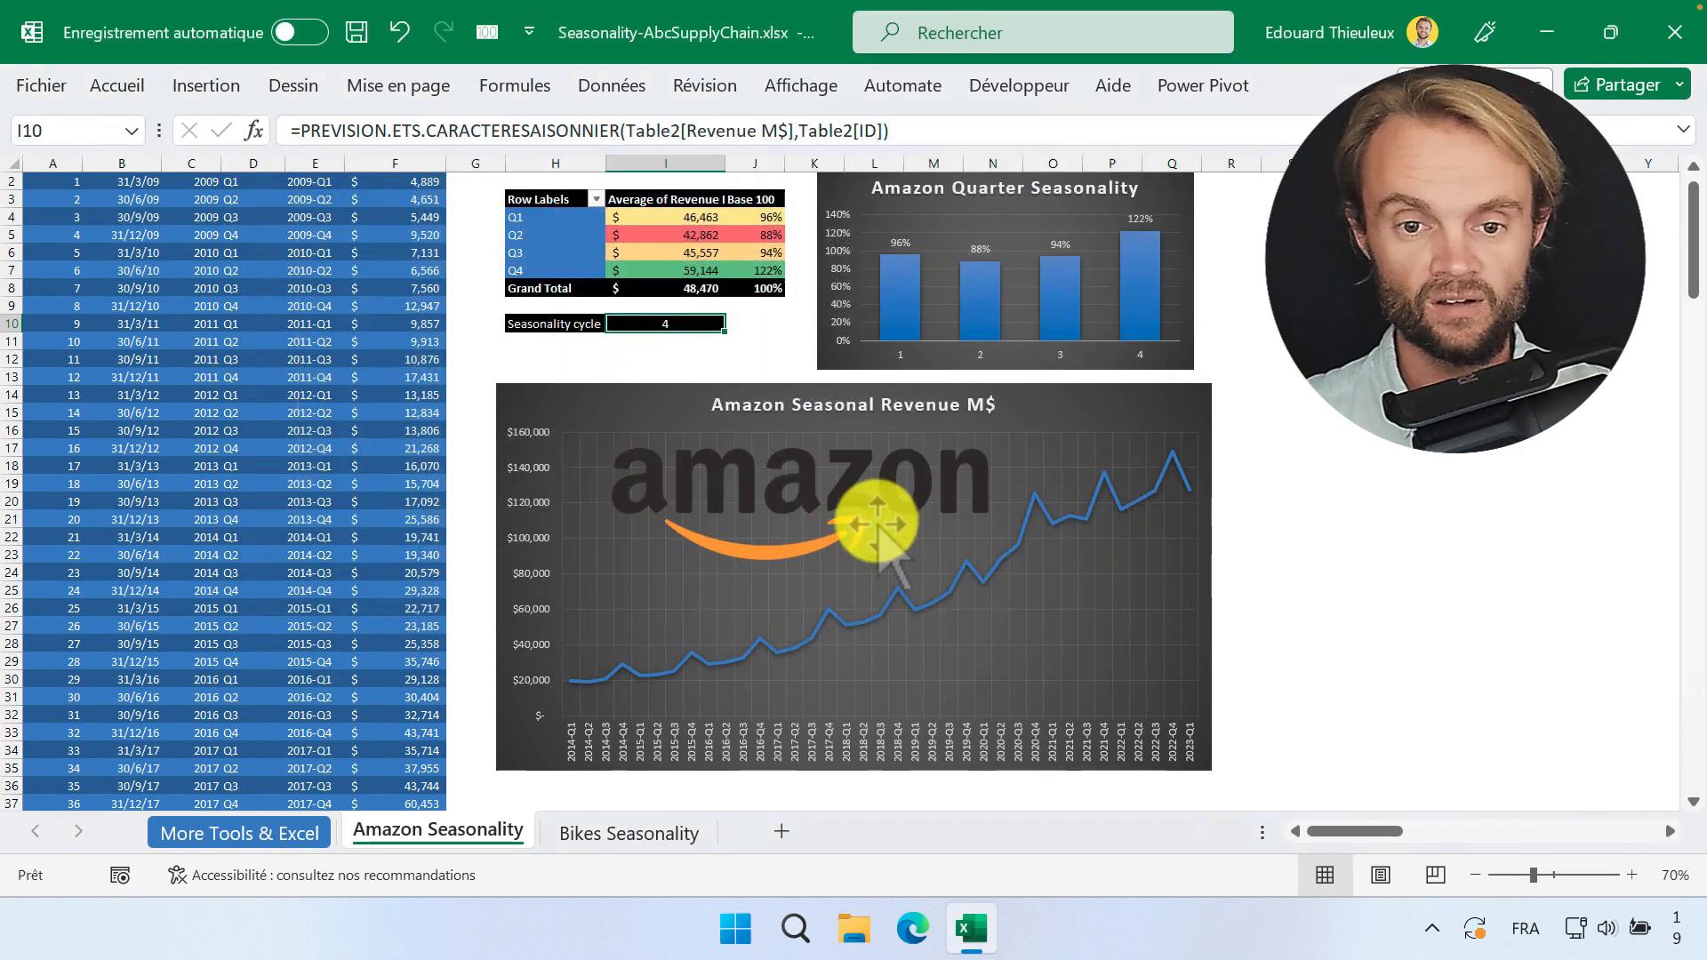
{"action": "left_click", "coordinate": [676, 359]}
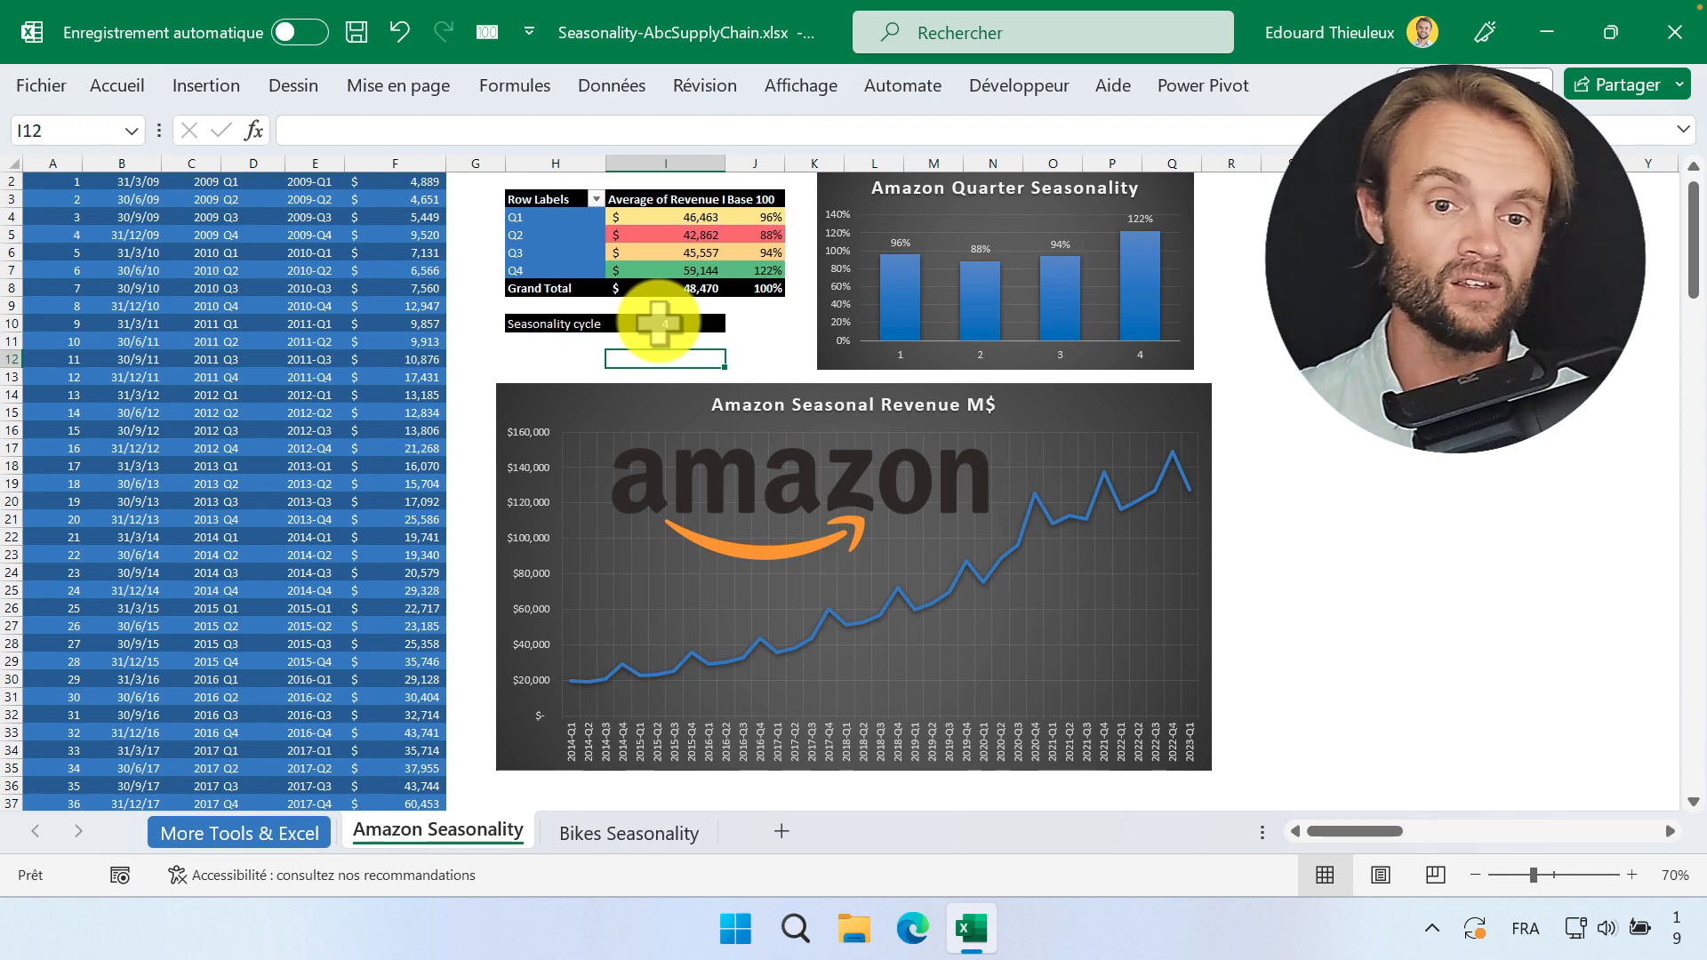
{"action": "left_click", "coordinate": [658, 324]}
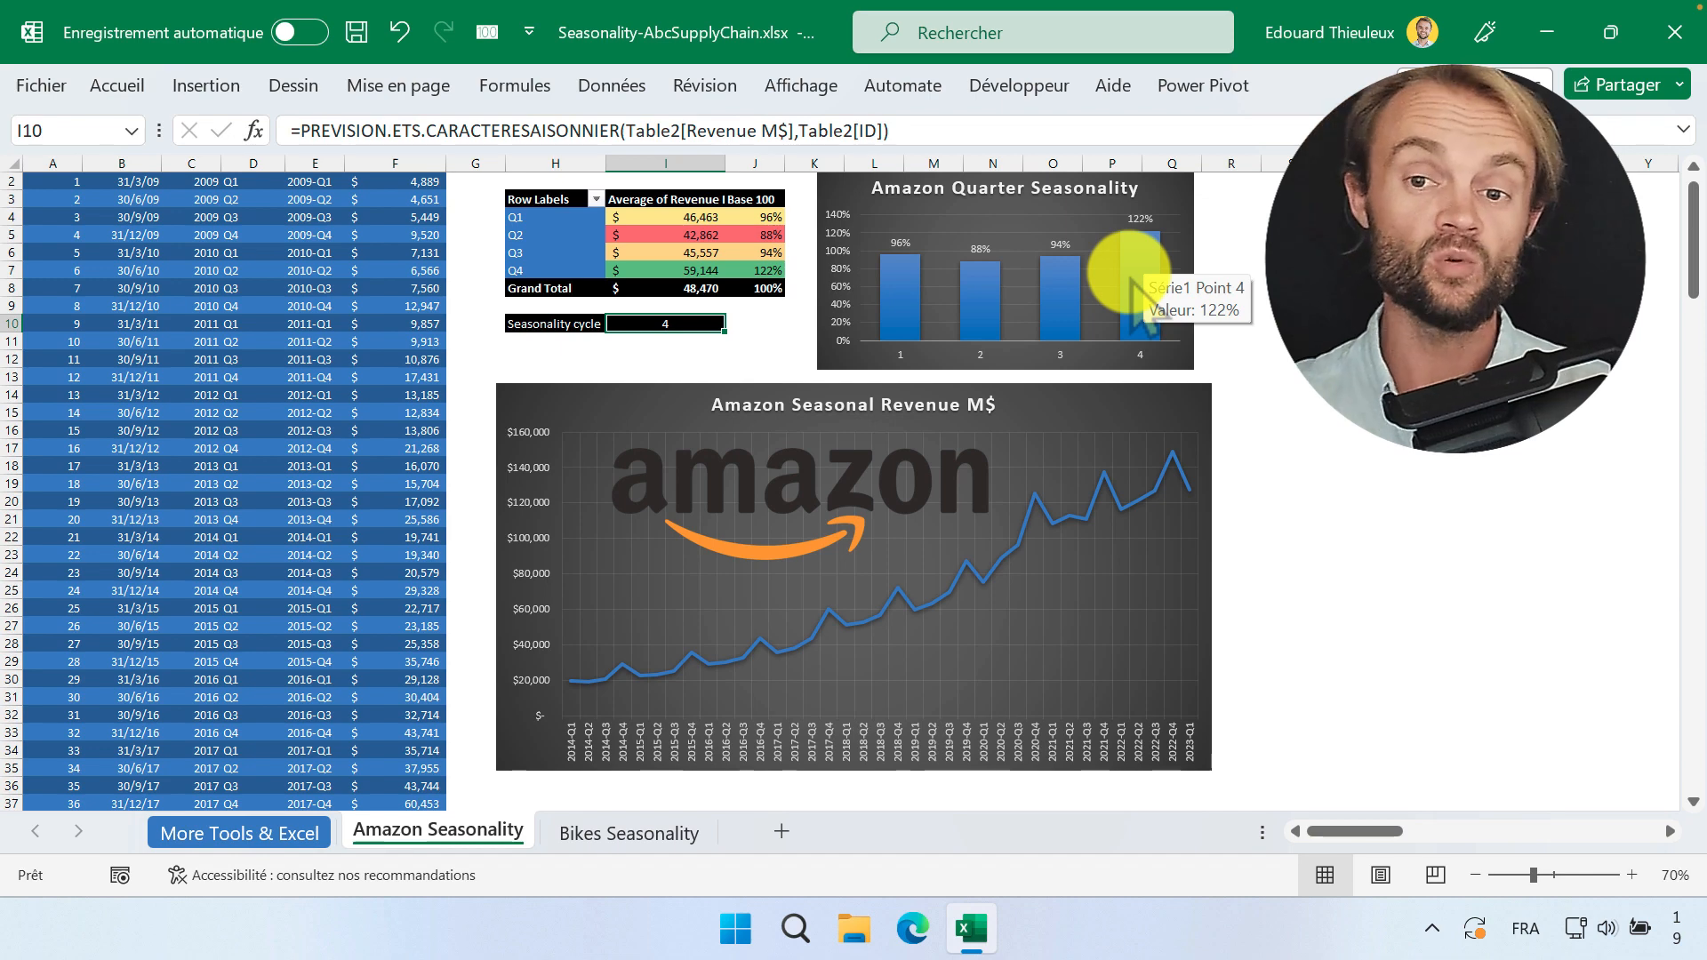
{"action": "scroll", "coordinate": [1143, 477], "scroll_direction": "down", "scroll_amount": 3}
{"action": "scroll", "coordinate": [1132, 495], "scroll_direction": "up", "scroll_amount": 4}
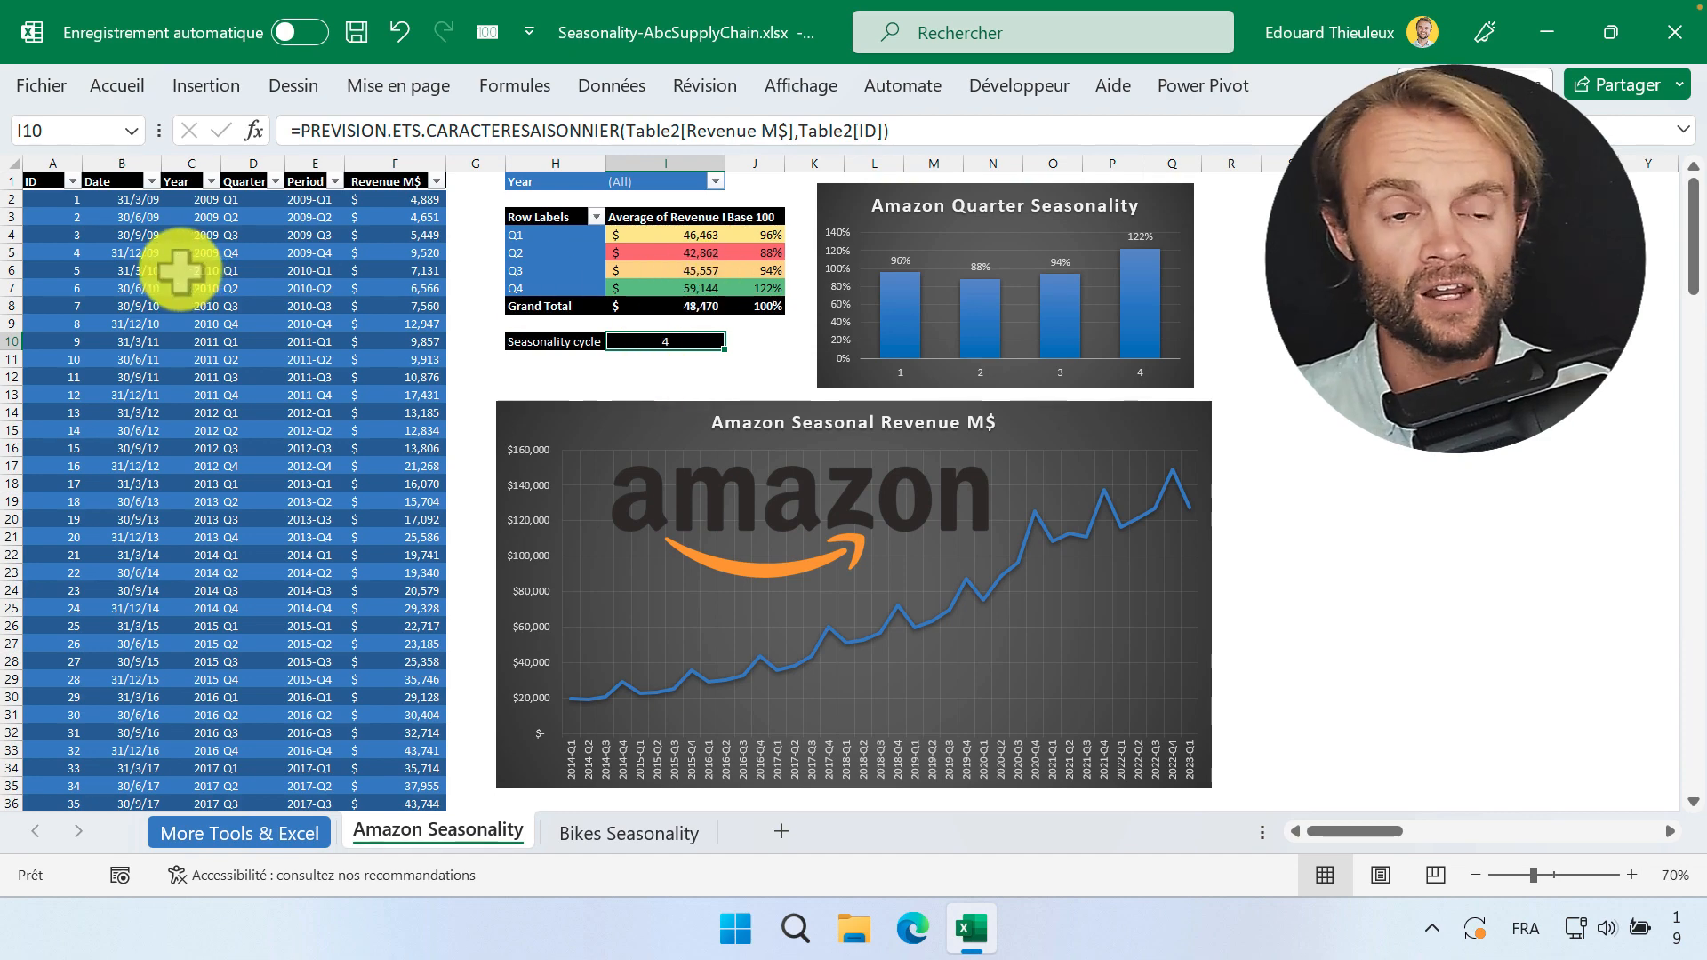
Step: Insert a pivot table from Table2 on the existing Amazon Seasonality sheet at cell T4
{"action": "left_click", "coordinate": [317, 270]}
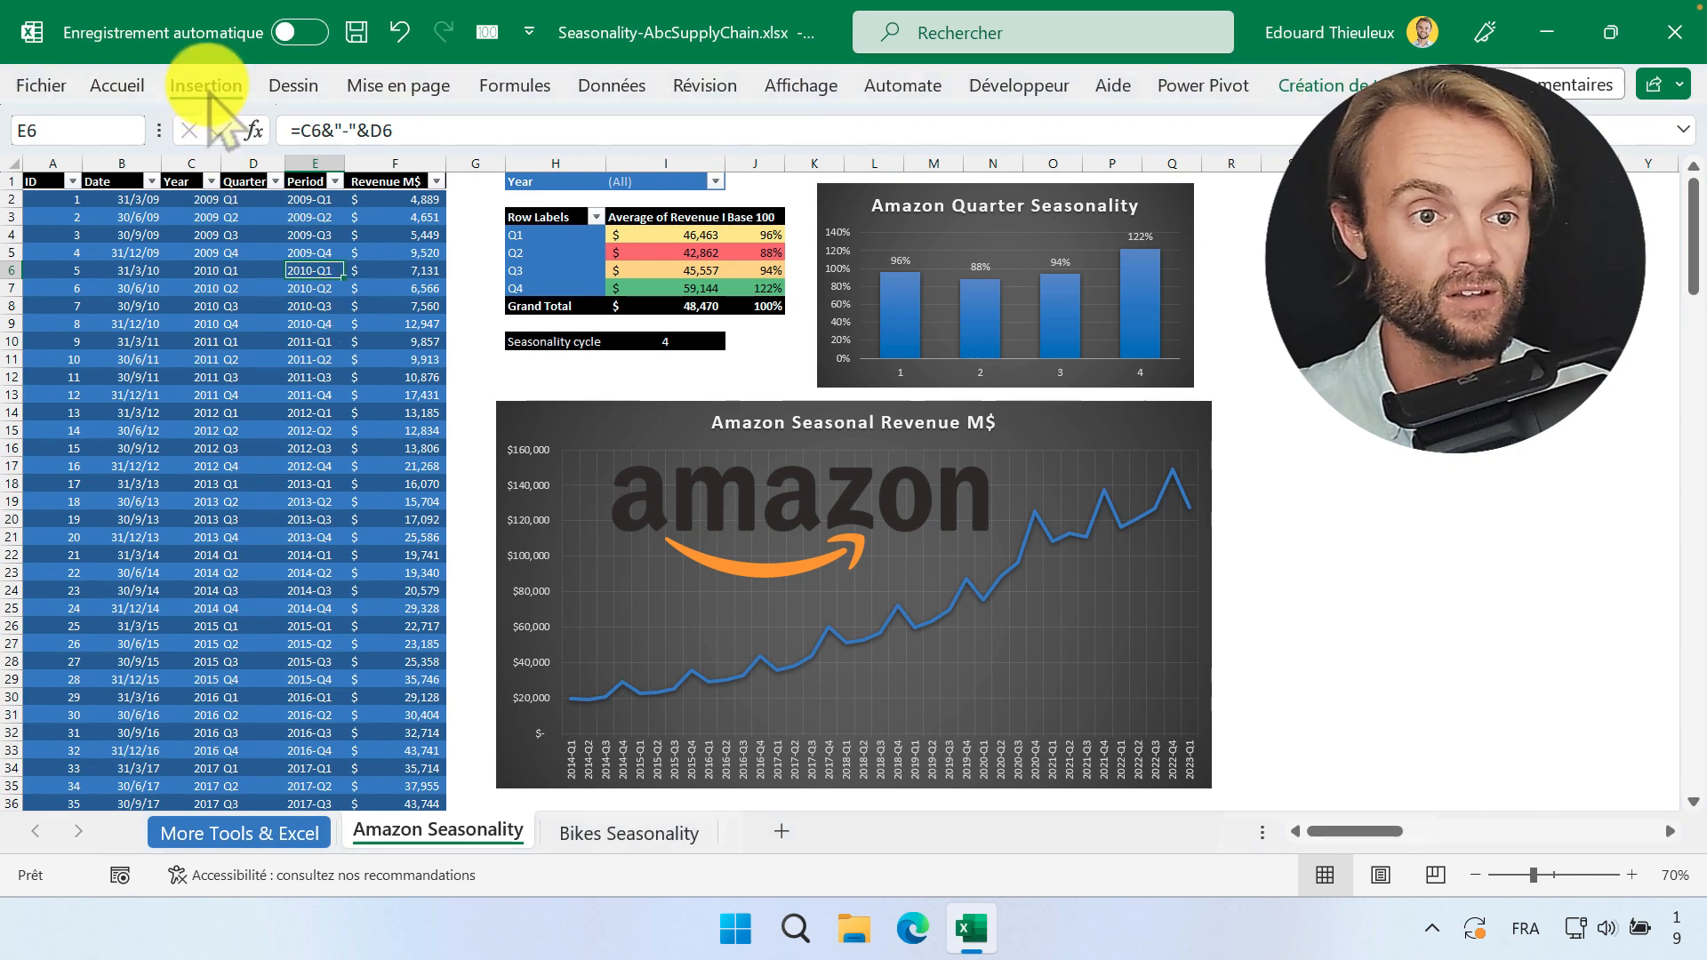
{"action": "left_click", "coordinate": [210, 85]}
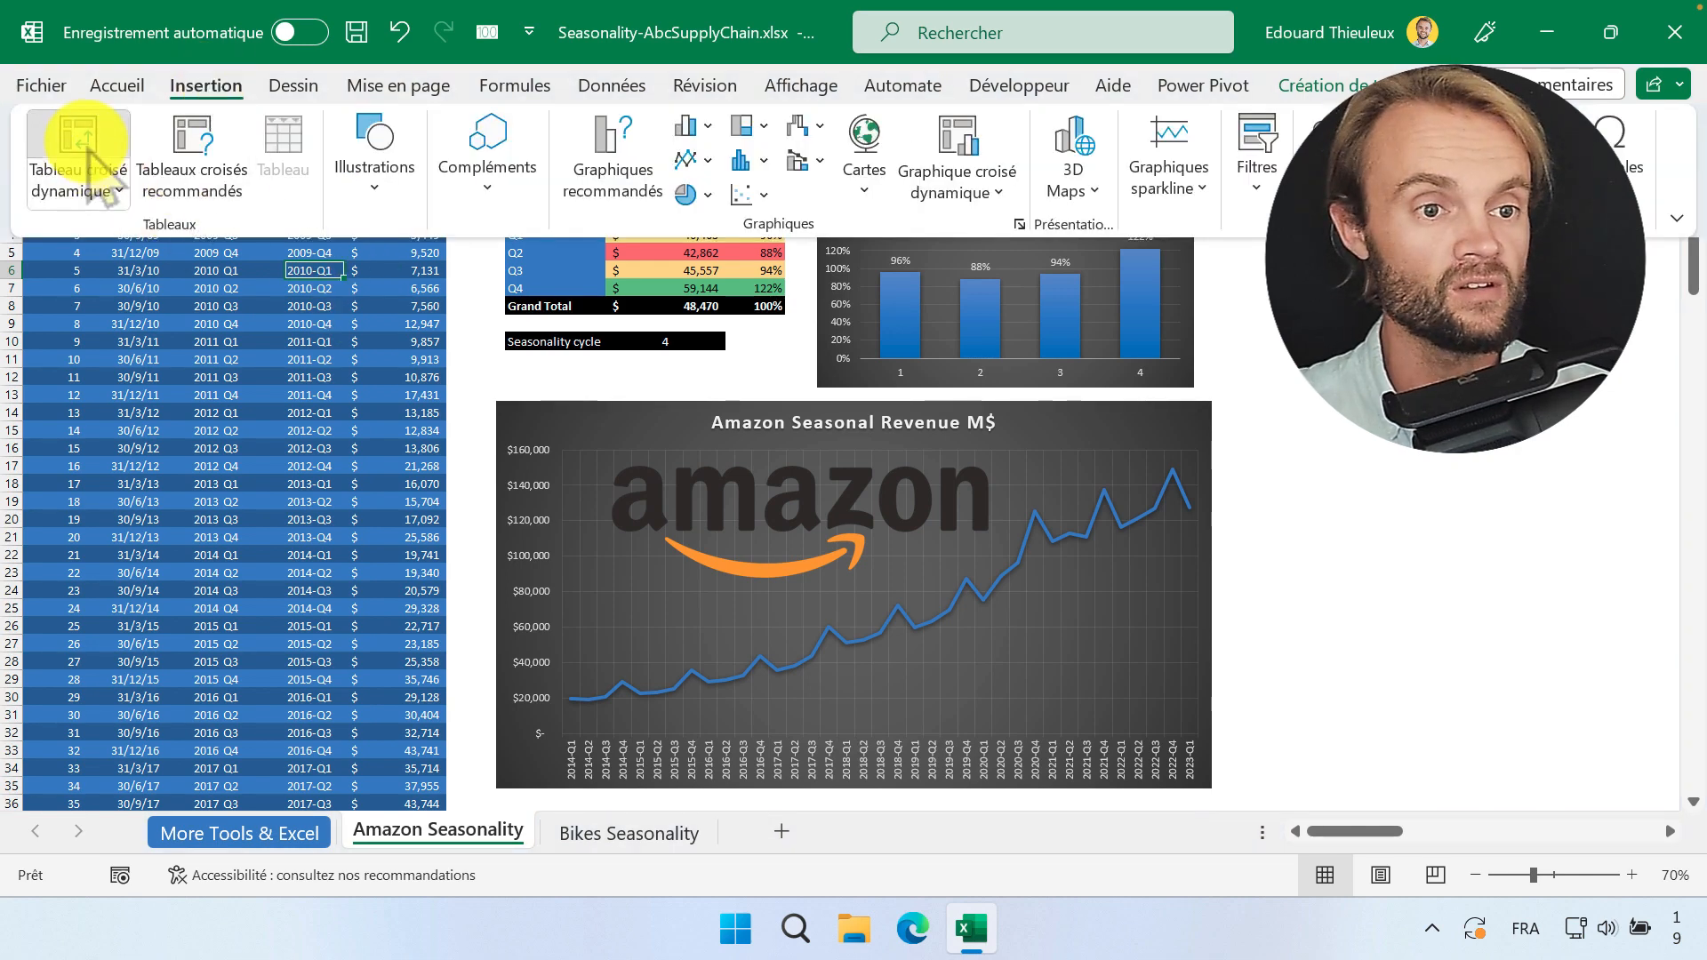
{"action": "left_click", "coordinate": [102, 165]}
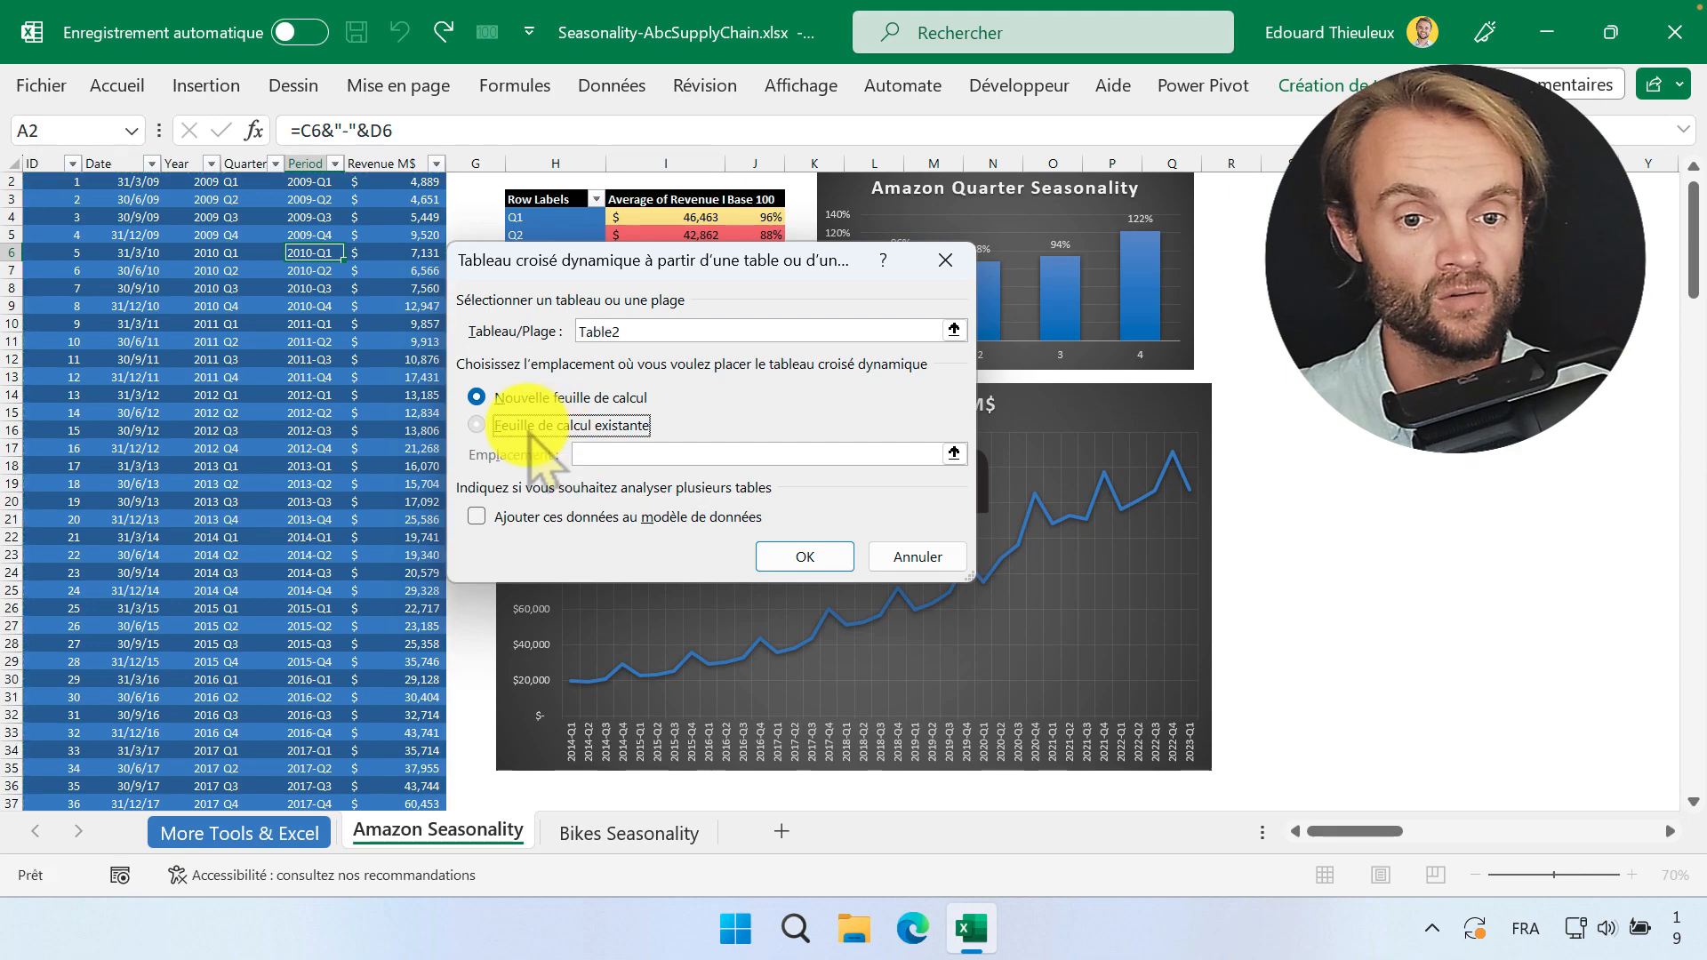
{"action": "left_click", "coordinate": [530, 426]}
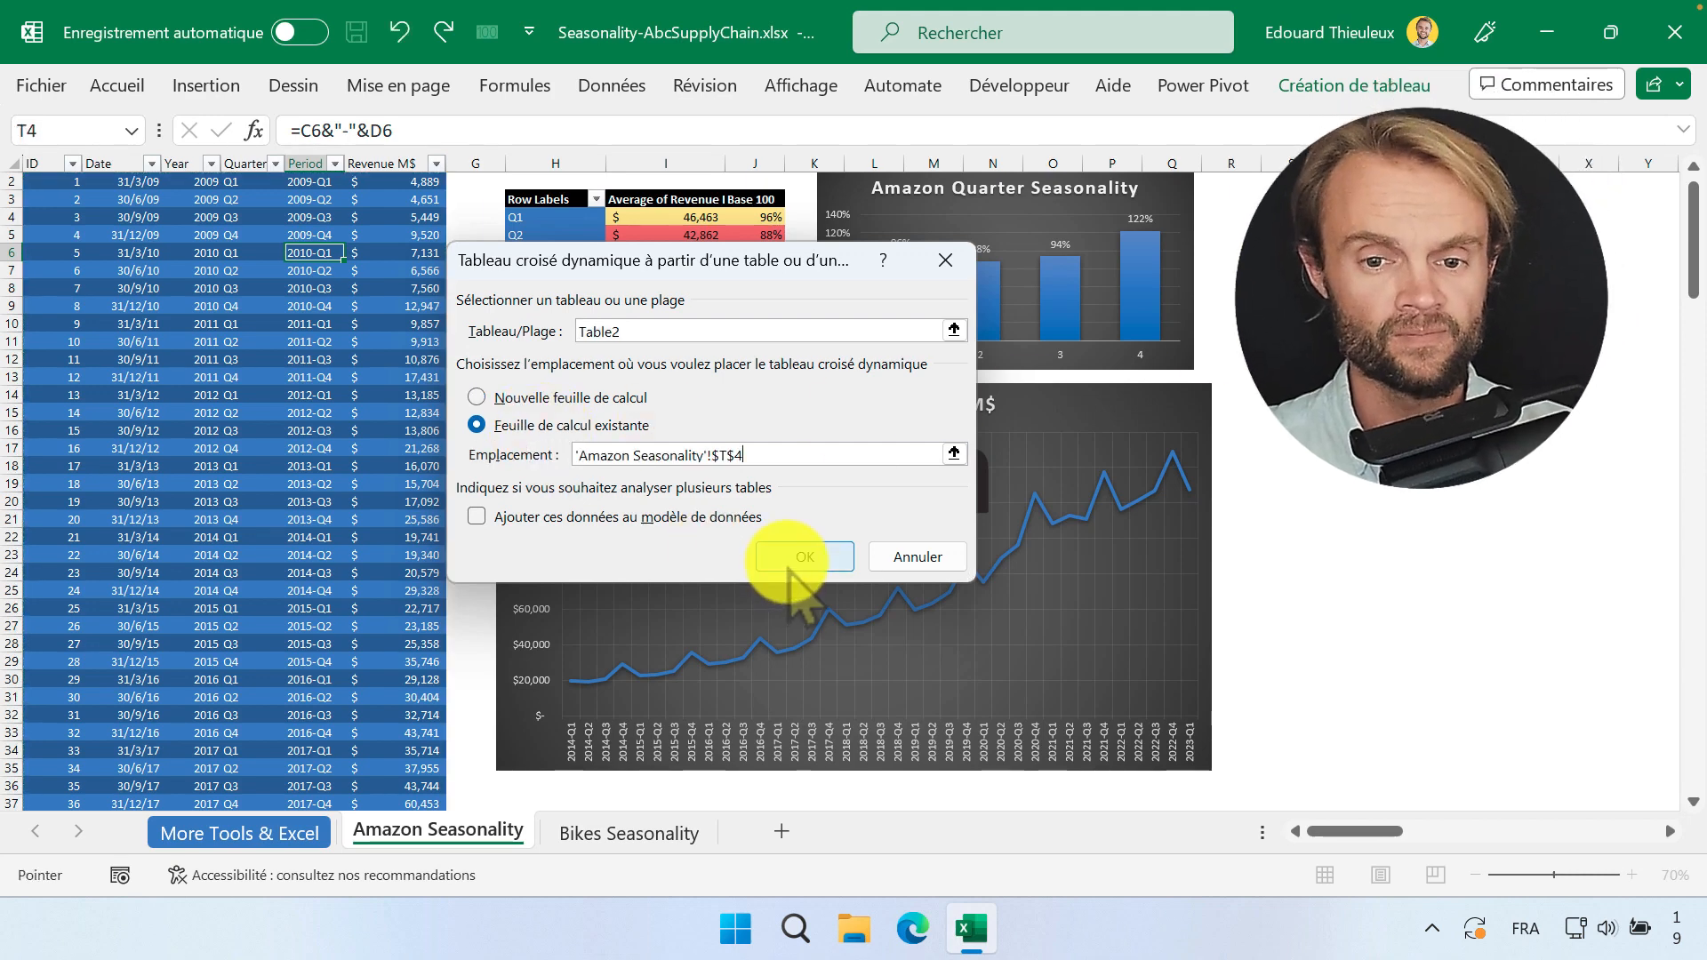
{"action": "left_click", "coordinate": [791, 557]}
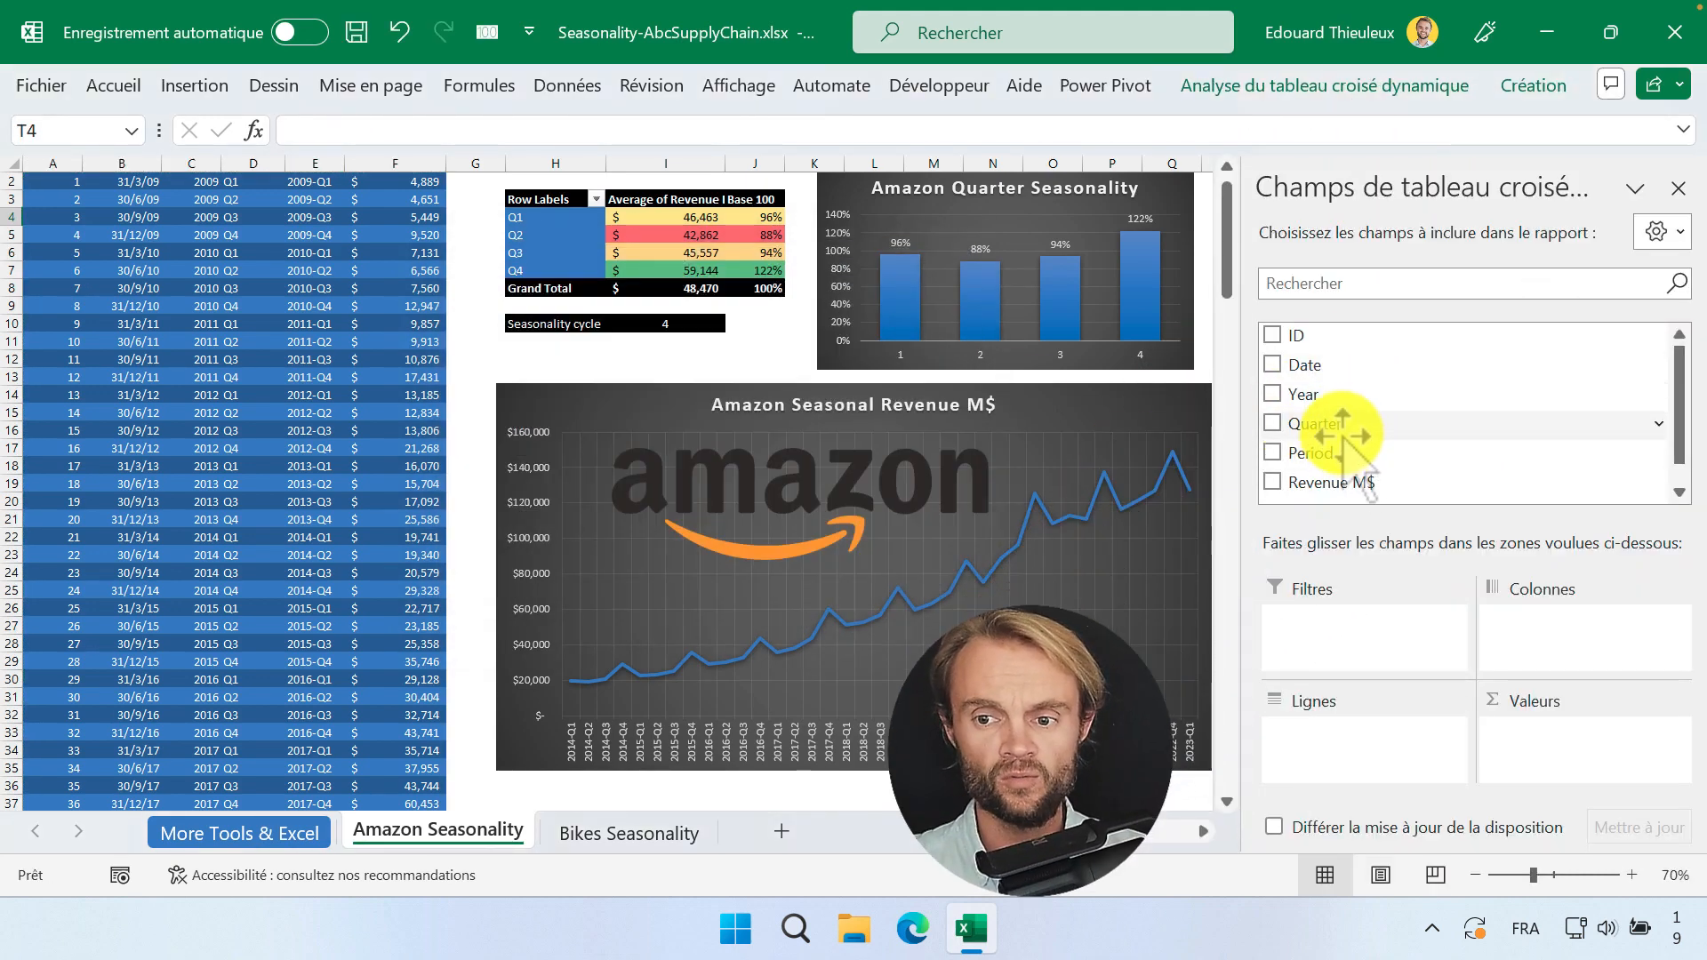
Step: Lay out the new pivot table with Quarter as rows and Revenue M$ as values
{"action": "left_click_drag", "start_coordinate": [1349, 457], "coordinate": [1376, 788]}
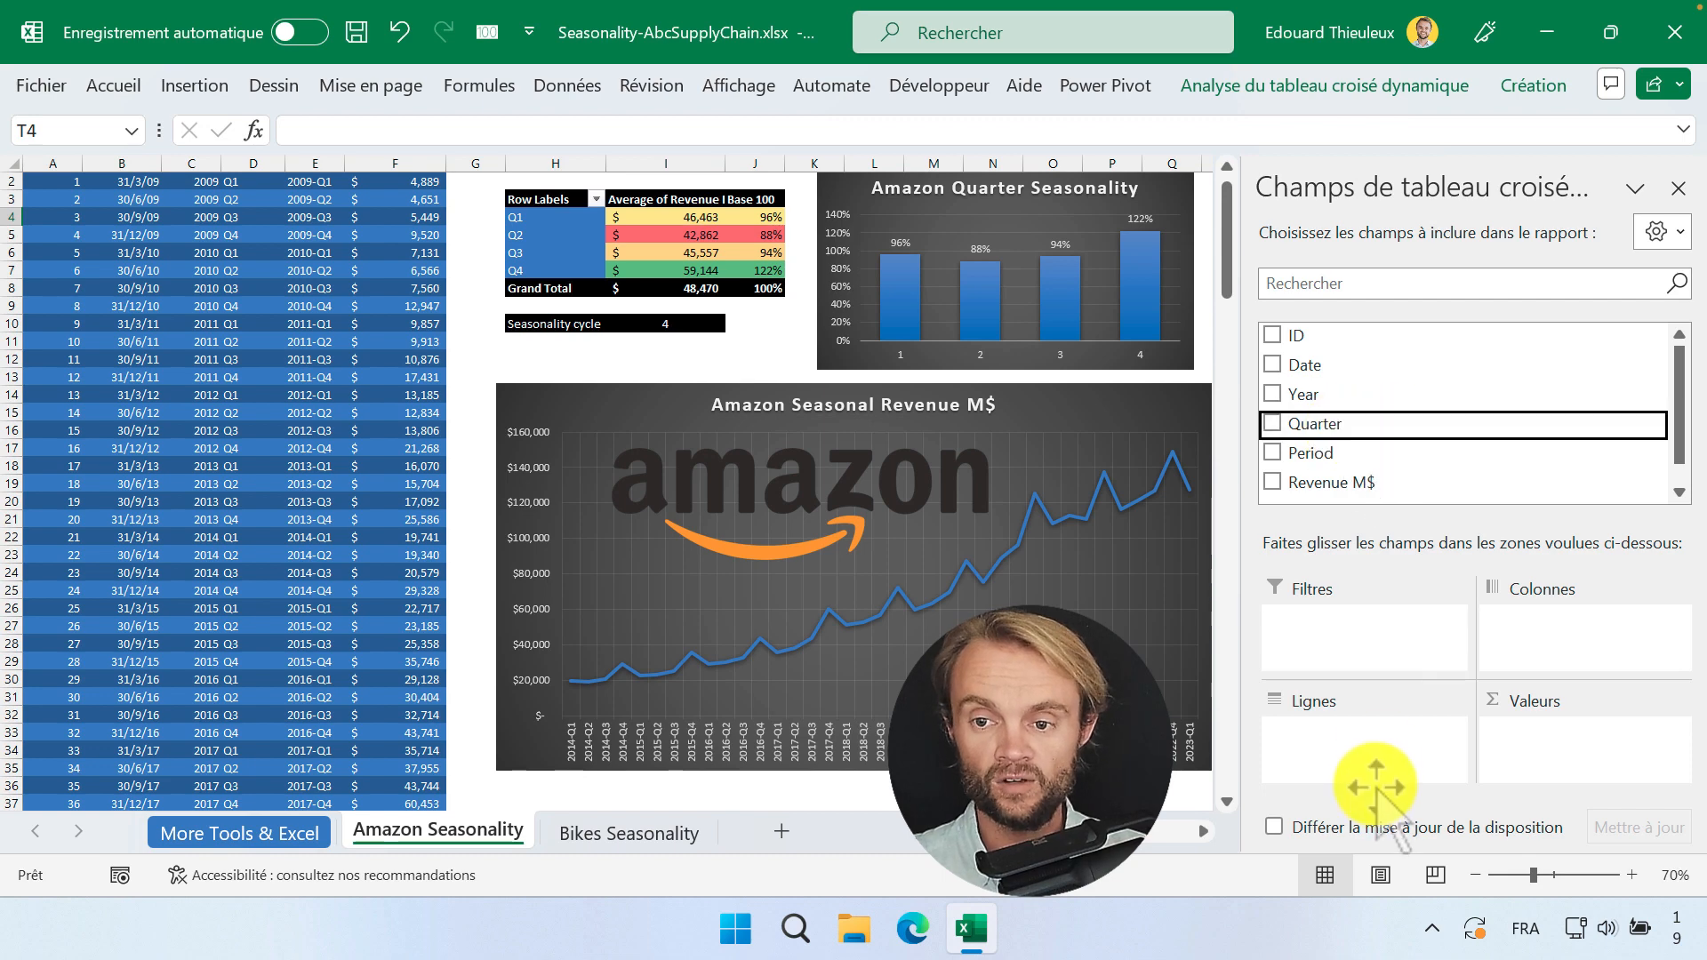
{"action": "scroll", "coordinate": [1428, 450], "scroll_direction": "down", "scroll_amount": 1}
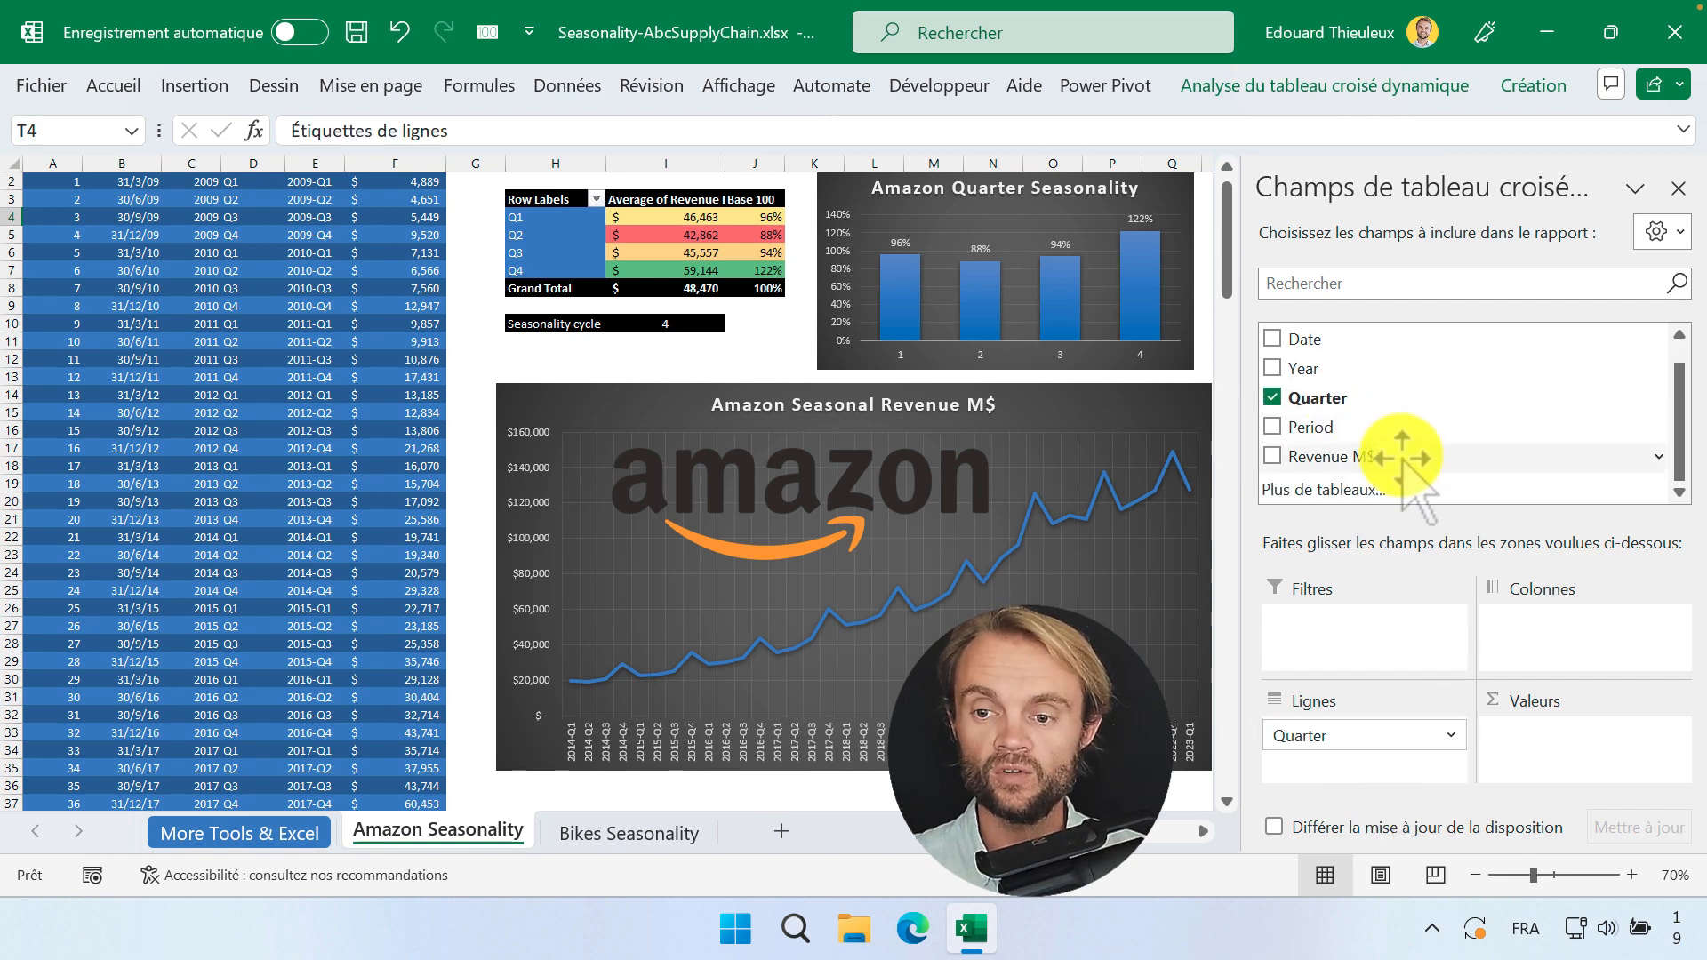
{"action": "left_click_drag", "start_coordinate": [1440, 528], "coordinate": [1582, 749]}
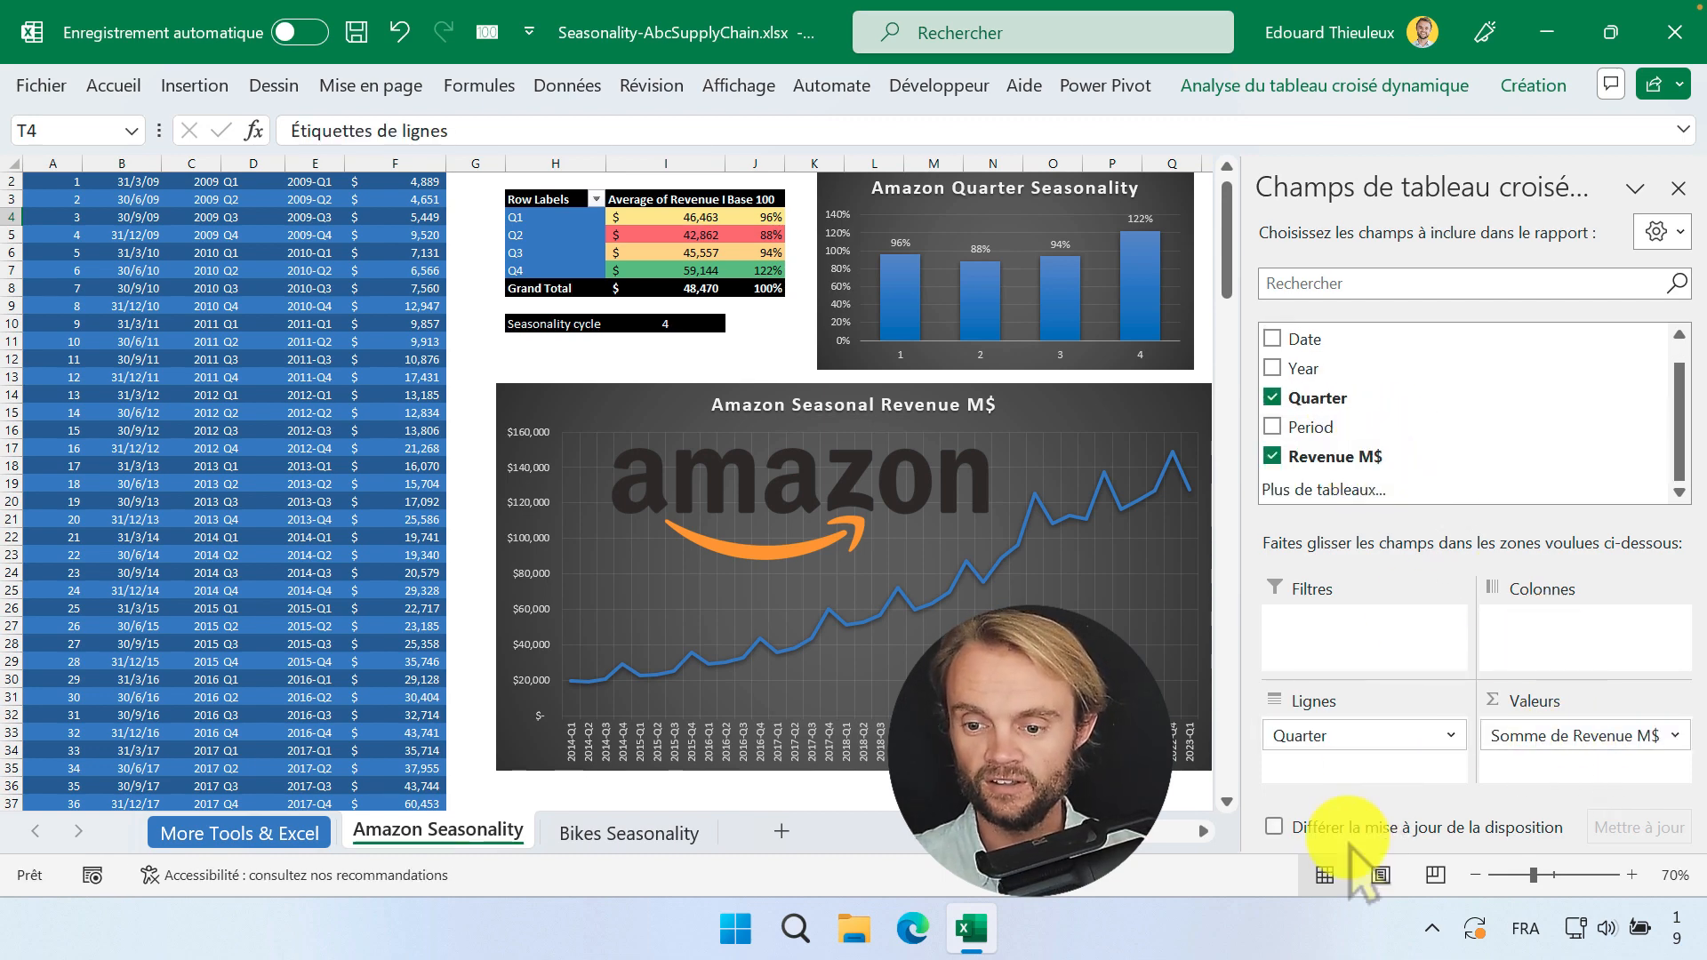
{"action": "scroll", "coordinate": [1216, 843], "scroll_direction": "right", "scroll_amount": 8}
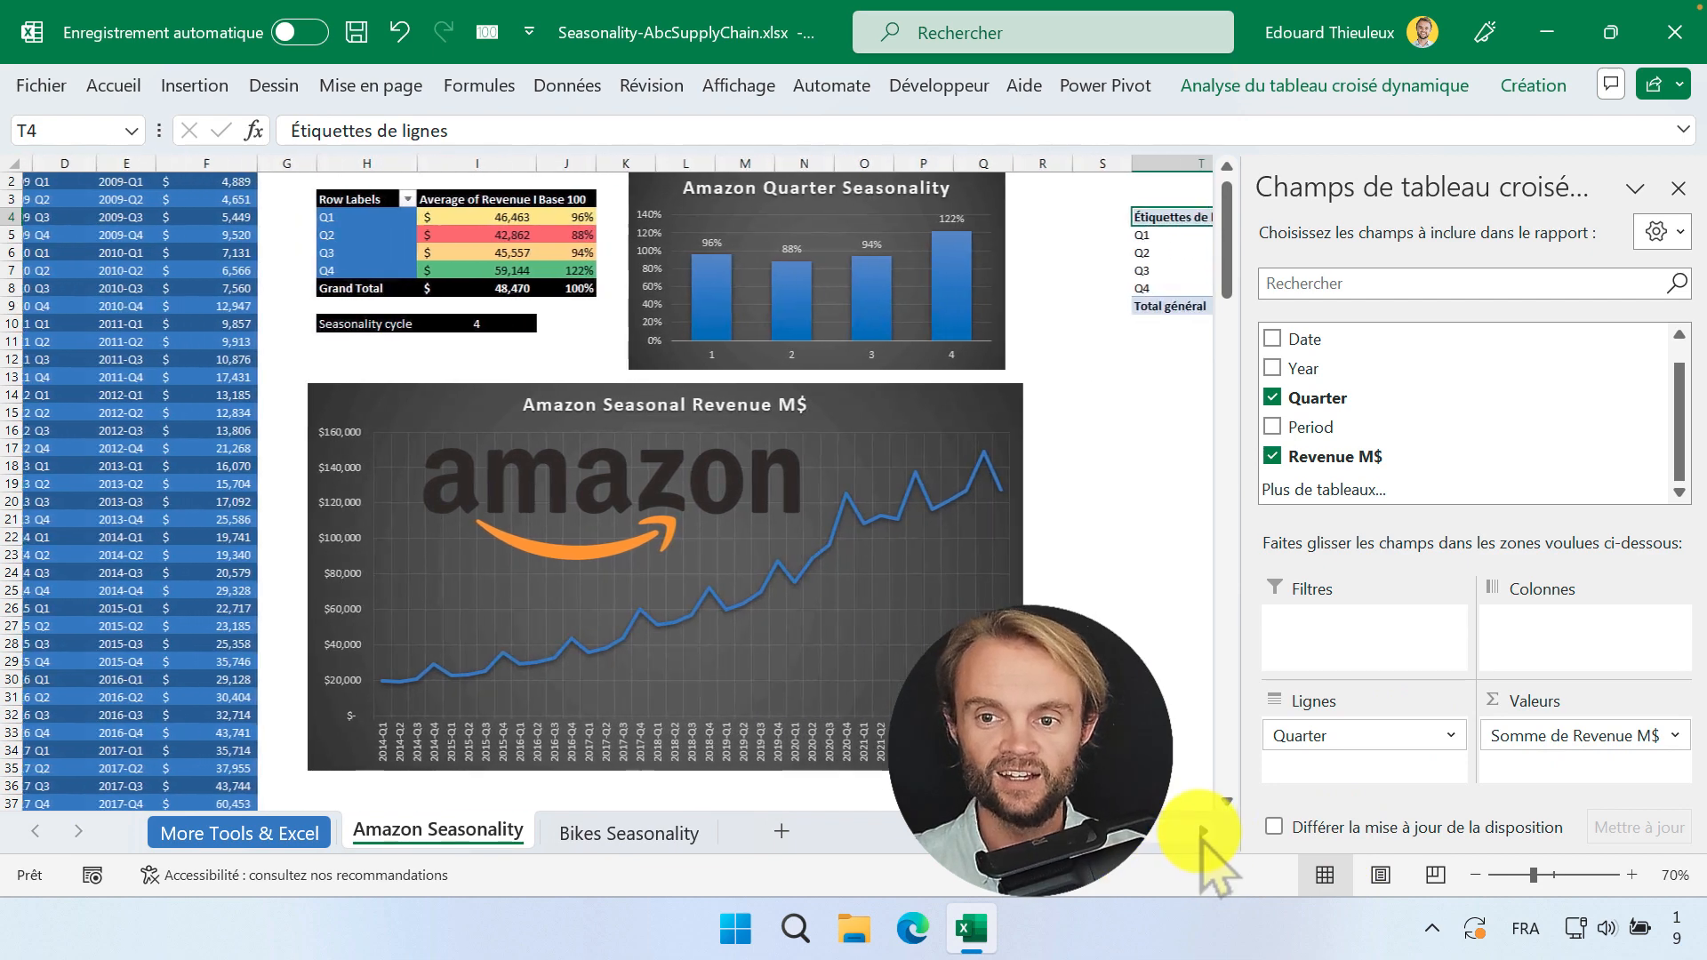
{"action": "left_click", "coordinate": [945, 462]}
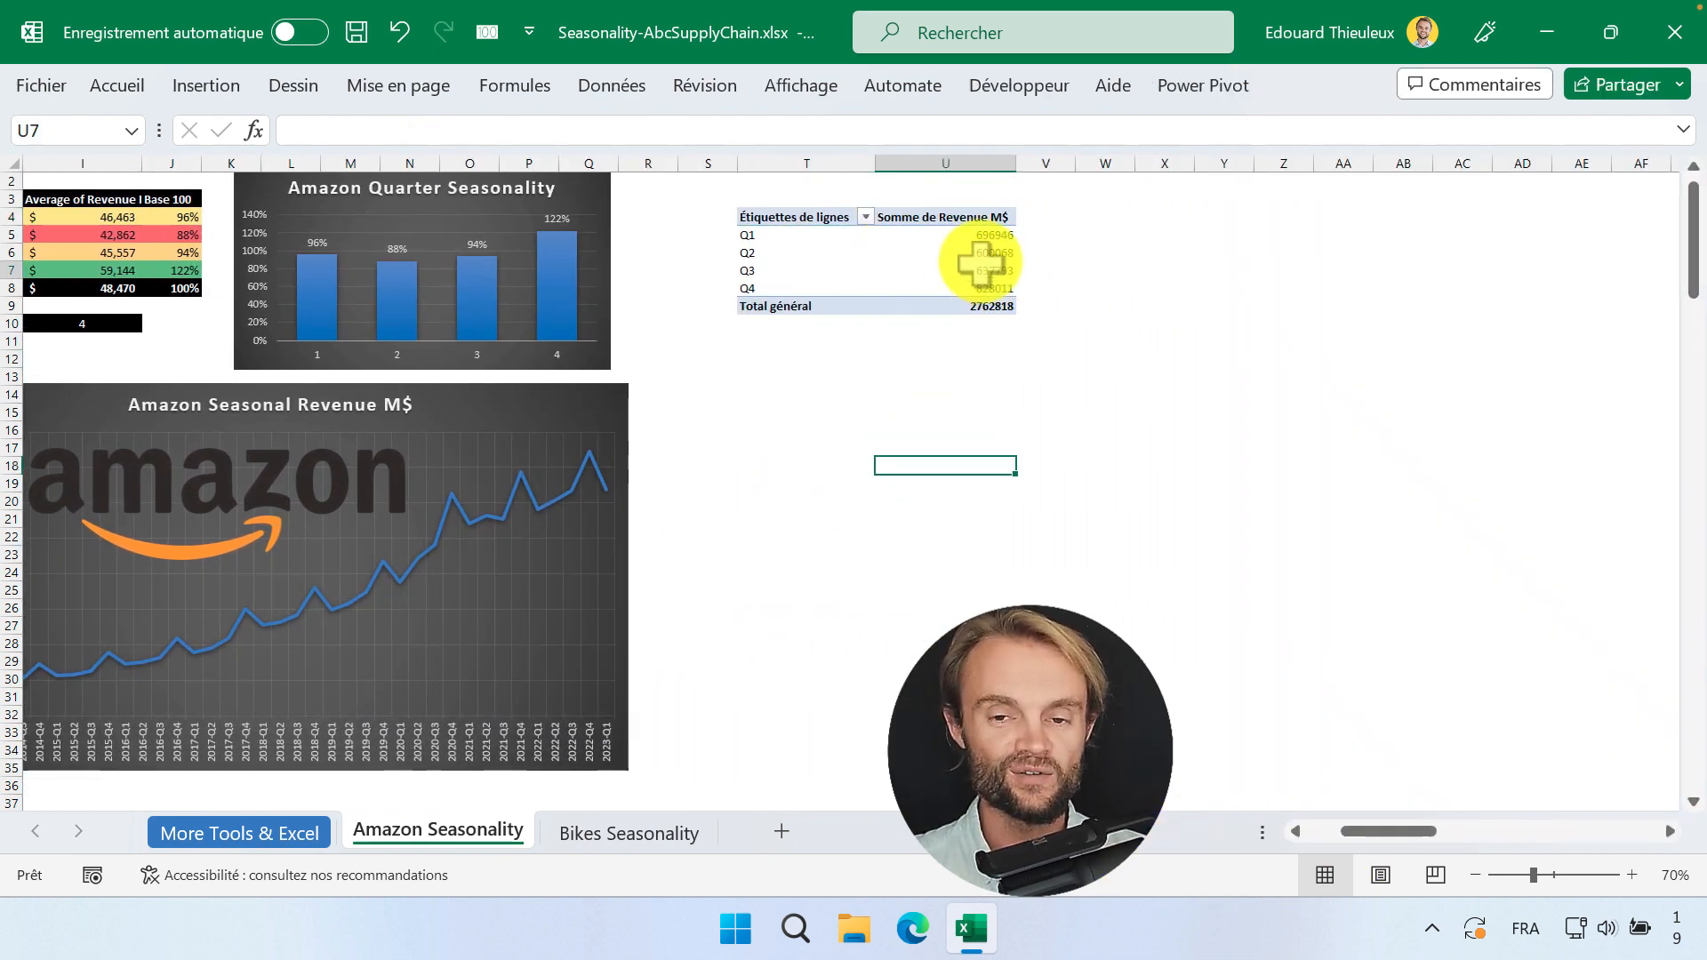
Step: Summarize the pivot table's Revenue M$ values by average (Moyenne) instead of sum
{"action": "left_click", "coordinate": [983, 268]}
{"action": "left_click_drag", "start_coordinate": [996, 235], "coordinate": [993, 288]}
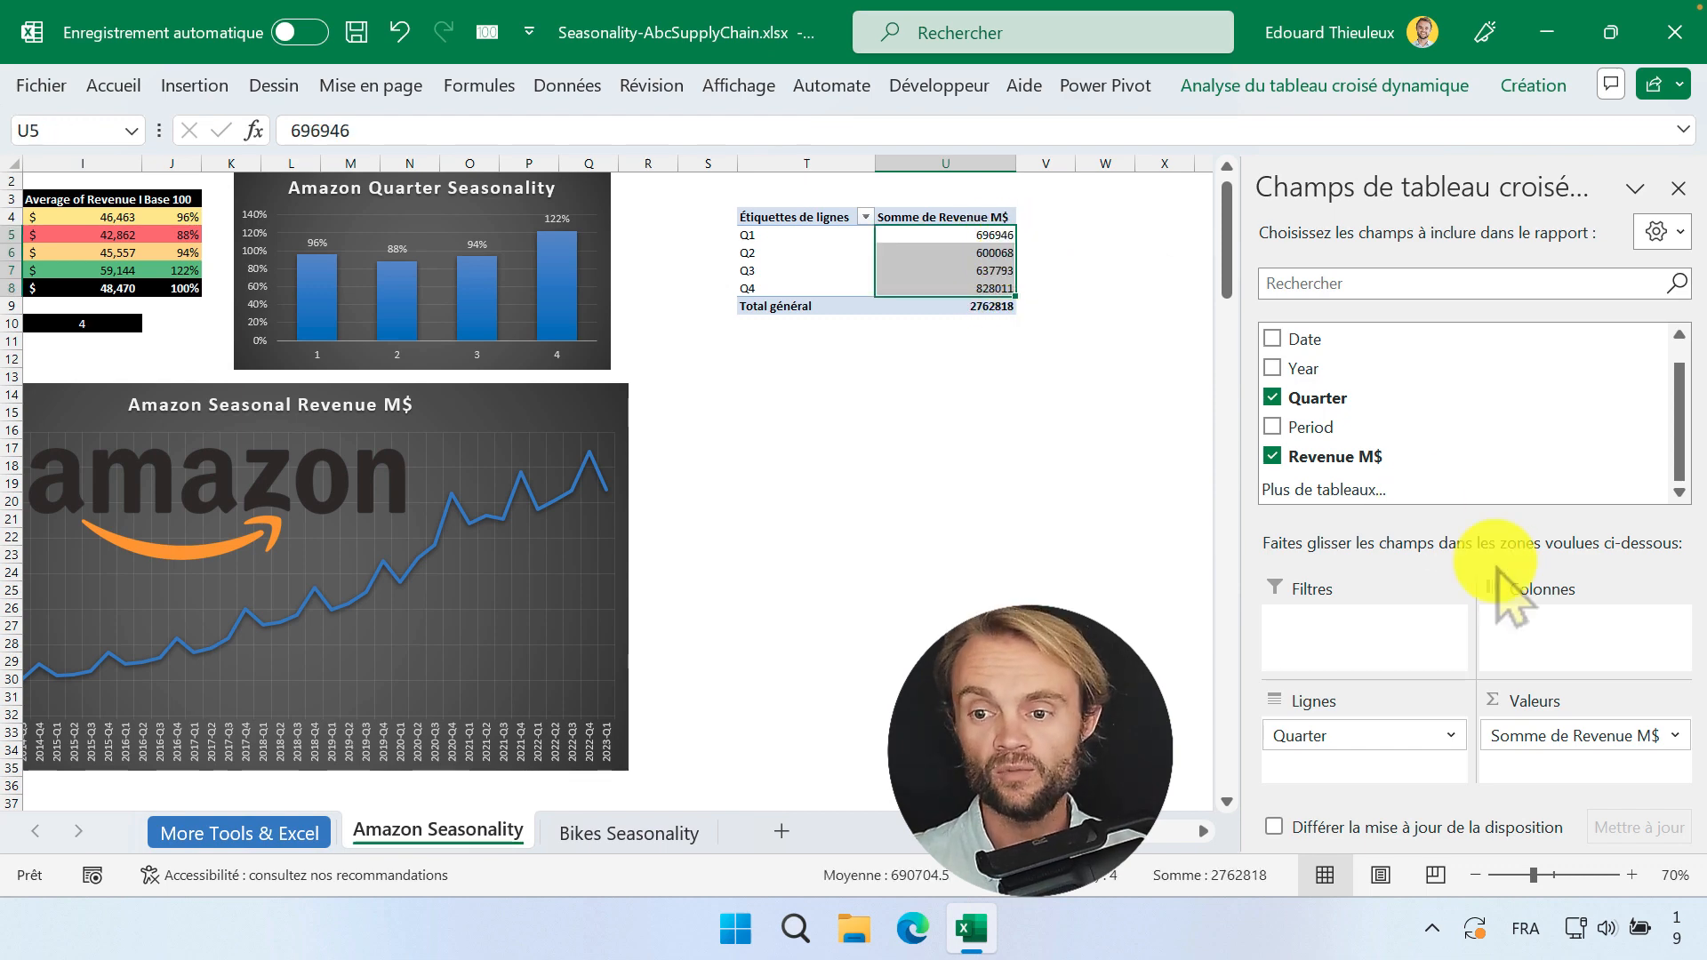
{"action": "left_click", "coordinate": [1672, 736]}
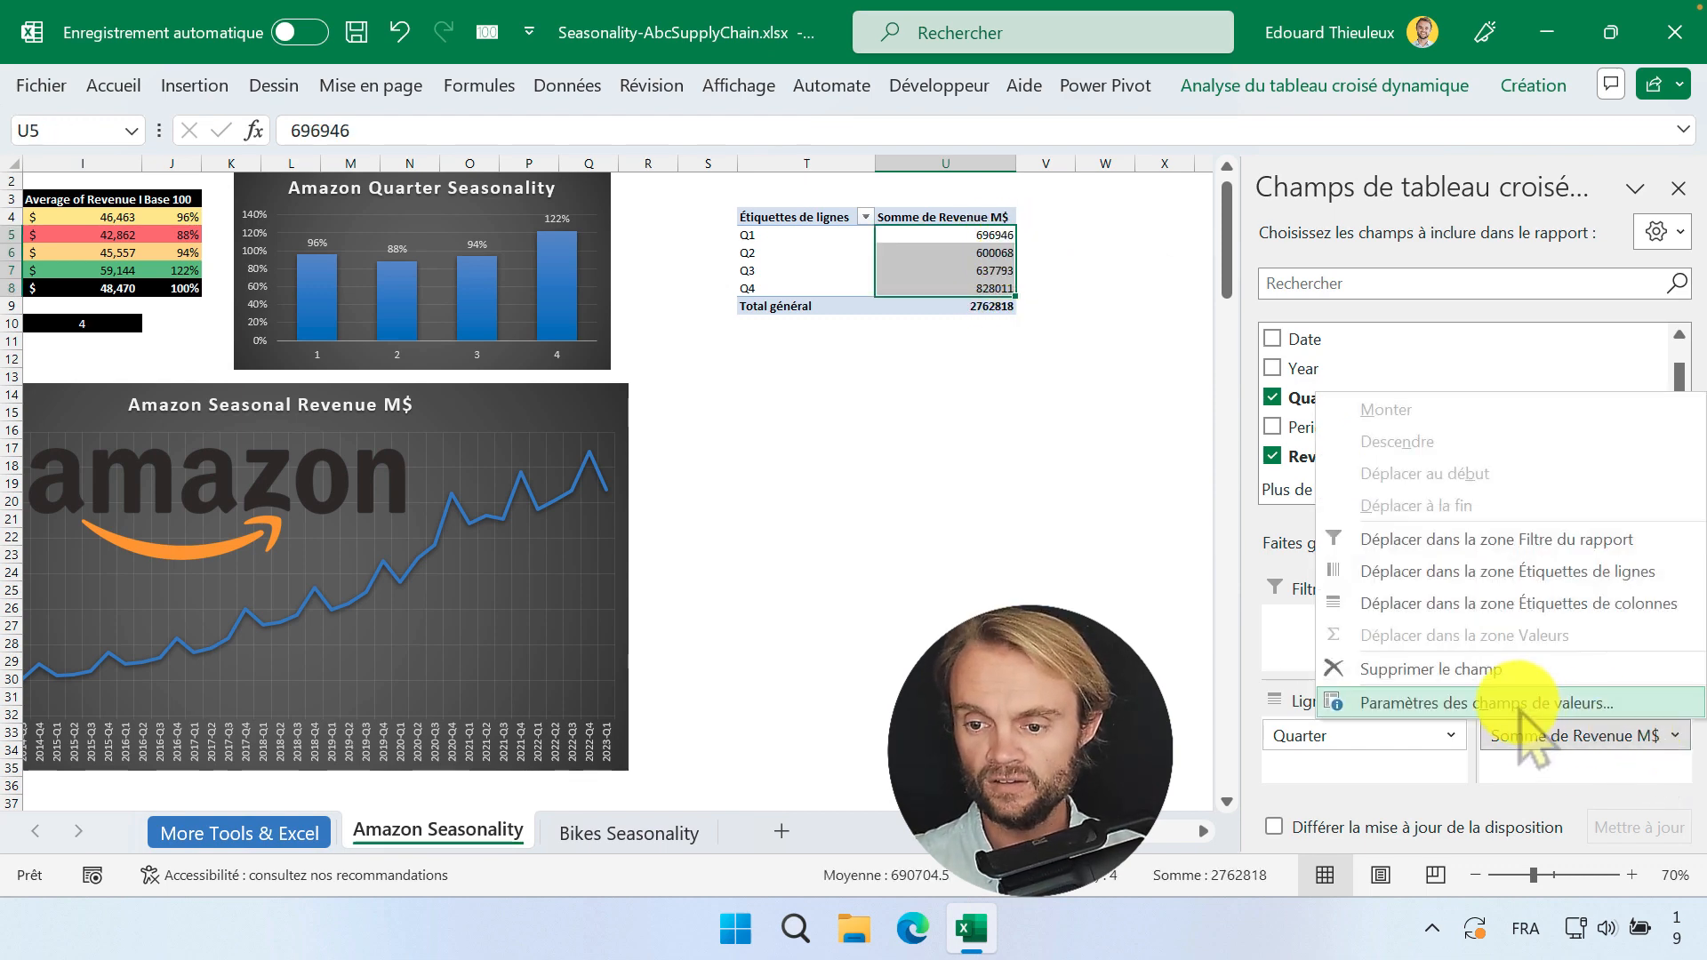
{"action": "left_click", "coordinate": [1516, 705]}
{"action": "left_click", "coordinate": [505, 431]}
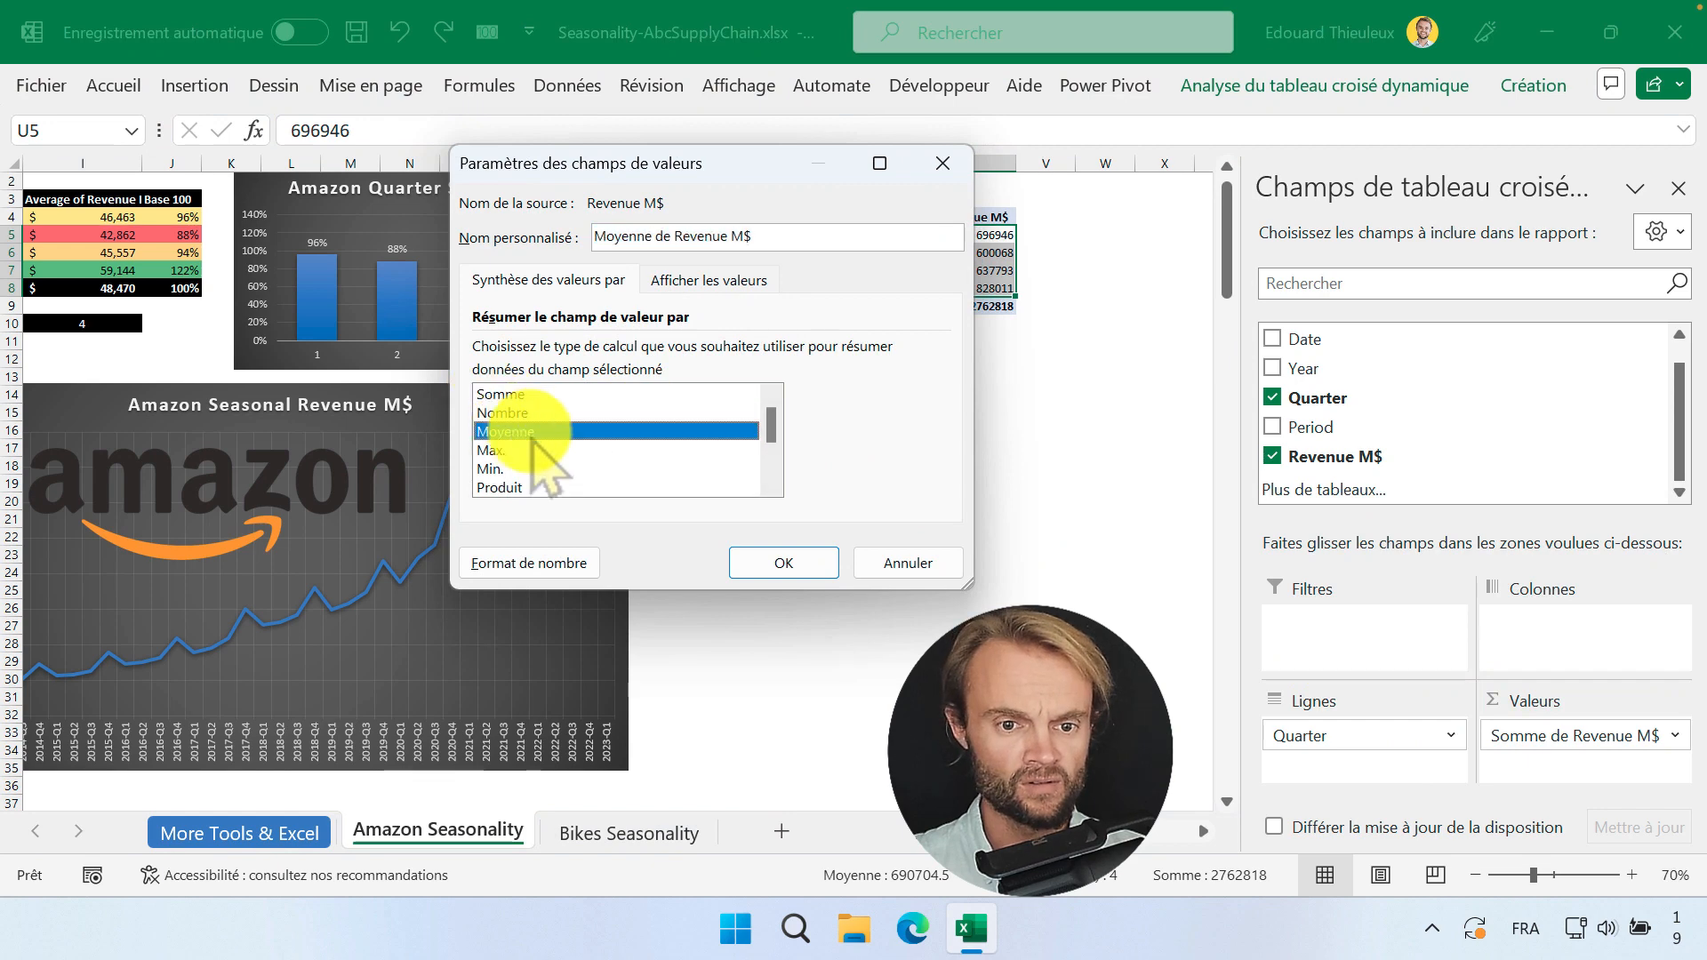
{"action": "left_click", "coordinate": [794, 562]}
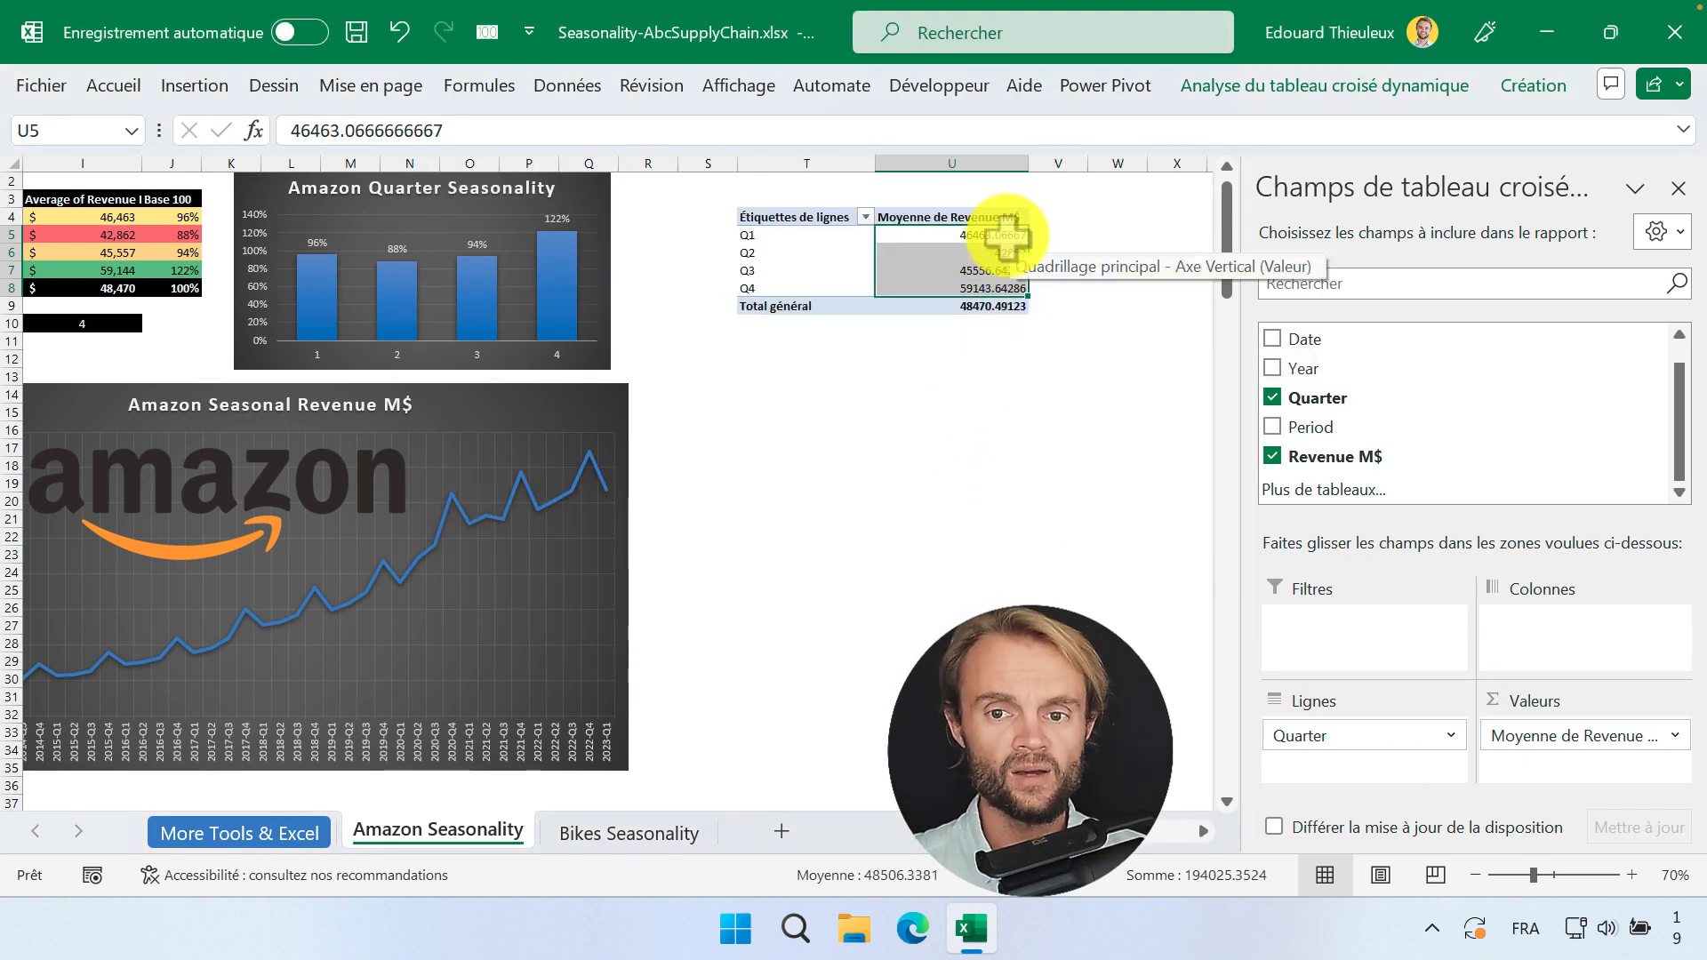
Step: Format the pivot table's average revenues and grand total as euro (Français, France) with no decimals
{"action": "left_click_drag", "start_coordinate": [1002, 231], "coordinate": [1002, 304]}
{"action": "left_click", "coordinate": [117, 85]}
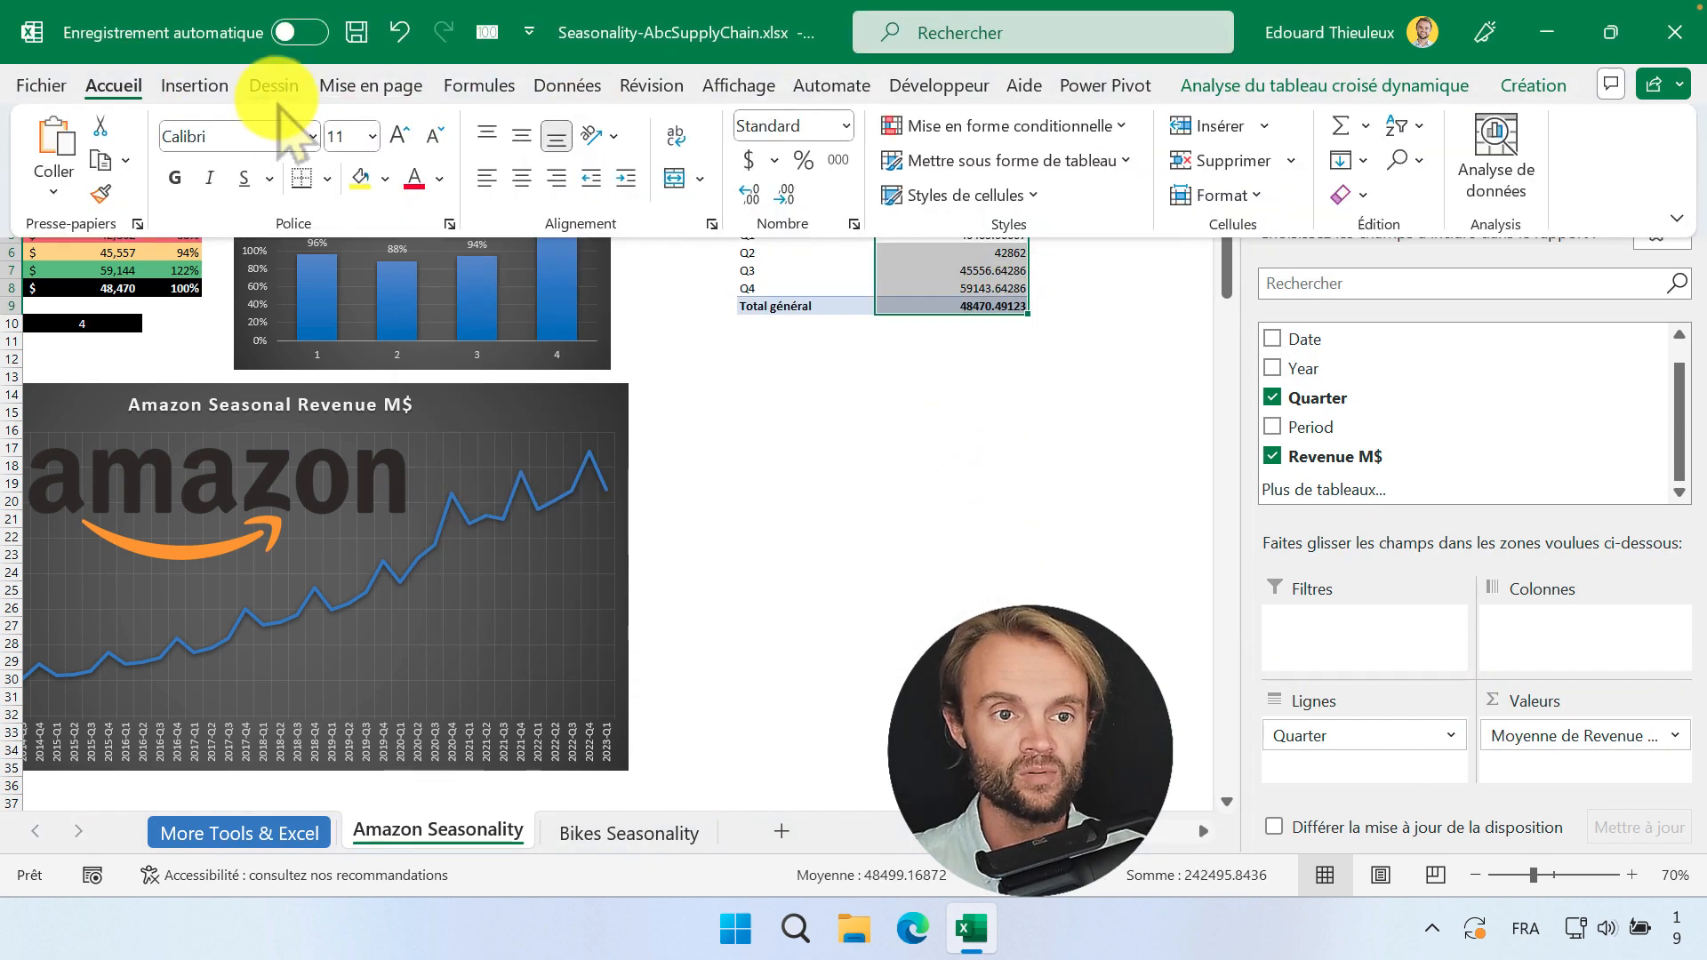
{"action": "left_click", "coordinate": [774, 162]}
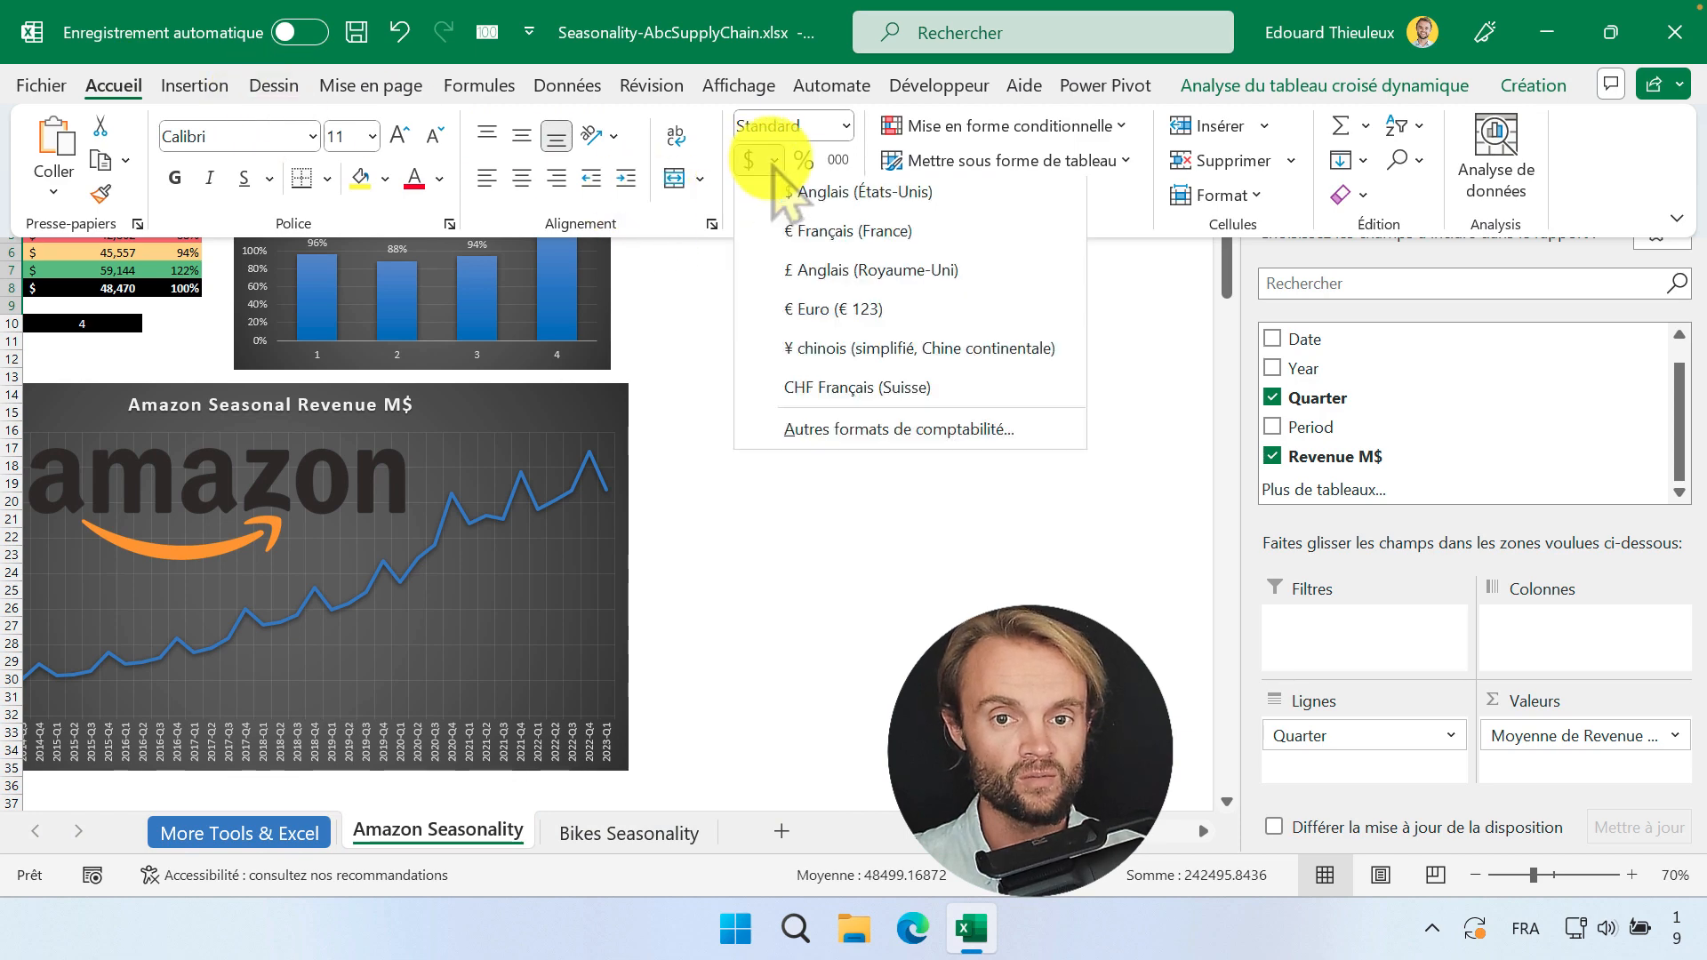
{"action": "left_click", "coordinate": [792, 218]}
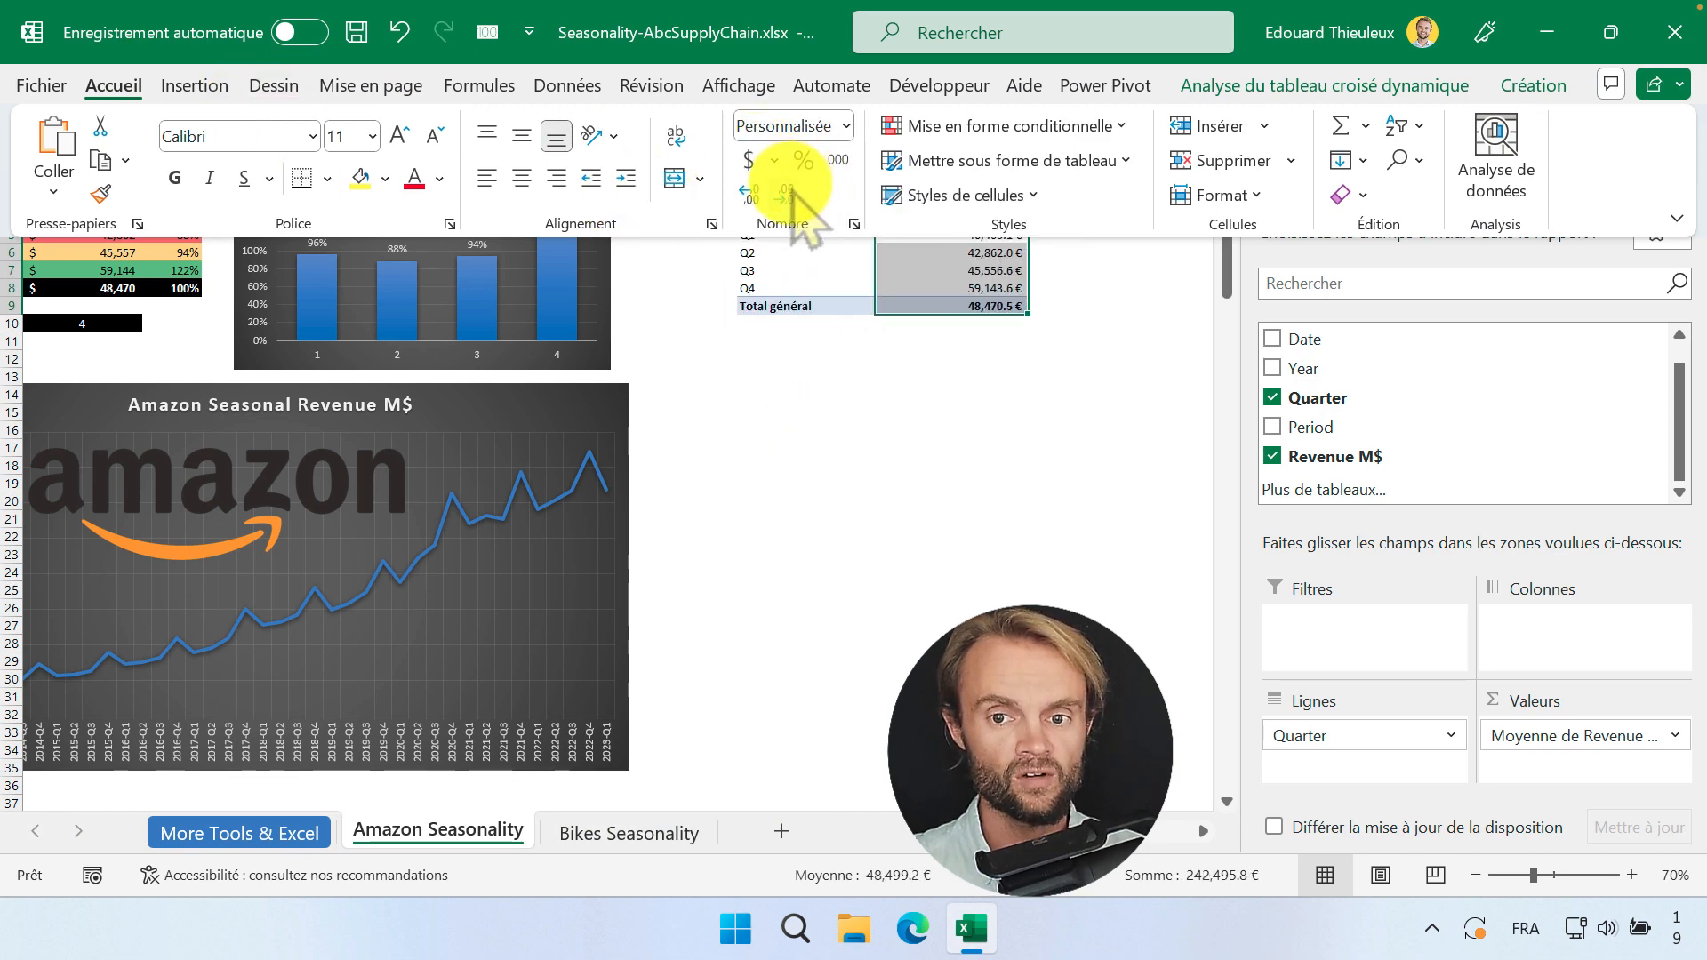
{"action": "left_click", "coordinate": [788, 194]}
{"action": "left_click", "coordinate": [945, 450]}
{"action": "left_click", "coordinate": [951, 376]}
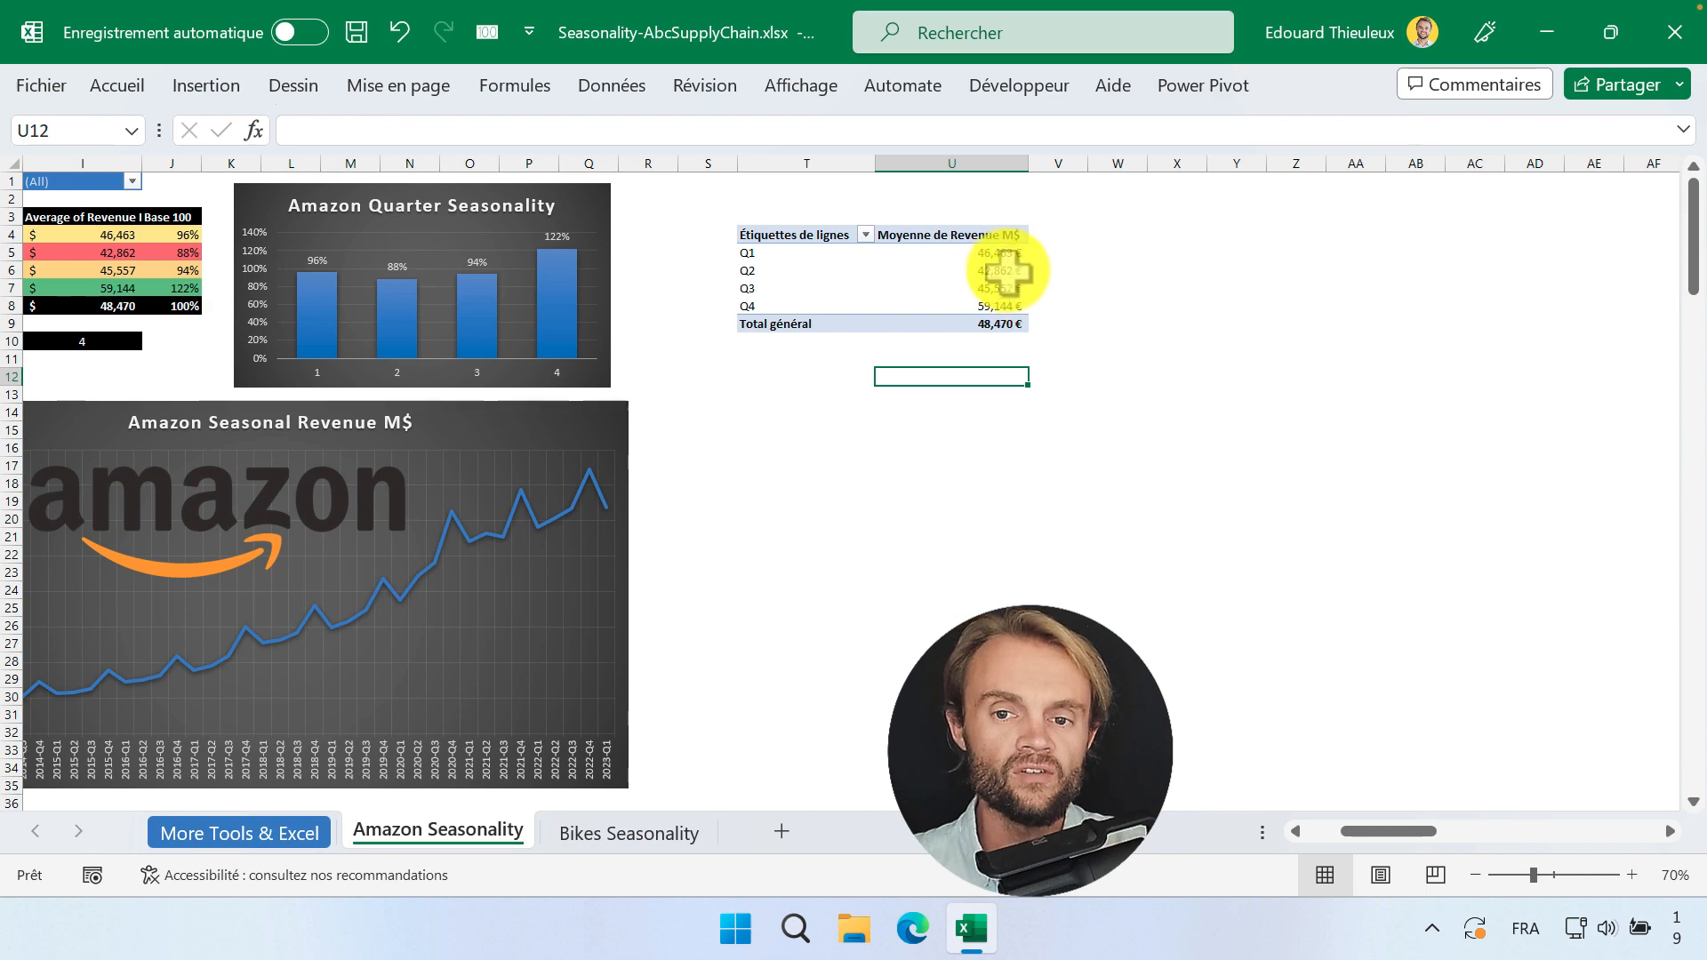
Step: Enter the formula =U5/$U$9 in cell V5 to divide the Q1 average revenue by the overall average
{"action": "left_click_drag", "start_coordinate": [1000, 253], "coordinate": [999, 309]}
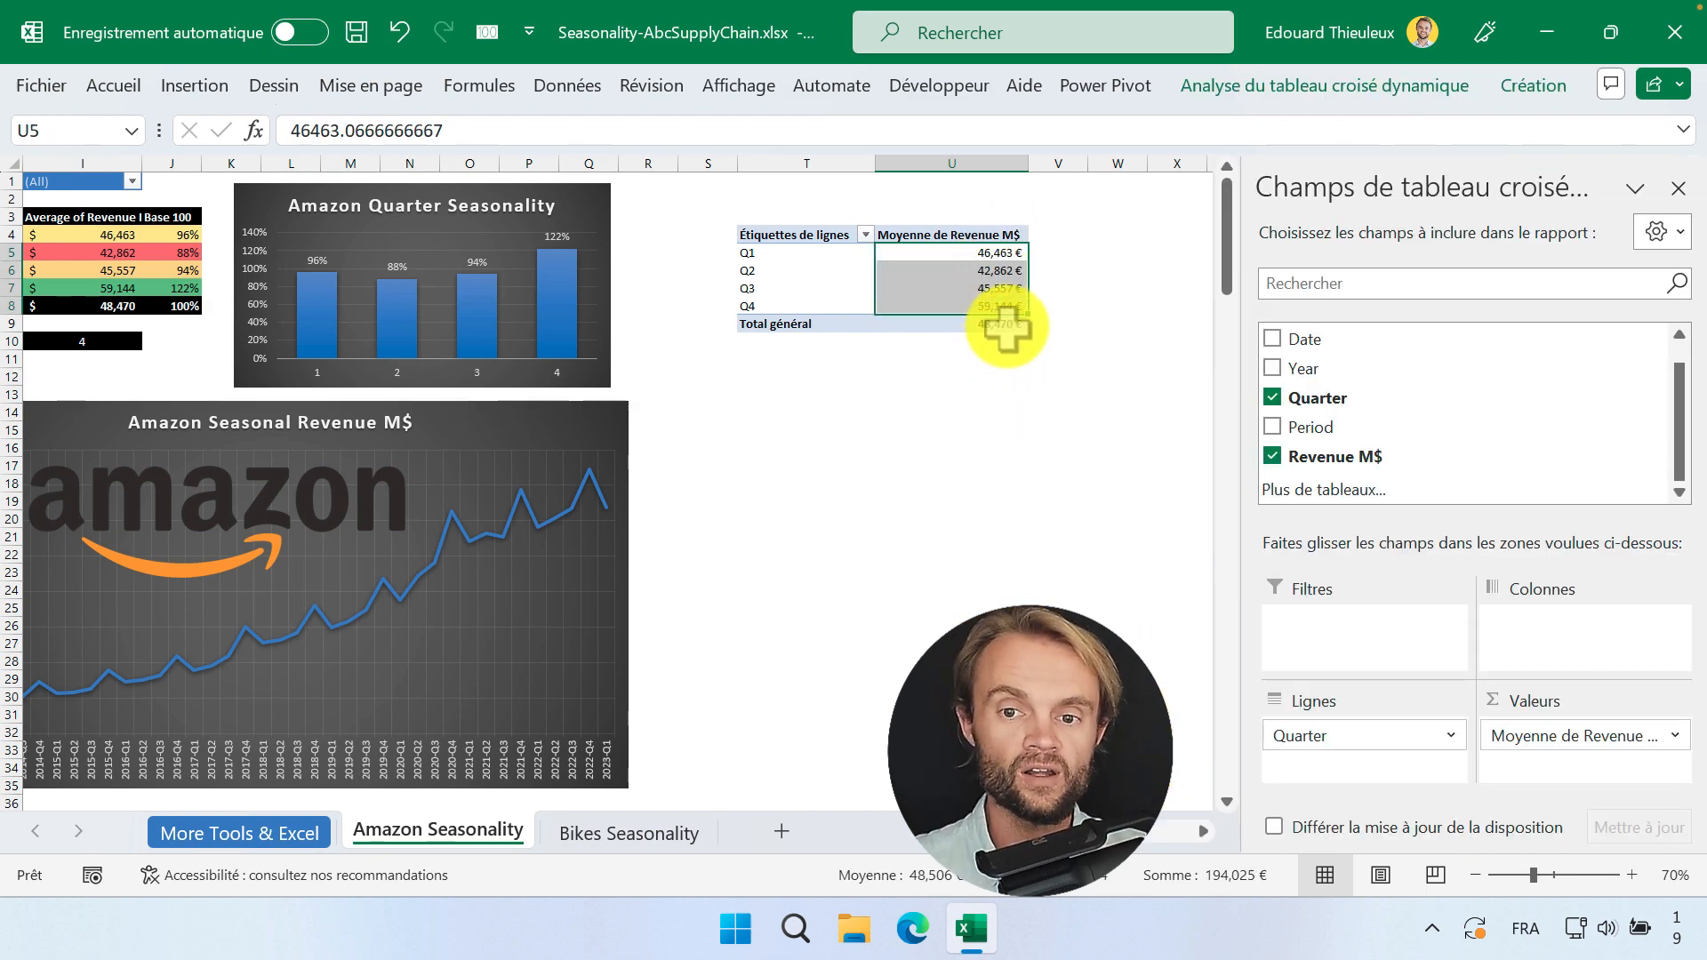
{"action": "left_click", "coordinate": [1057, 254]}
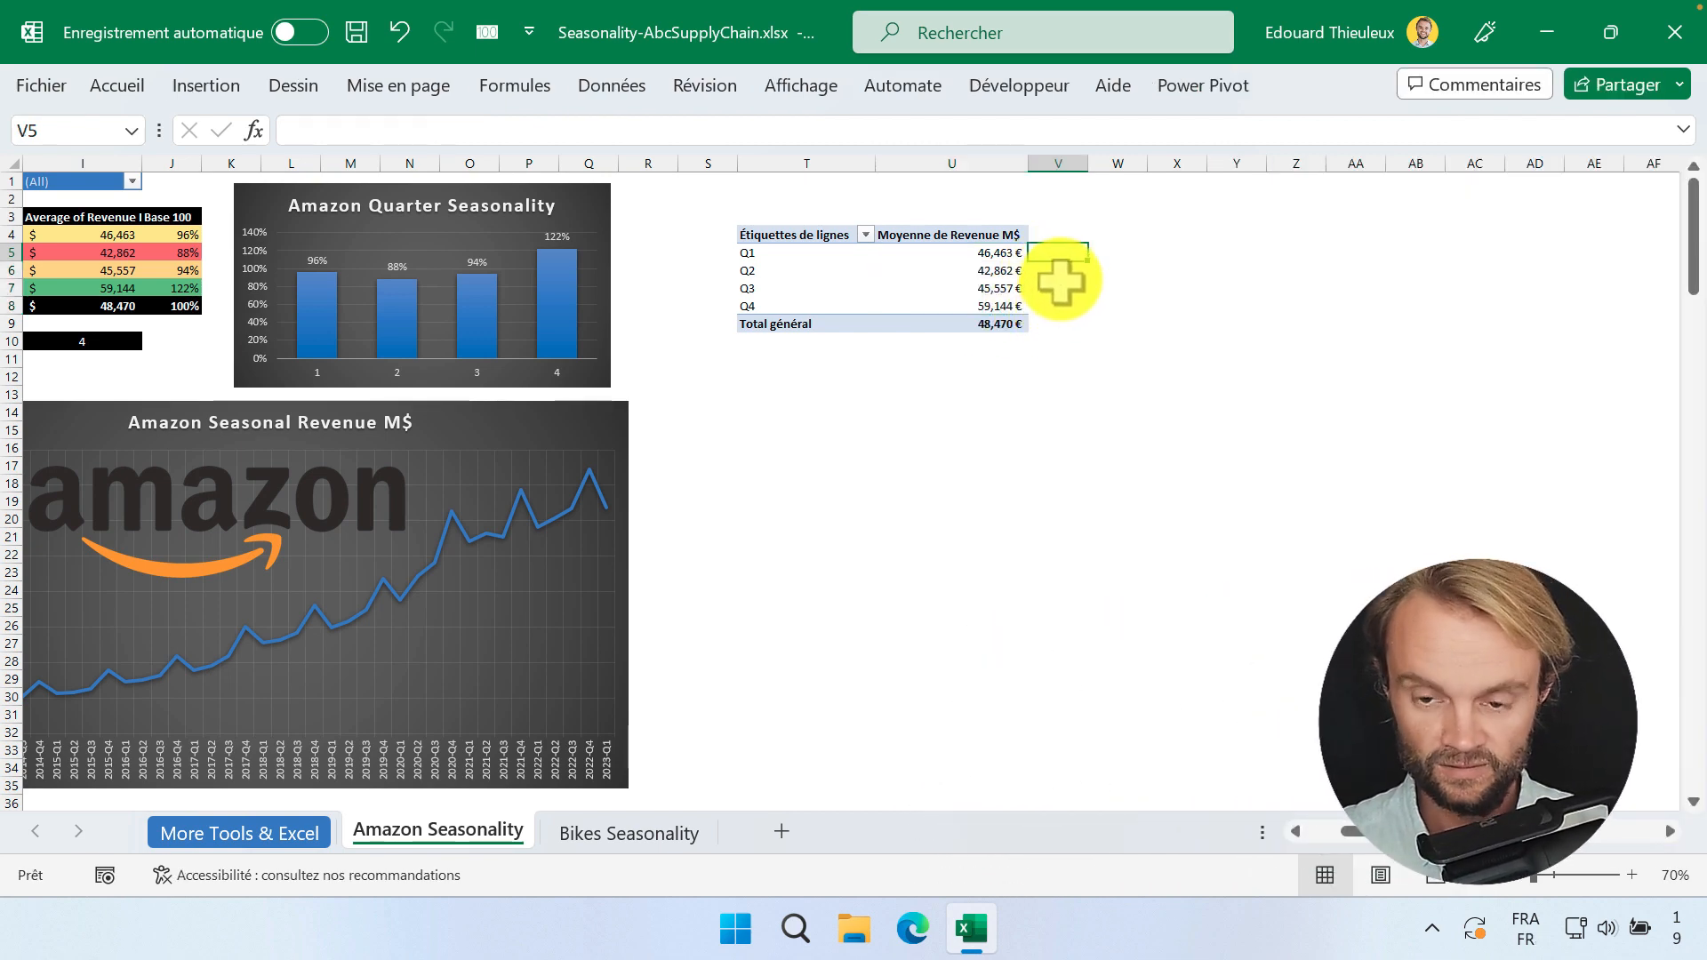
{"action": "type", "text": "="}
{"action": "left_click", "coordinate": [996, 254]}
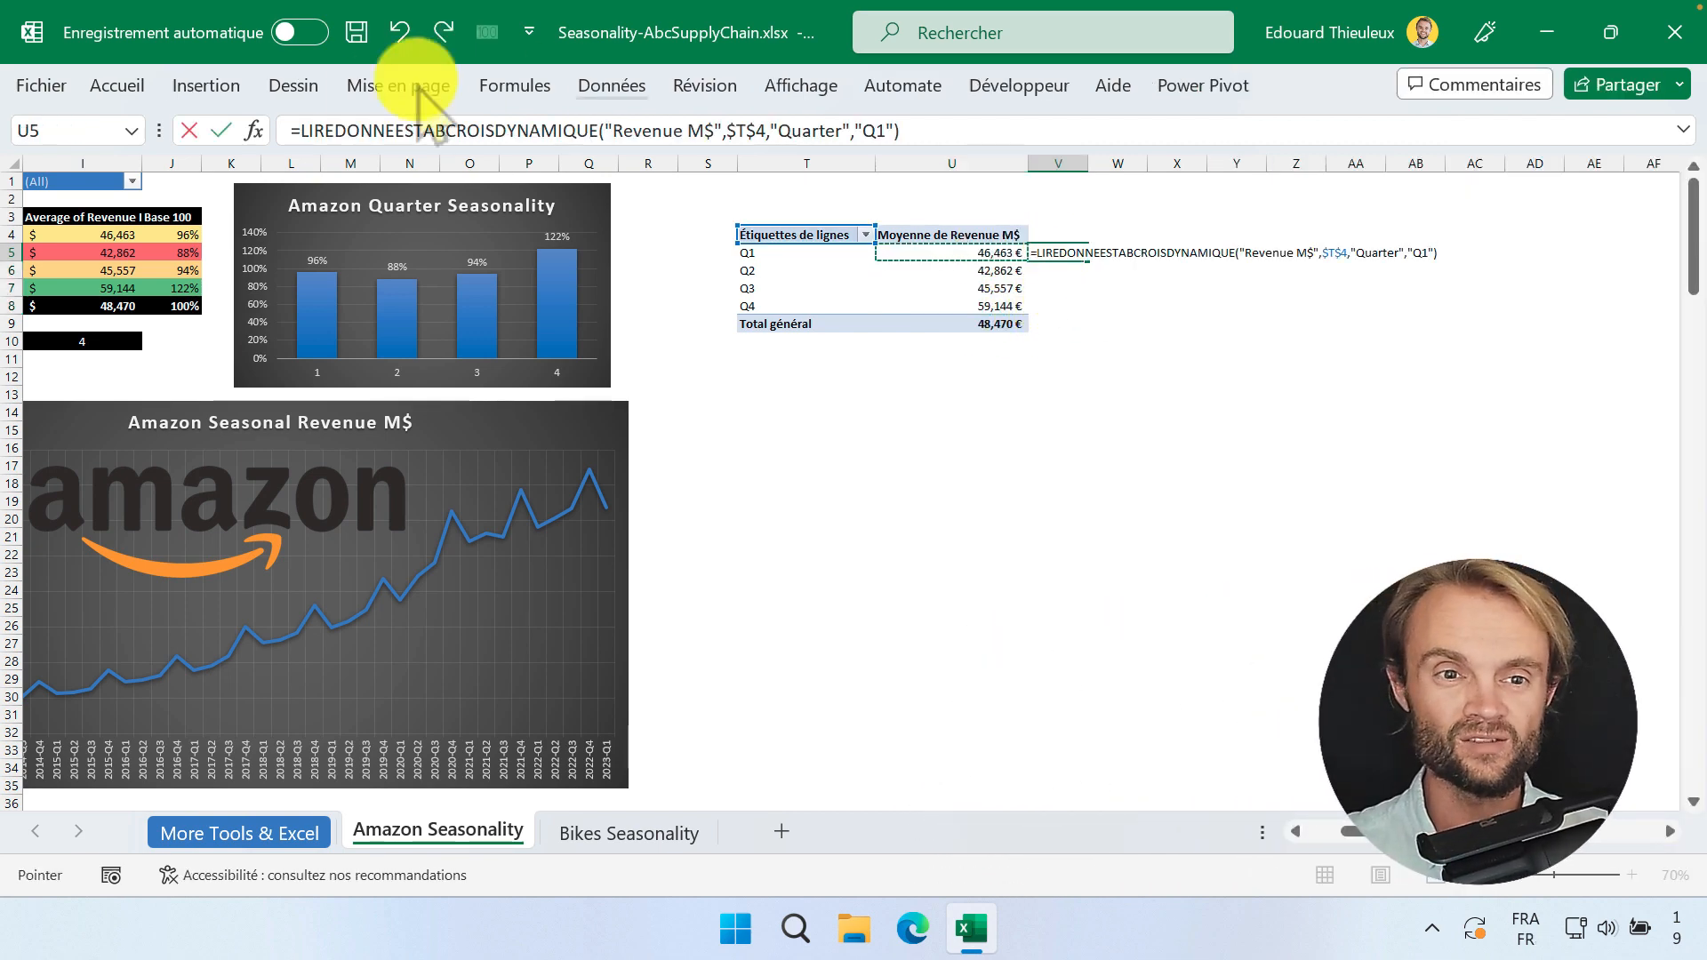
{"action": "left_click_drag", "start_coordinate": [337, 133], "coordinate": [1024, 132]}
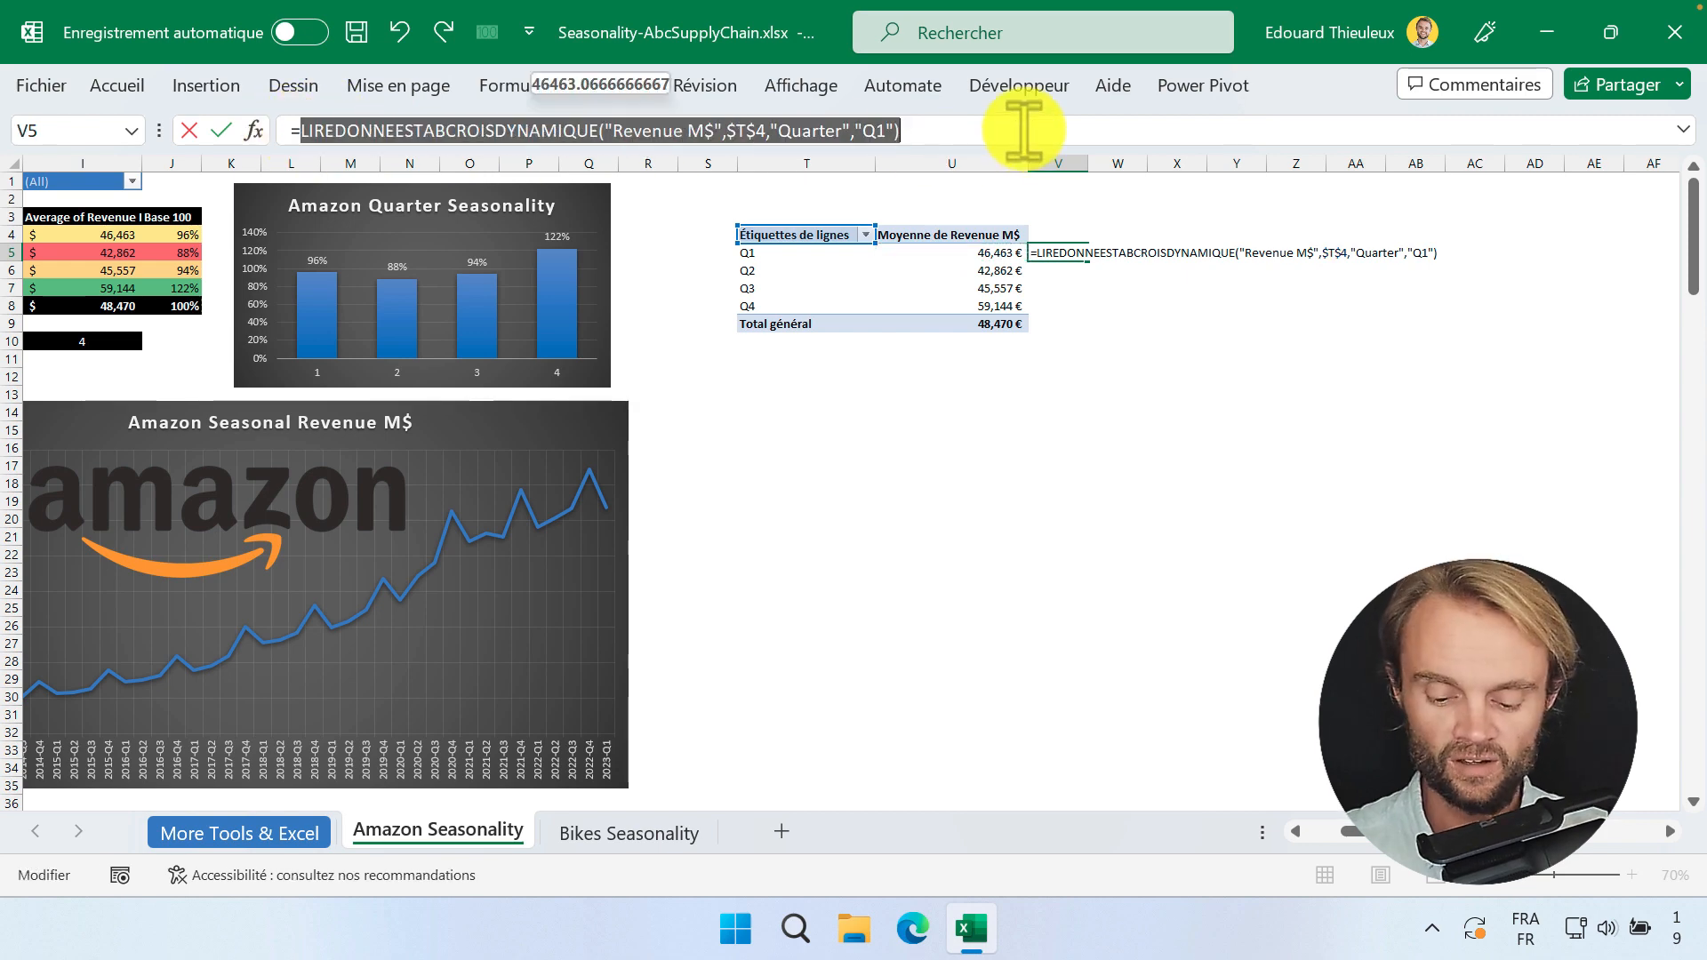
{"action": "key", "text": "BackSpace"}
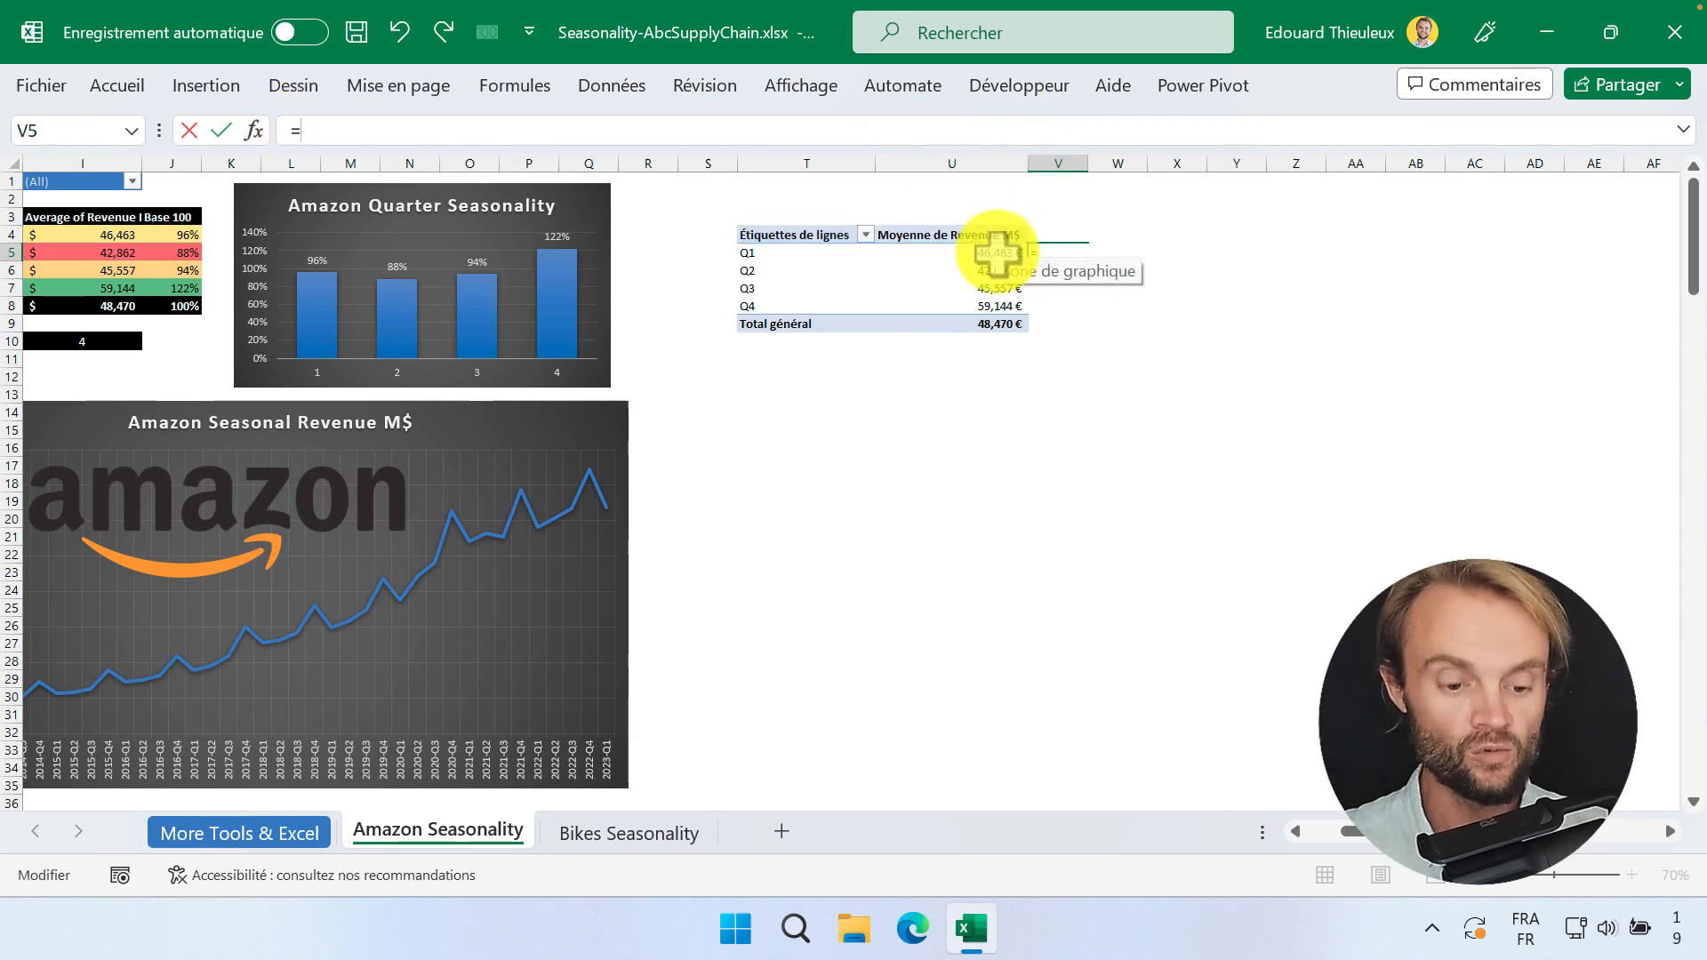
{"action": "type", "text": "U5"}
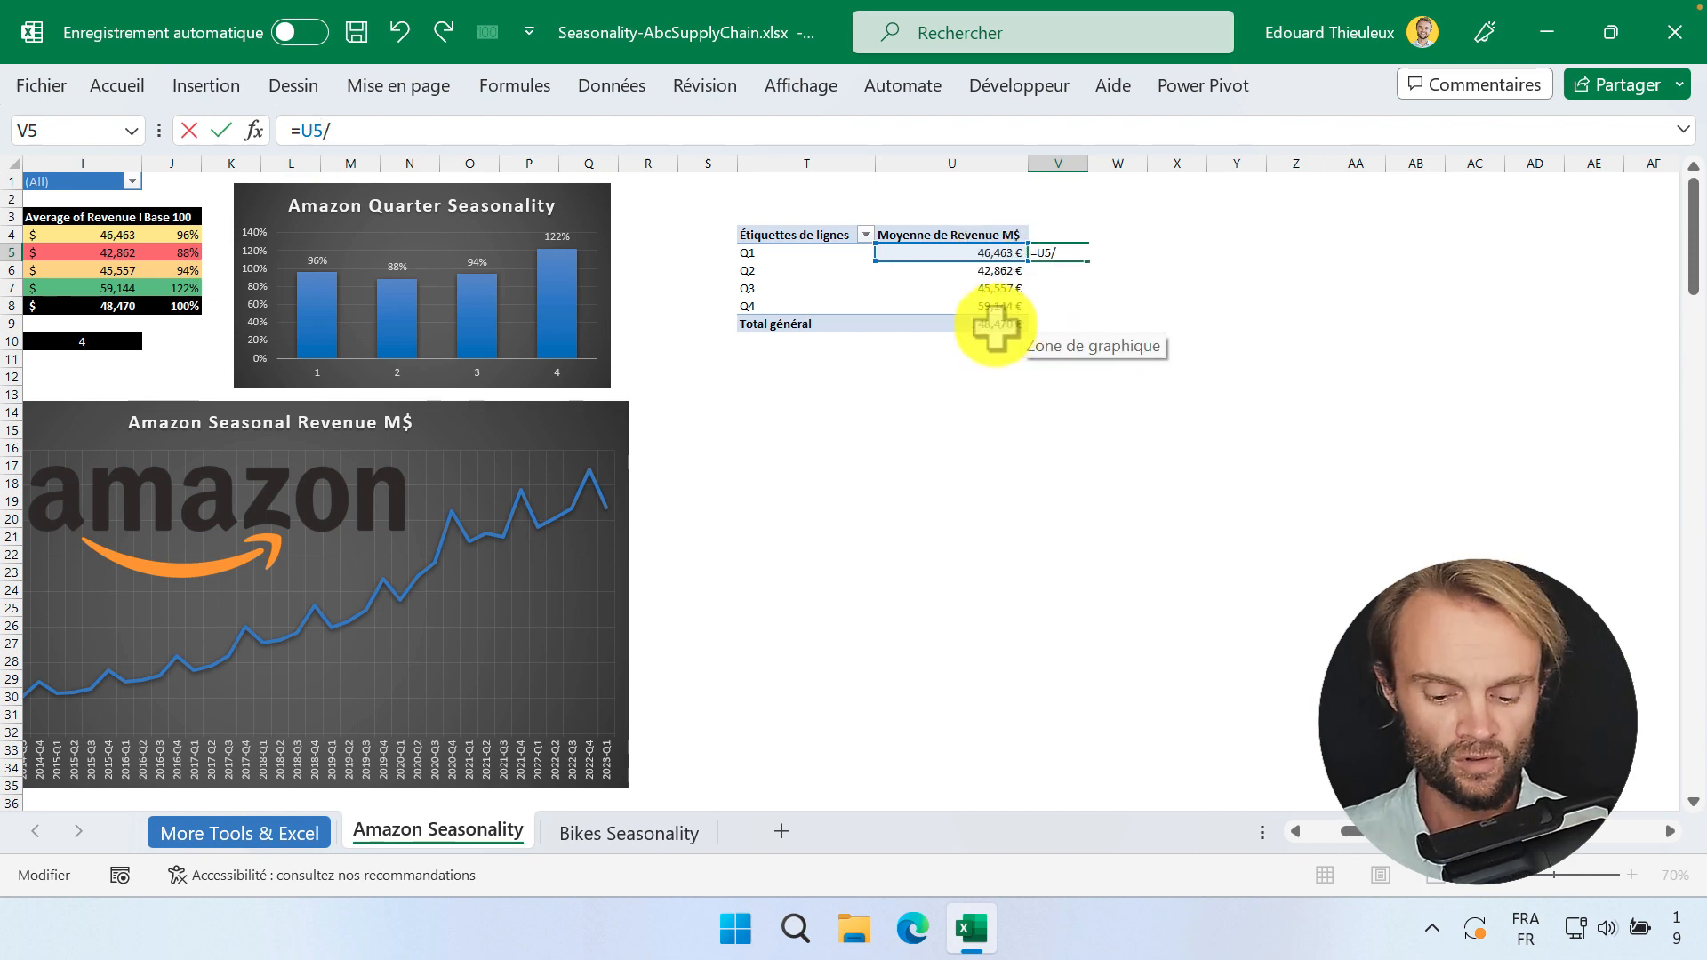
{"action": "type", "text": "/U9"}
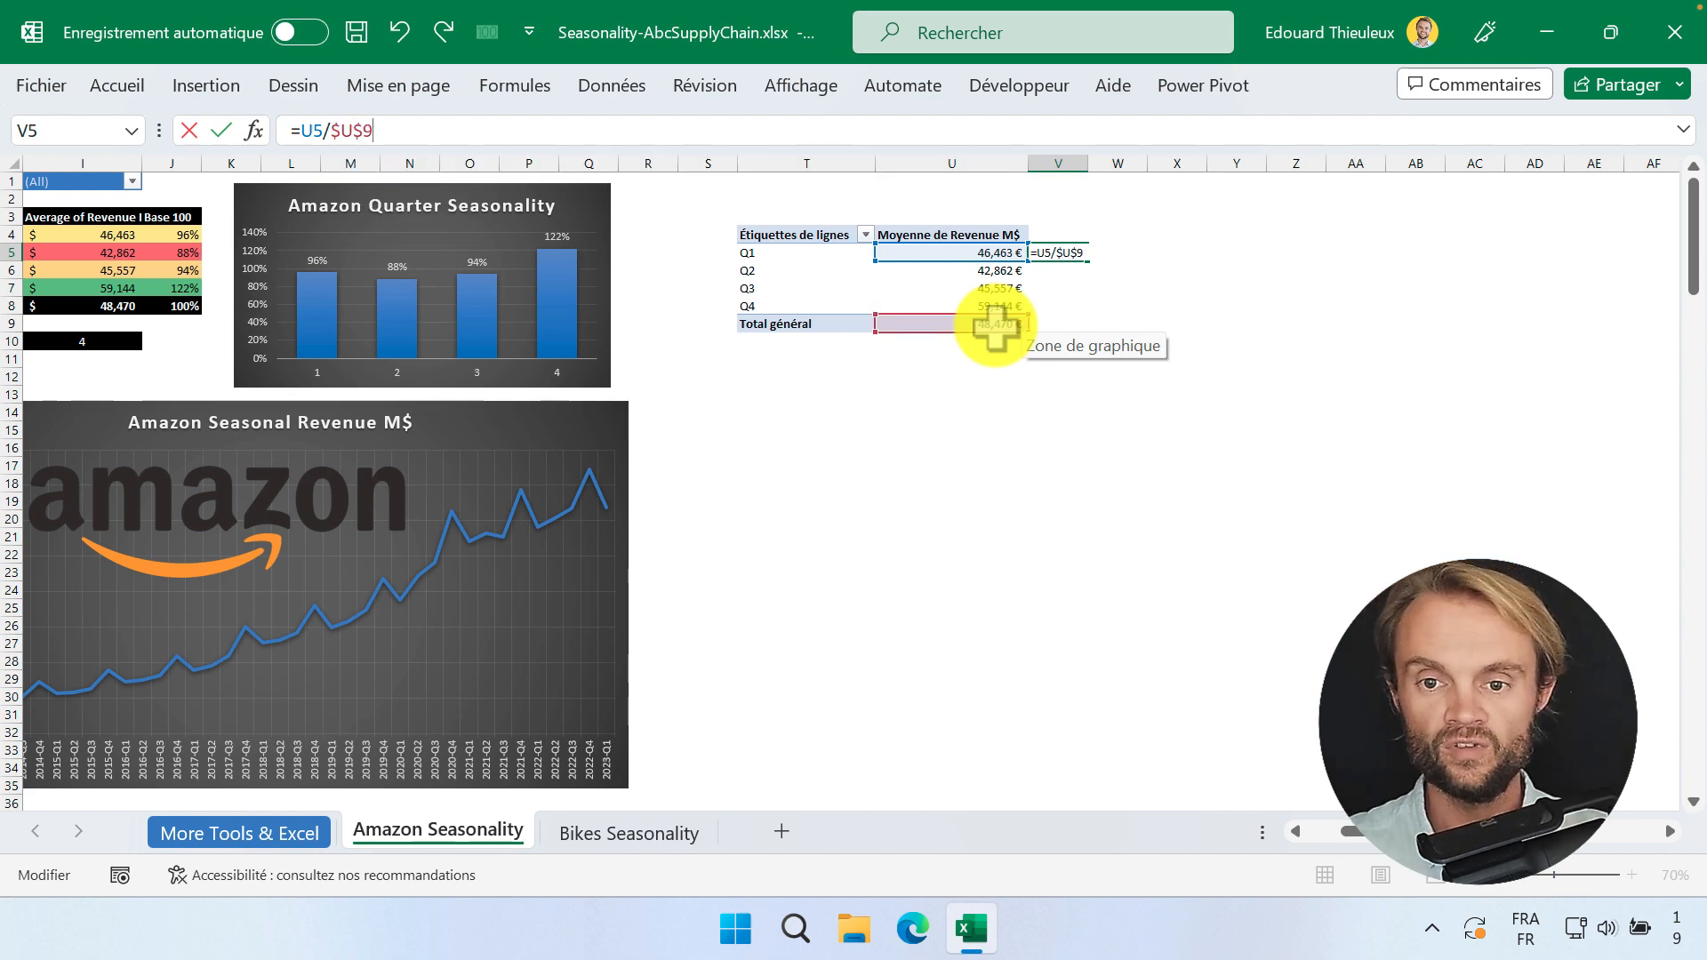
{"action": "key", "text": "Return"}
Step: Format the V5 ratio as a percentage and fill it down to V9, under the header Base 100
{"action": "left_click", "coordinate": [1060, 252]}
{"action": "right_click", "coordinate": [1062, 256]}
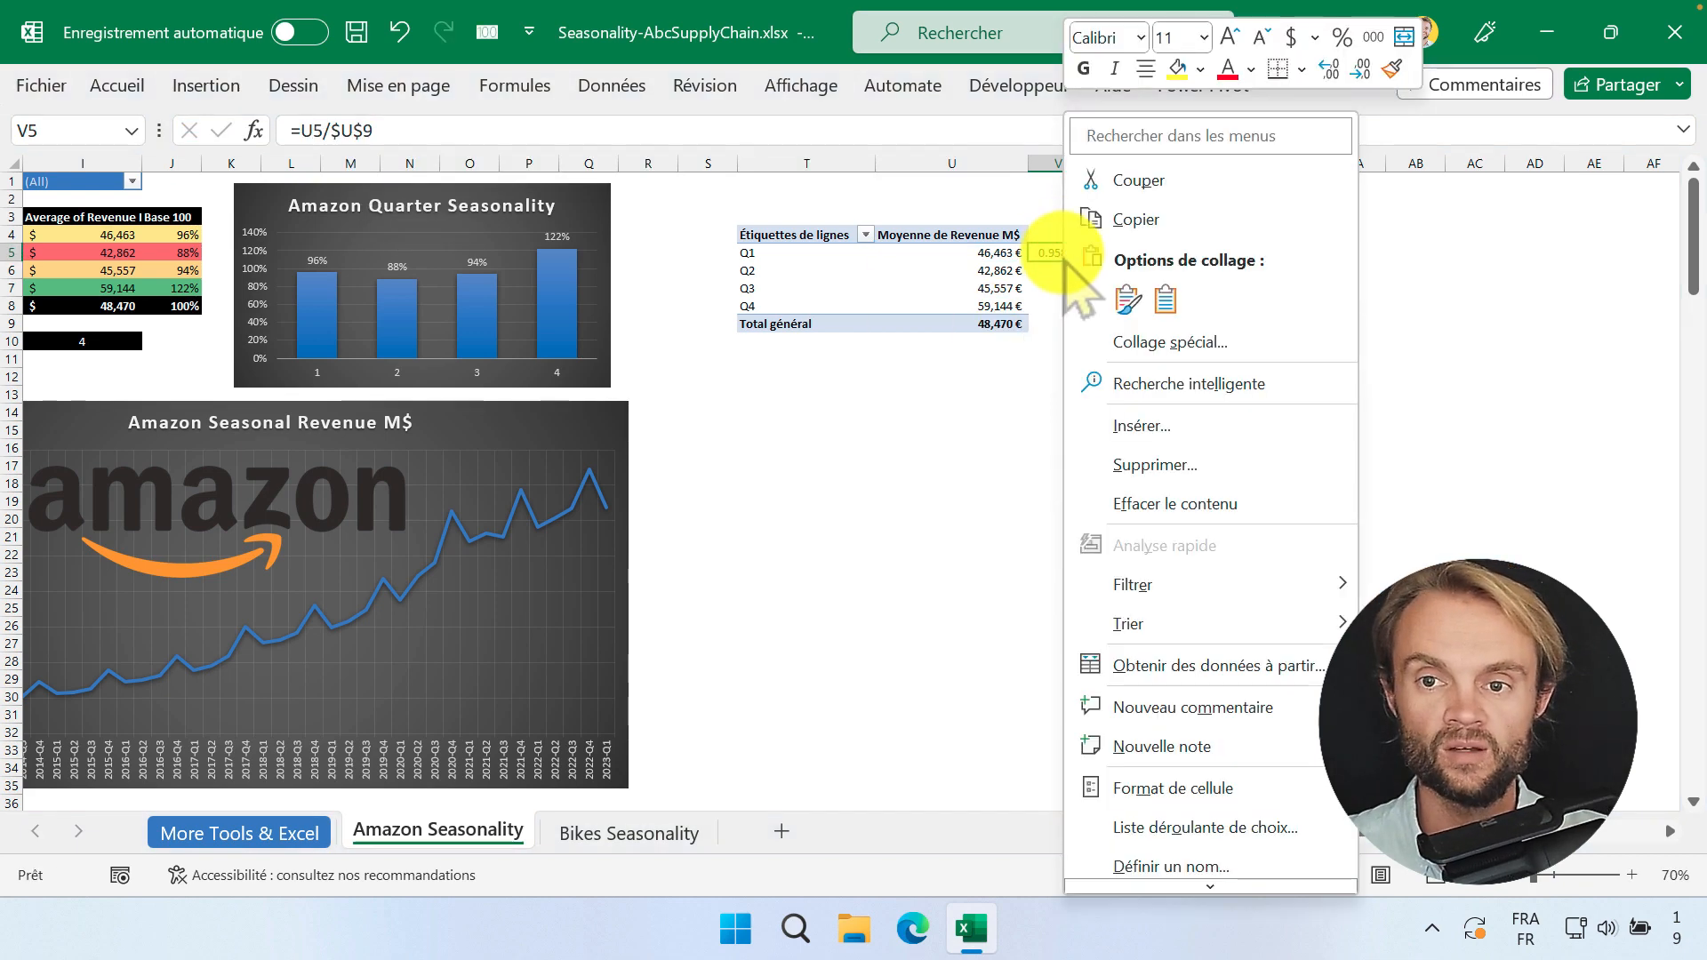
{"action": "left_click", "coordinate": [1338, 38]}
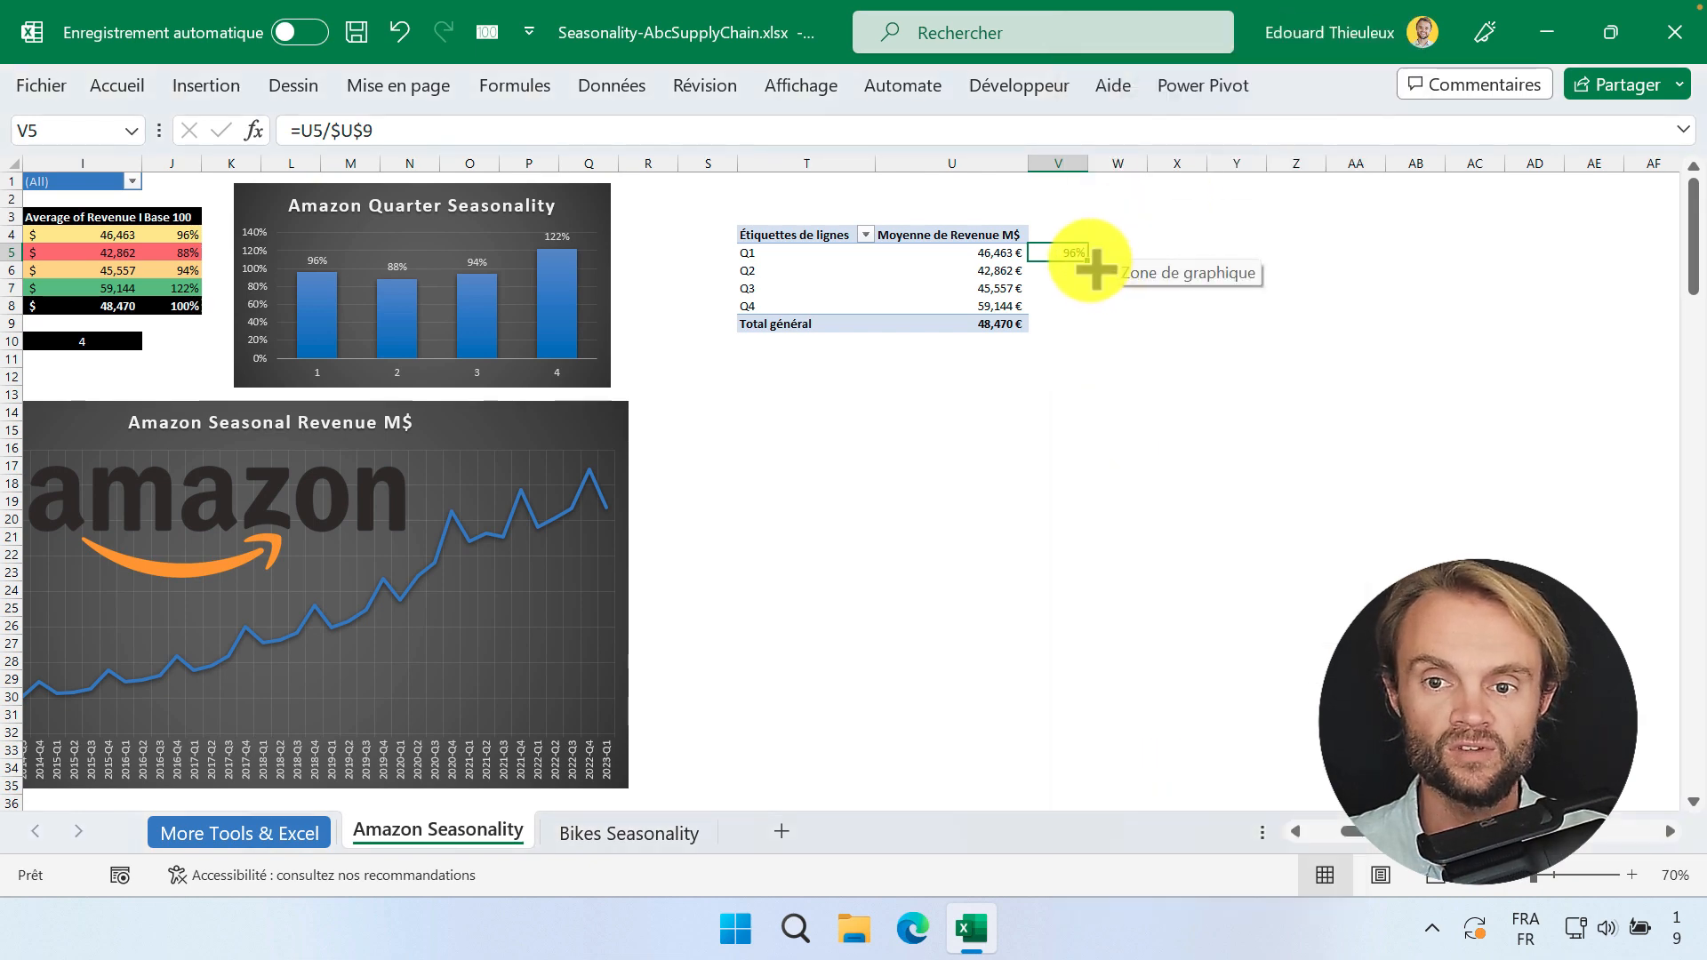
{"action": "left_click_drag", "start_coordinate": [1093, 266], "coordinate": [1079, 329]}
{"action": "left_click", "coordinate": [1155, 269]}
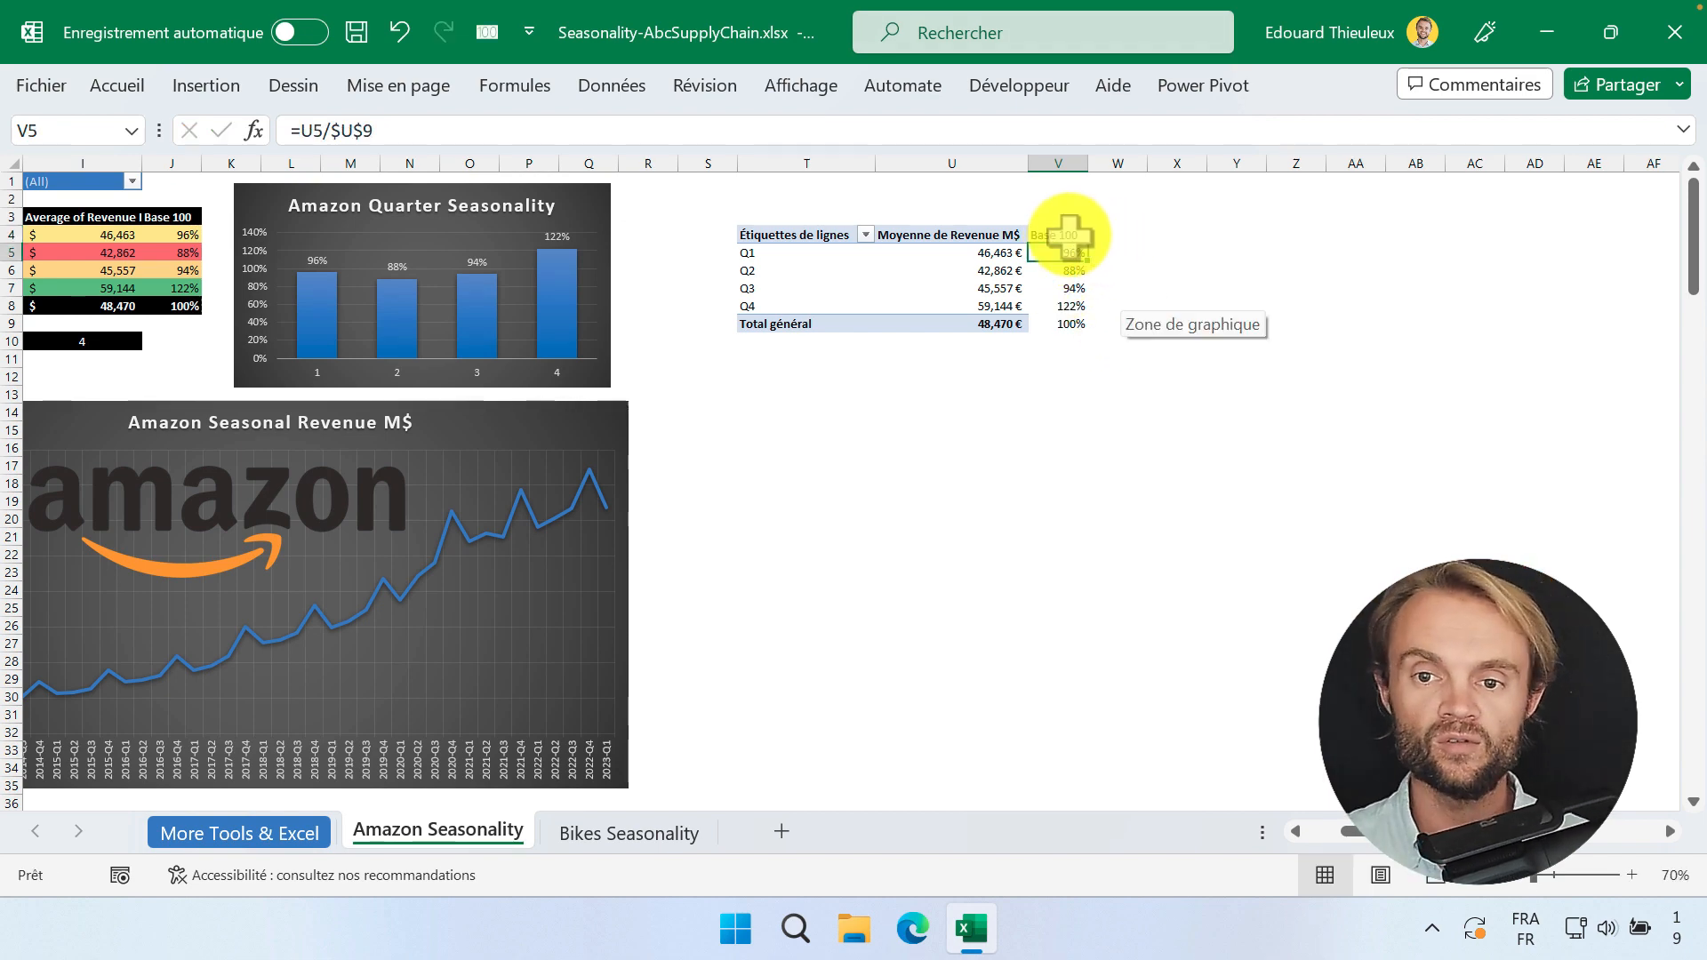
Step: Apply a green-yellow-red color scale to the Q1 to Q4 average revenues in U5:U8
{"action": "left_click_drag", "start_coordinate": [1074, 256], "coordinate": [1074, 305]}
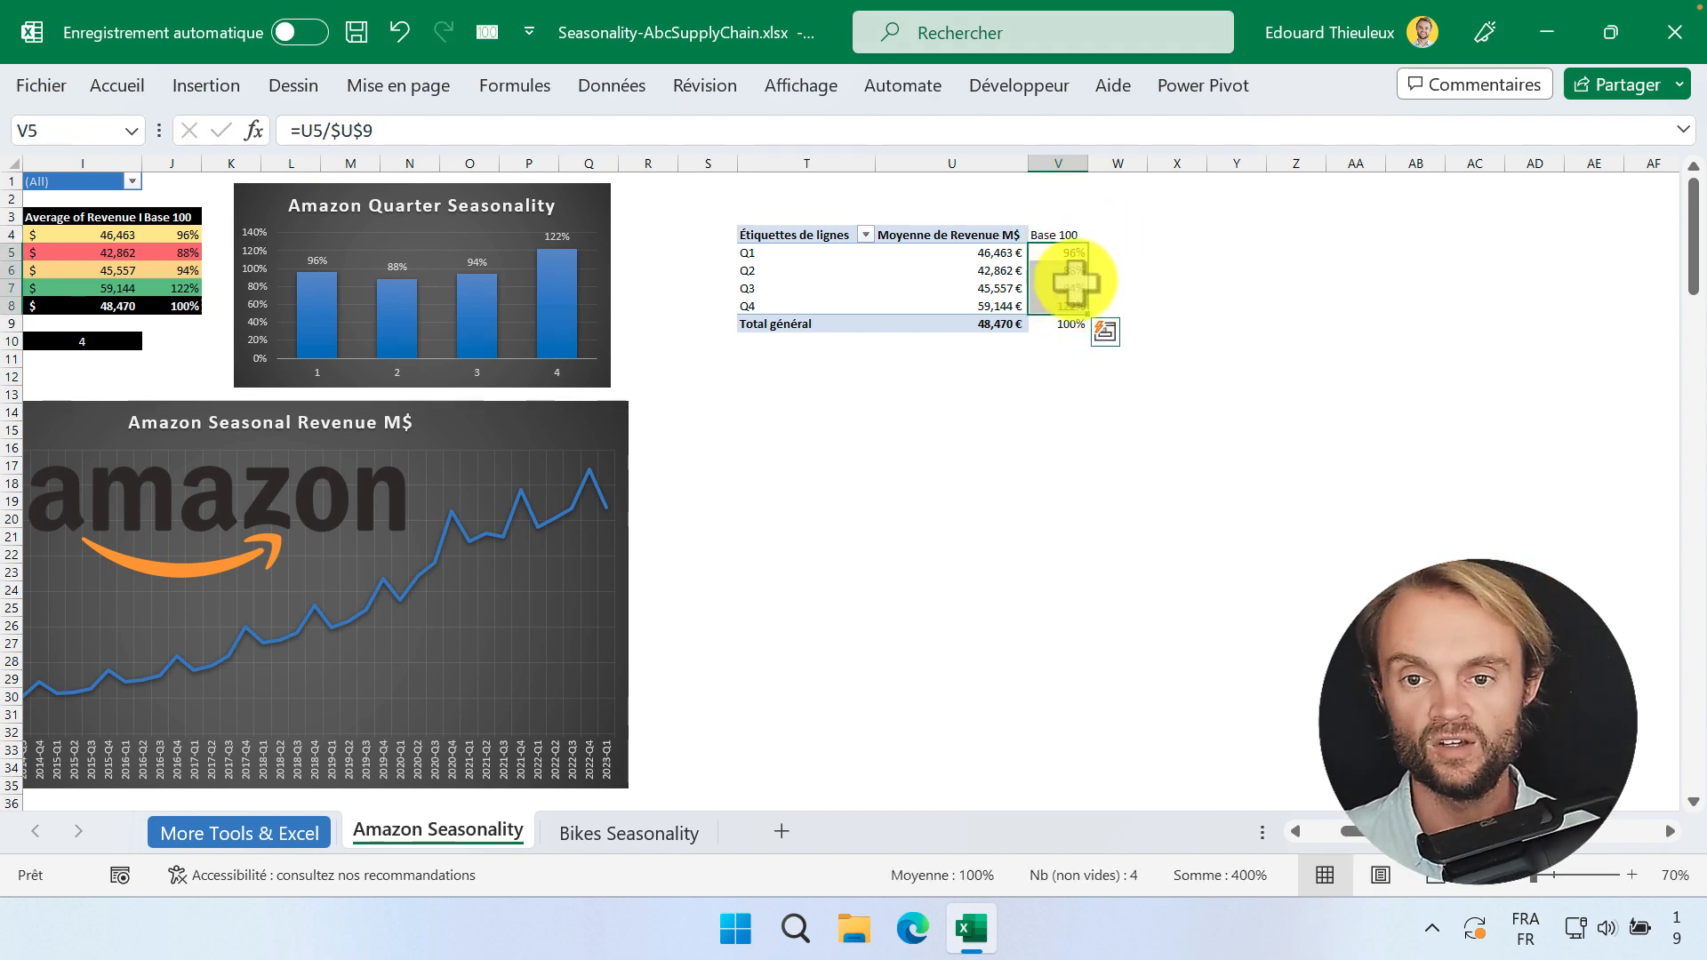
{"action": "left_click_drag", "start_coordinate": [1010, 256], "coordinate": [1045, 319]}
{"action": "left_click_drag", "start_coordinate": [998, 257], "coordinate": [991, 305]}
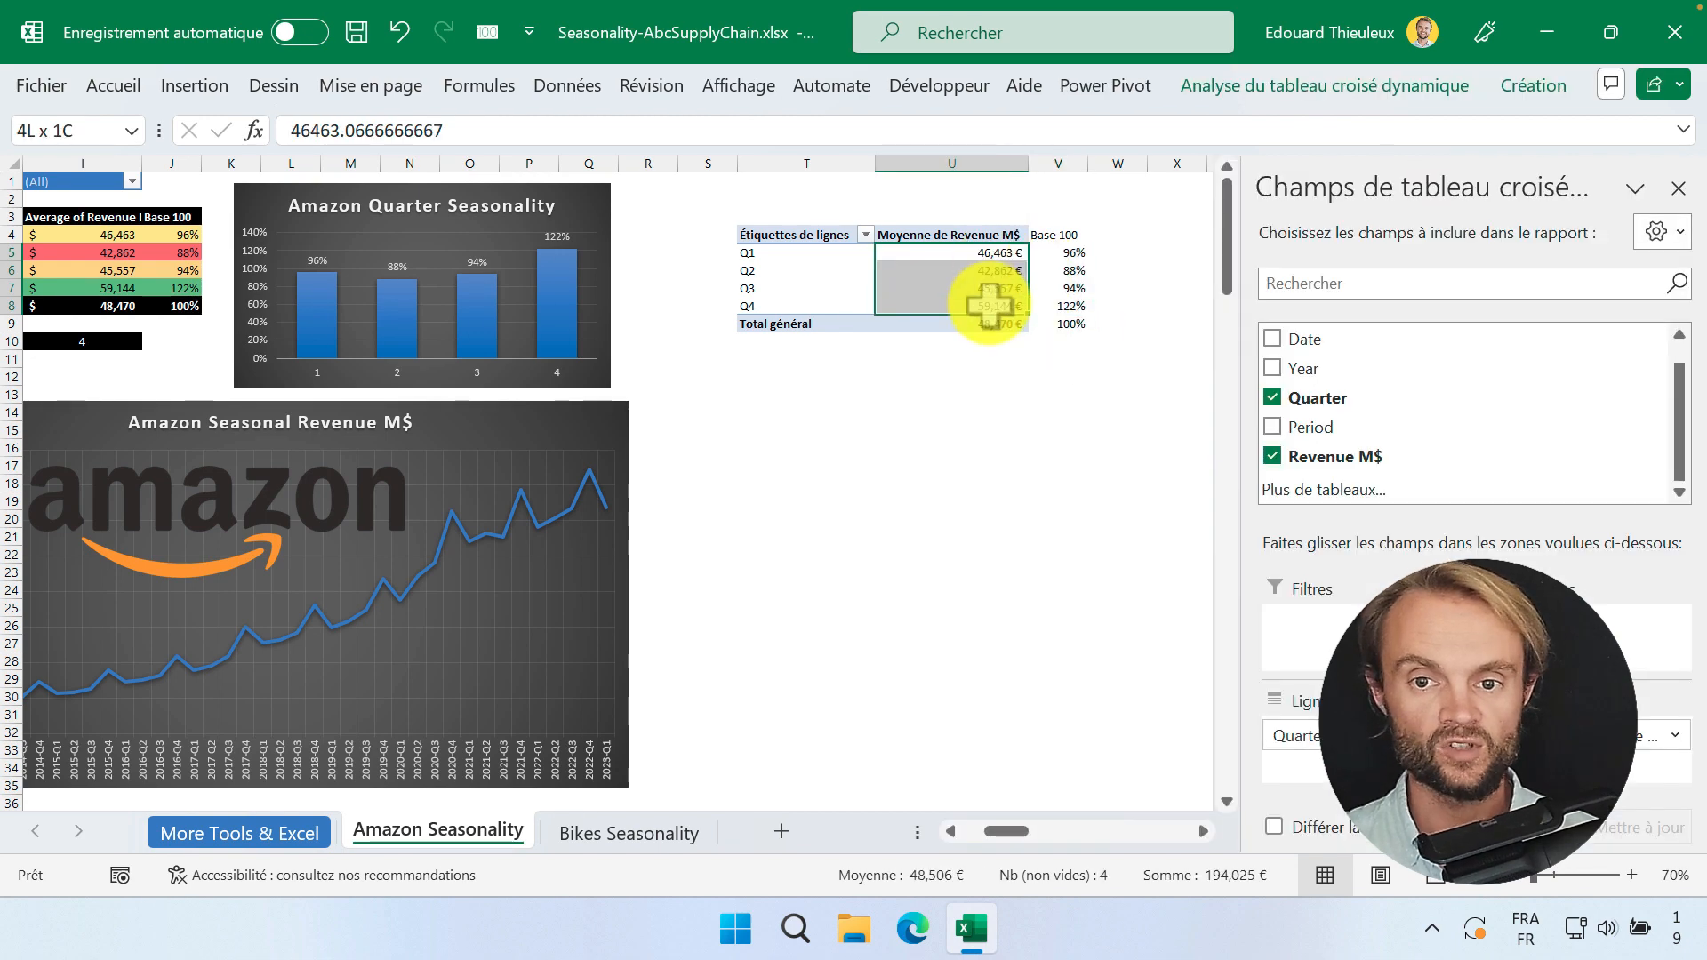
{"action": "left_click", "coordinate": [132, 93]}
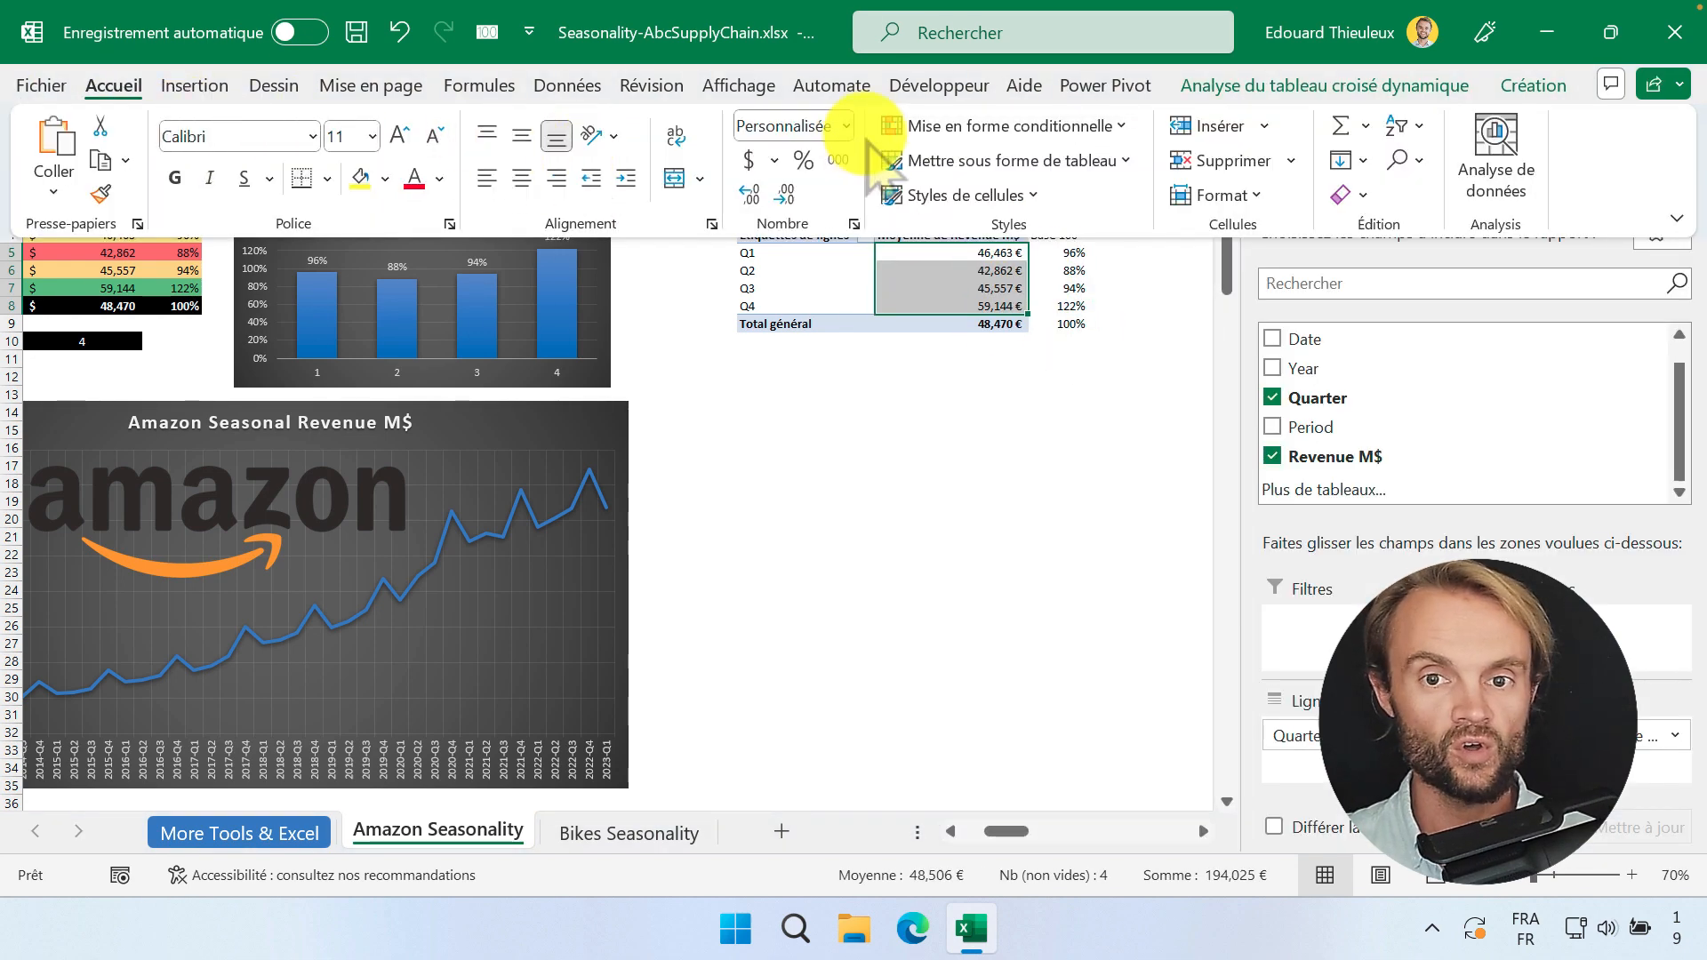
{"action": "left_click", "coordinate": [978, 126]}
{"action": "mouse_move", "coordinate": [1227, 371]}
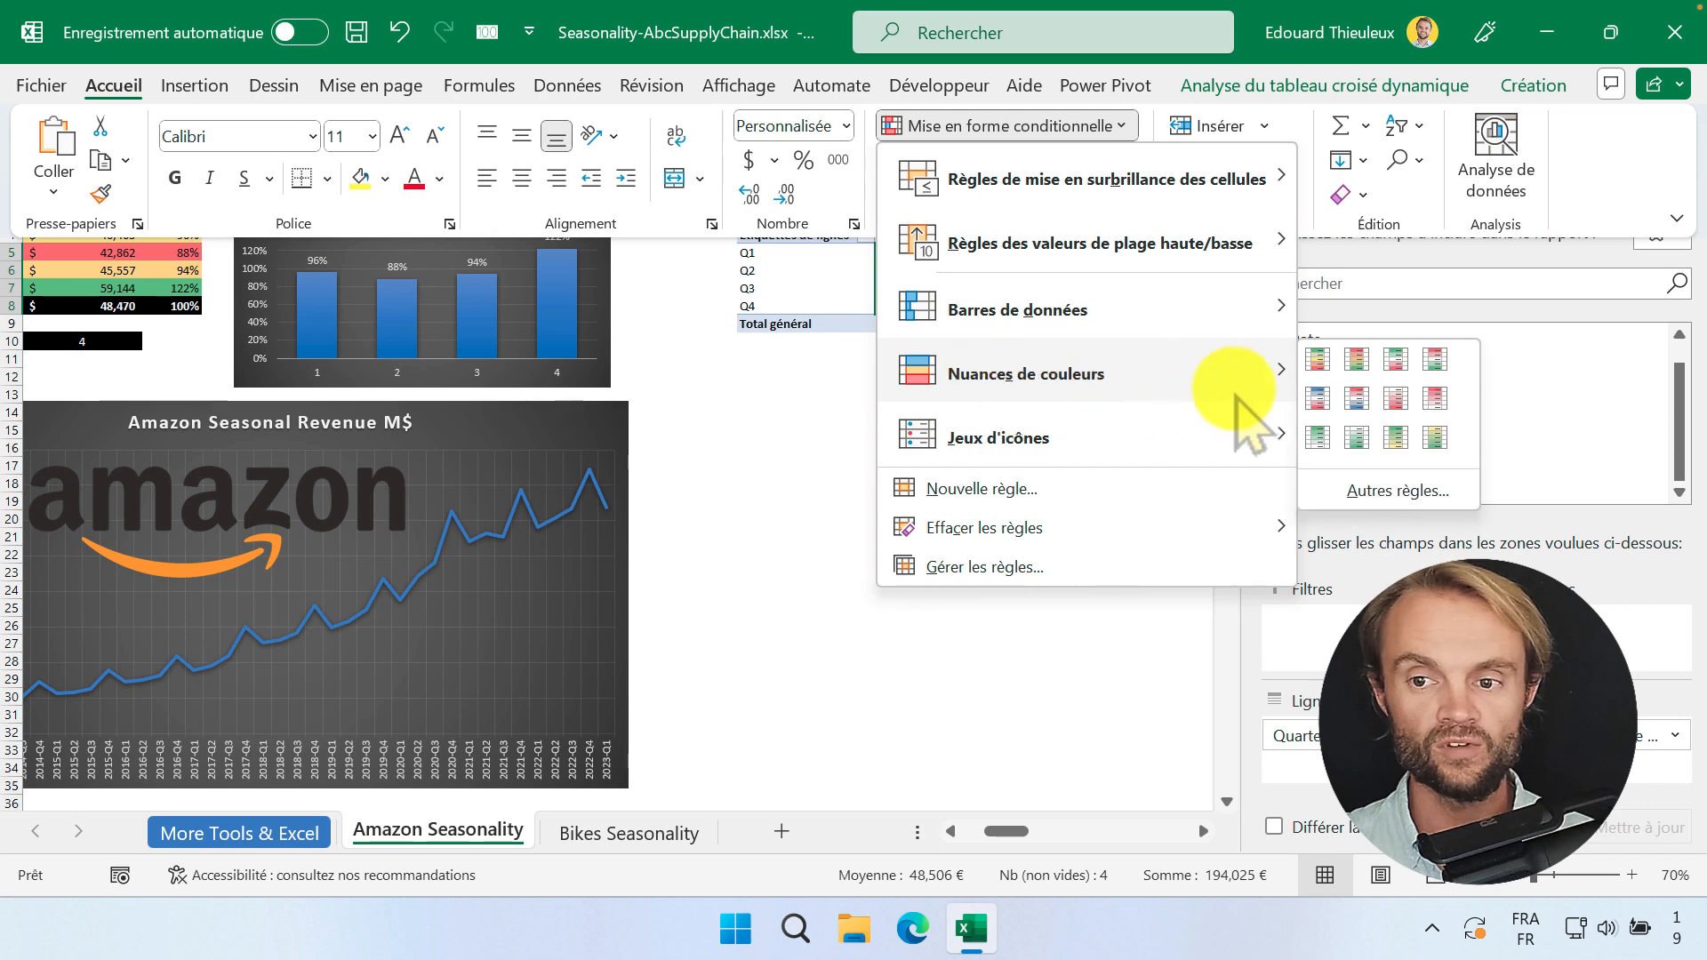
{"action": "left_click", "coordinate": [1337, 362]}
Step: Apply the same green-yellow-red color scale to the Base 100 percentages in V5:V8
{"action": "left_click_drag", "start_coordinate": [1075, 254], "coordinate": [1078, 307]}
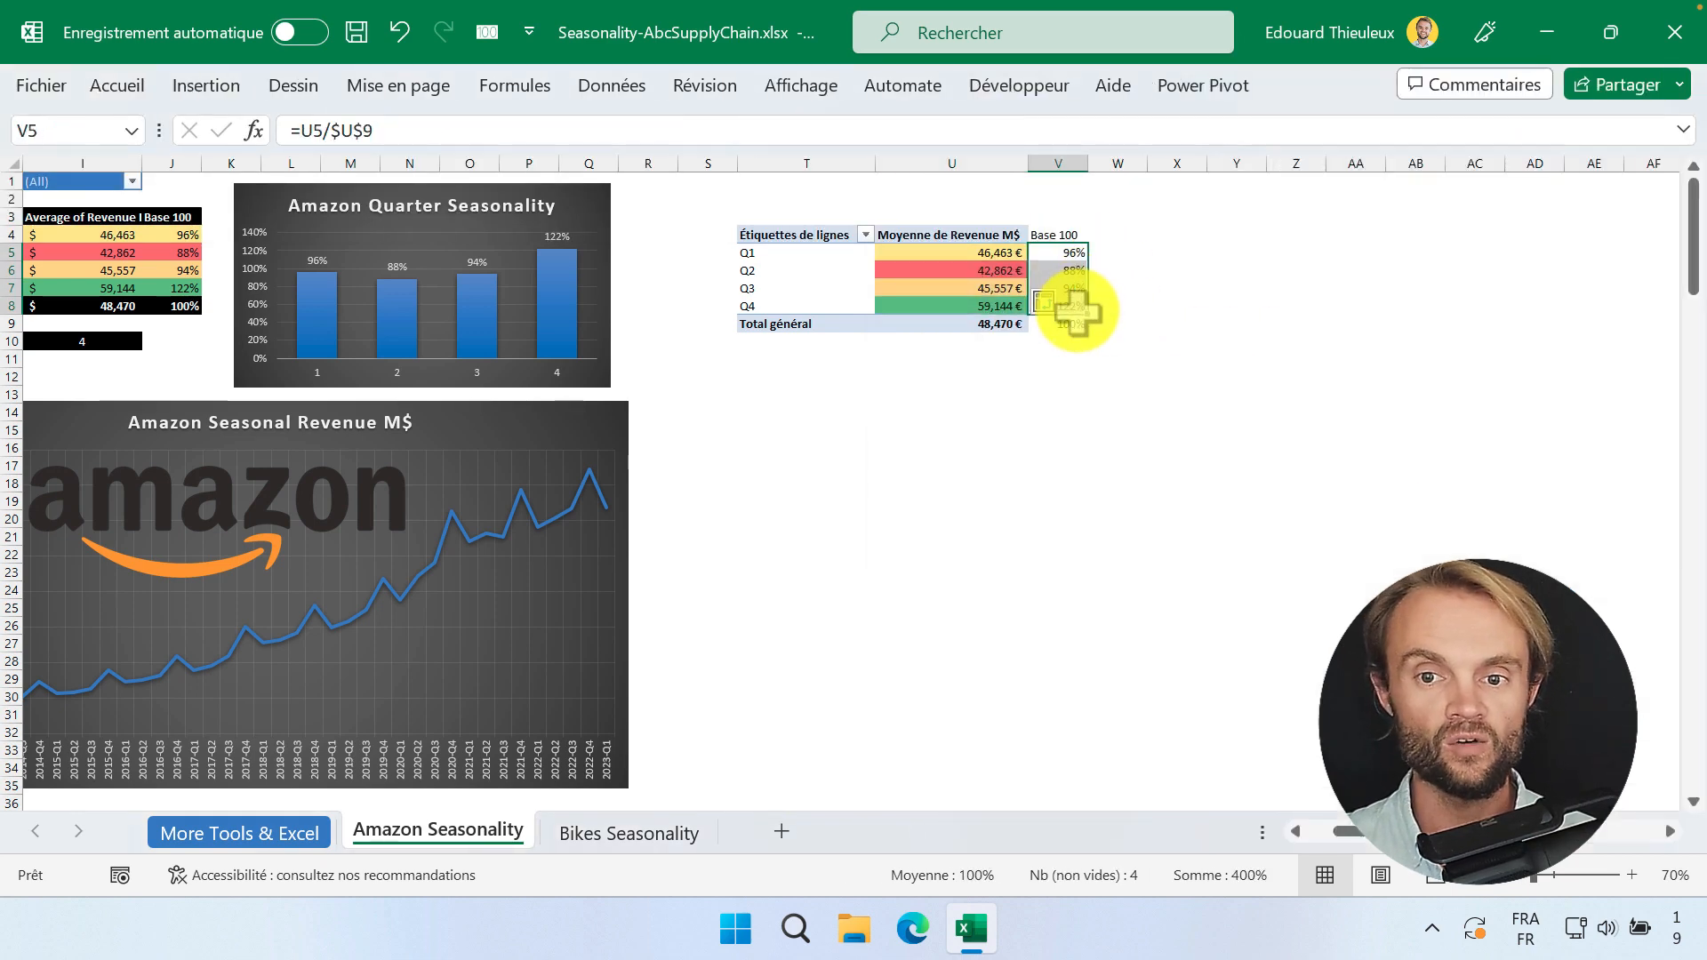
{"action": "left_click", "coordinate": [120, 86]}
{"action": "left_click", "coordinate": [1009, 126]}
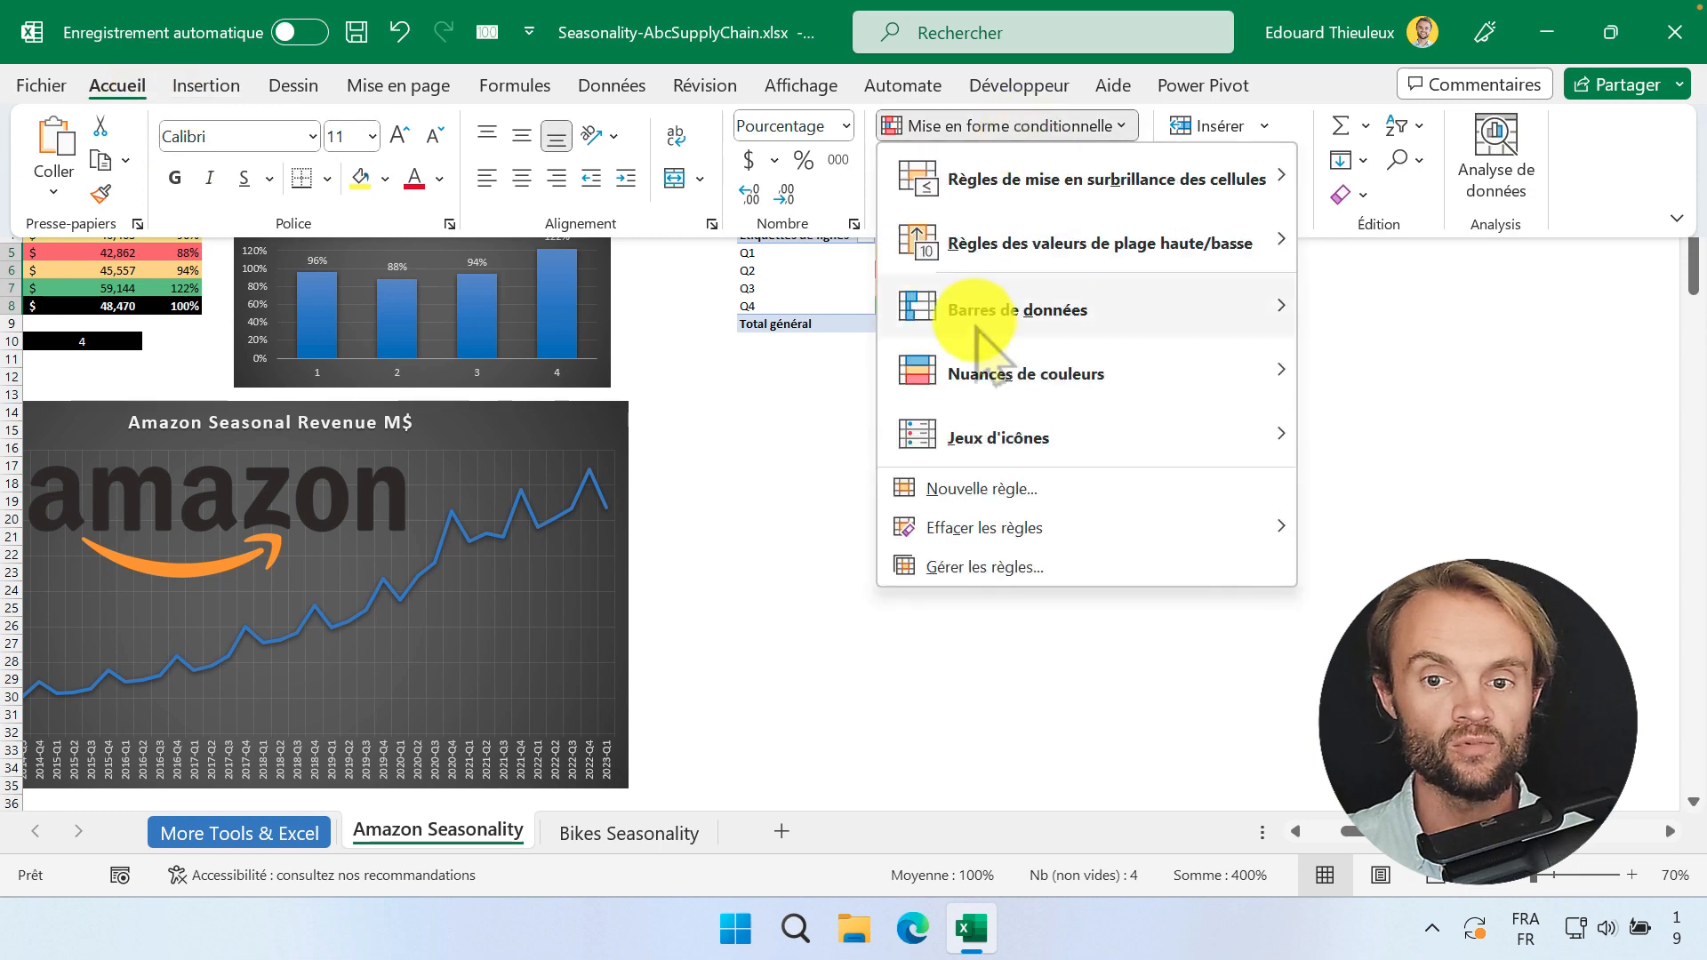
{"action": "mouse_move", "coordinate": [972, 378]}
{"action": "left_click", "coordinate": [1318, 360]}
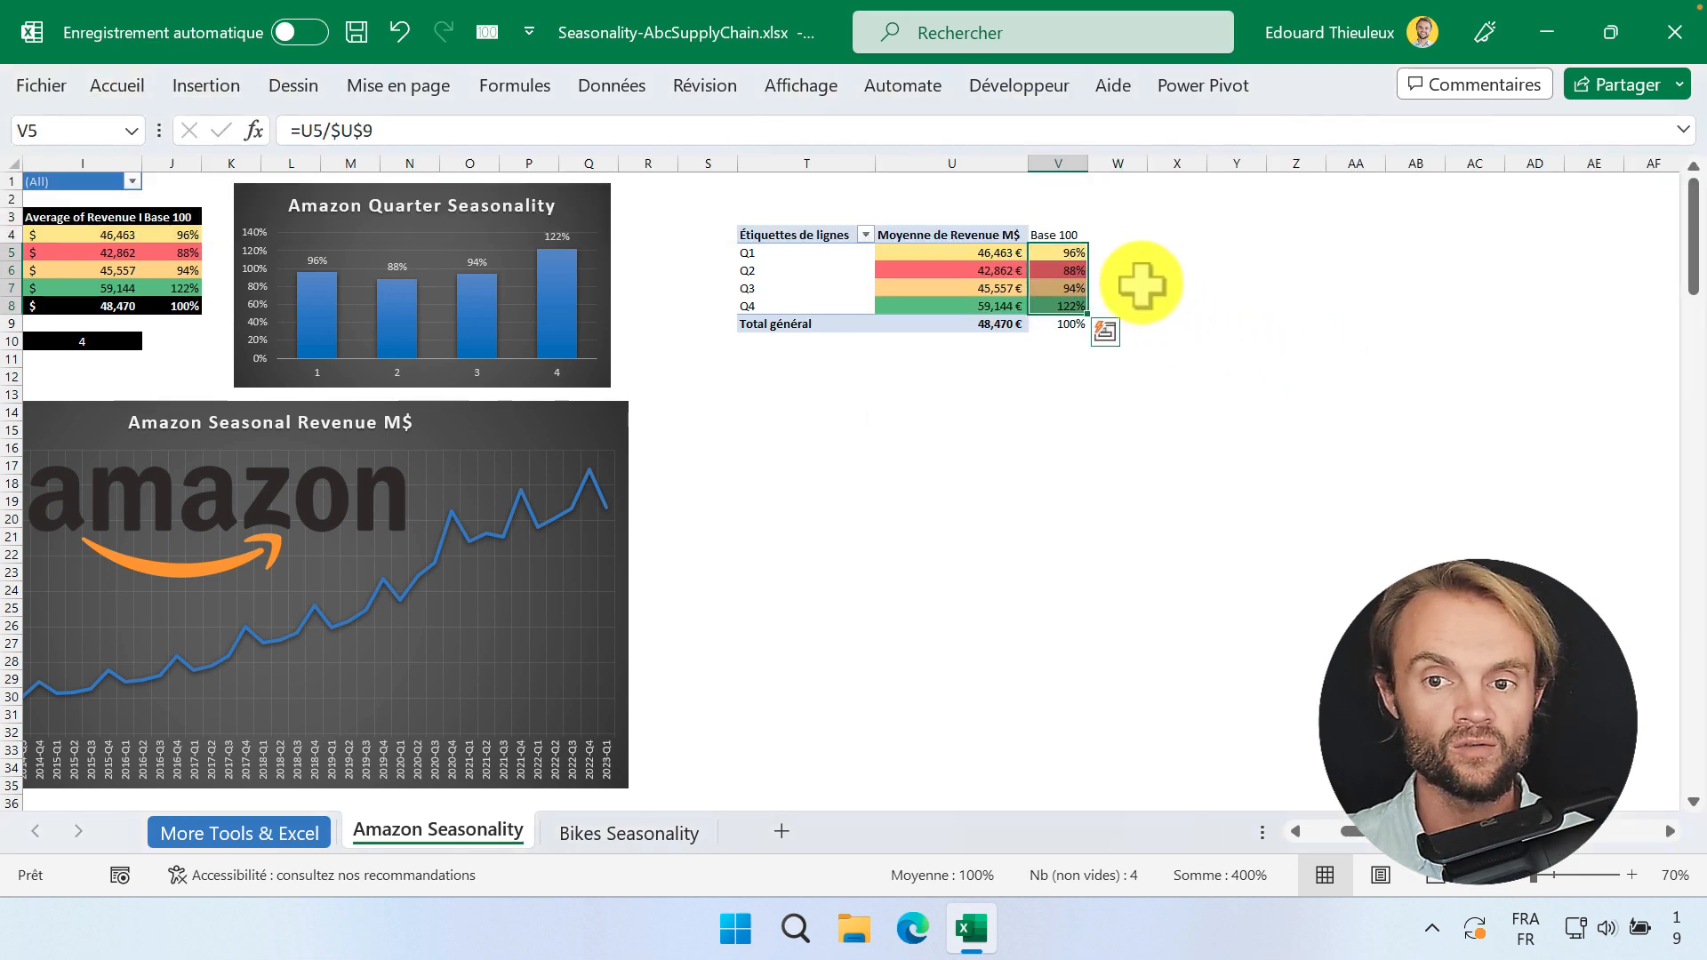
{"action": "left_click", "coordinate": [1072, 274]}
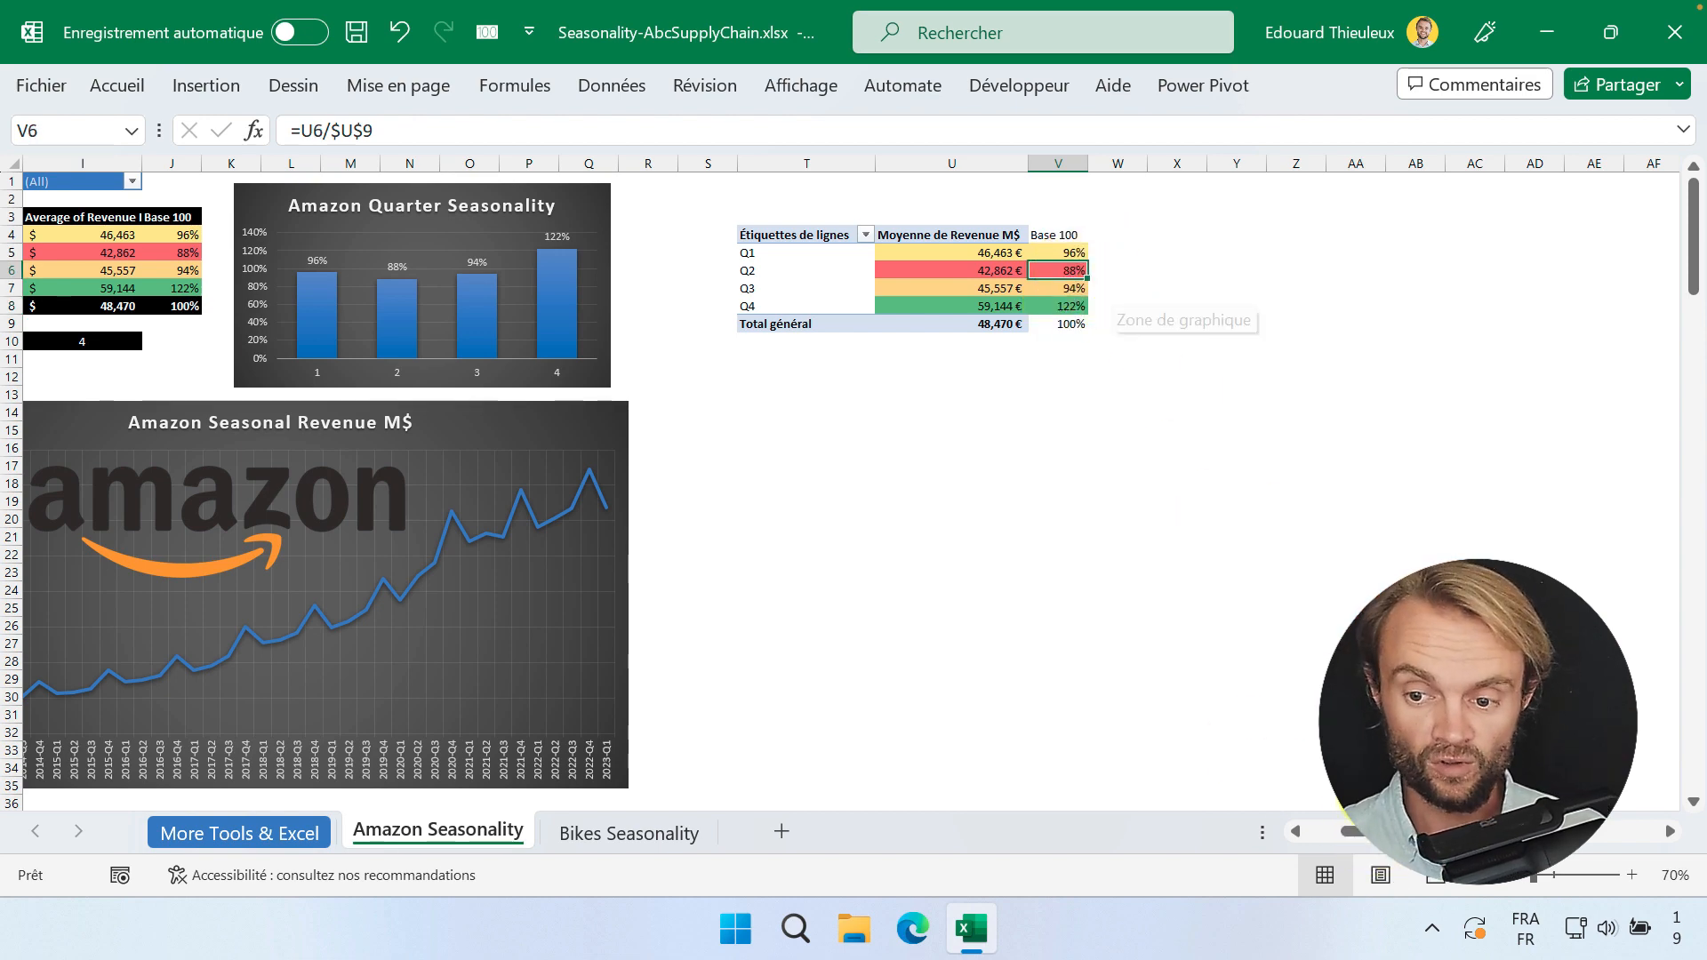
Step: Check the source table down to its last period and add Year as a filter of the new pivot table
{"action": "scroll", "coordinate": [1352, 818], "scroll_direction": "left", "scroll_amount": 5}
{"action": "scroll", "coordinate": [1334, 831], "scroll_direction": "left", "scroll_amount": 3}
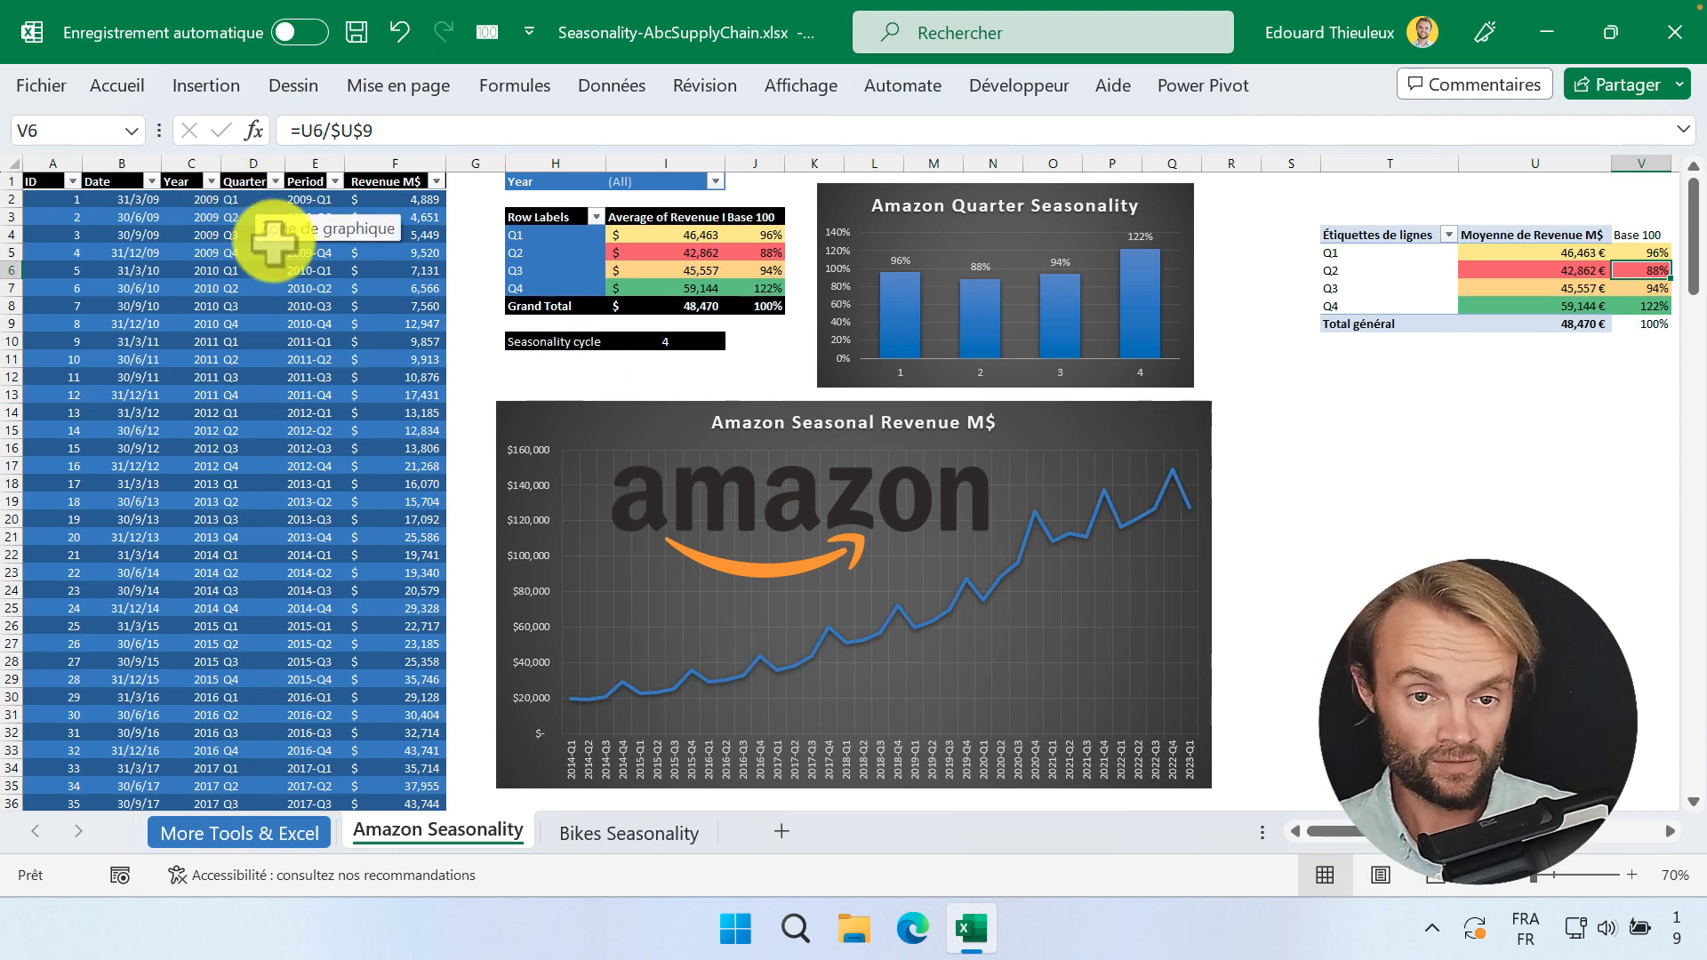
{"action": "scroll", "coordinate": [258, 489], "scroll_direction": "down", "scroll_amount": 11}
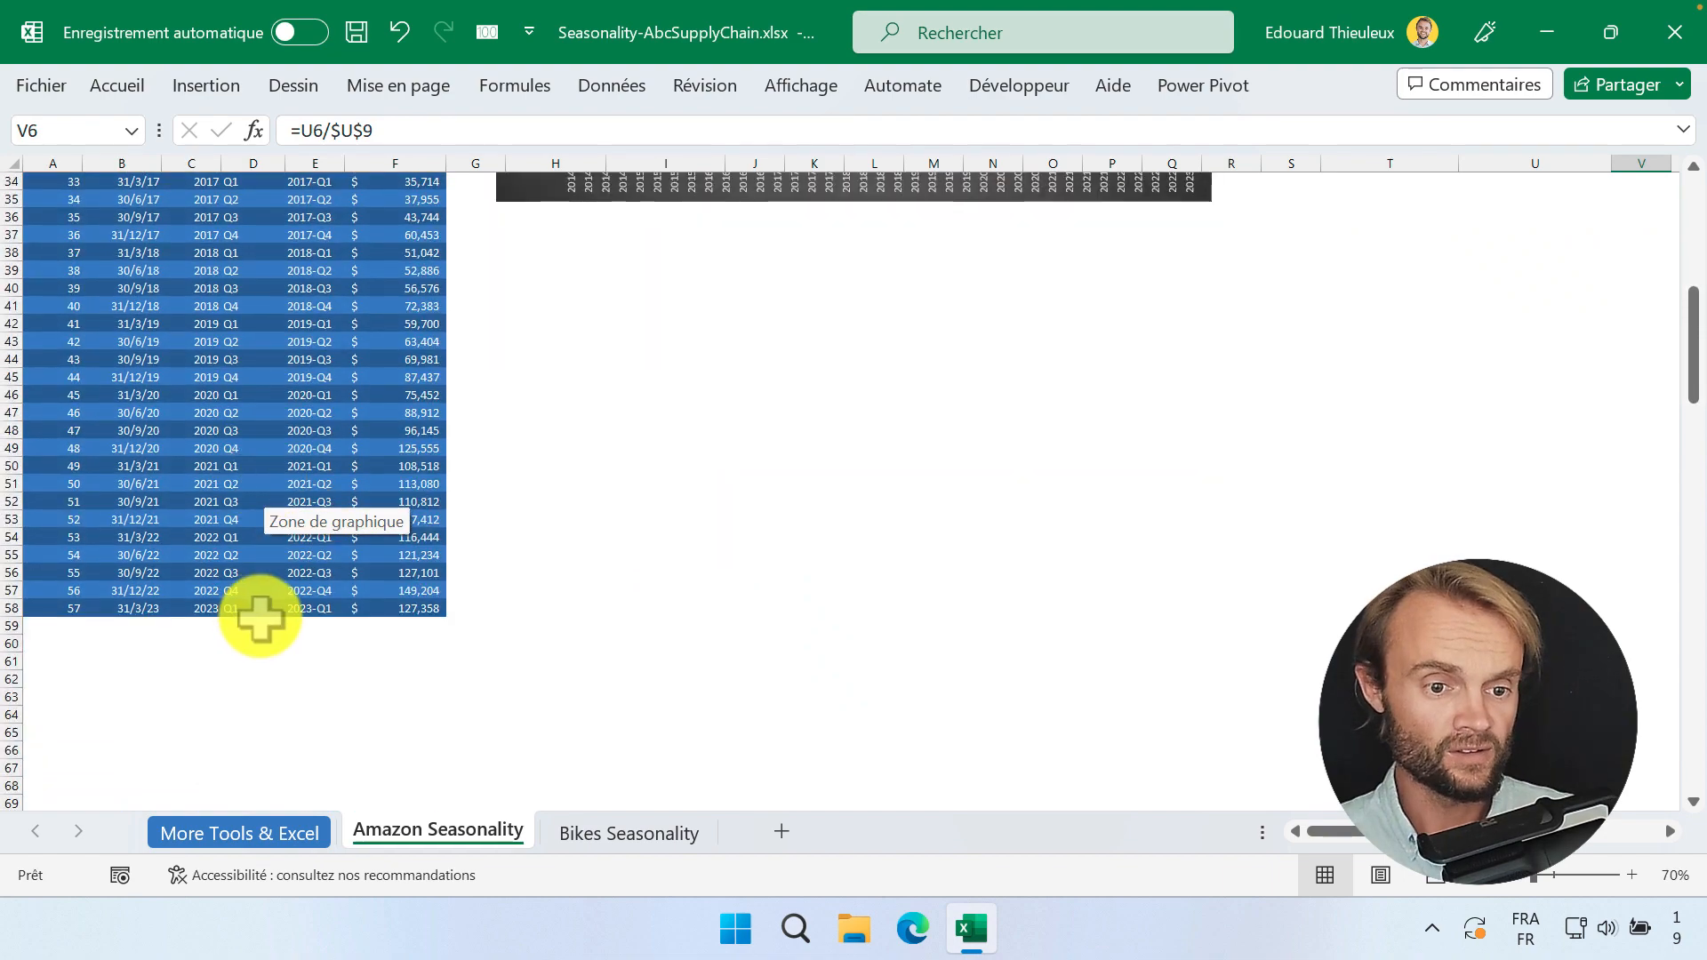
{"action": "scroll", "coordinate": [296, 546], "scroll_direction": "up", "scroll_amount": 11}
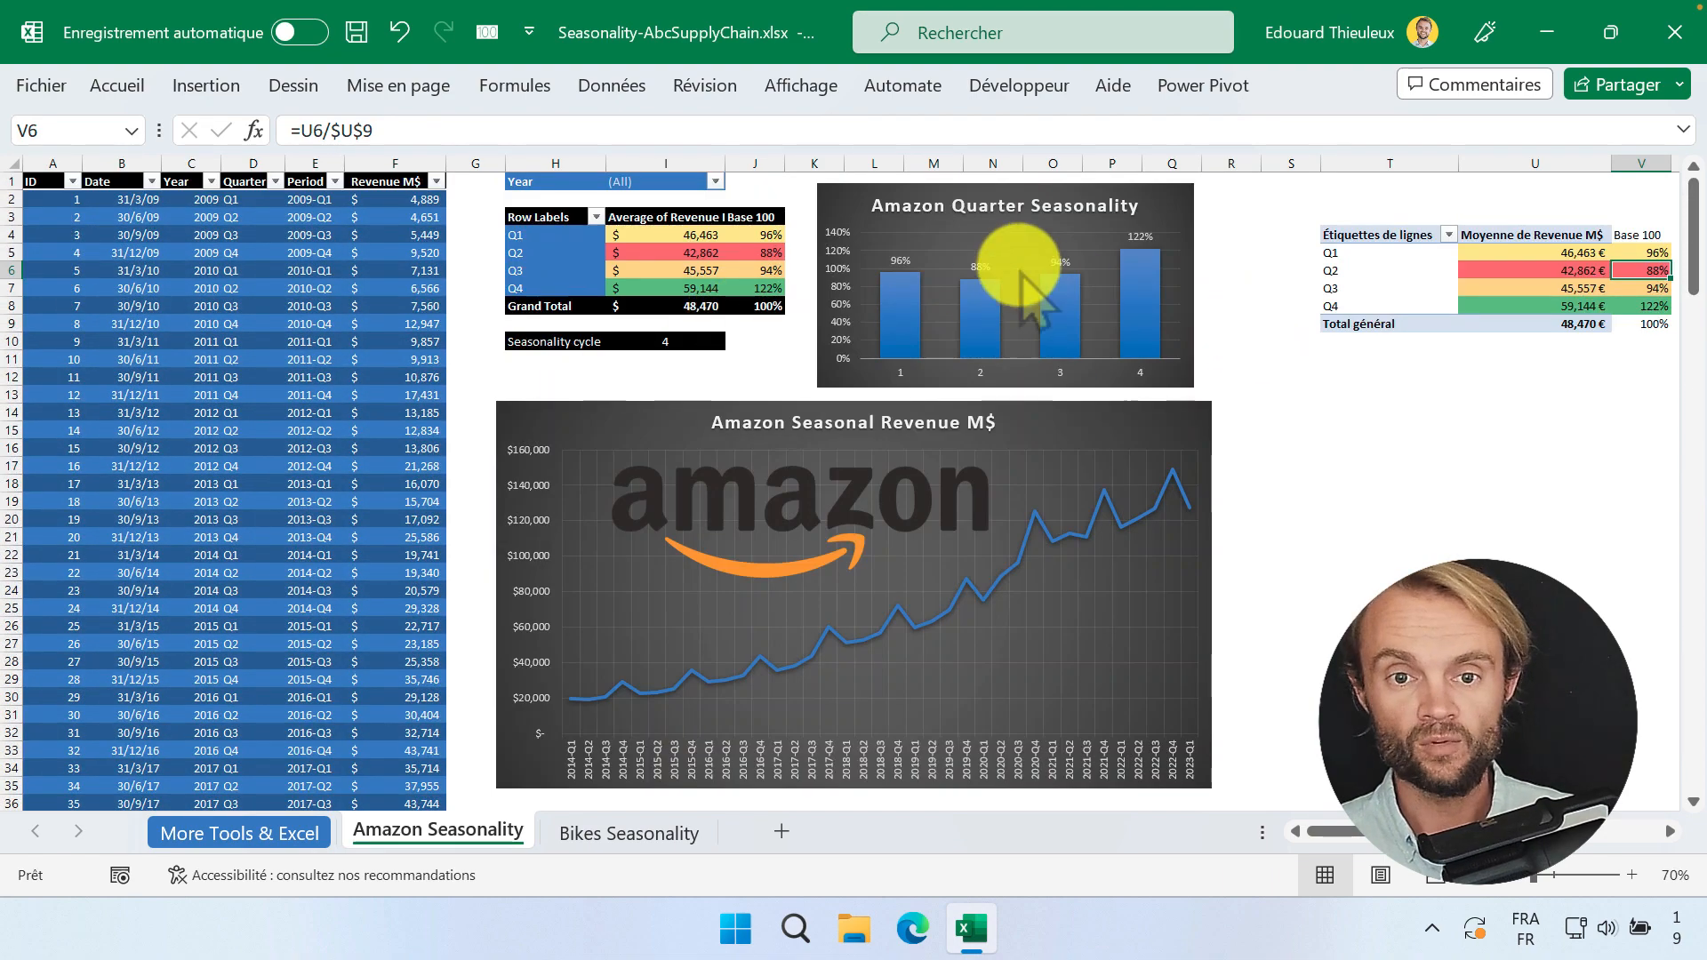
{"action": "left_click", "coordinate": [1486, 271]}
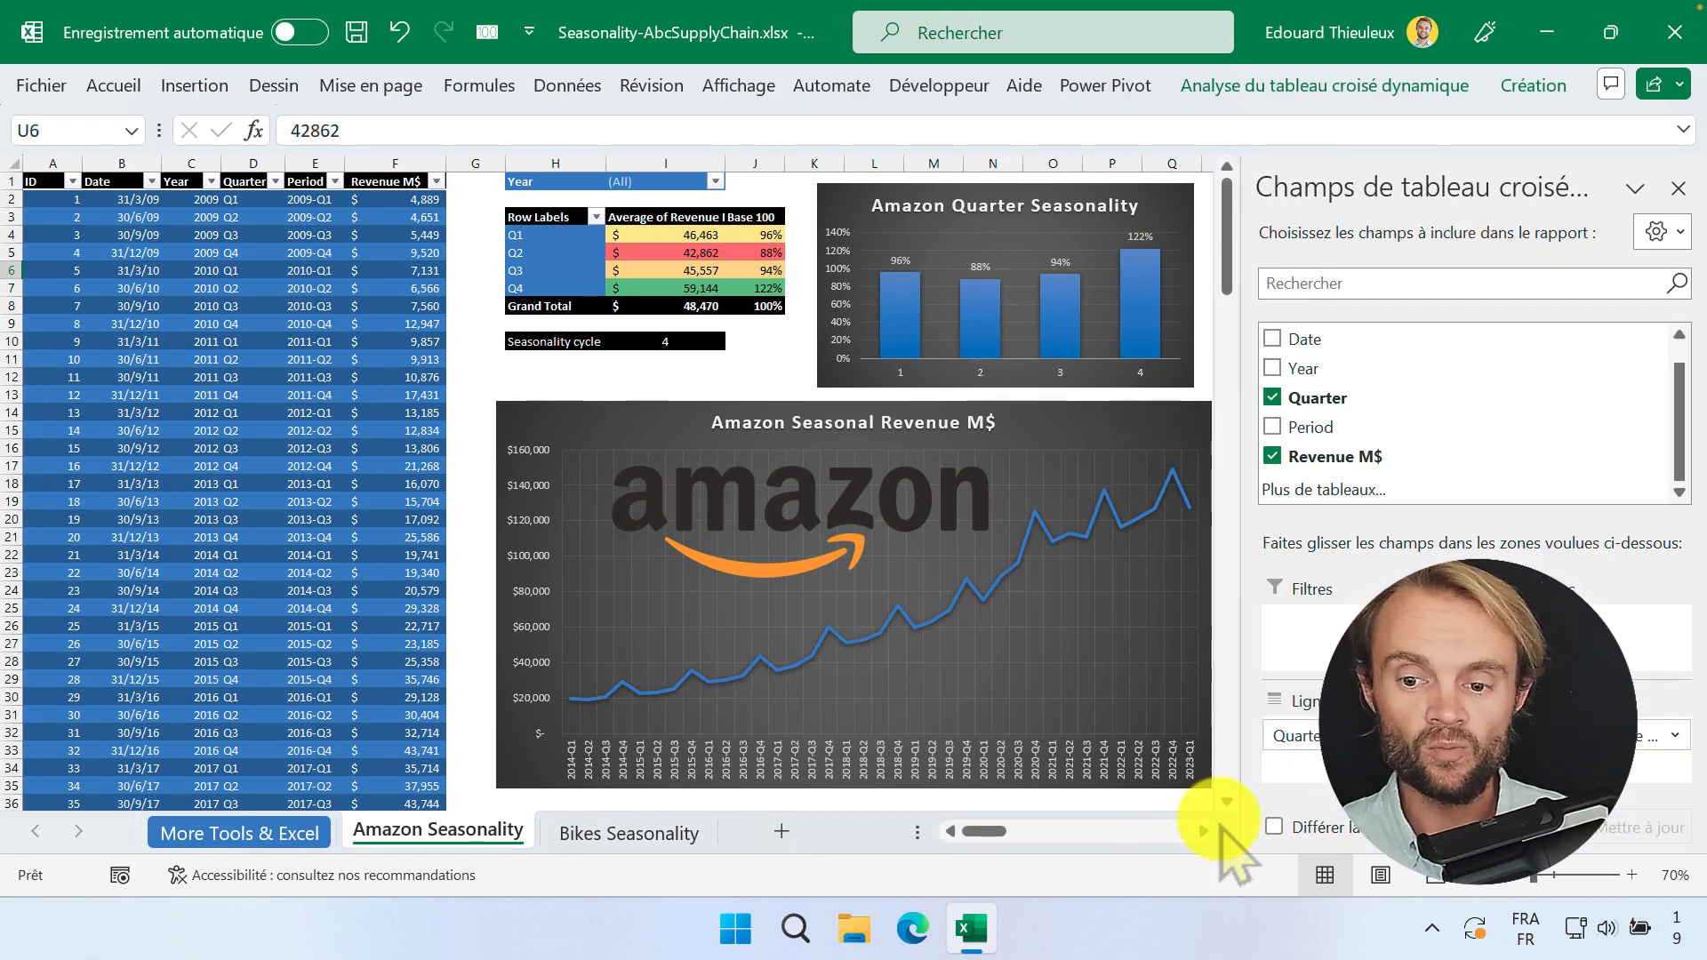
{"action": "left_click_drag", "start_coordinate": [1201, 834], "coordinate": [1204, 841]}
{"action": "left_click", "coordinate": [949, 288]}
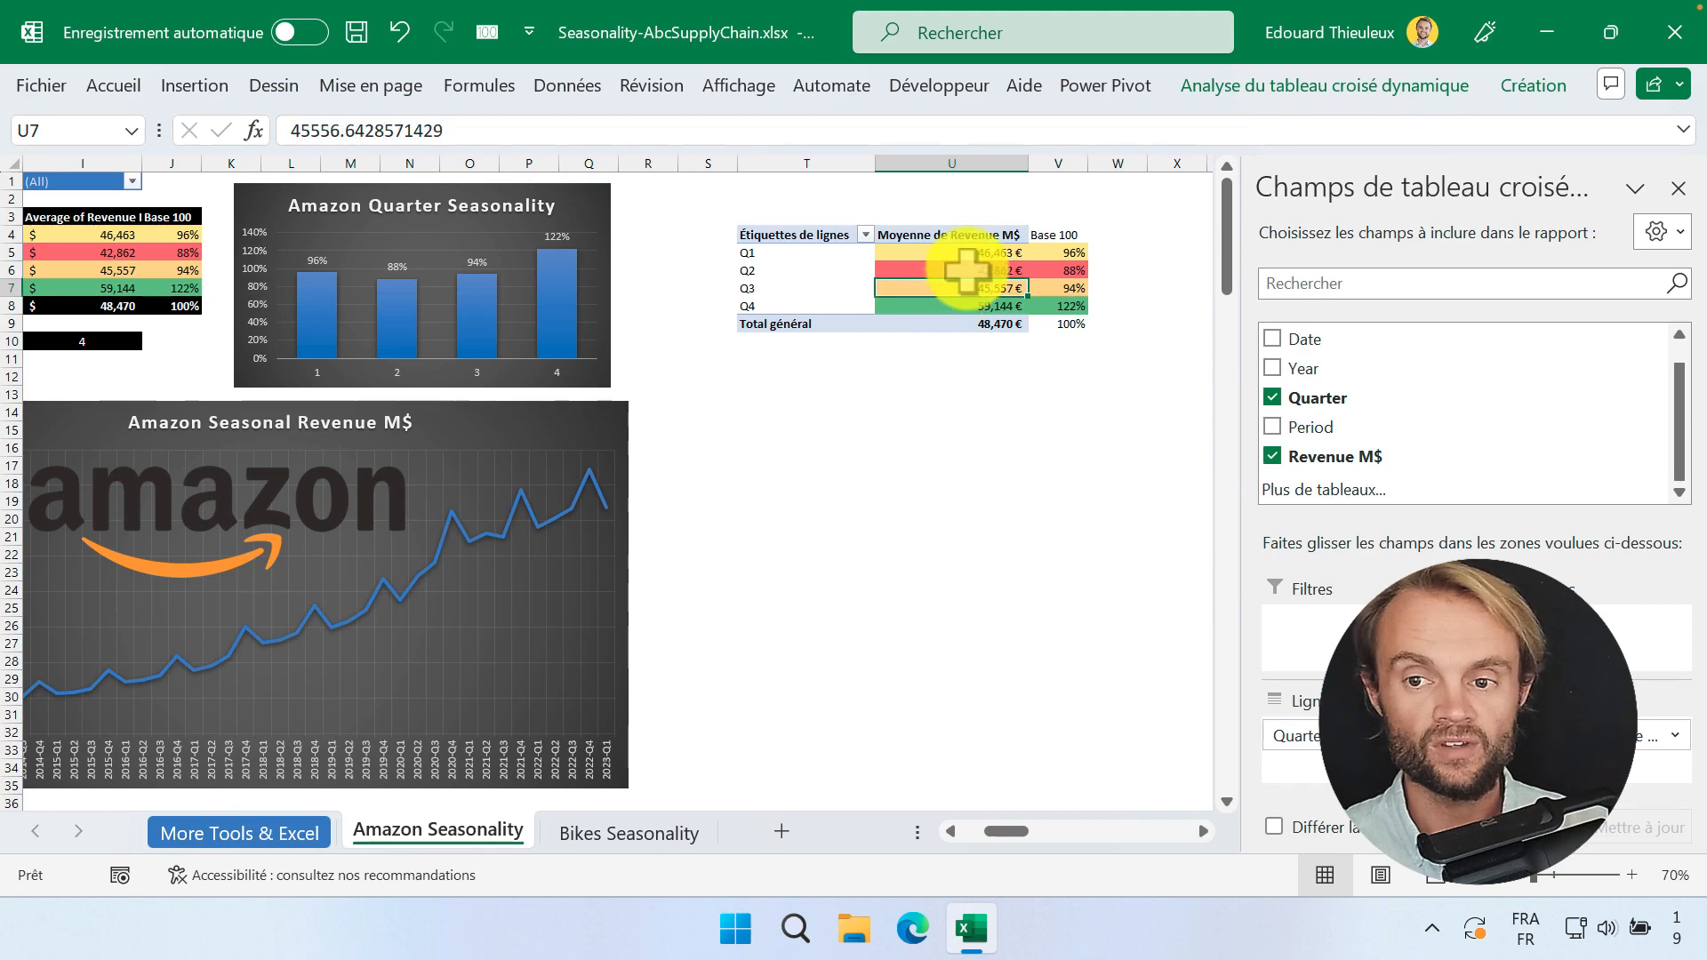
{"action": "left_click_drag", "start_coordinate": [1303, 368], "coordinate": [1338, 633]}
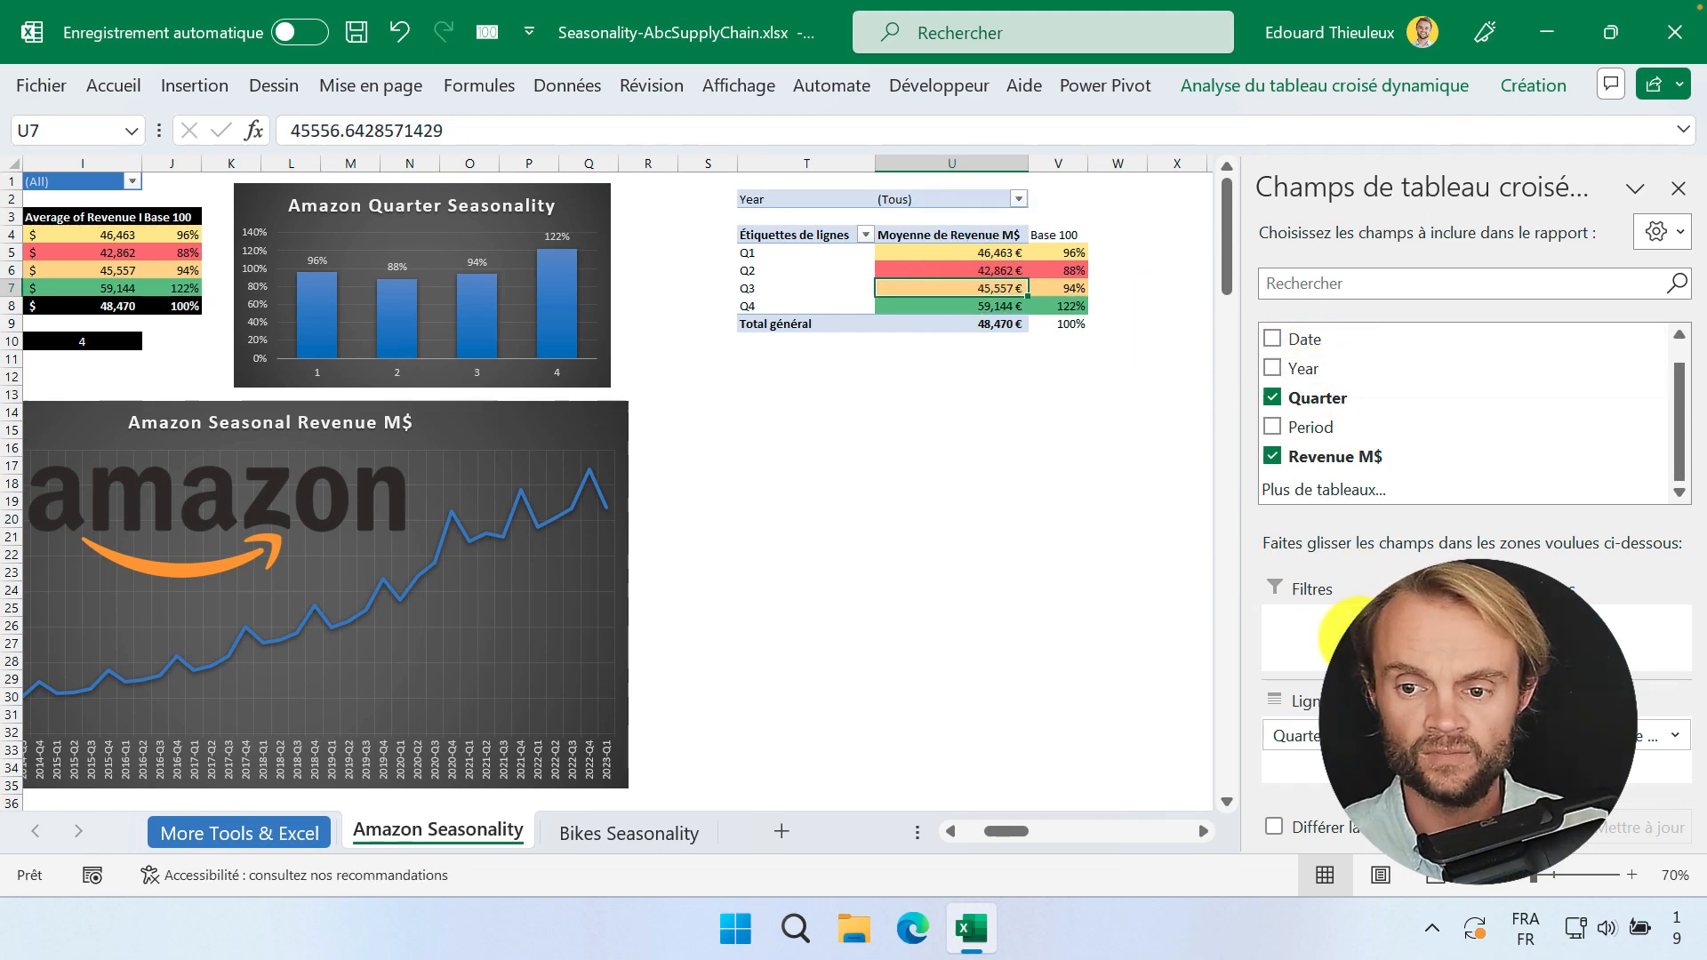
Step: Allow multiple selections in the new pivot table's Year filter and exclude 2023
{"action": "left_click", "coordinate": [1018, 200]}
{"action": "scroll", "coordinate": [842, 431], "scroll_direction": "down", "scroll_amount": 3}
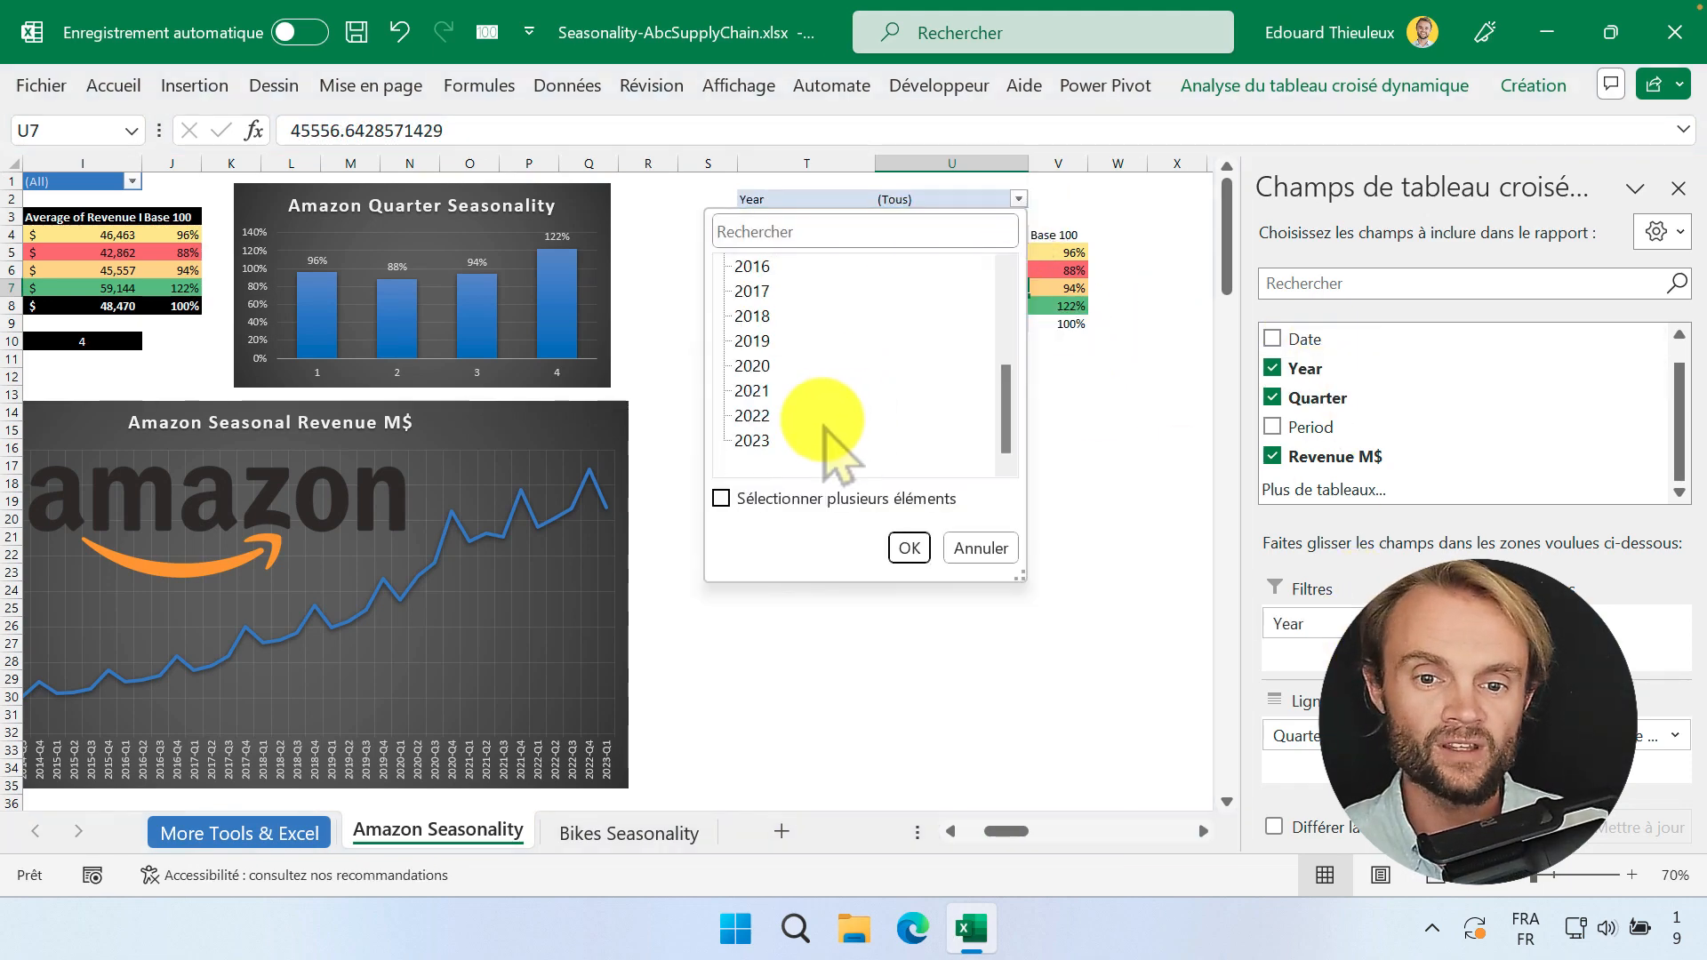
{"action": "left_click", "coordinate": [725, 500]}
{"action": "scroll", "coordinate": [813, 411], "scroll_direction": "up", "scroll_amount": 2}
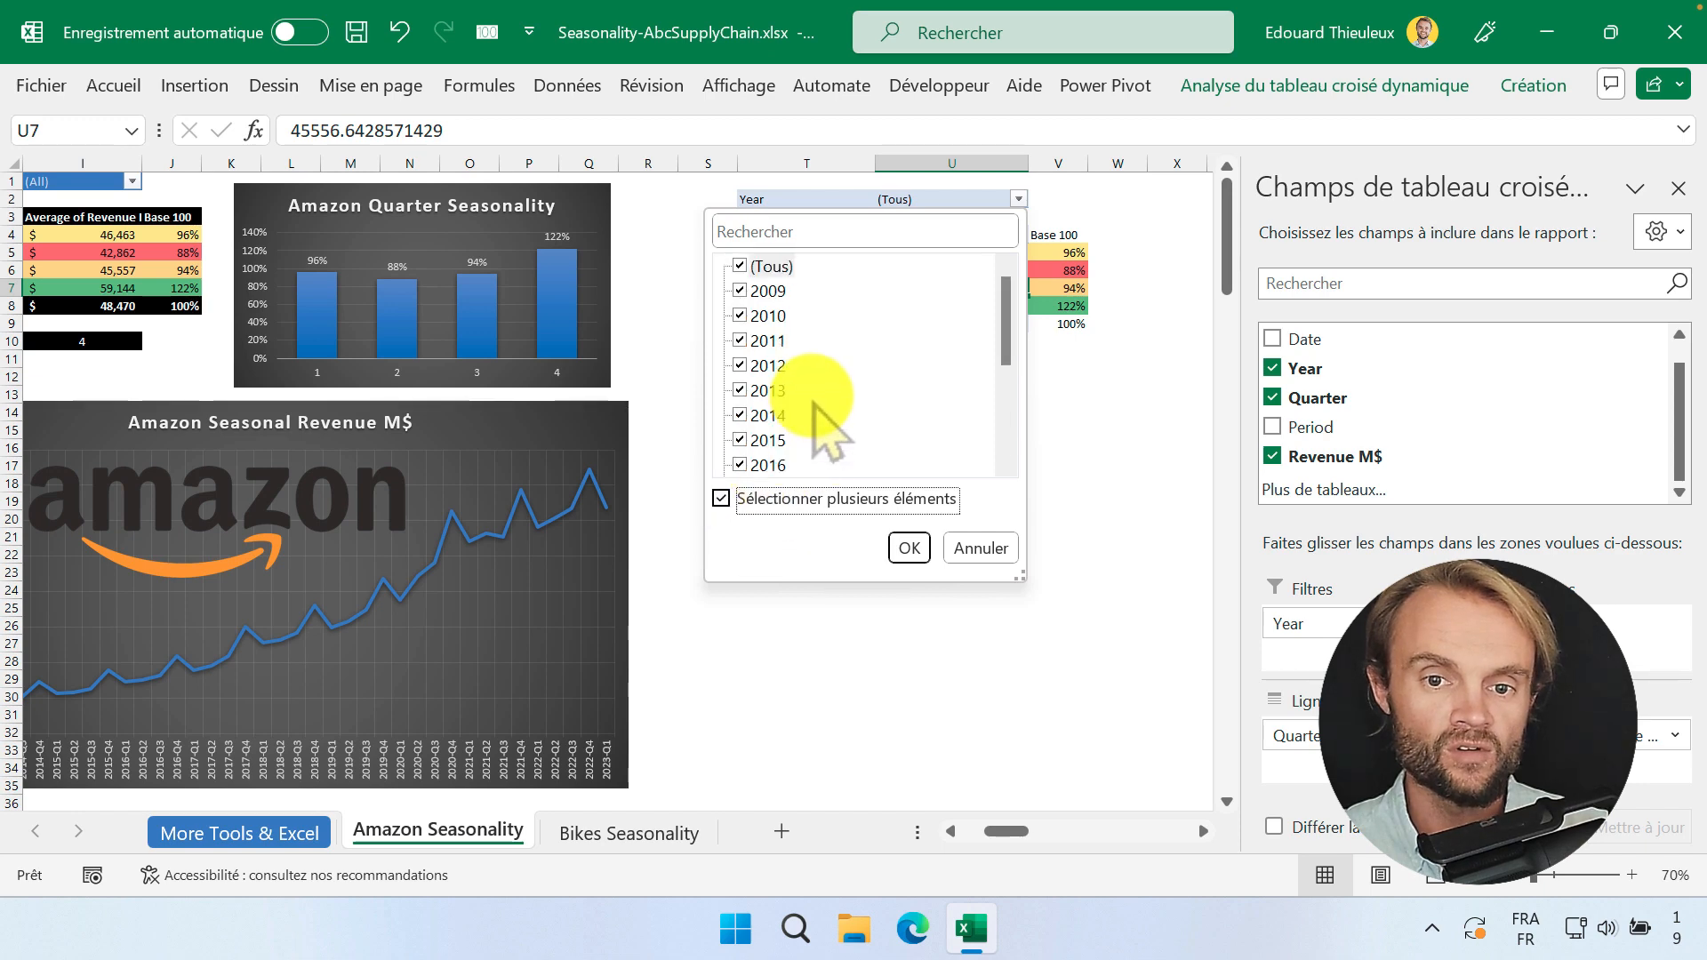
{"action": "scroll", "coordinate": [818, 426], "scroll_direction": "down", "scroll_amount": 3}
{"action": "left_click", "coordinate": [751, 442]}
{"action": "left_click", "coordinate": [909, 548]}
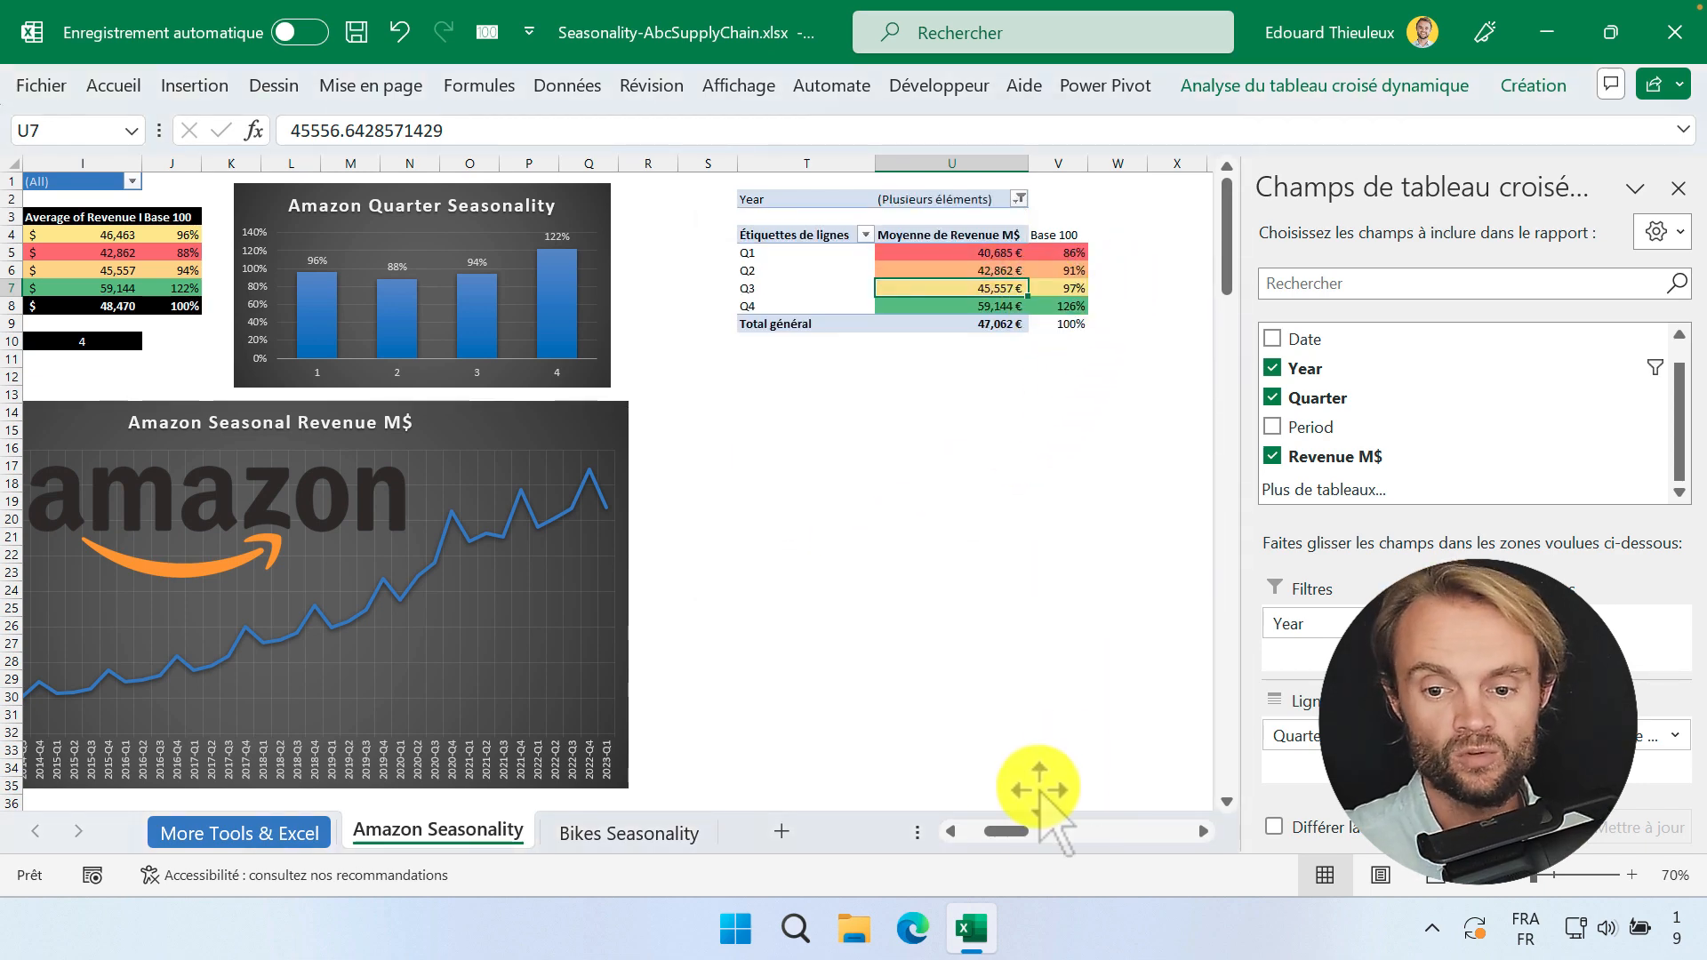
Step: Exclude 2023 in the Year filter of the original pivot table next to the source data
{"action": "left_click_drag", "start_coordinate": [998, 830], "coordinate": [978, 830]}
{"action": "left_click", "coordinate": [717, 182]}
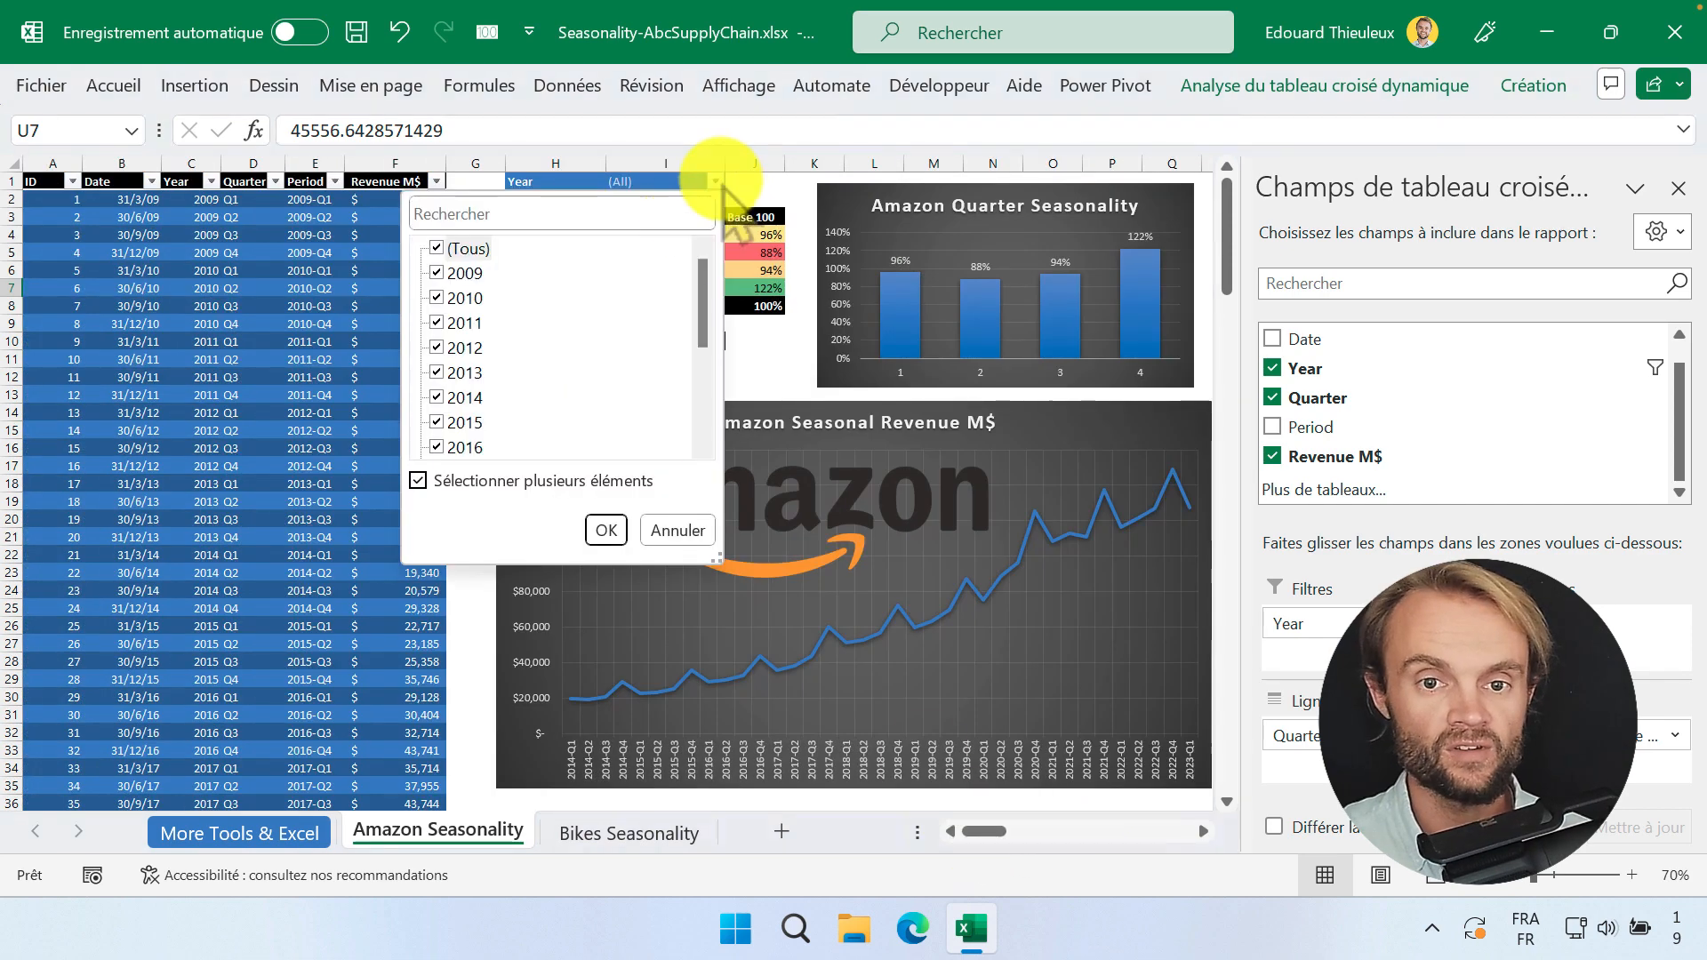
{"action": "scroll", "coordinate": [496, 380], "scroll_direction": "down", "scroll_amount": 3}
{"action": "left_click", "coordinate": [464, 422]}
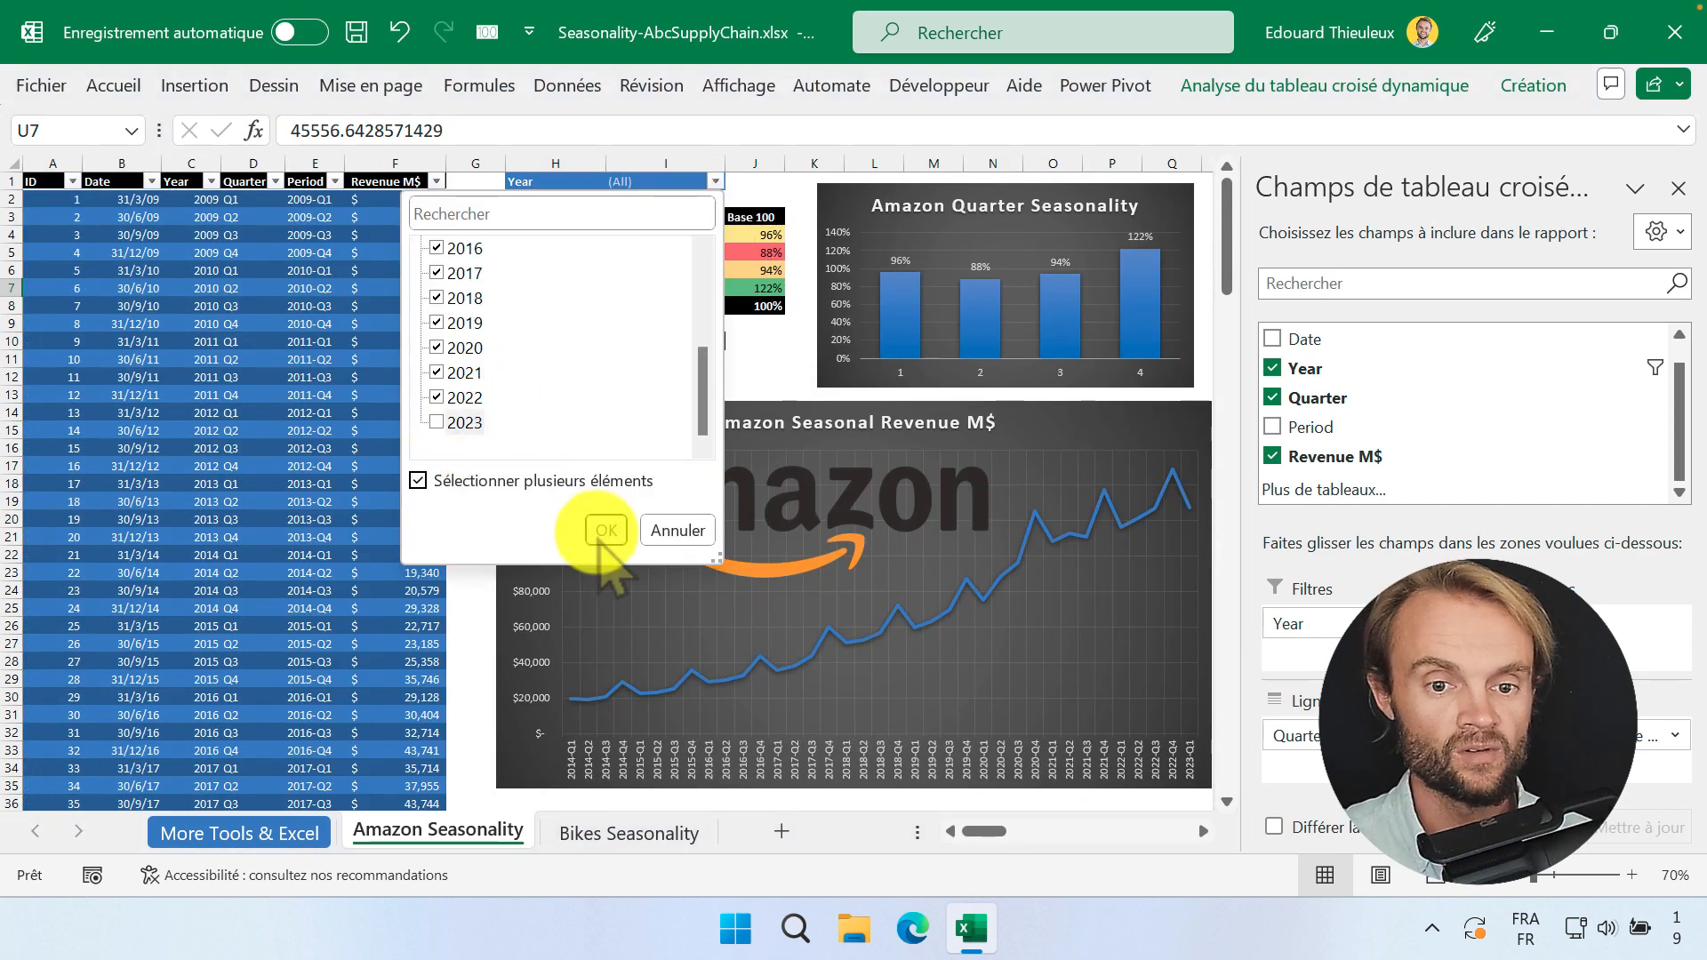
{"action": "left_click", "coordinate": [606, 530]}
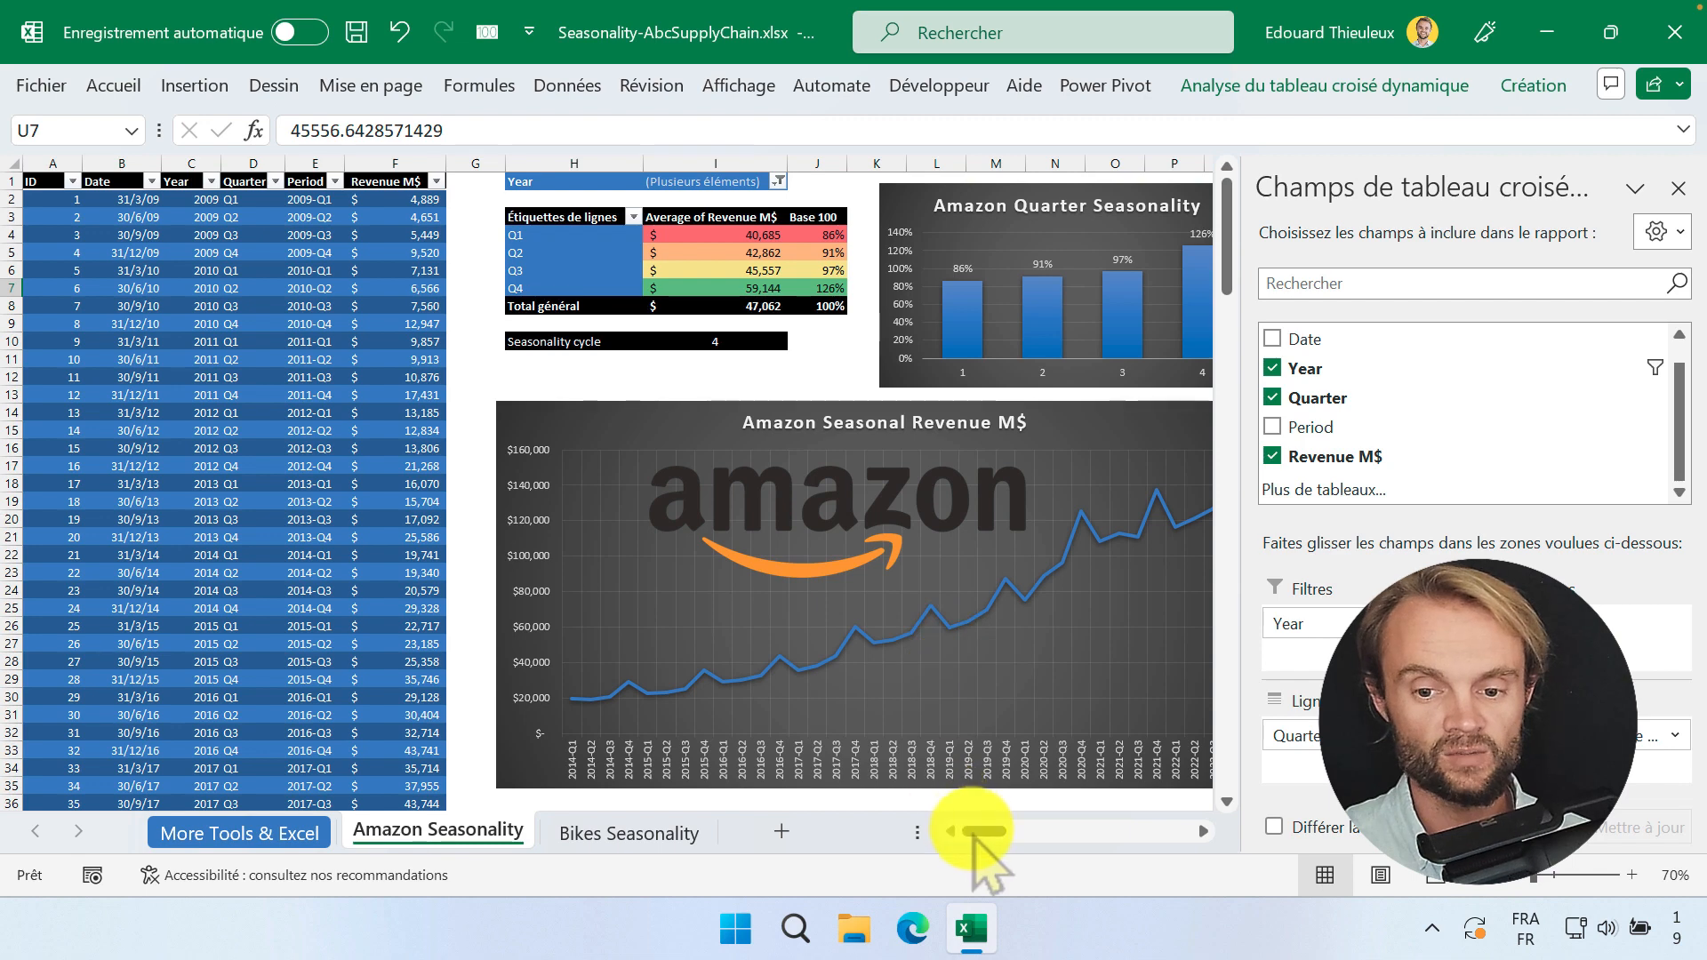
{"action": "left_click_drag", "start_coordinate": [971, 831], "coordinate": [998, 831]}
{"action": "left_click", "coordinate": [1010, 483]}
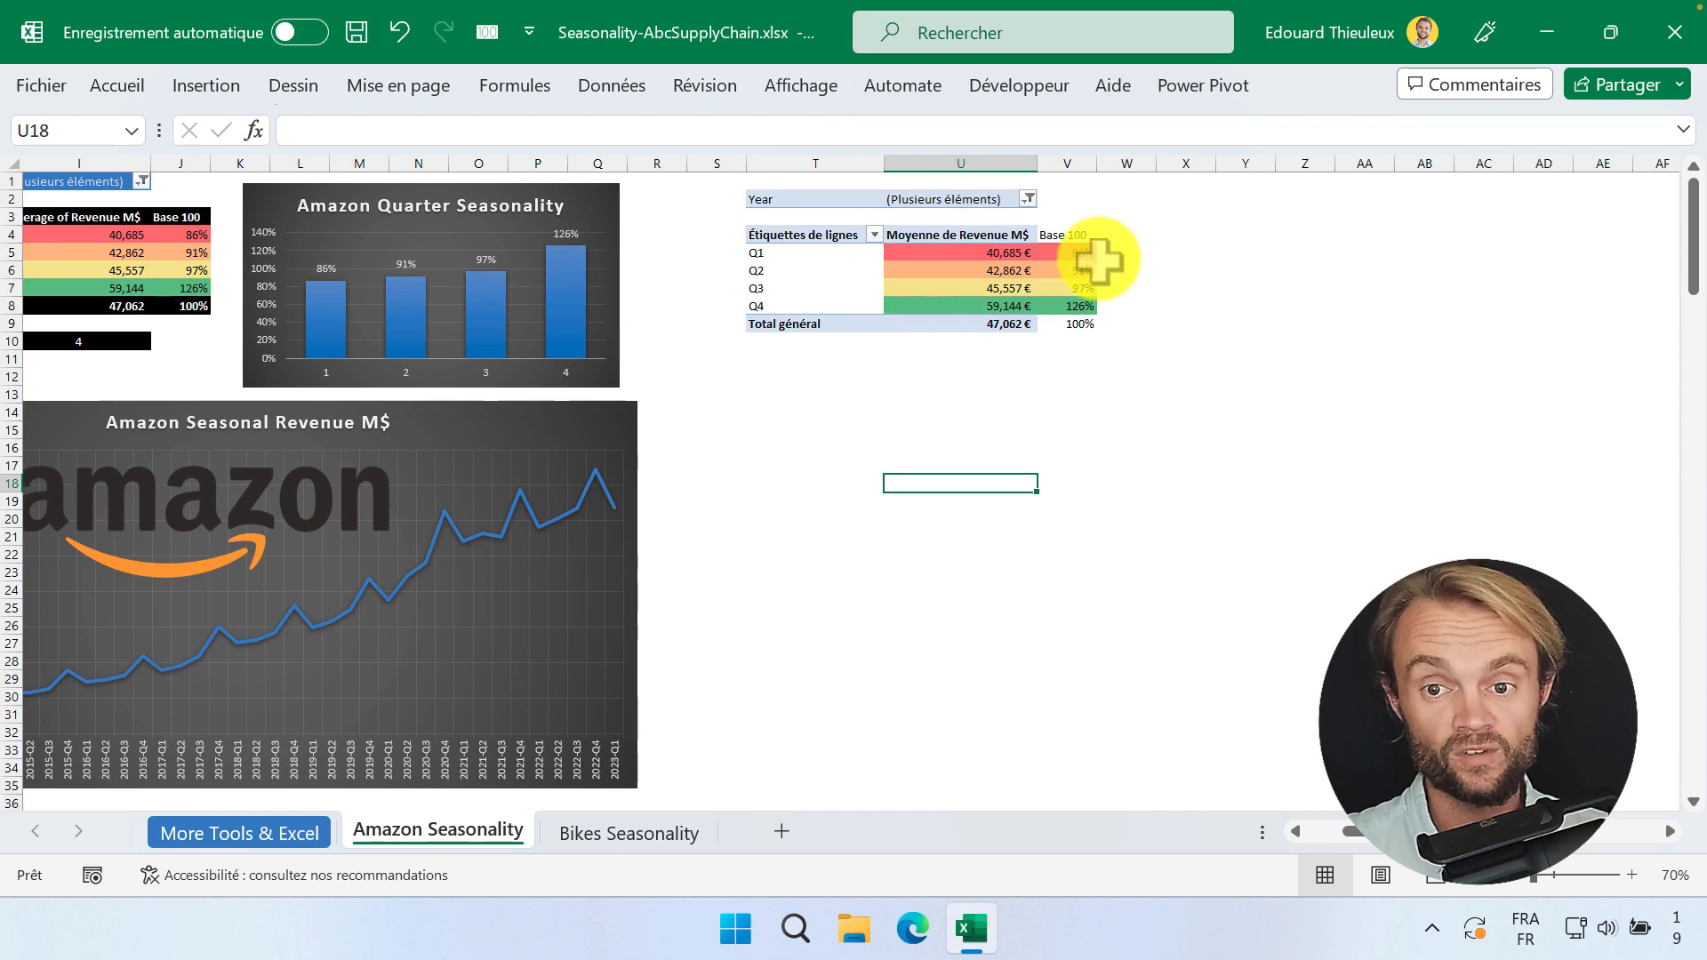
Step: Insert a pivot table based on Table2 at cell T13 of the existing Amazon Seasonality sheet
{"action": "mouse_move", "coordinate": [1359, 831]}
{"action": "left_mouse_down"}
{"action": "mouse_move", "coordinate": [1314, 832]}
{"action": "mouse_move", "coordinate": [1387, 831]}
{"action": "left_mouse_up"}
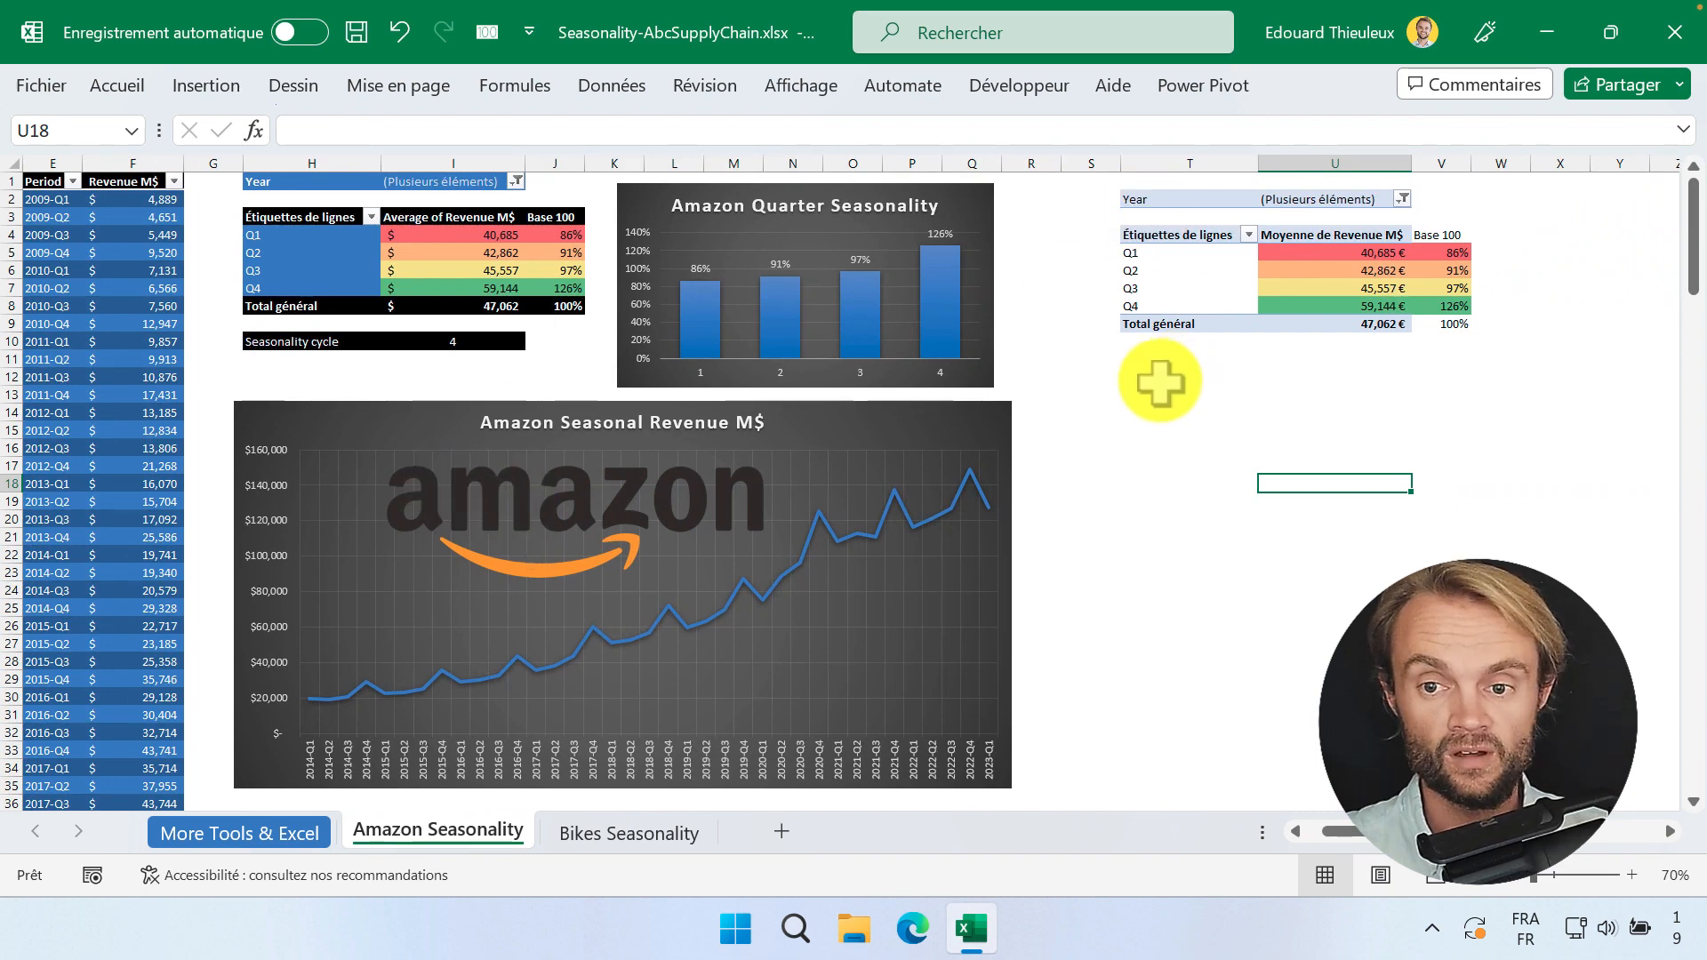
{"action": "left_click", "coordinate": [129, 375]}
{"action": "left_click", "coordinate": [203, 87]}
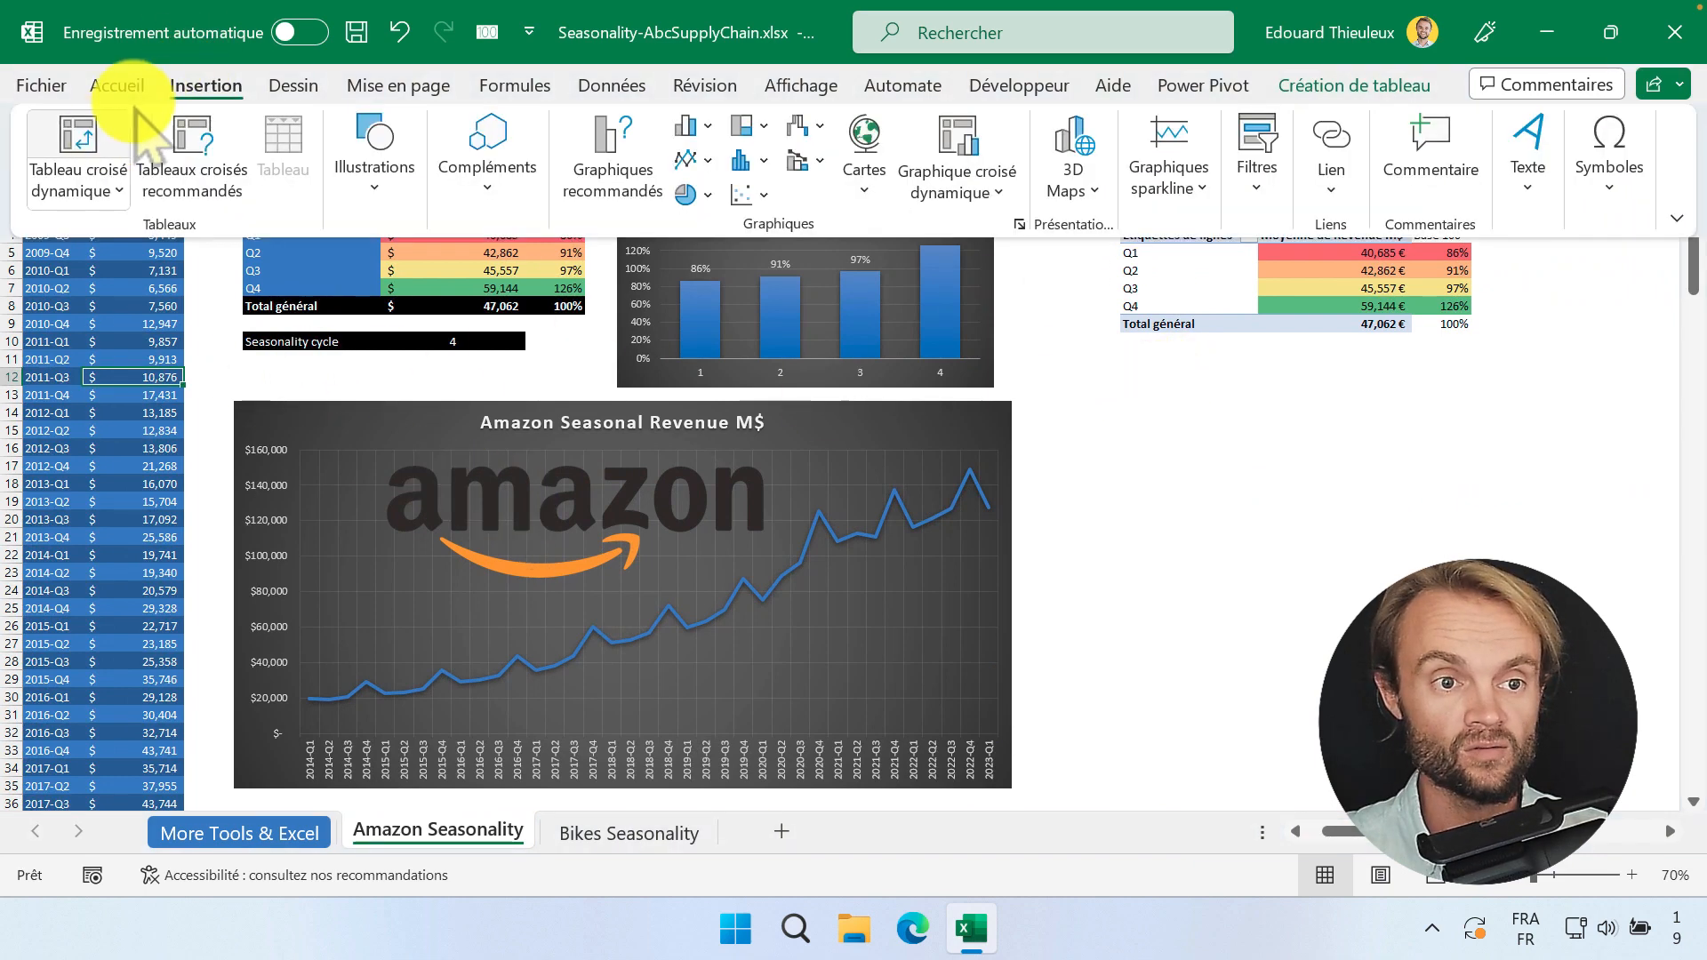
{"action": "left_click", "coordinate": [78, 165]}
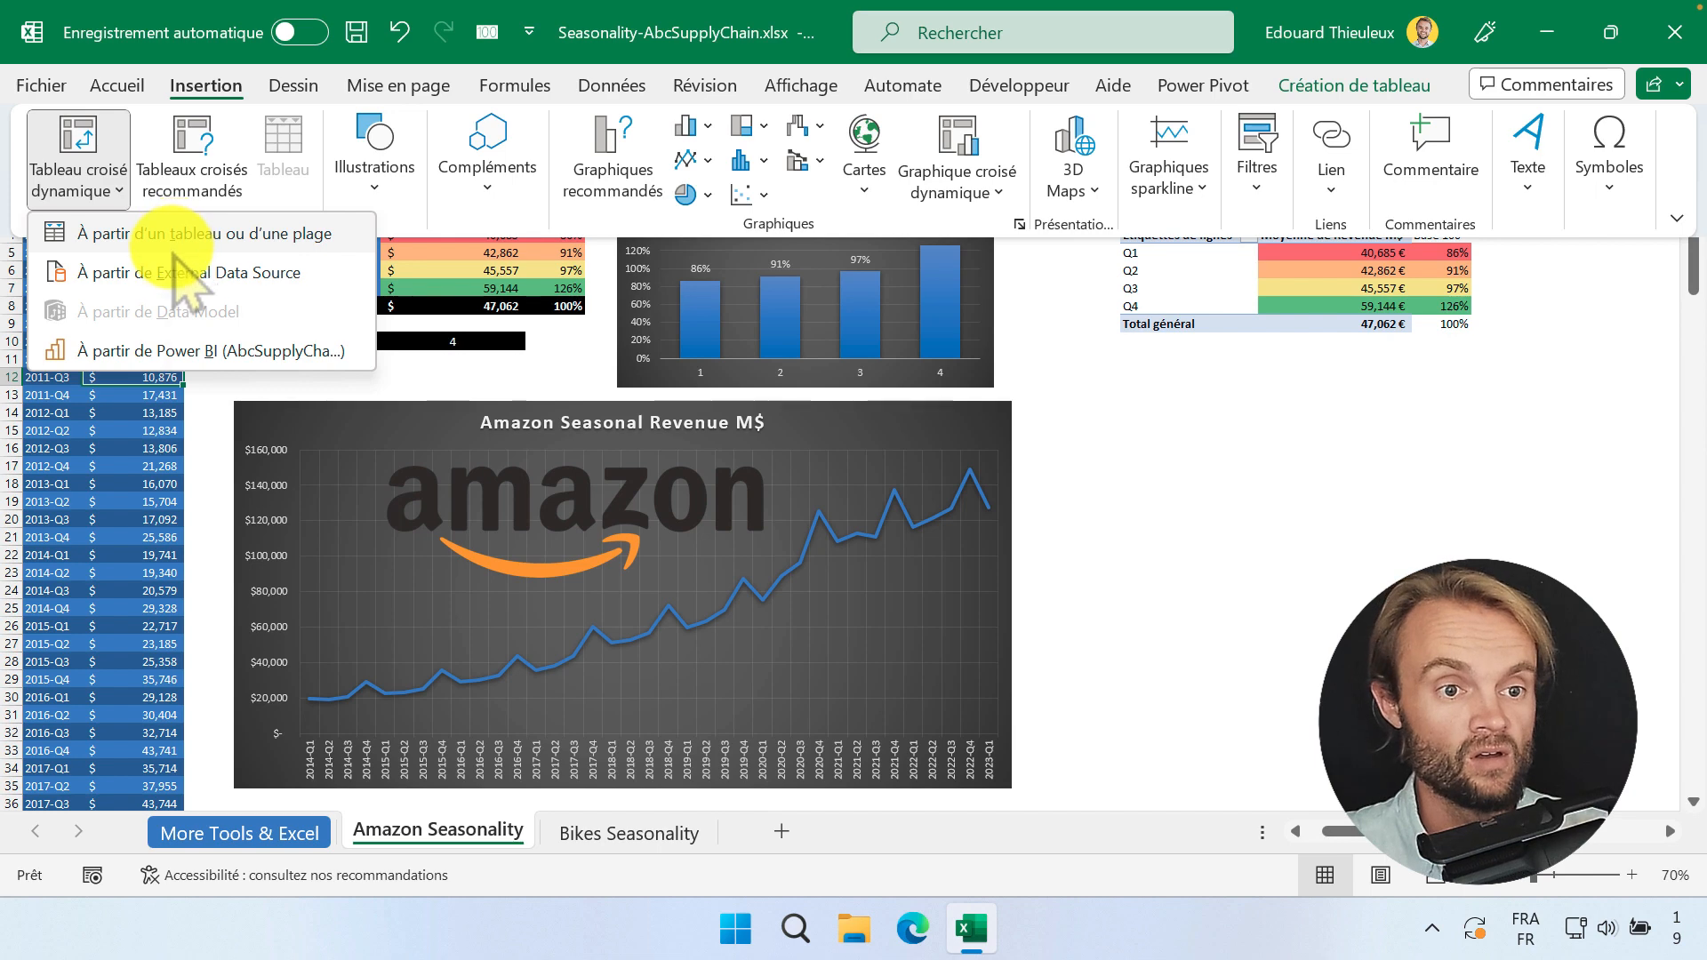
{"action": "left_click", "coordinate": [196, 234]}
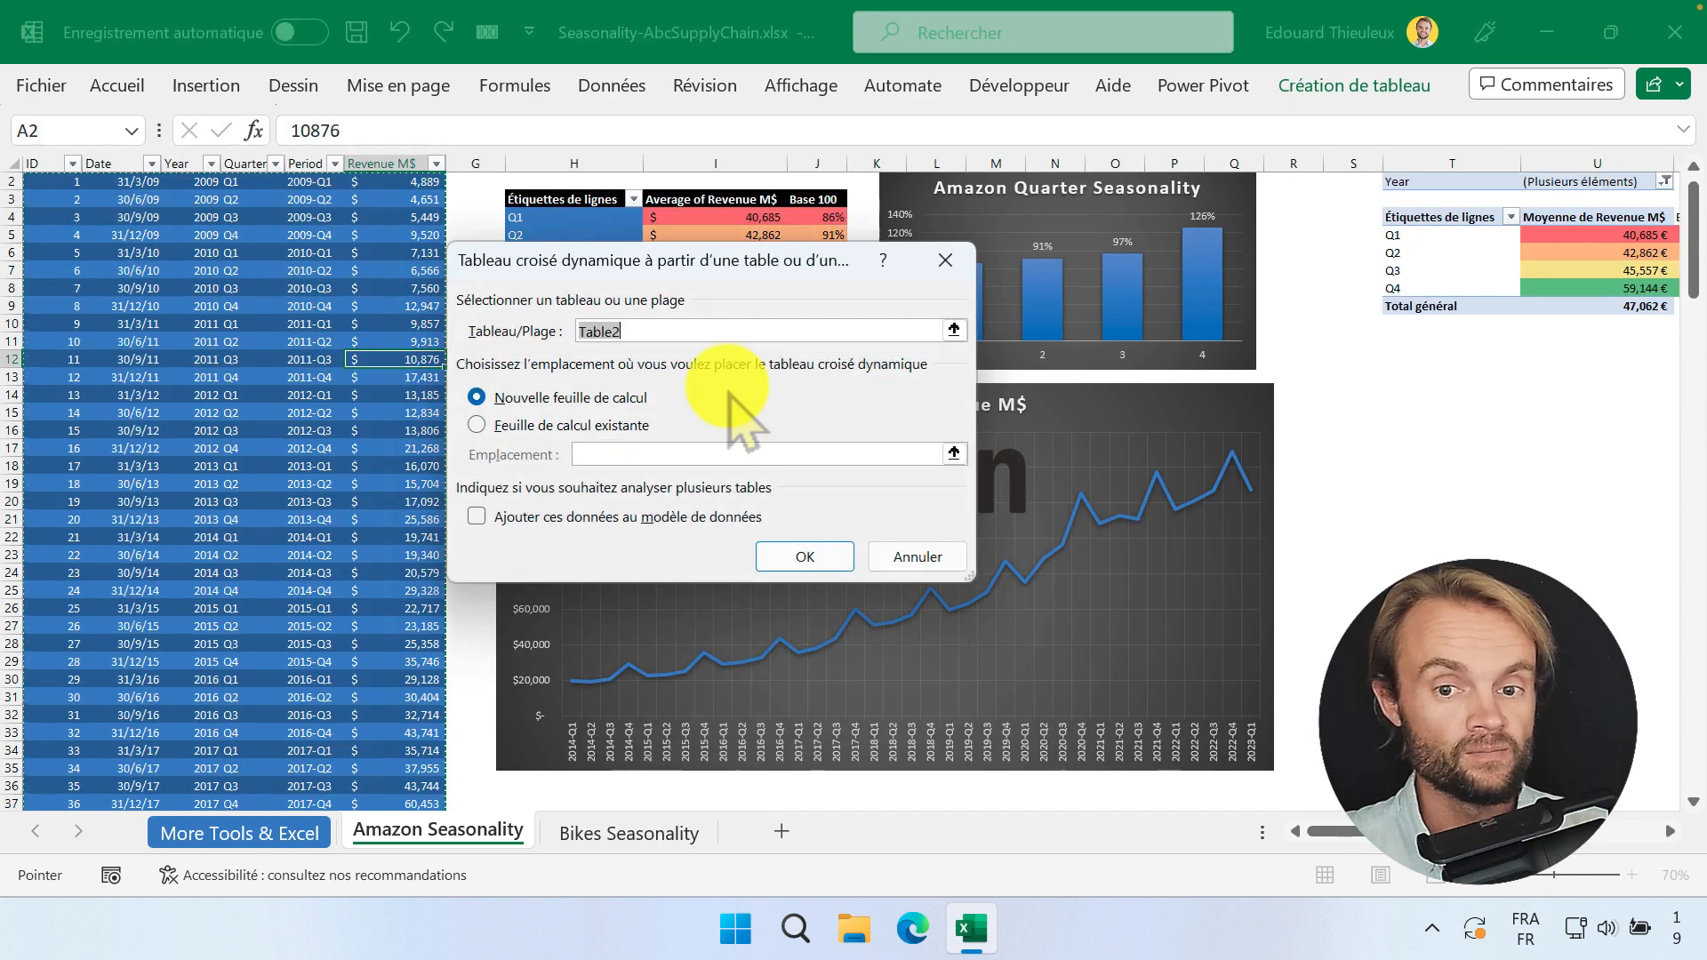
{"action": "left_click", "coordinate": [622, 425]}
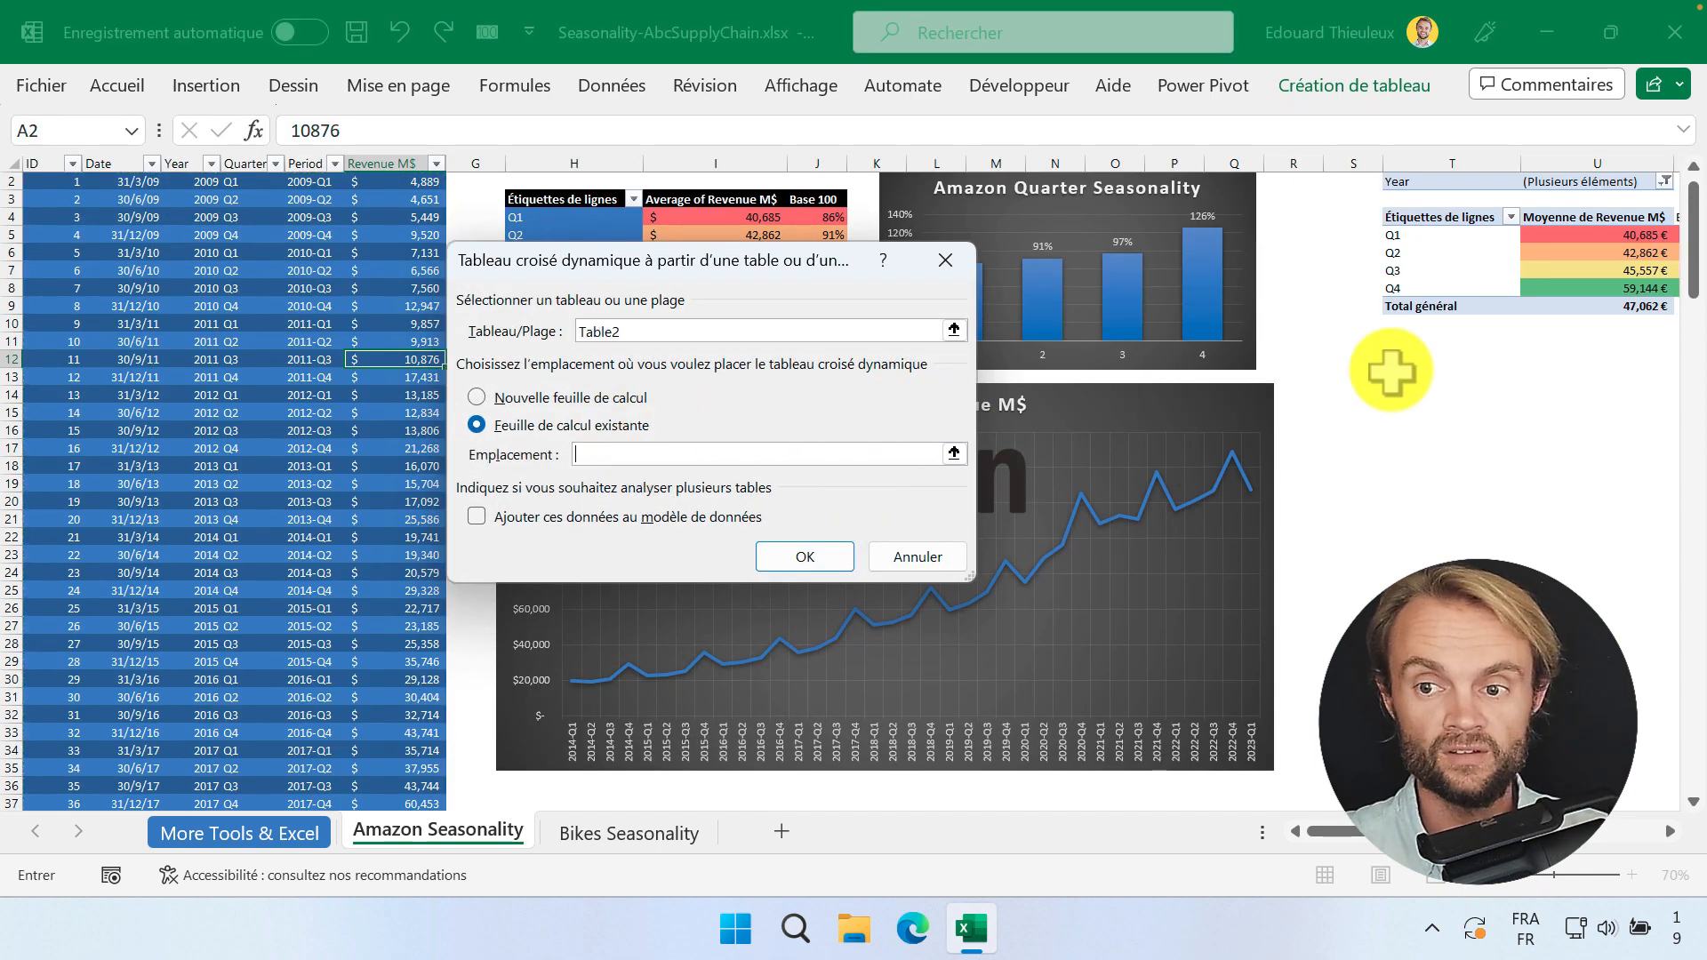
{"action": "left_click", "coordinate": [823, 556]}
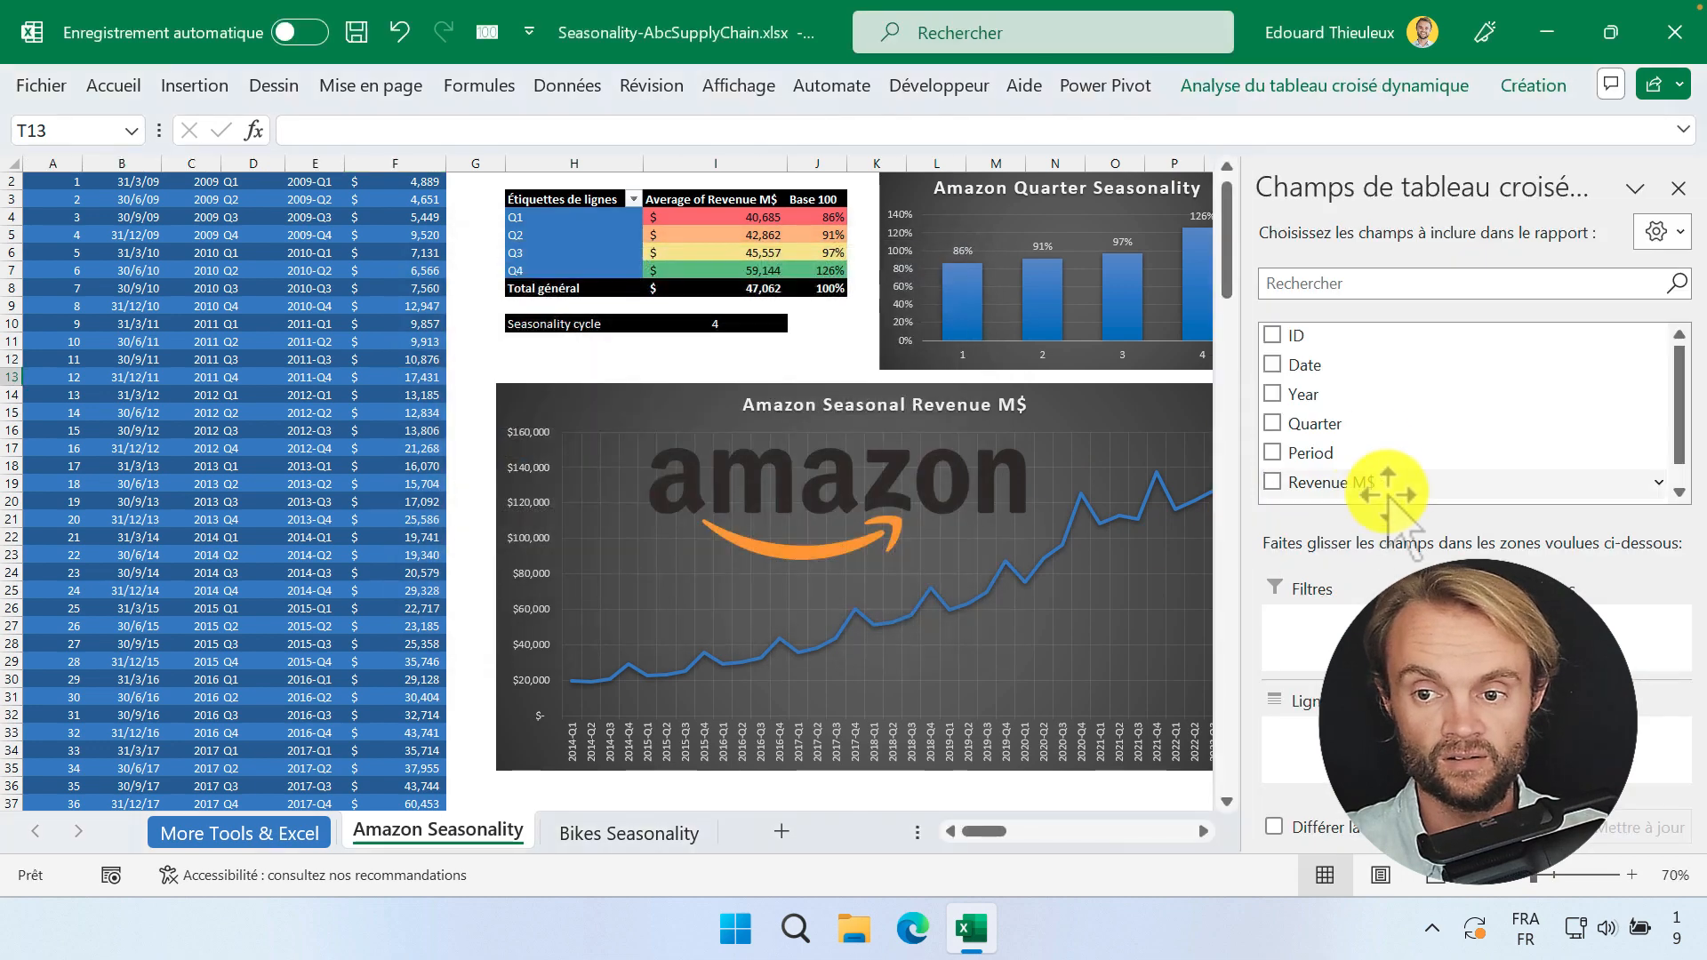
Step: Add Year as rows and the sum of Revenue M$ as values in the pivot table at T13
{"action": "left_click", "coordinate": [1353, 395]}
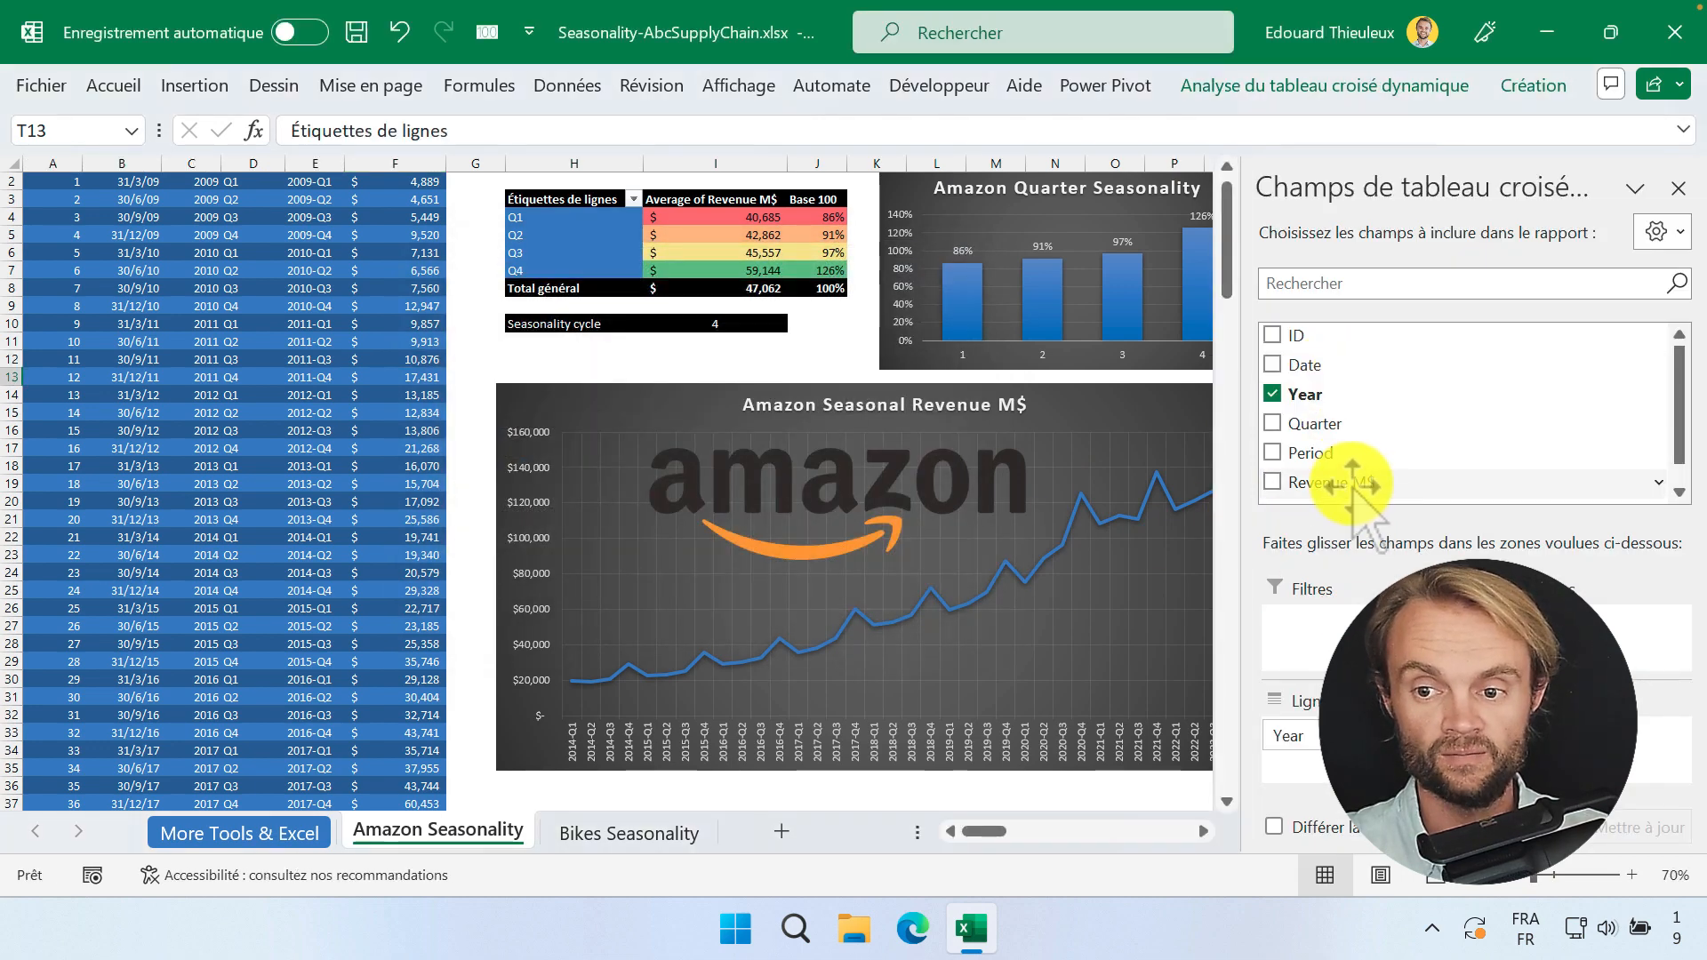
{"action": "key", "text": "Right"}
{"action": "key", "text": "Down"}
{"action": "key", "text": "Down"}
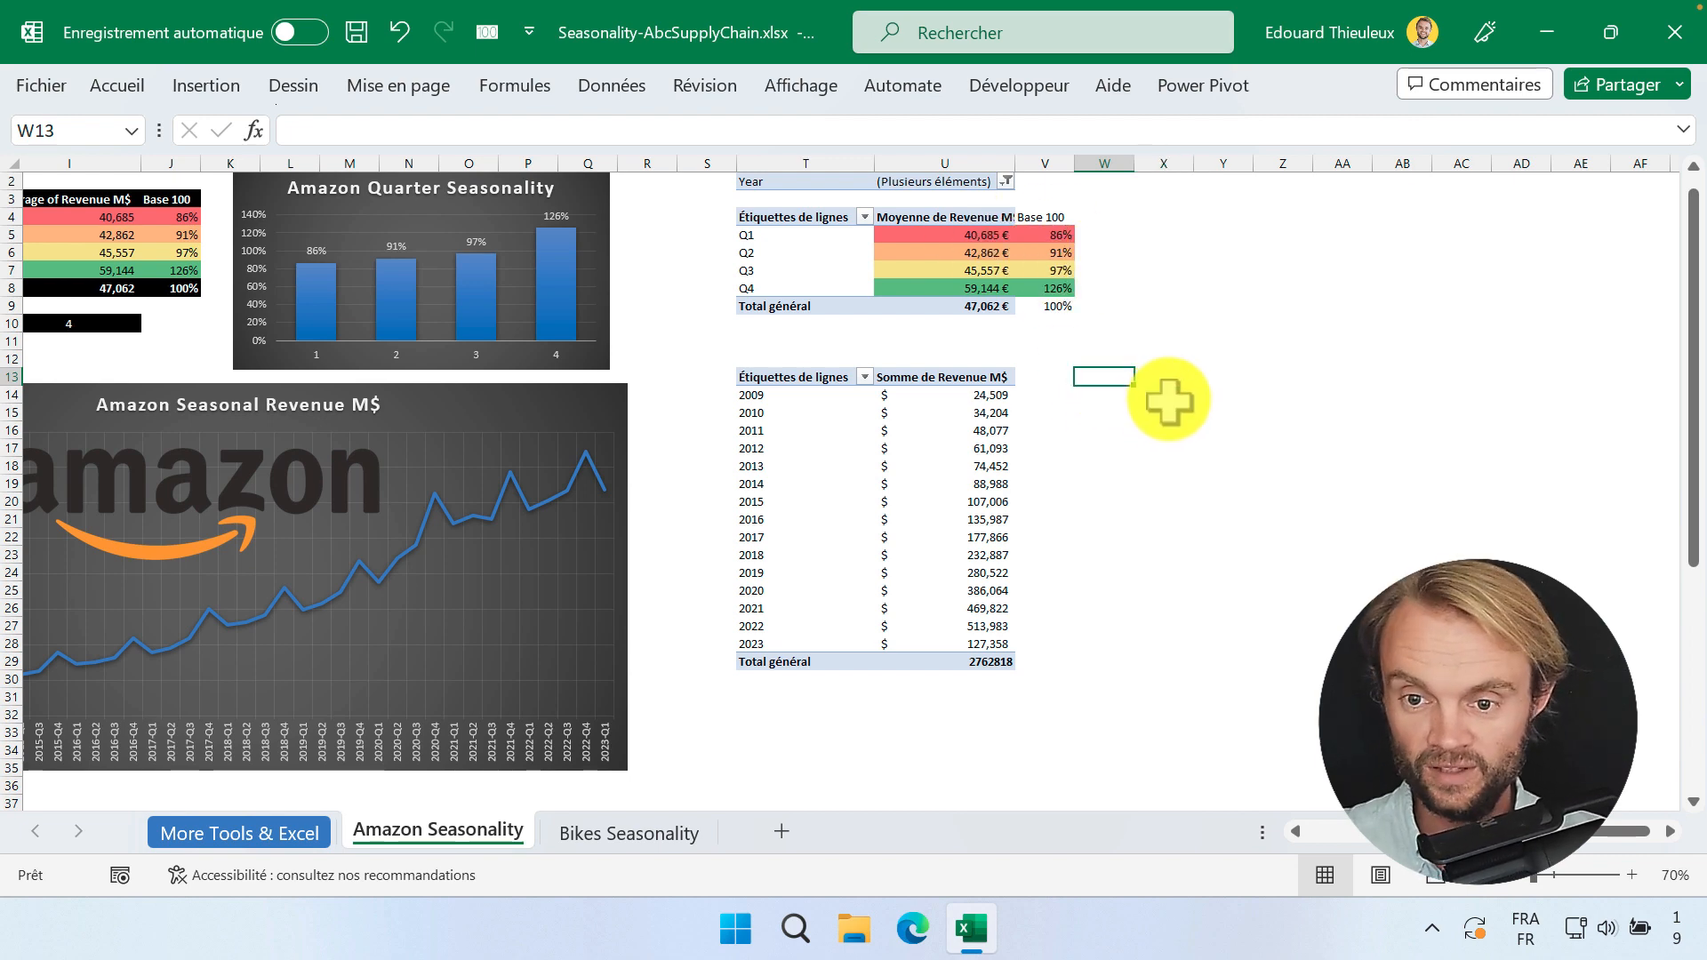
Step: Enter the year 2023 in W13 and an annual revenue target of 600000 in X13
{"action": "left_click", "coordinate": [1108, 377]}
{"action": "type", "text": "202"}
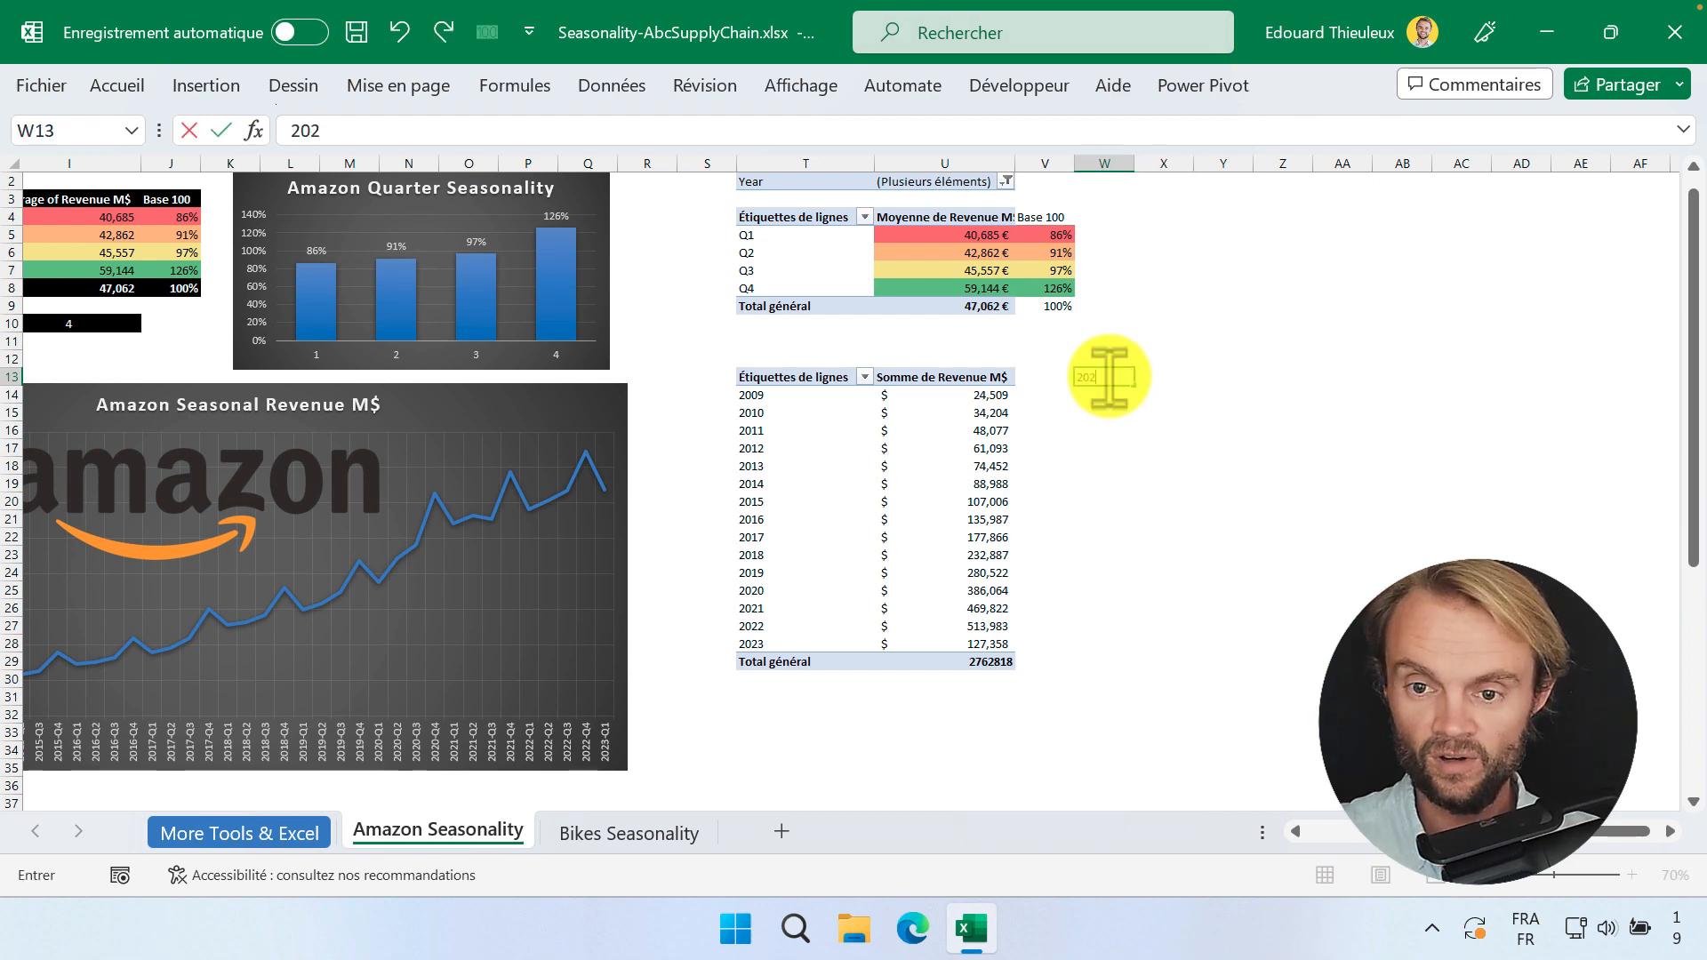
{"action": "type", "text": "3"}
{"action": "key", "text": "Tab"}
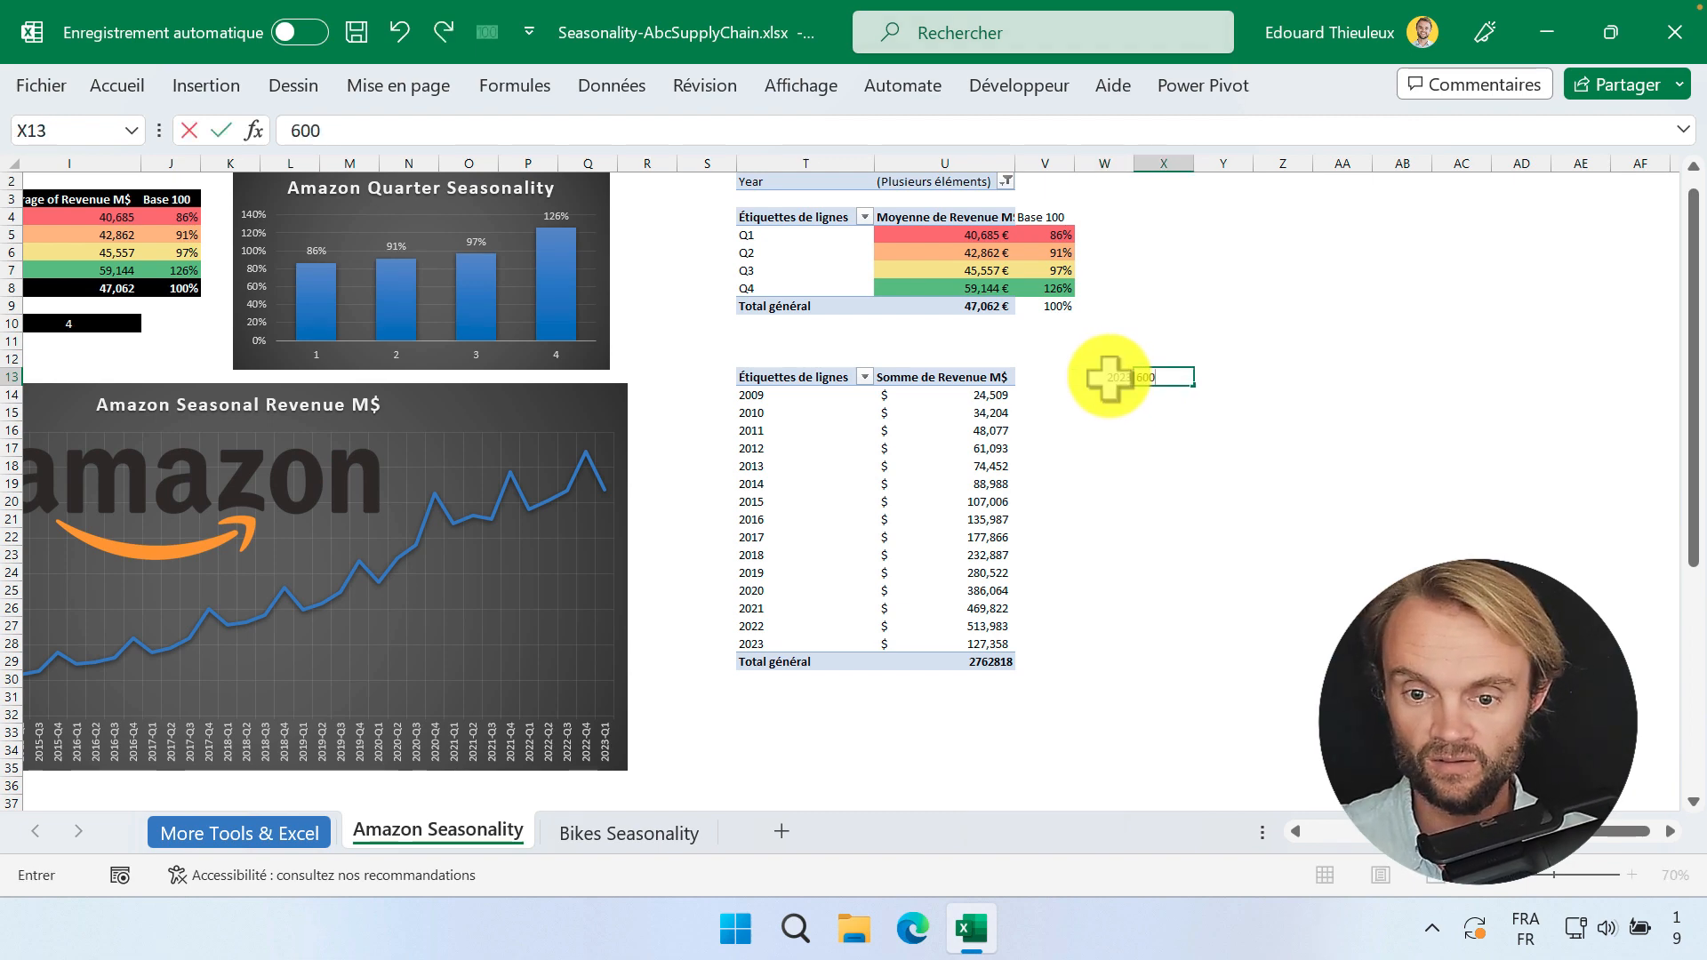
{"action": "key", "text": "Return"}
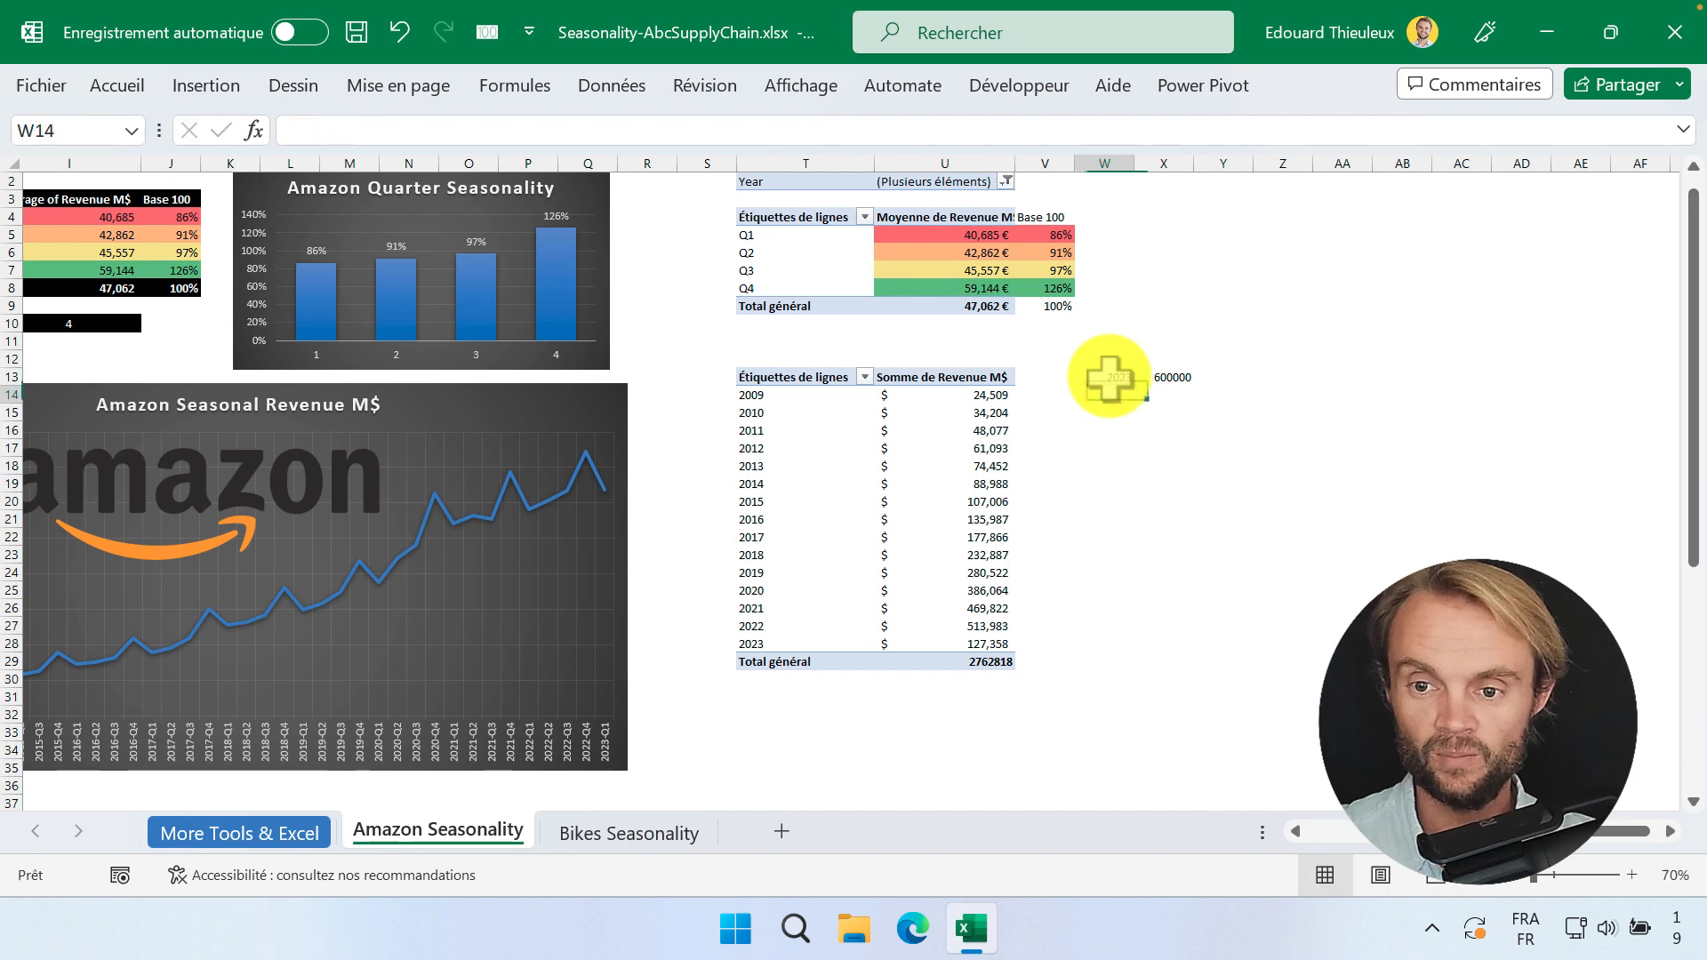
{"action": "left_click", "coordinate": [1174, 381]}
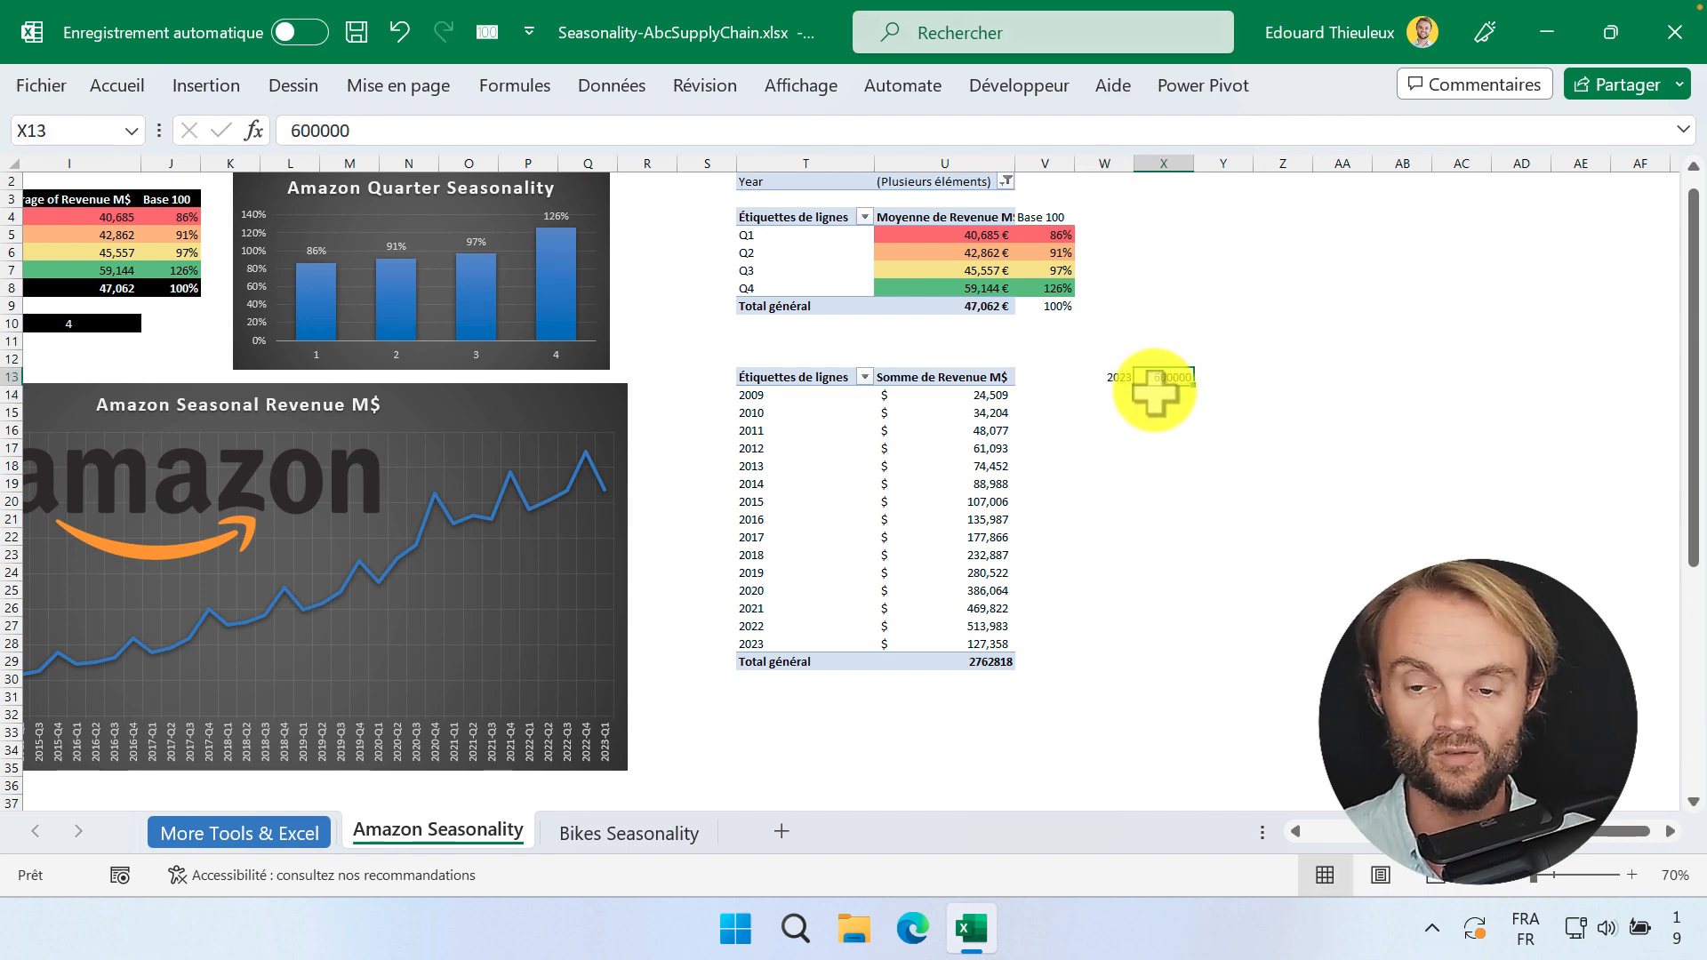
Step: Copy the quarter labels Q1 to Q4 from the quarterly pivot table into W14:W17
{"action": "left_click_drag", "start_coordinate": [790, 236], "coordinate": [782, 276]}
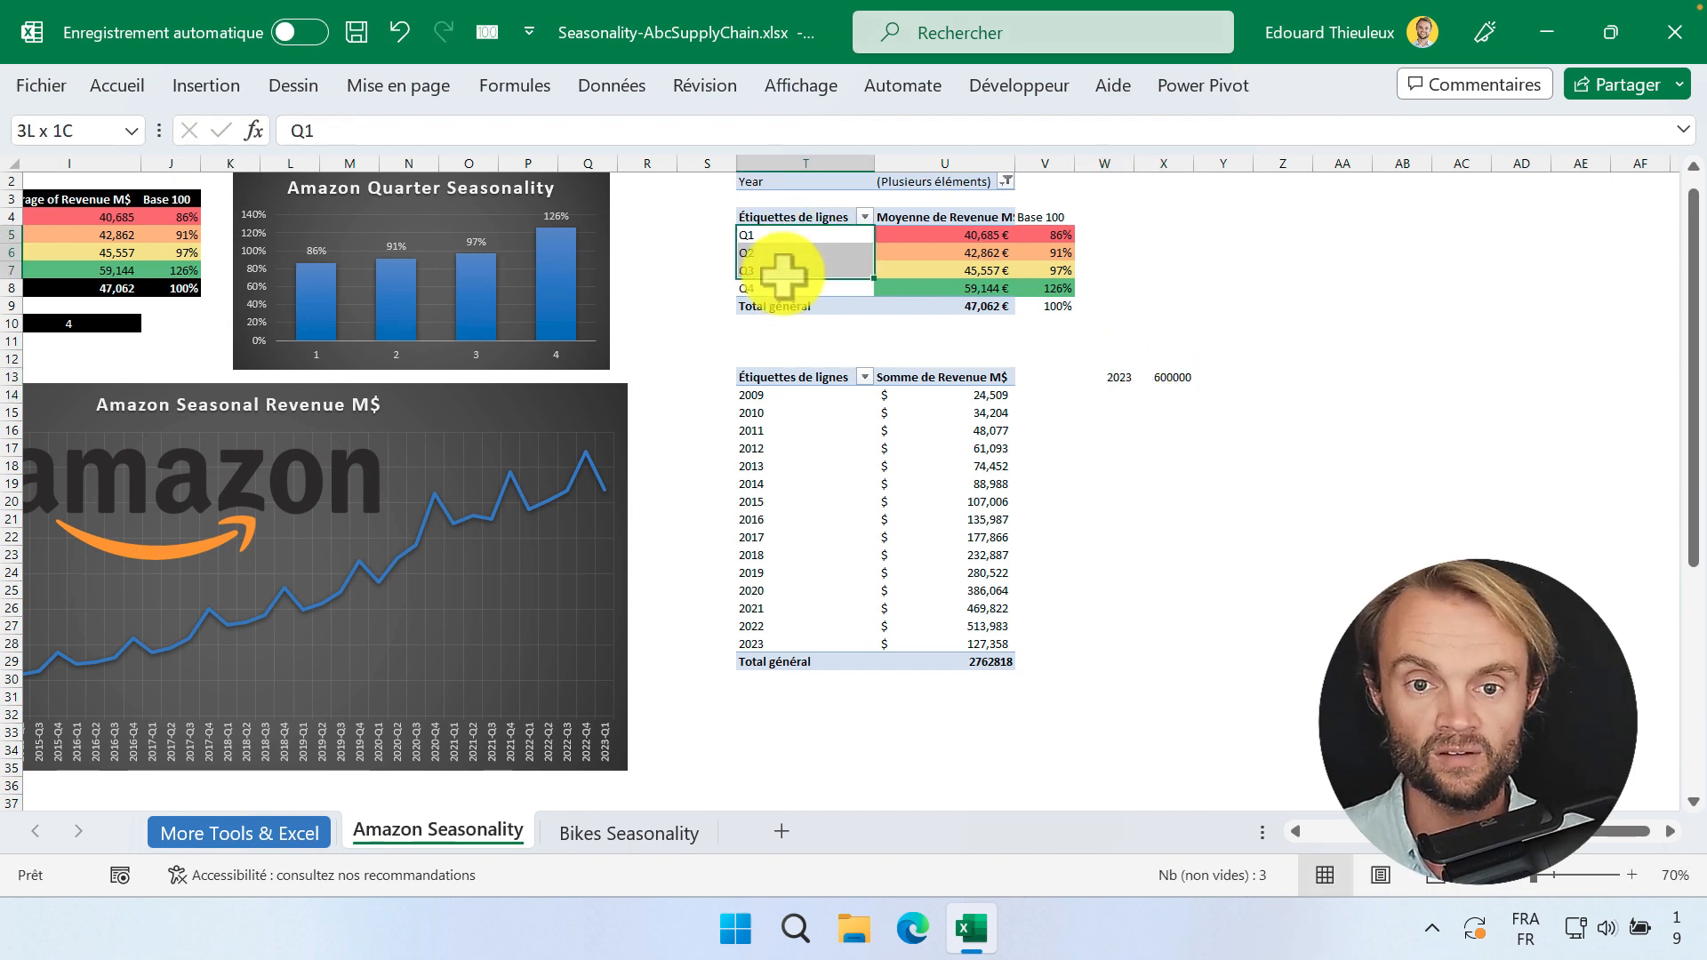
{"action": "key", "text": "ctrl+c"}
{"action": "left_click", "coordinate": [1104, 394]}
{"action": "key", "text": "ctrl+v"}
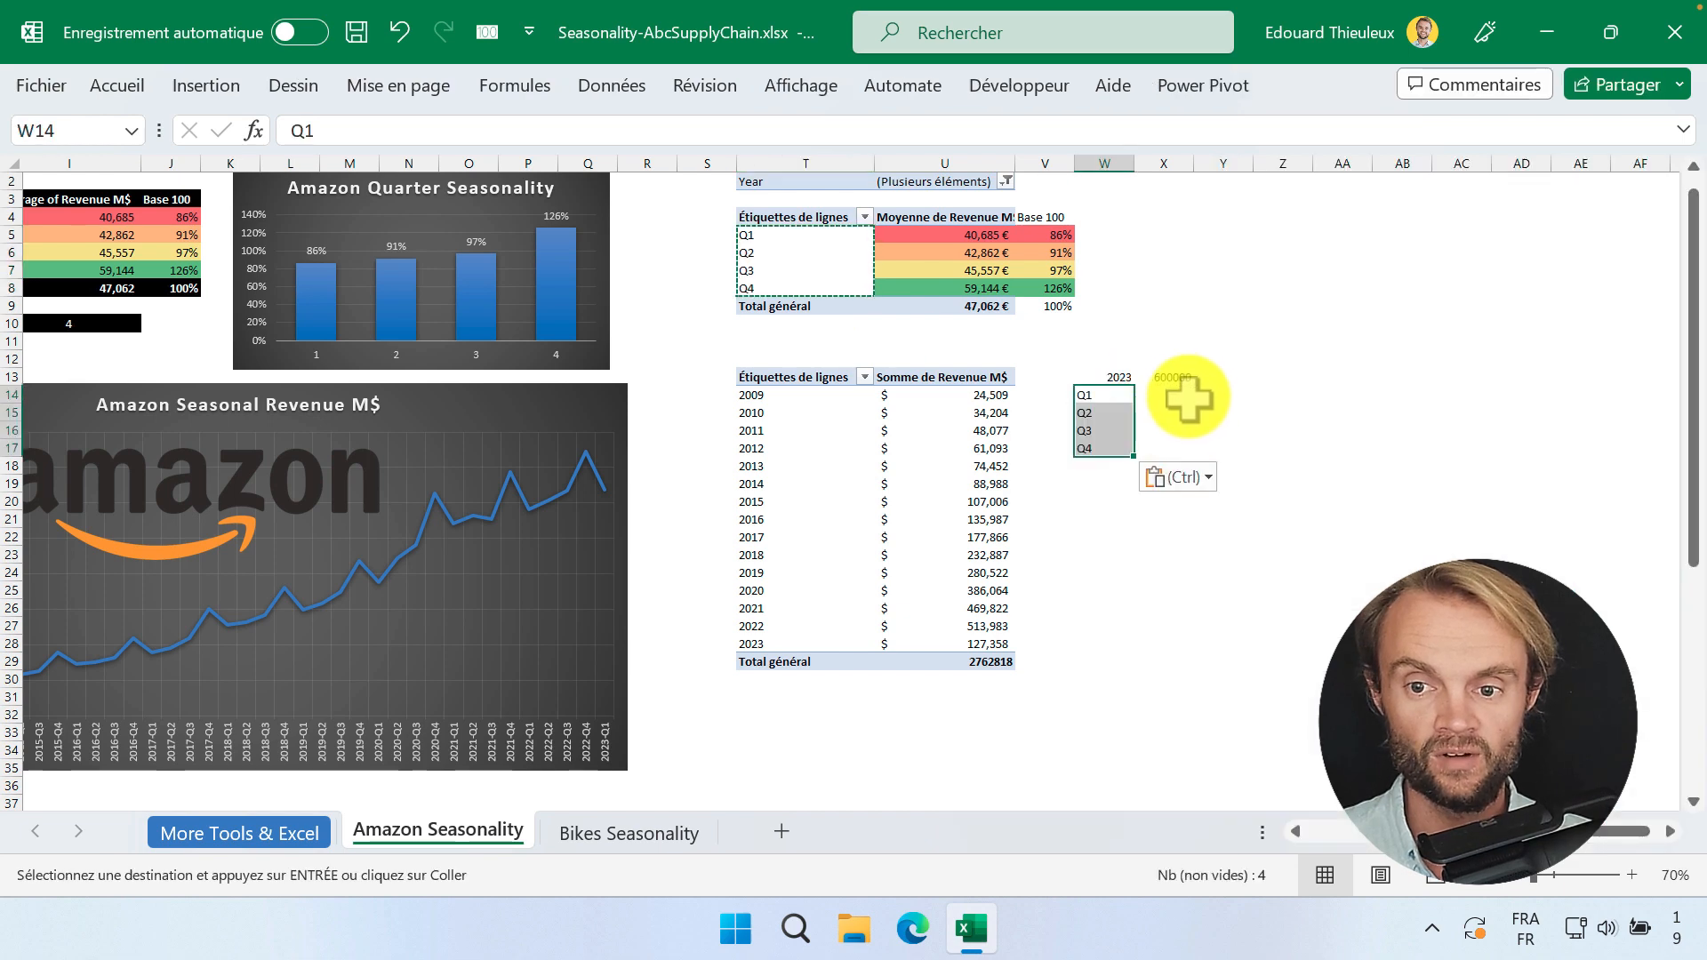
Step: Calculate the quarterly forecast in X14 with =$X$13*V5 and fill the formula down to X17
{"action": "left_click", "coordinate": [1165, 395]}
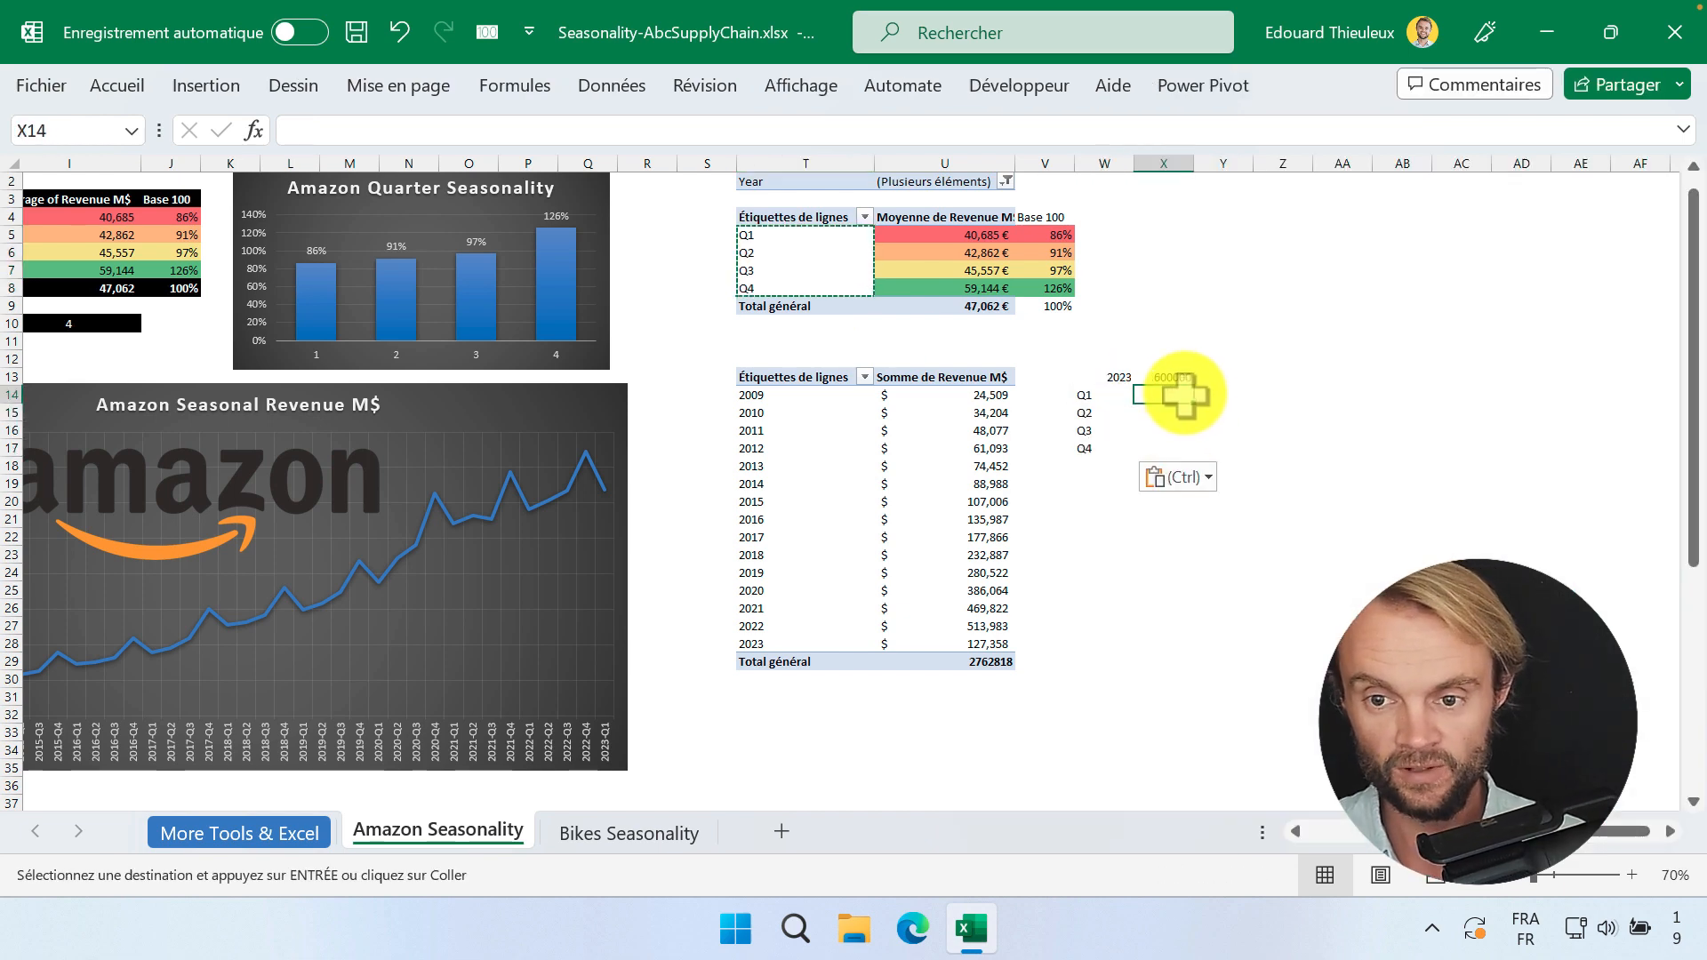
{"action": "type", "text": "="}
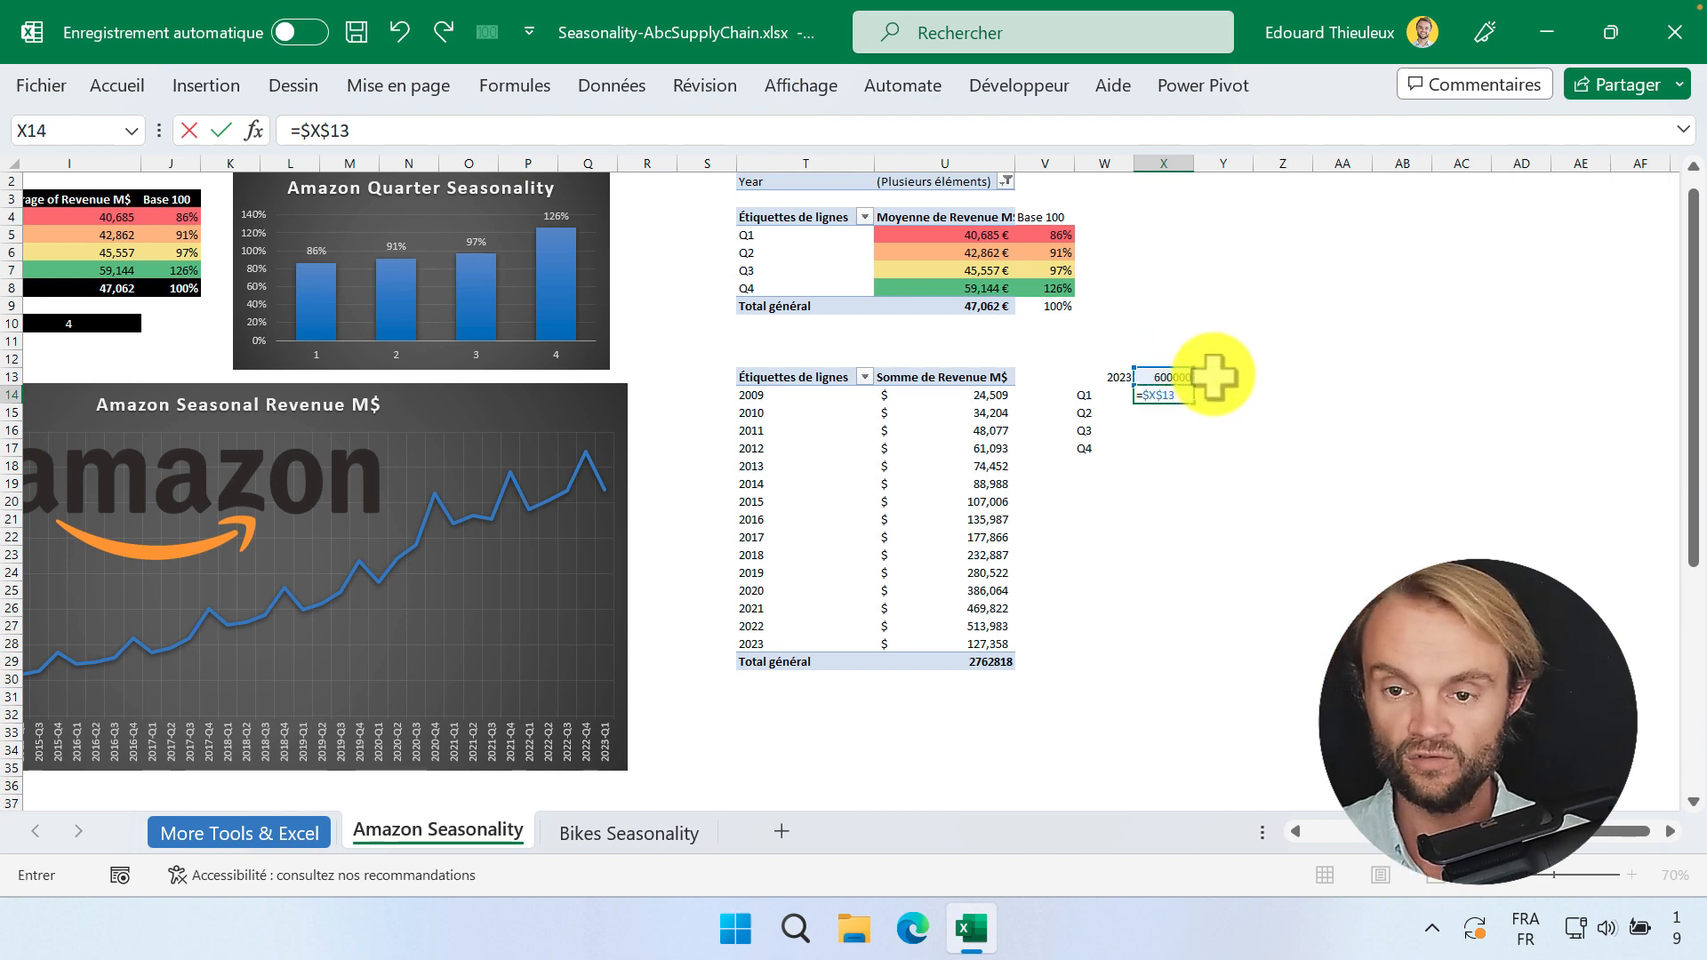
{"action": "type", "text": "*"}
{"action": "left_click", "coordinate": [1049, 235]}
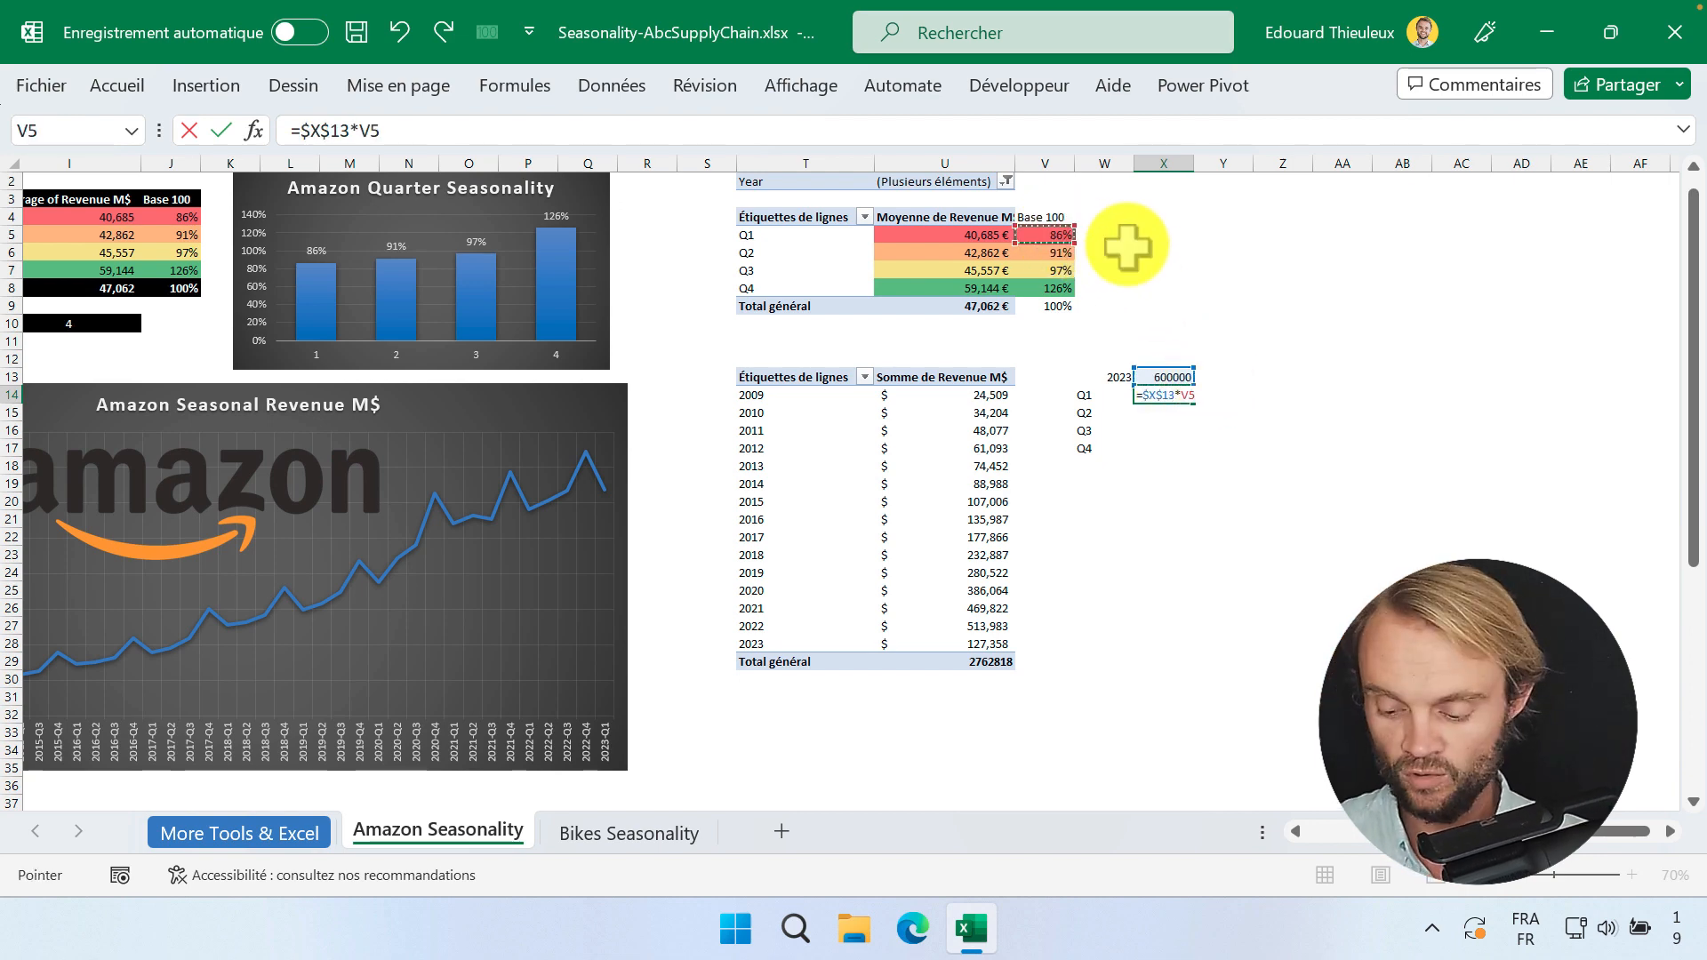
{"action": "key", "text": "Return"}
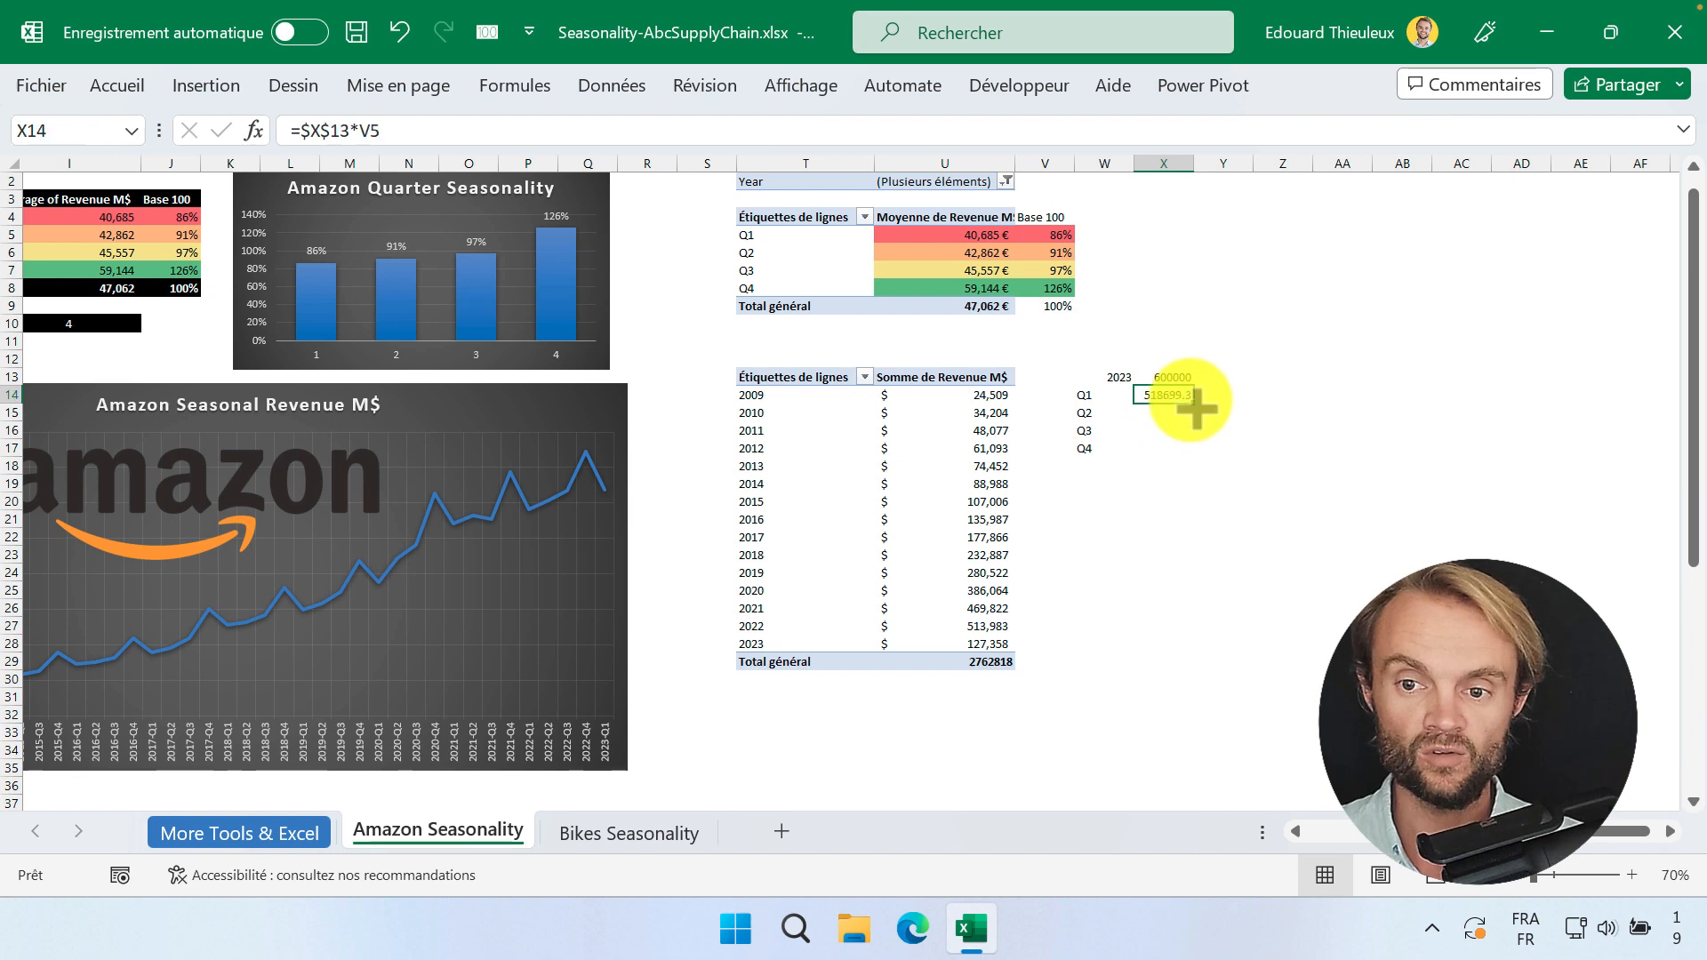
{"action": "left_click_drag", "start_coordinate": [1196, 407], "coordinate": [1182, 453]}
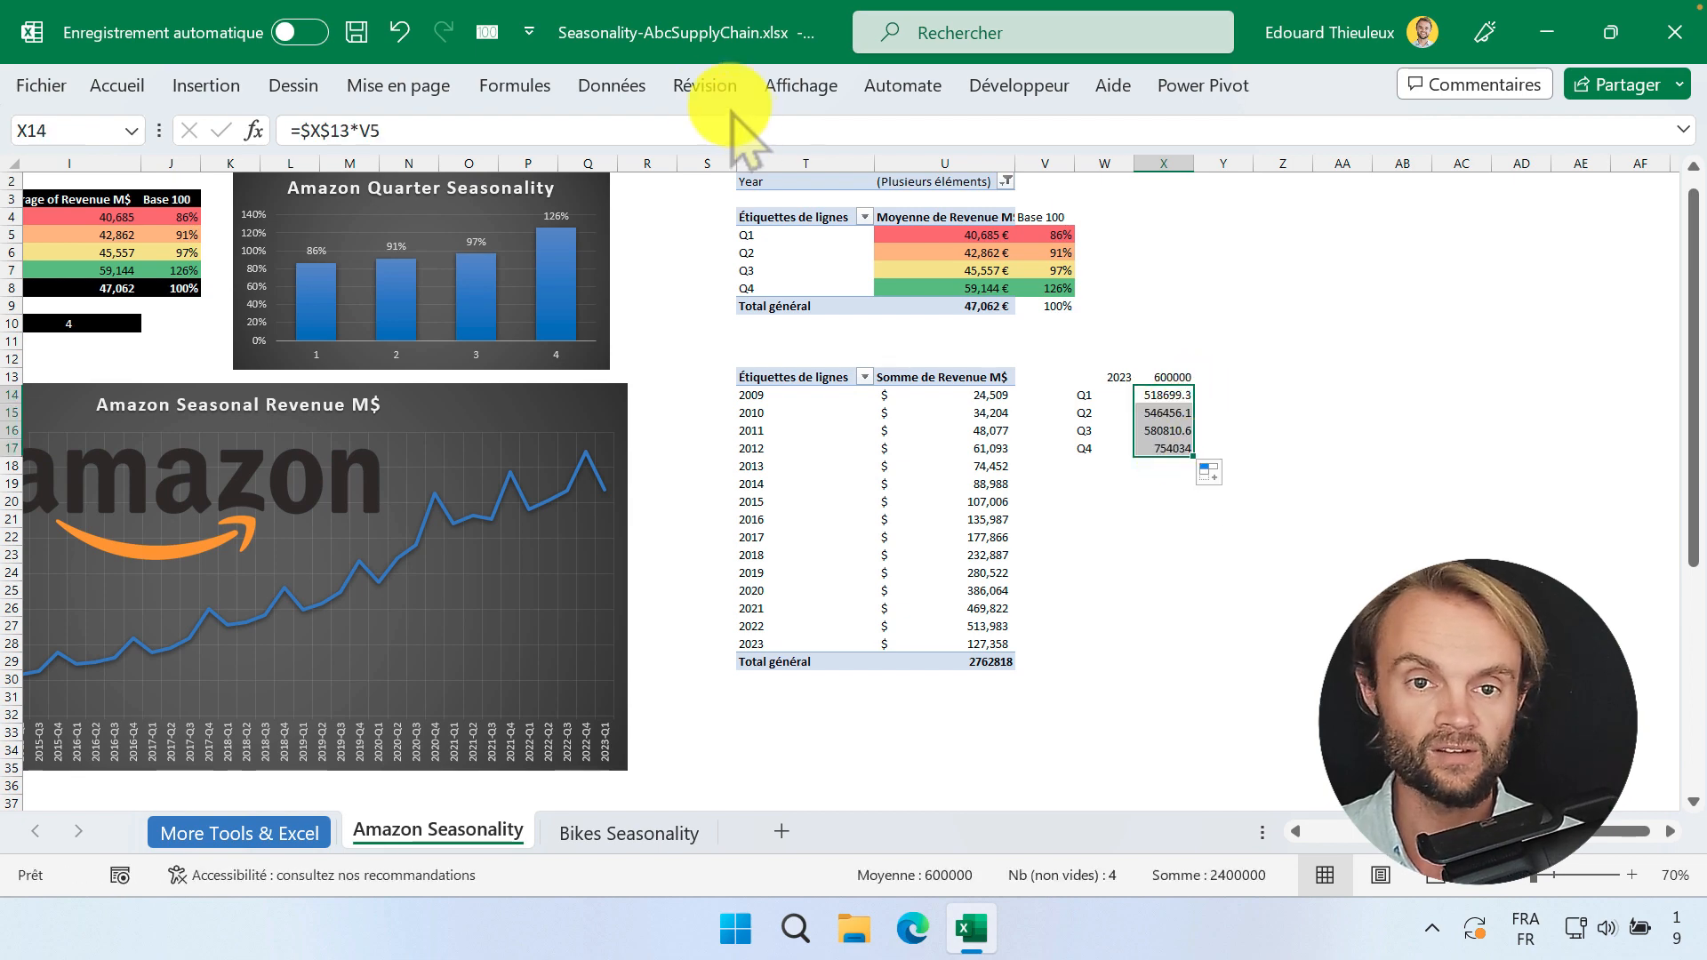
Step: Format the quarterly forecast values in X14:X17 as US dollar accounting amounts without decimals
{"action": "left_click", "coordinate": [117, 85]}
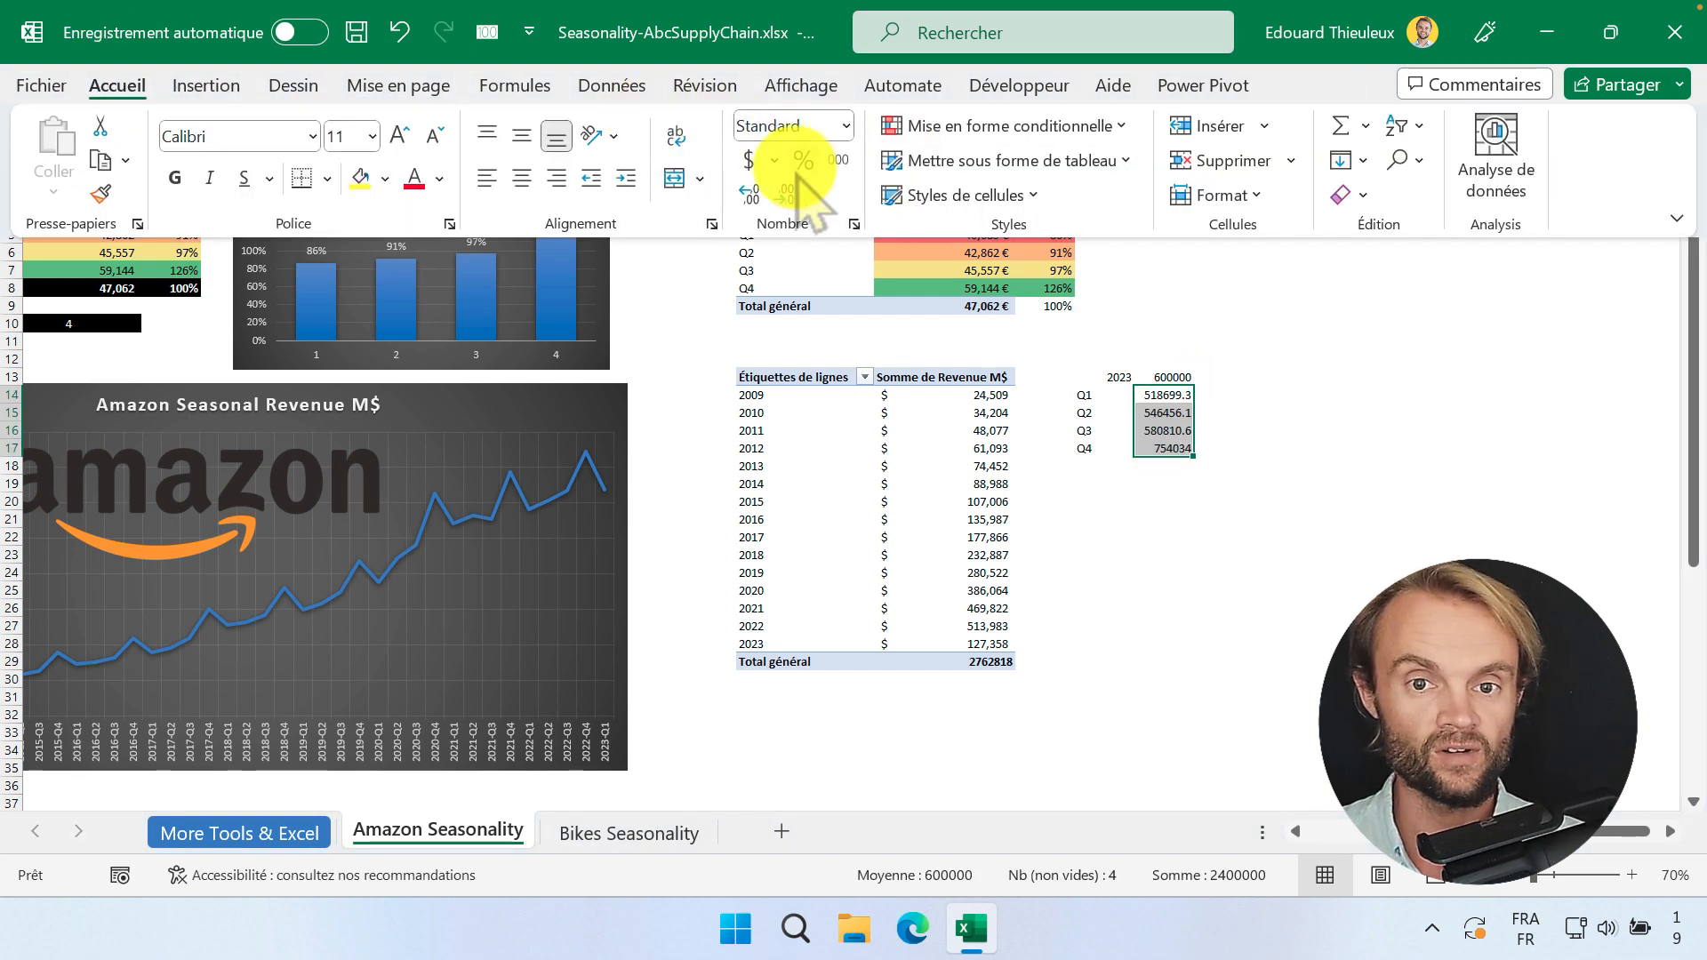
{"action": "left_click", "coordinate": [803, 160]}
{"action": "left_click", "coordinate": [774, 161]}
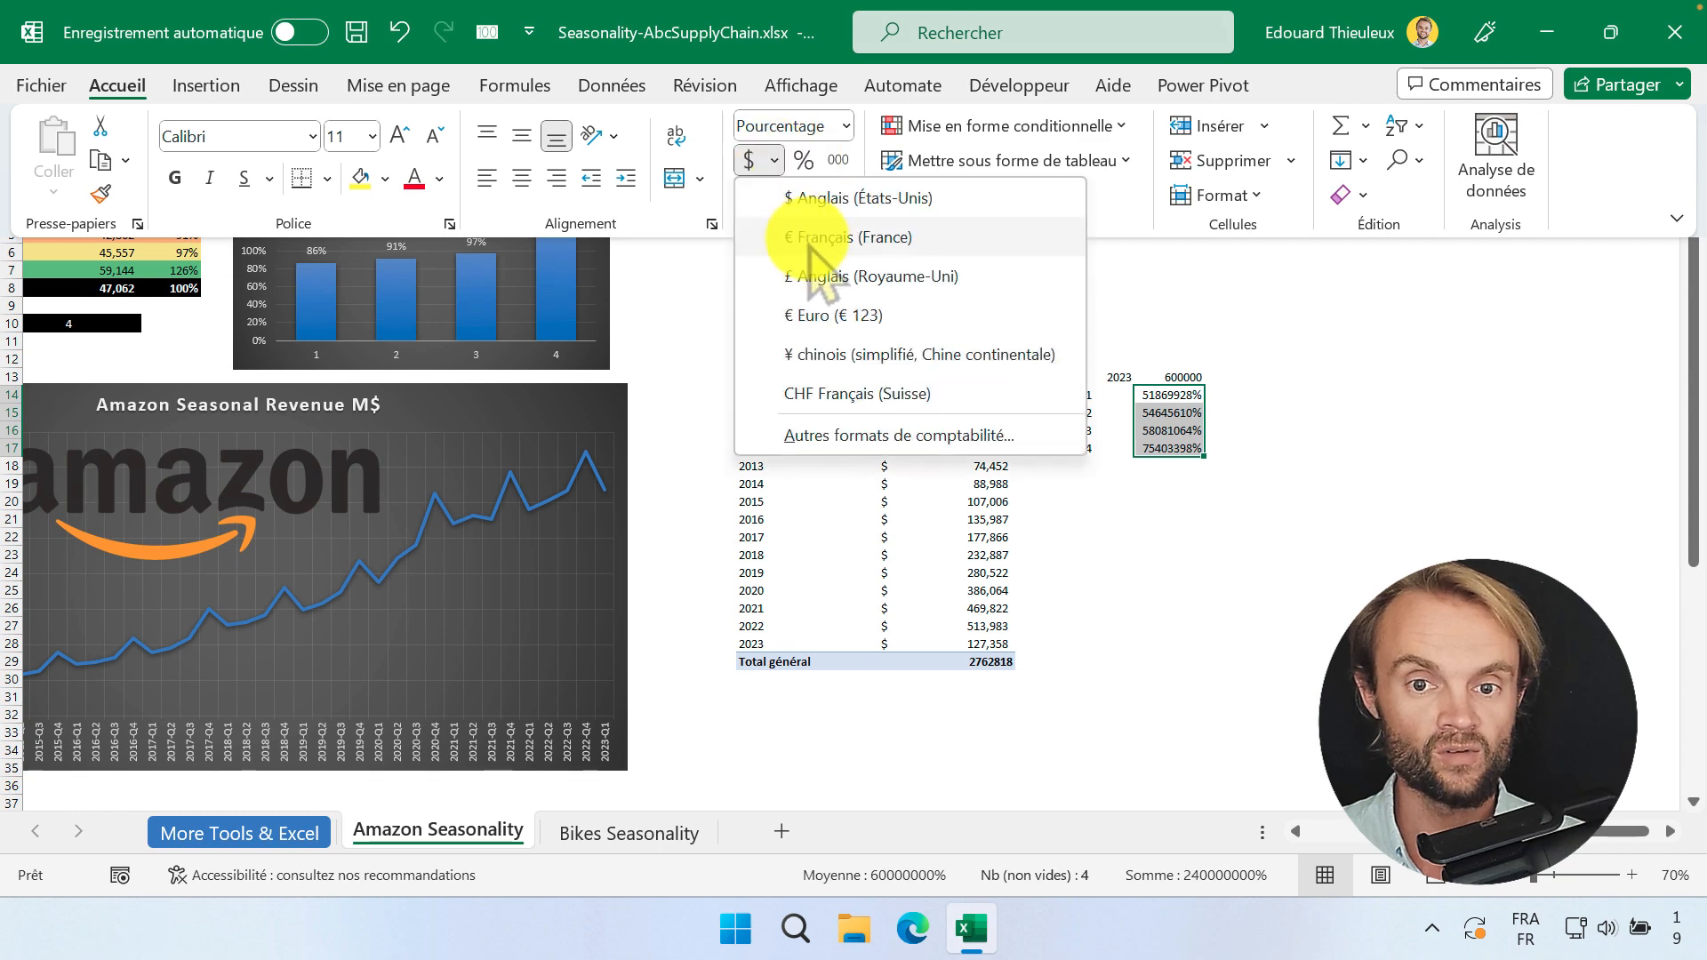
{"action": "left_click", "coordinate": [867, 199]}
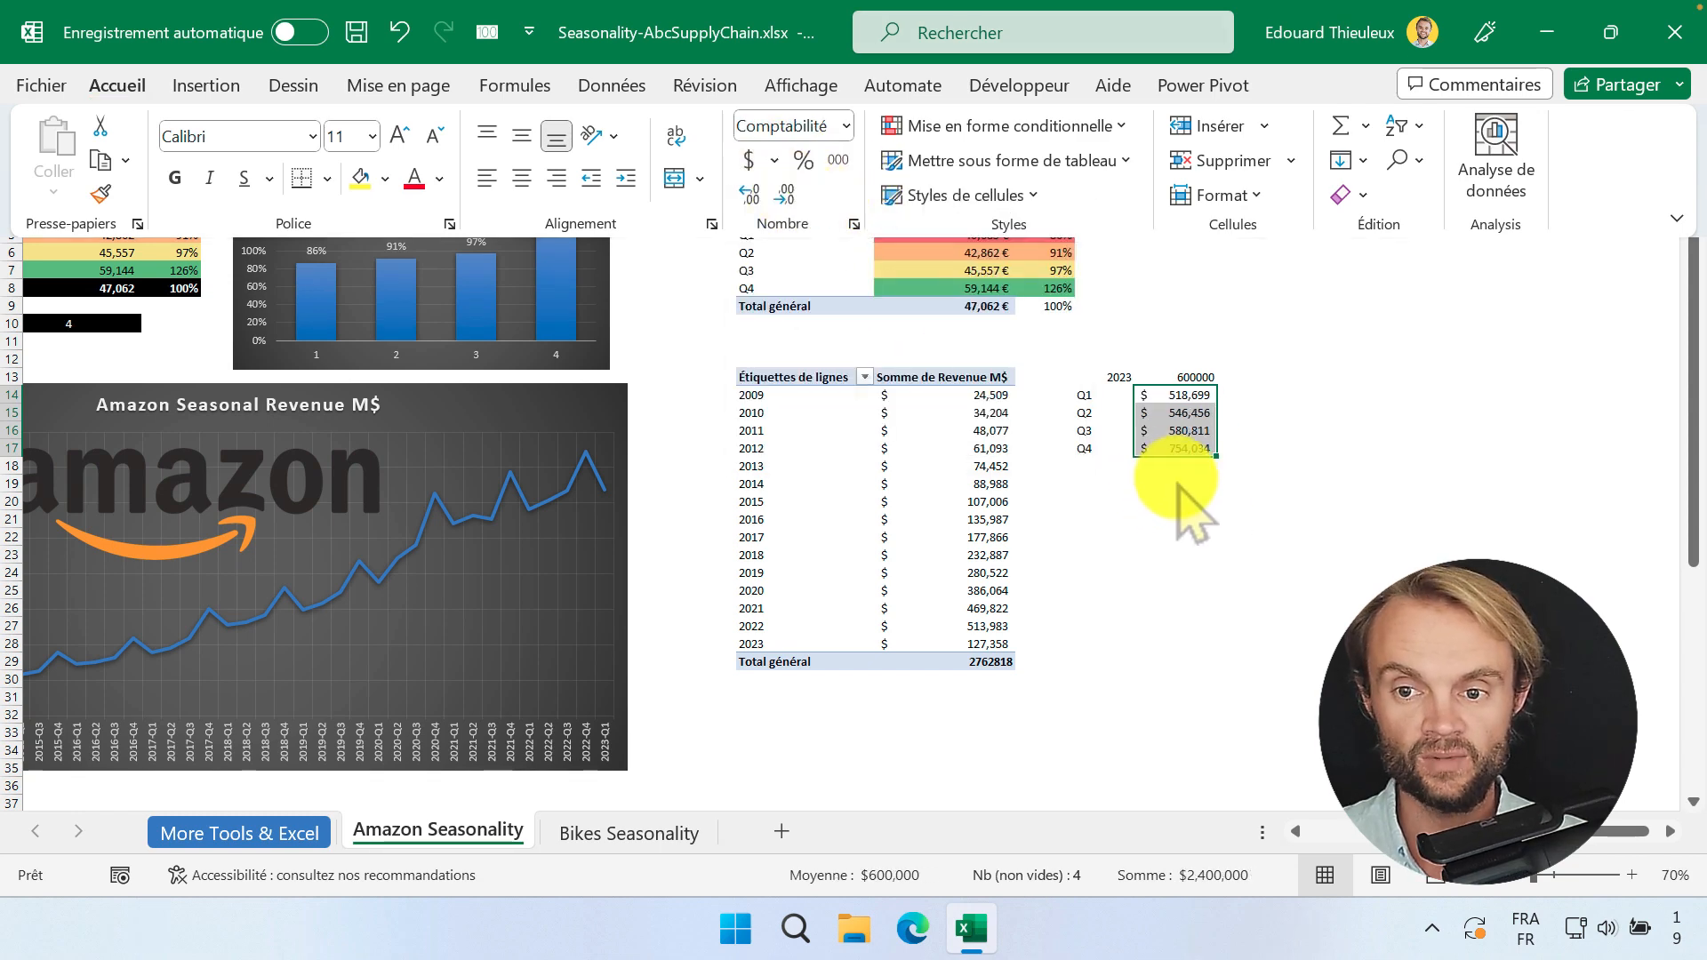
Step: Change the forecast formula in X14 to =$X$13*V5/4 and fill it down to X17
{"action": "left_click", "coordinate": [1200, 371]}
{"action": "left_click", "coordinate": [1182, 377]}
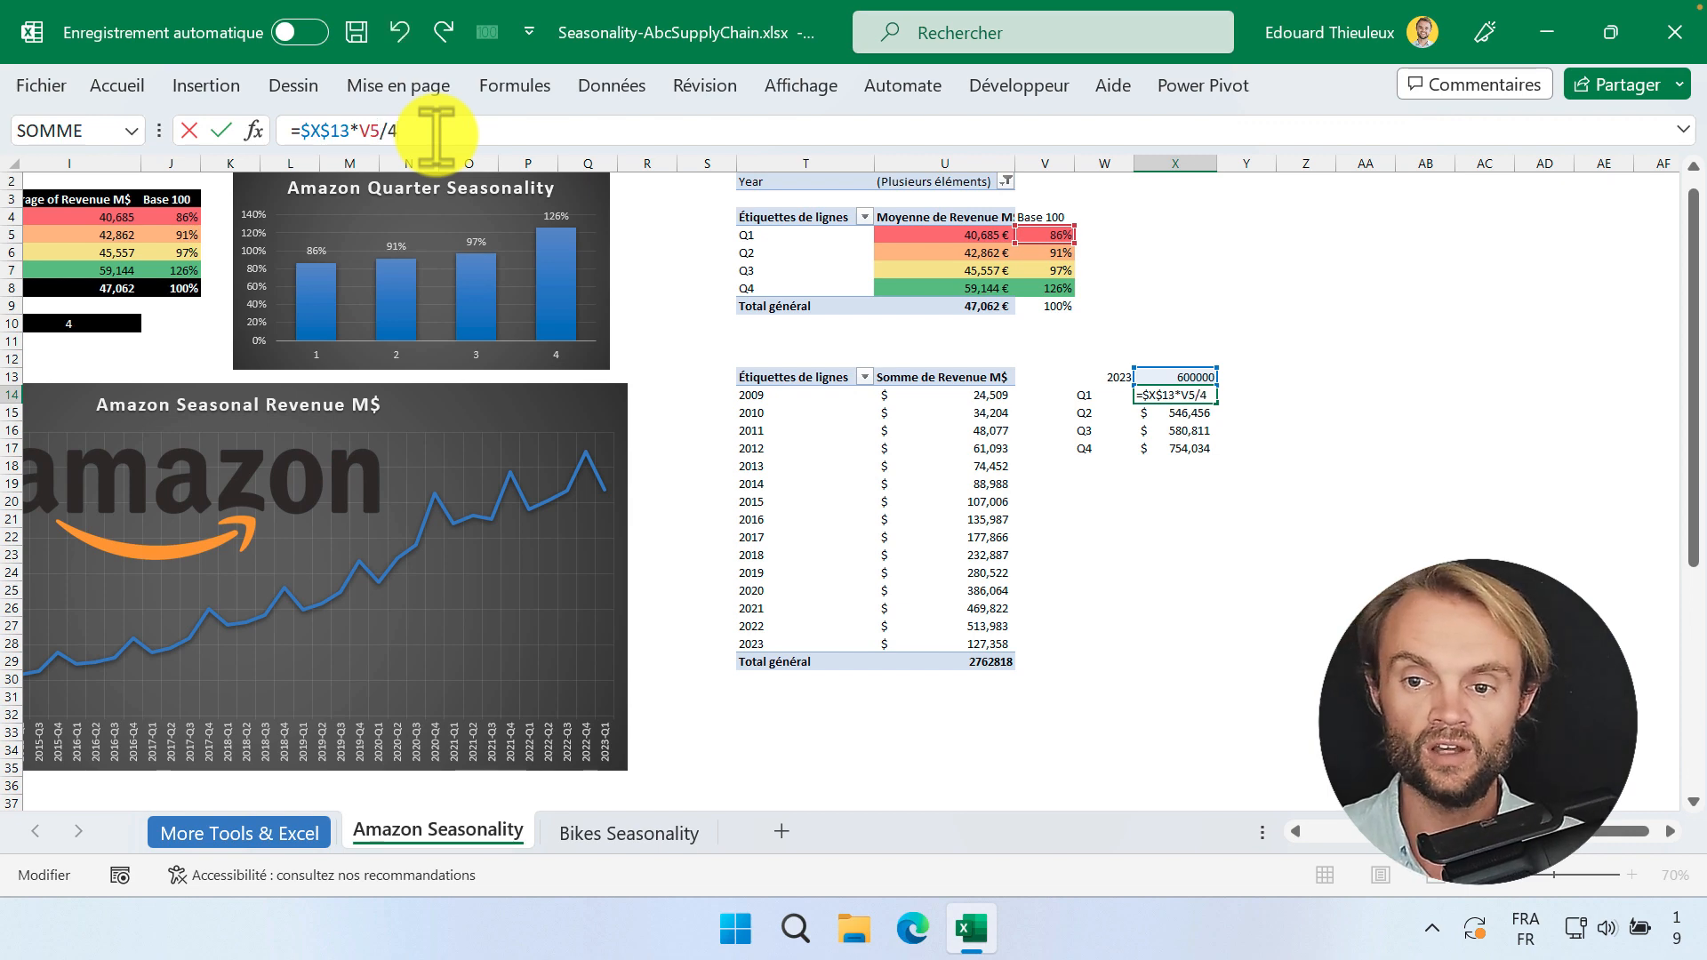
{"action": "key", "text": "Return"}
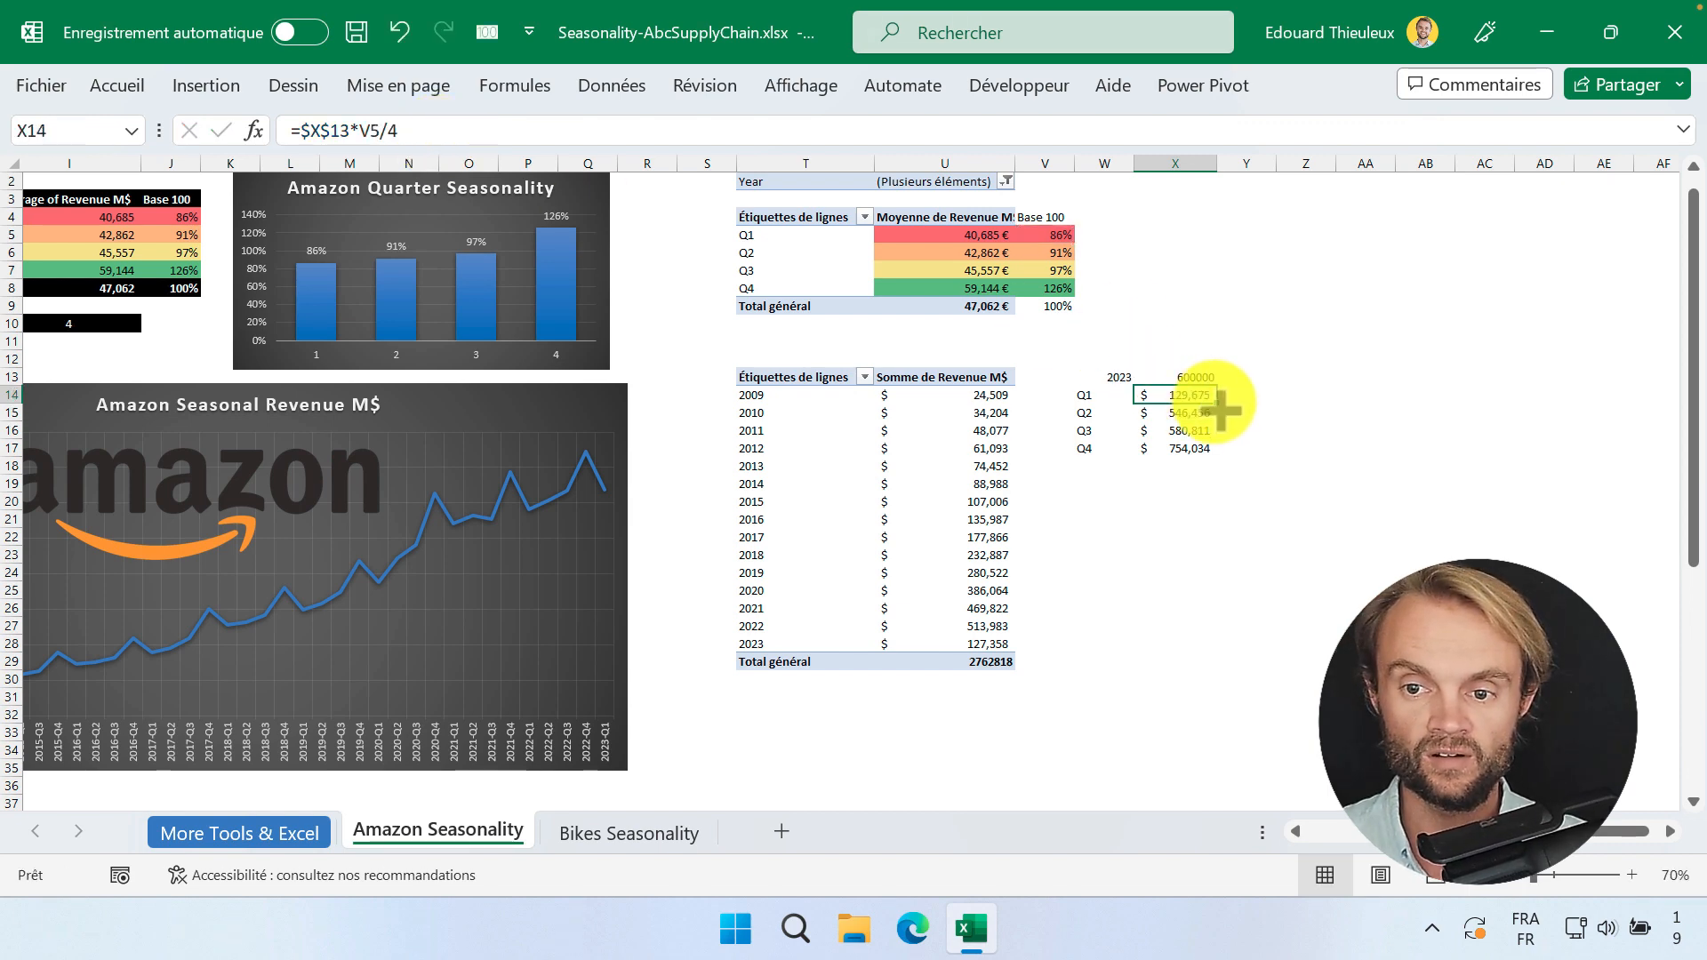
{"action": "double_click", "coordinate": [1217, 404]}
{"action": "left_click", "coordinate": [1309, 462]}
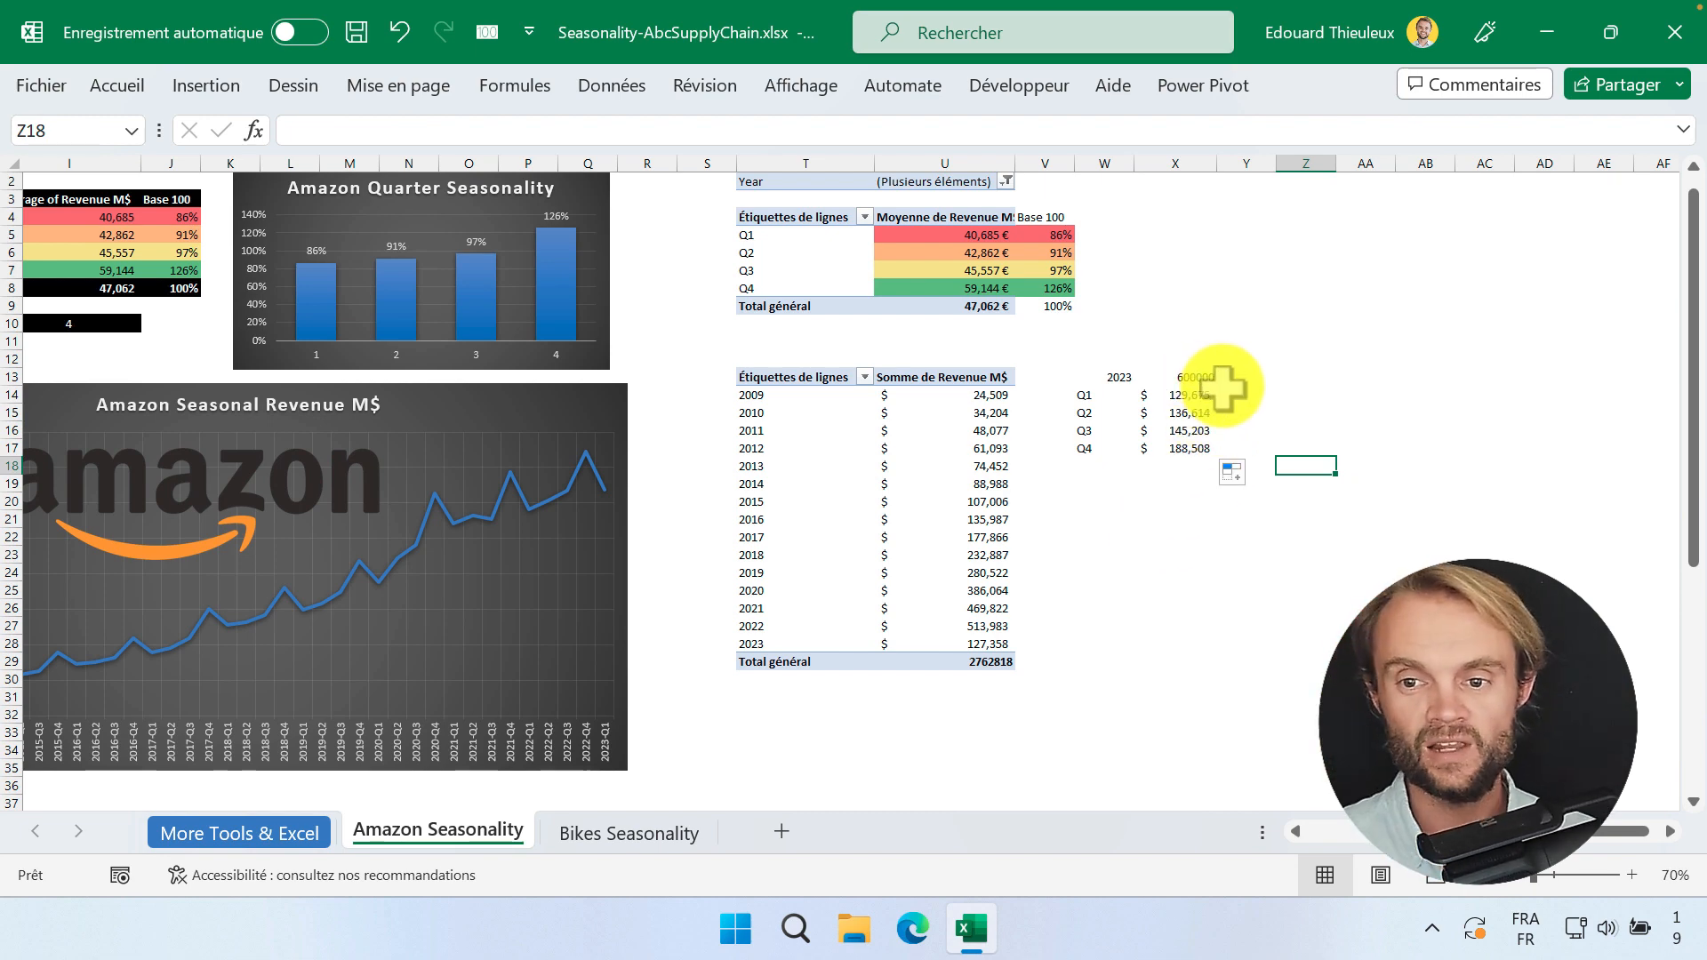
Step: Apply the green-yellow-red color scale to the quarterly forecast values in X14:X17
{"action": "left_click", "coordinate": [1190, 449]}
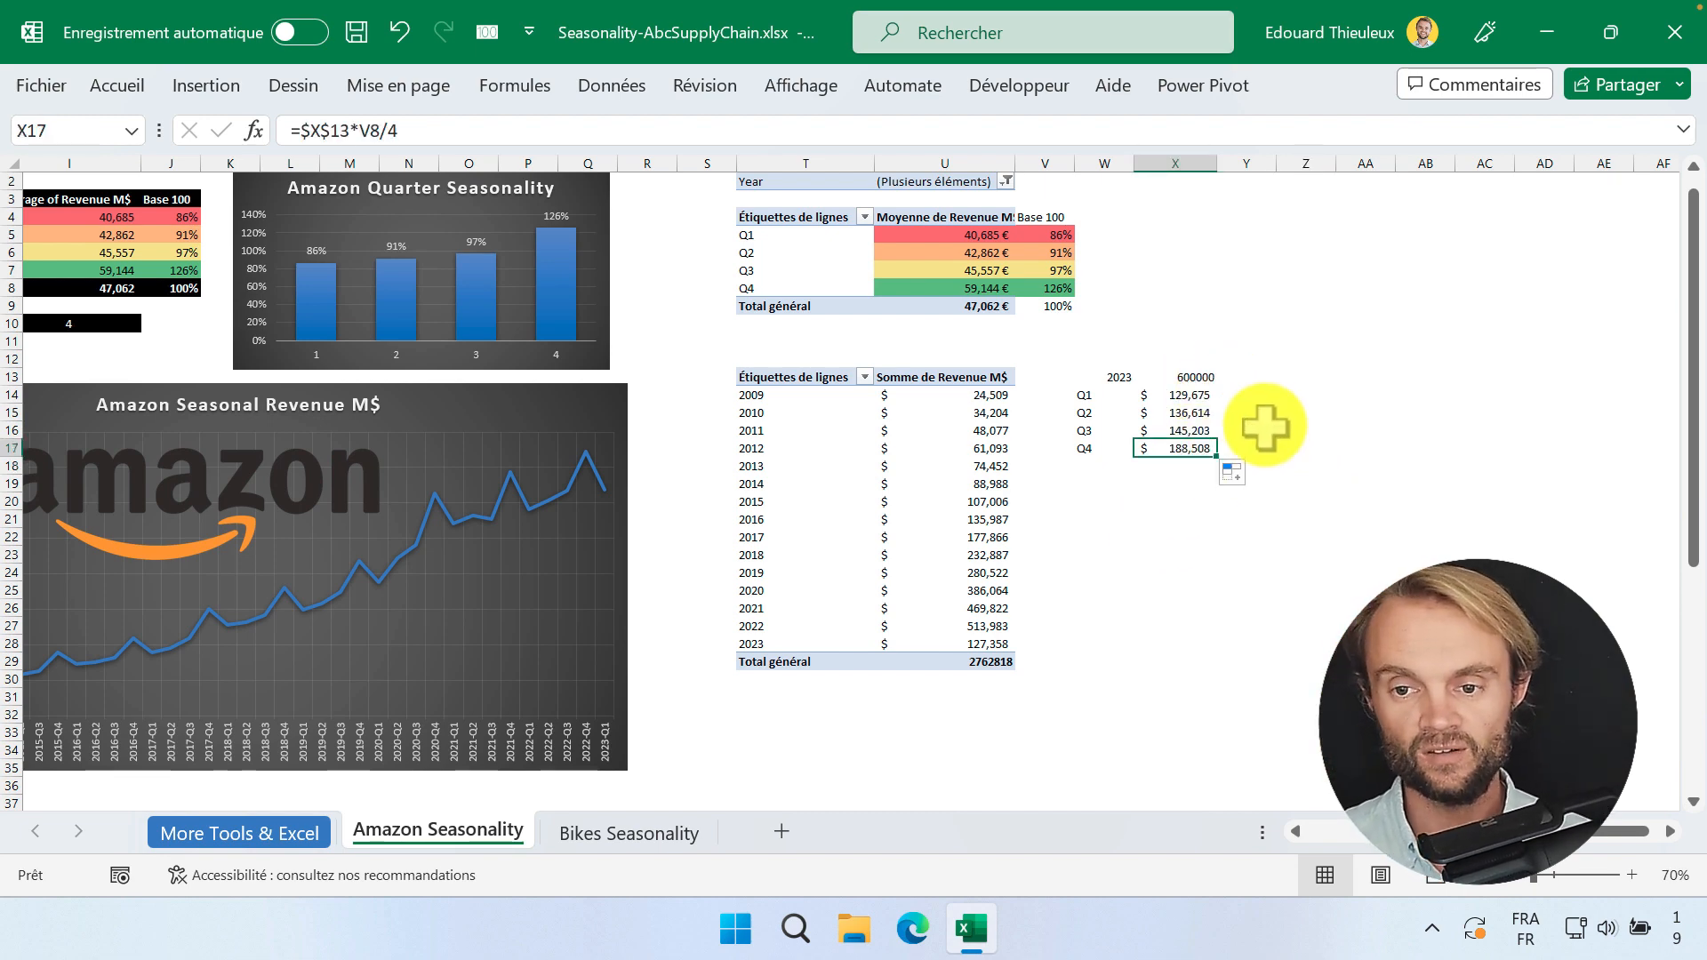
{"action": "left_click_drag", "start_coordinate": [1178, 396], "coordinate": [1190, 448]}
{"action": "left_click", "coordinate": [117, 85]}
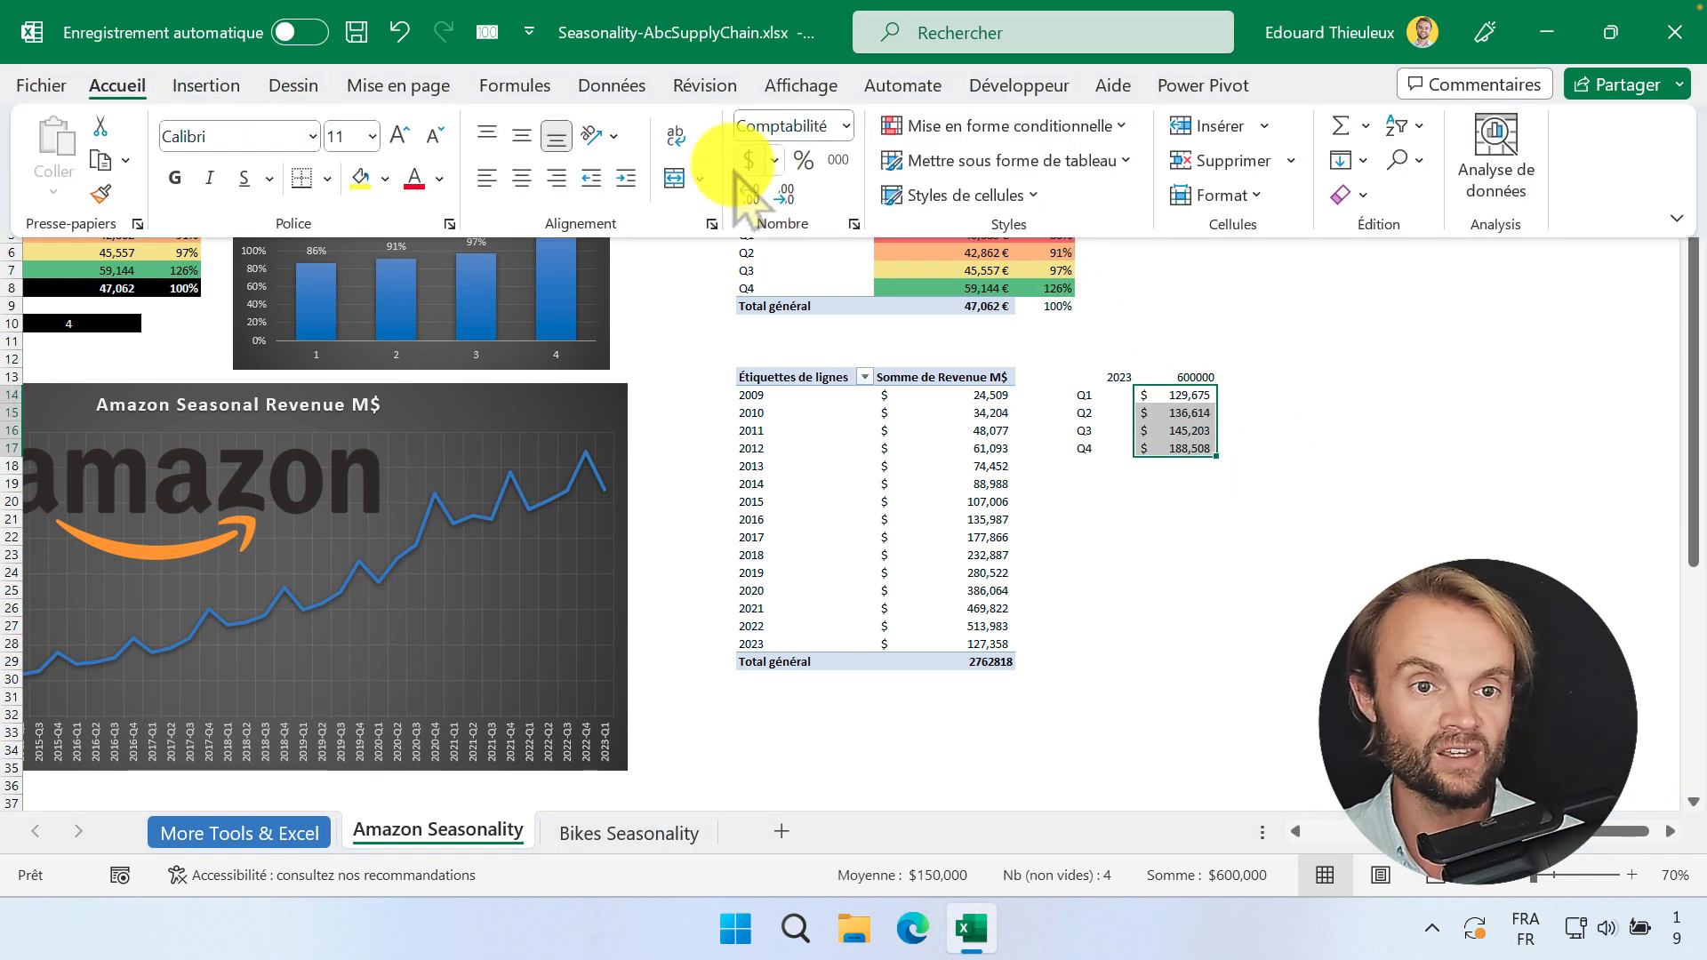
{"action": "left_click", "coordinate": [925, 129]}
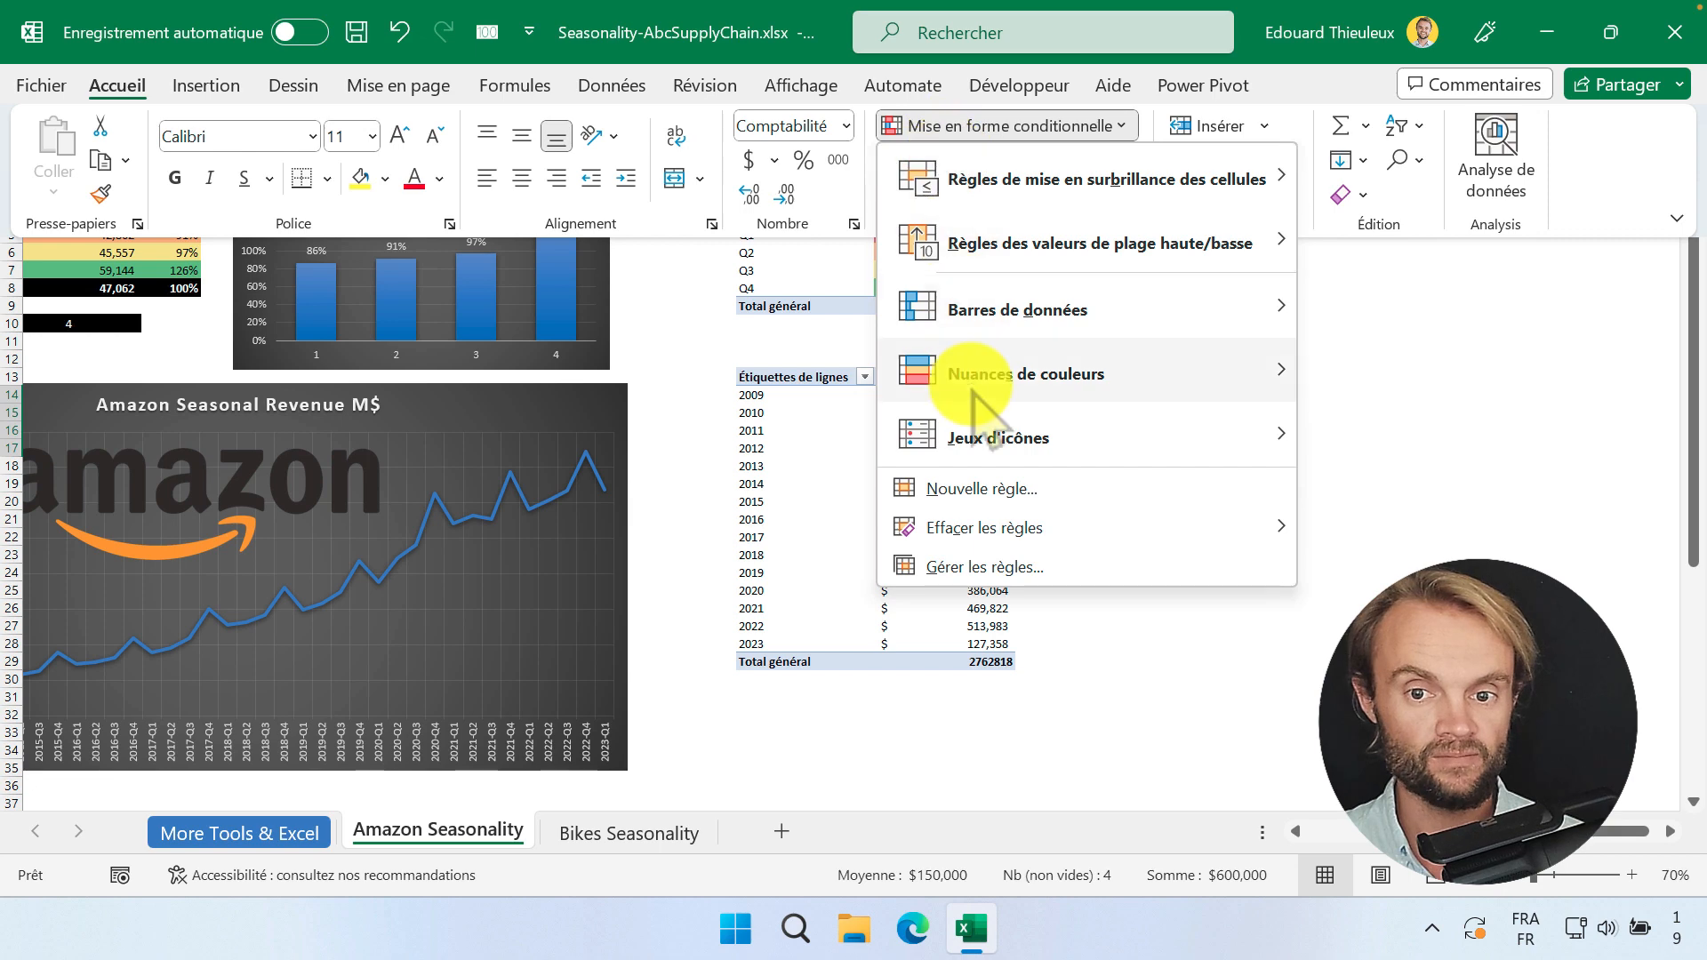
{"action": "mouse_move", "coordinate": [974, 394]}
{"action": "left_click", "coordinate": [1320, 360]}
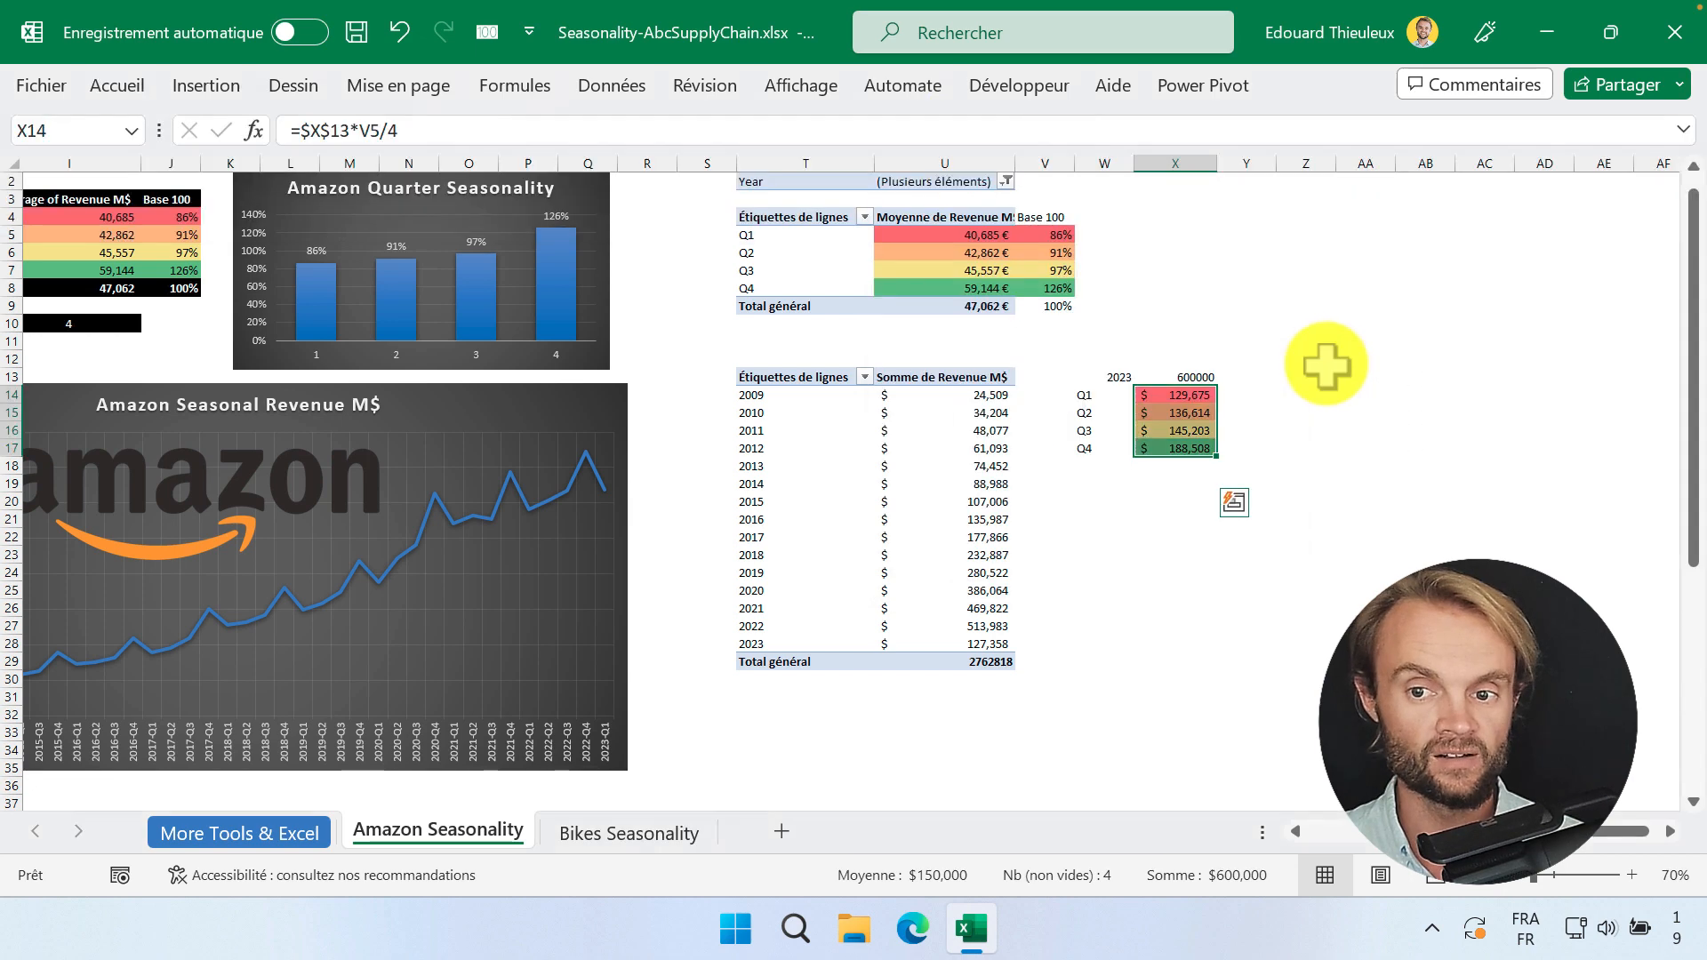
{"action": "left_click", "coordinate": [1304, 412]}
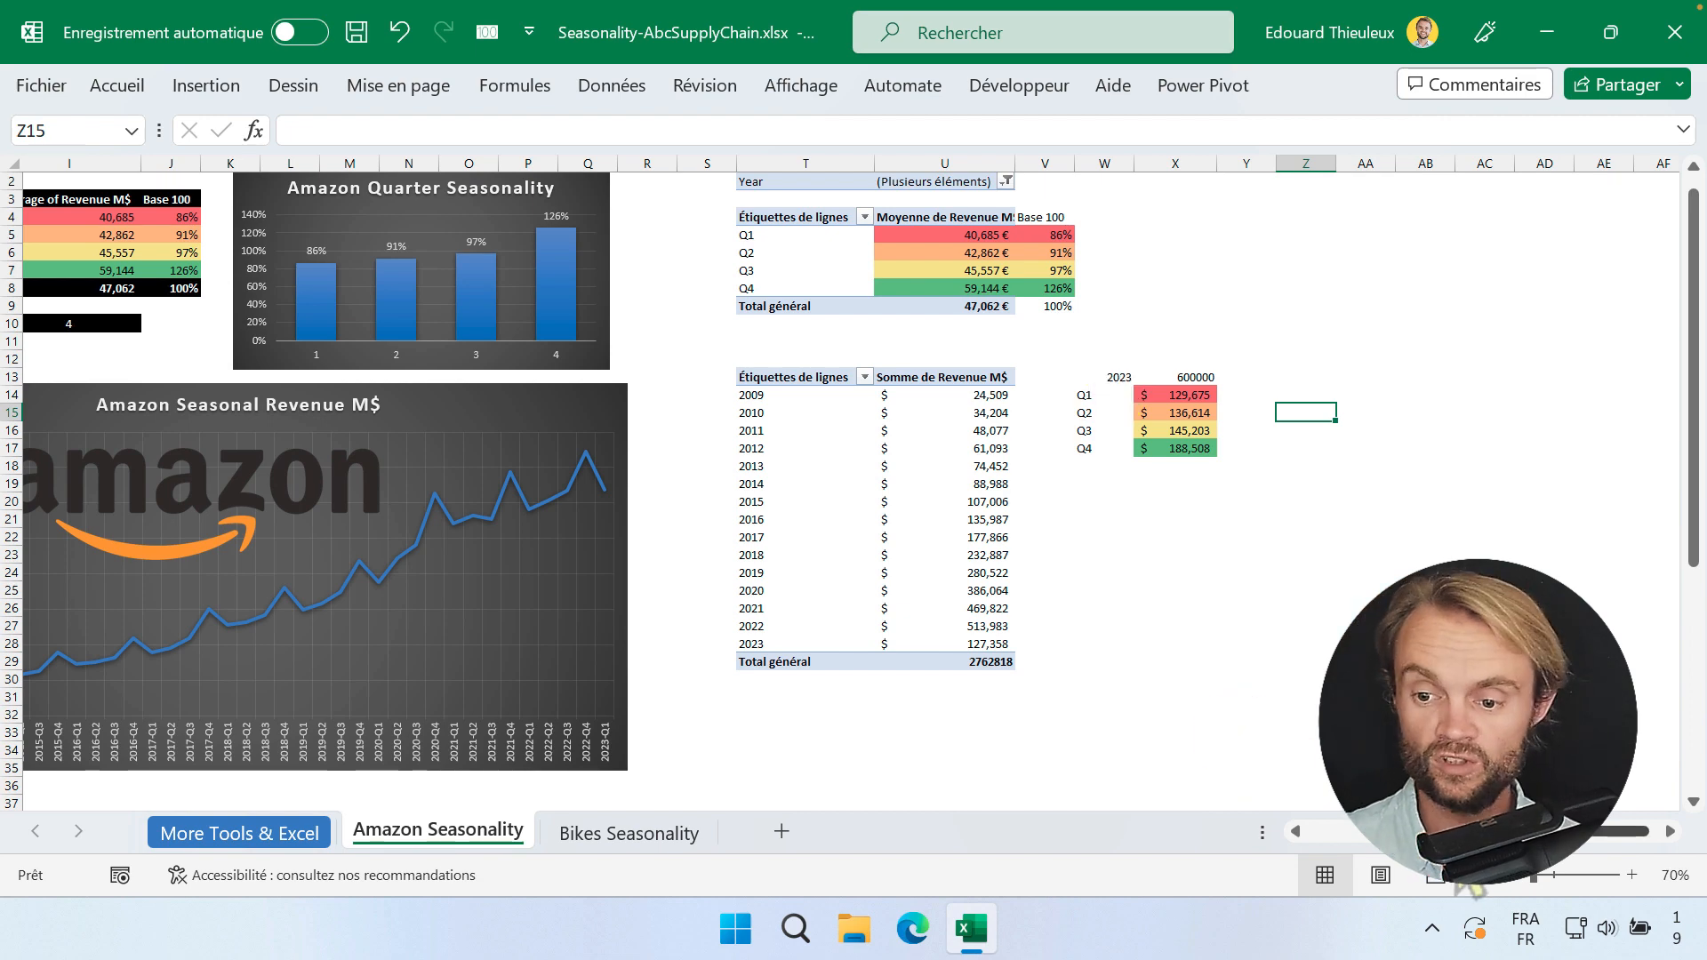
{"action": "left_click_drag", "start_coordinate": [1458, 833], "coordinate": [1574, 832]}
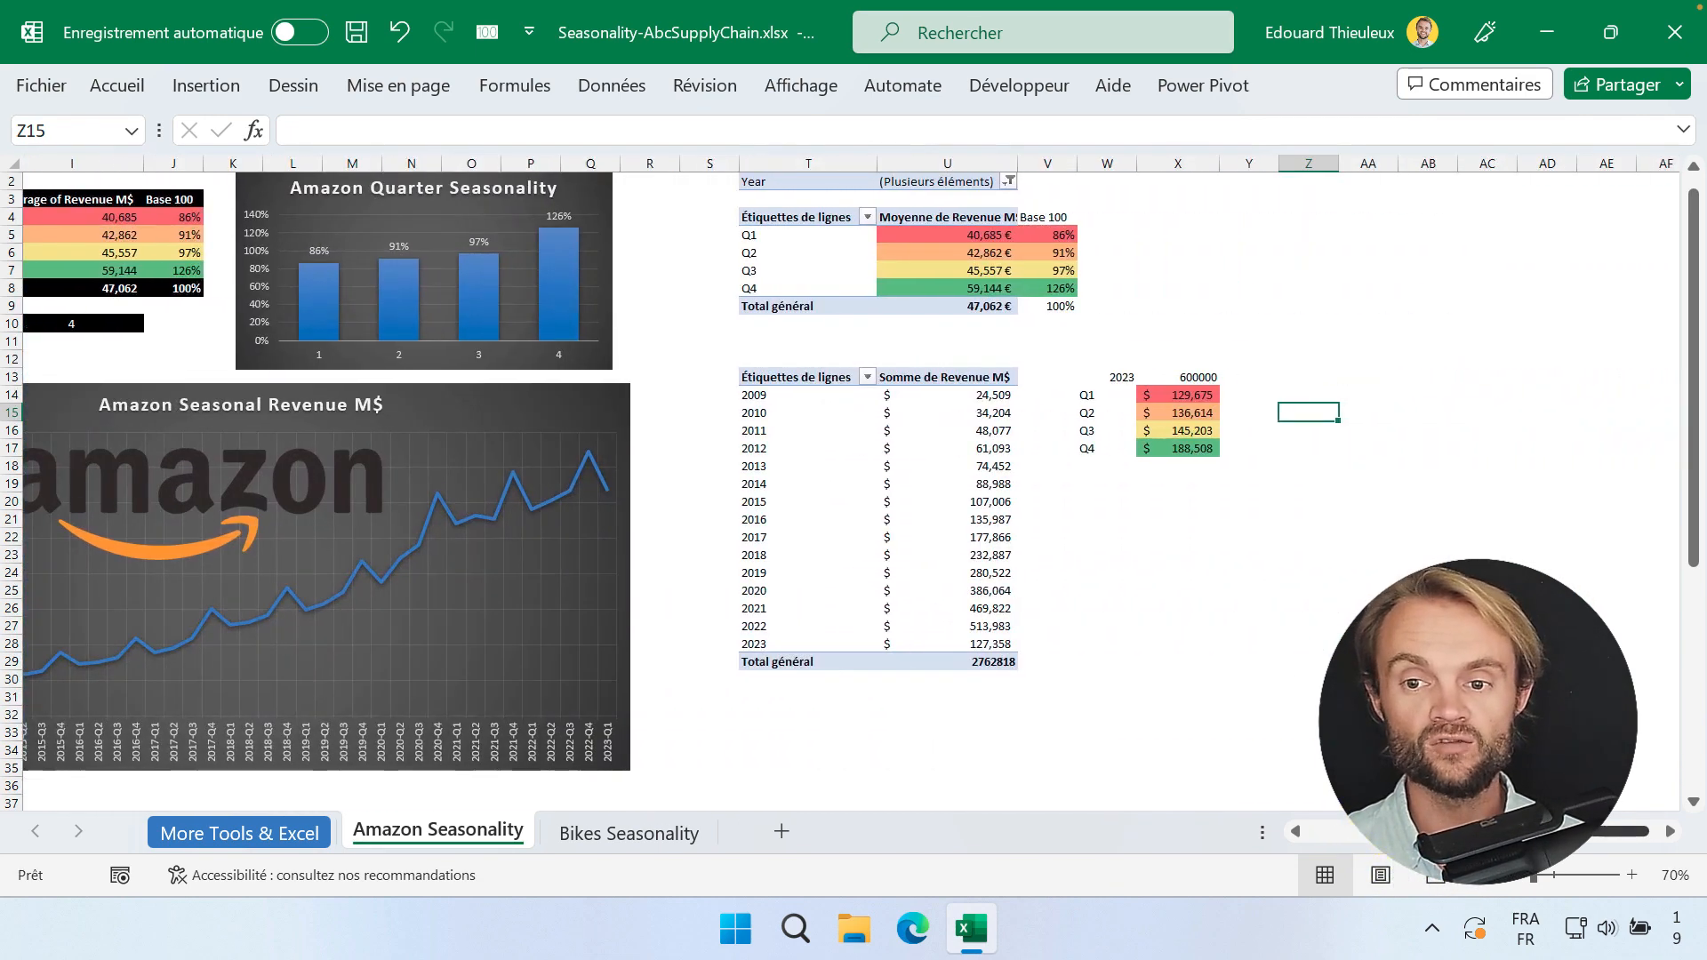
{"action": "left_click", "coordinate": [1195, 377]}
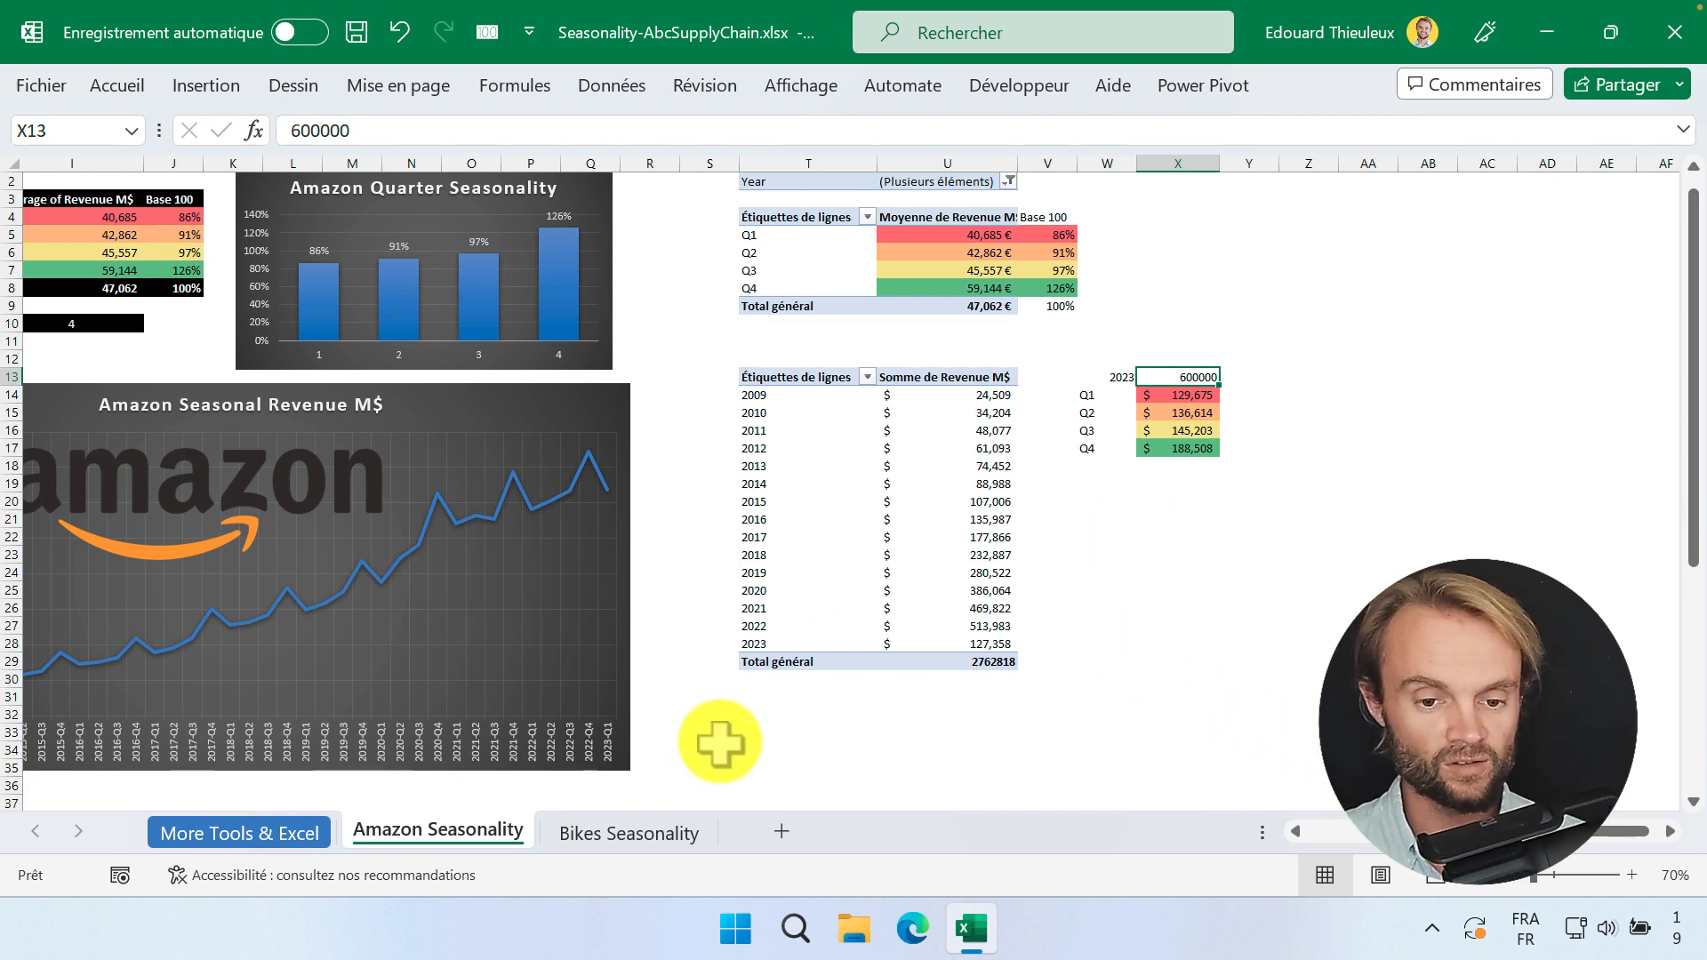
Step: Open the Bikes Seasonality sheet and examine its monthly seasonality table, Base 100 chart and 2023 forecast
{"action": "left_click", "coordinate": [642, 840]}
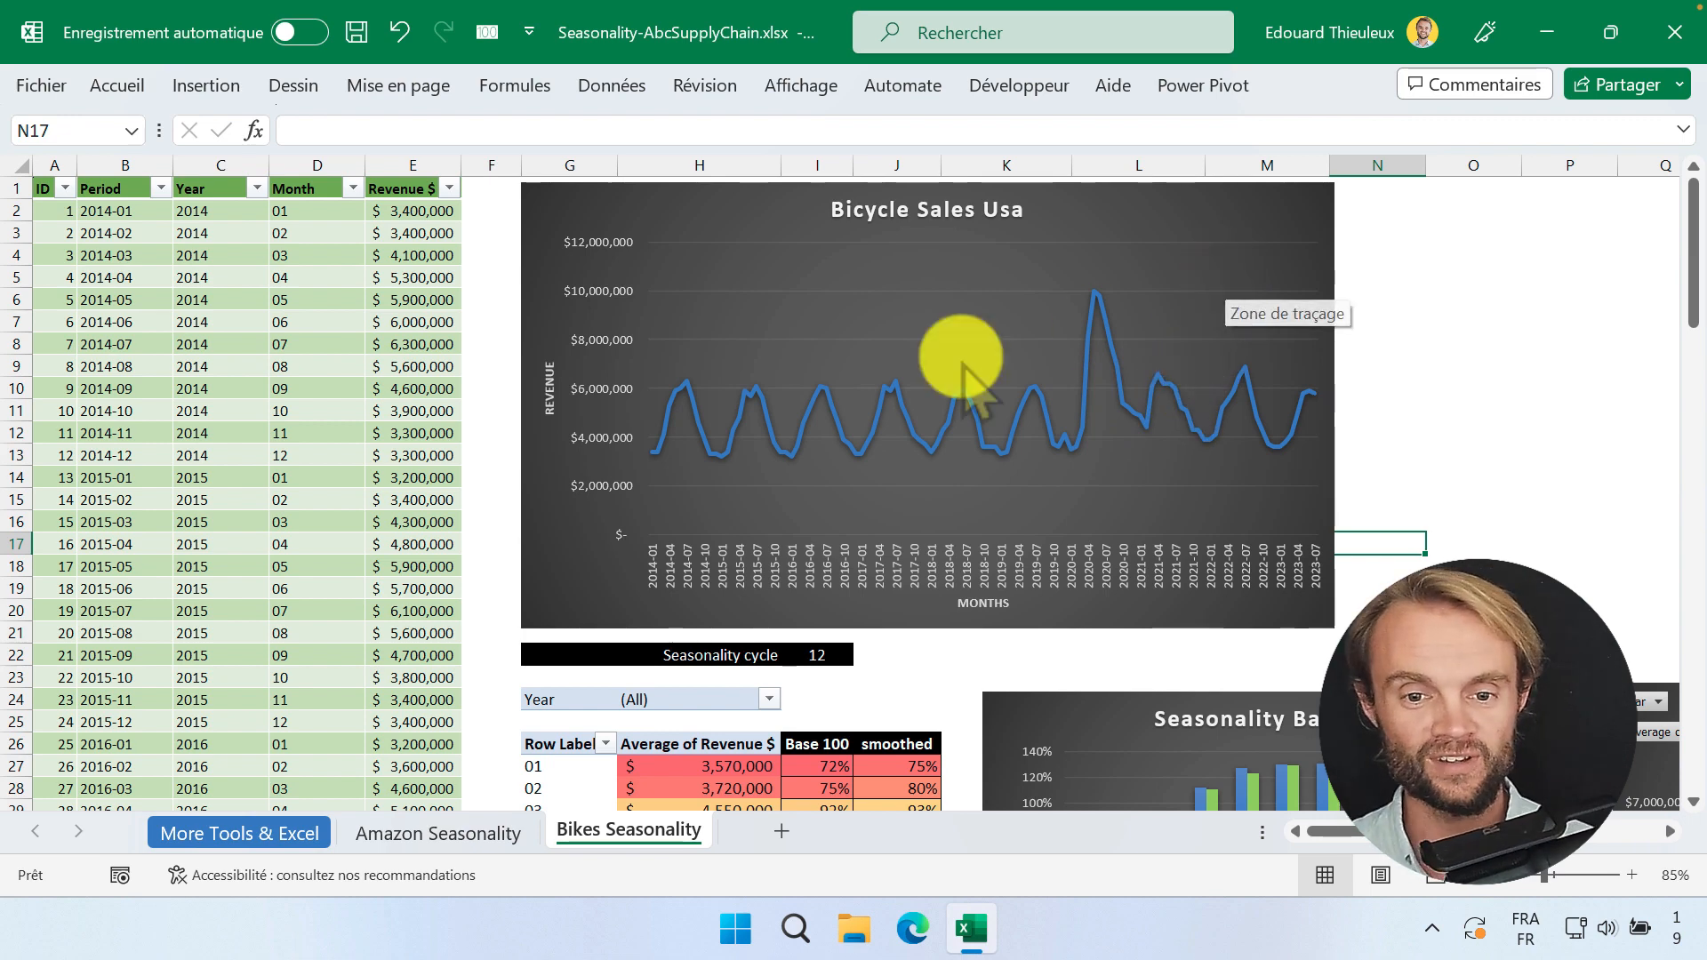
{"action": "scroll", "coordinate": [674, 419], "scroll_direction": "down", "scroll_amount": 4}
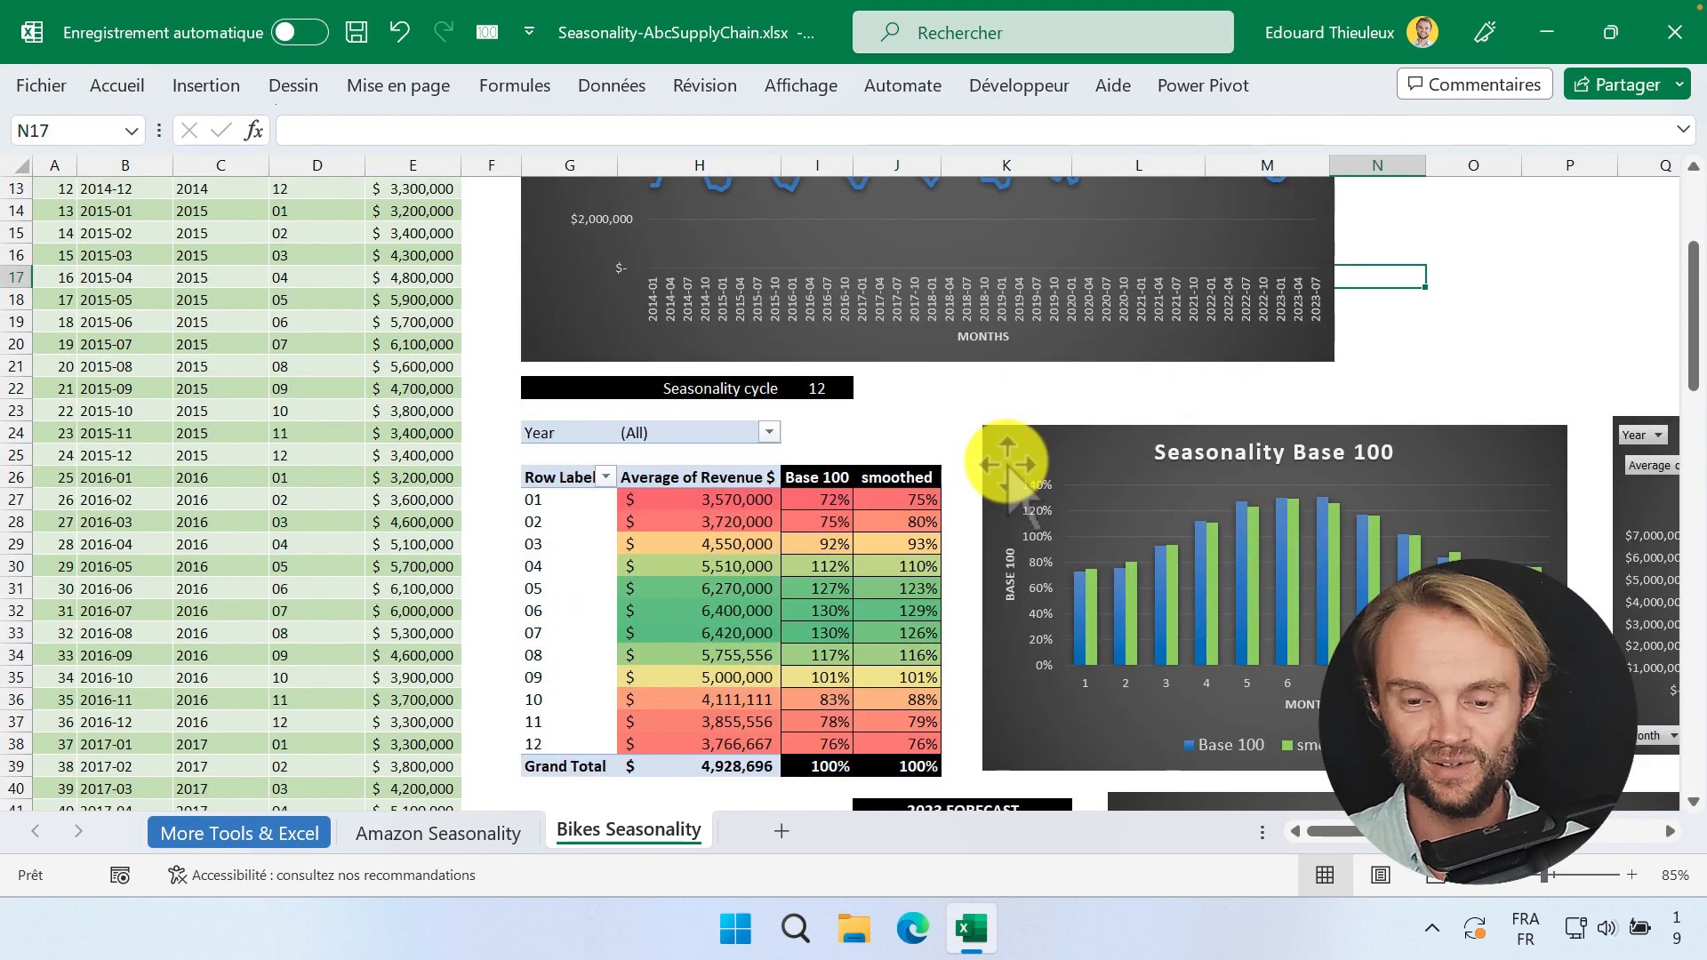
{"action": "scroll", "coordinate": [915, 429], "scroll_direction": "down", "scroll_amount": 1}
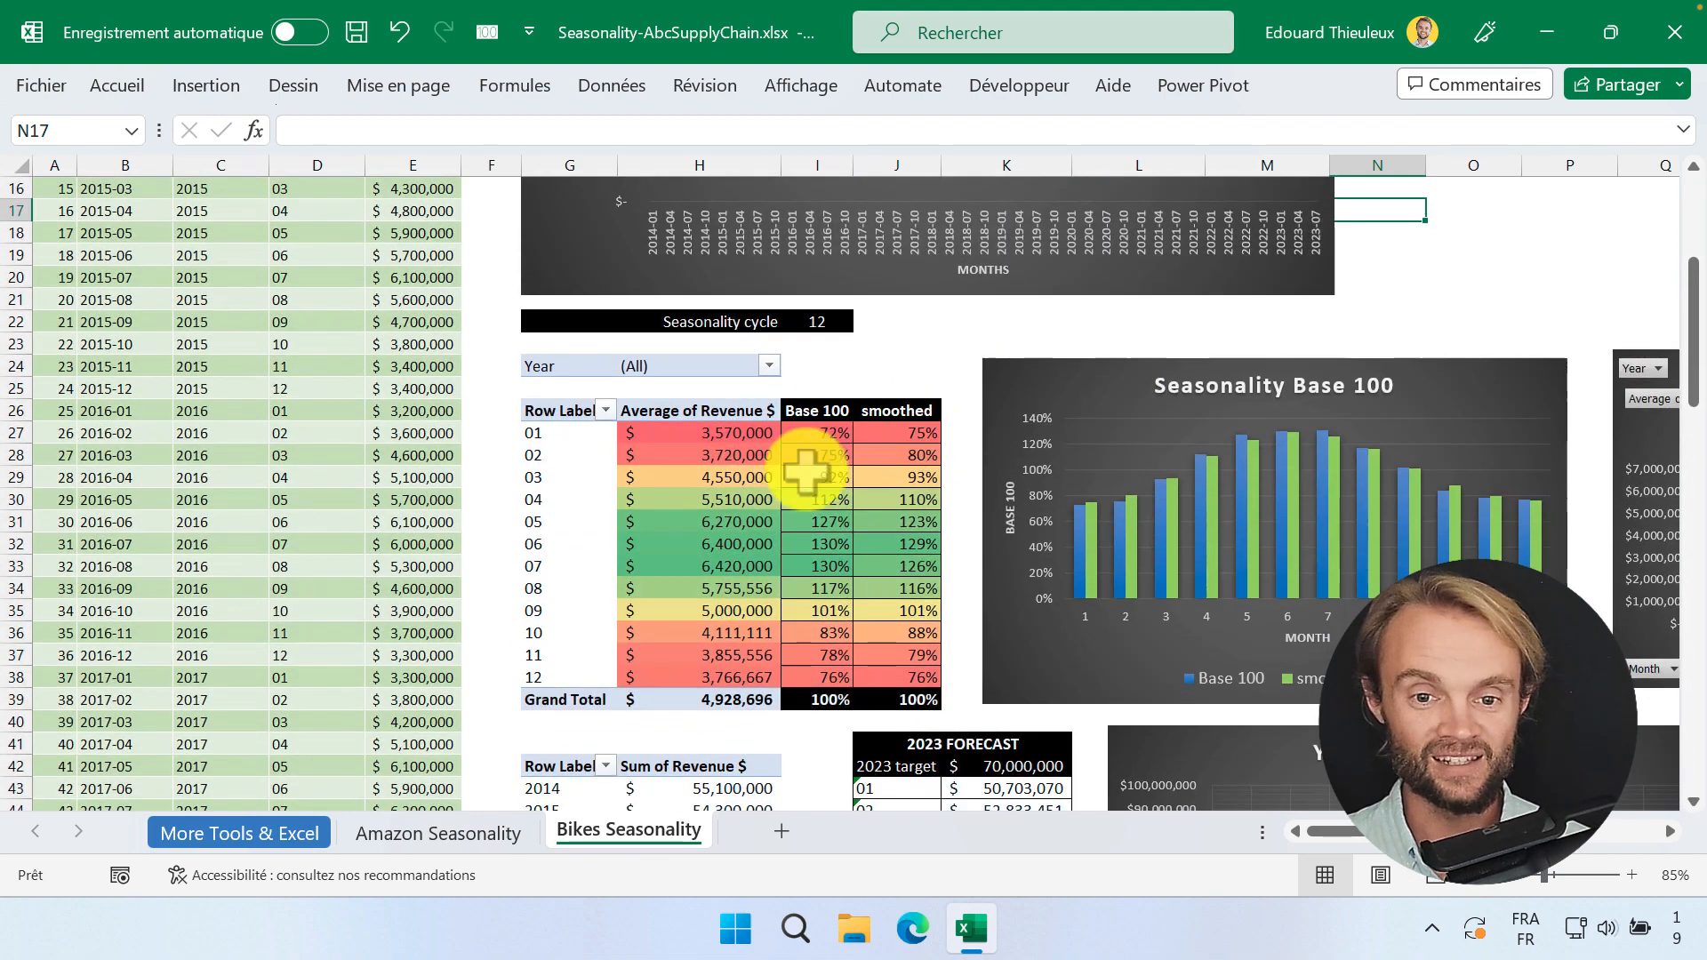
Step: Insert a pivot table based on the monthly bike sales table in the existing Bikes Seasonality sheet at P2
{"action": "scroll", "coordinate": [866, 463], "scroll_direction": "up", "scroll_amount": 4}
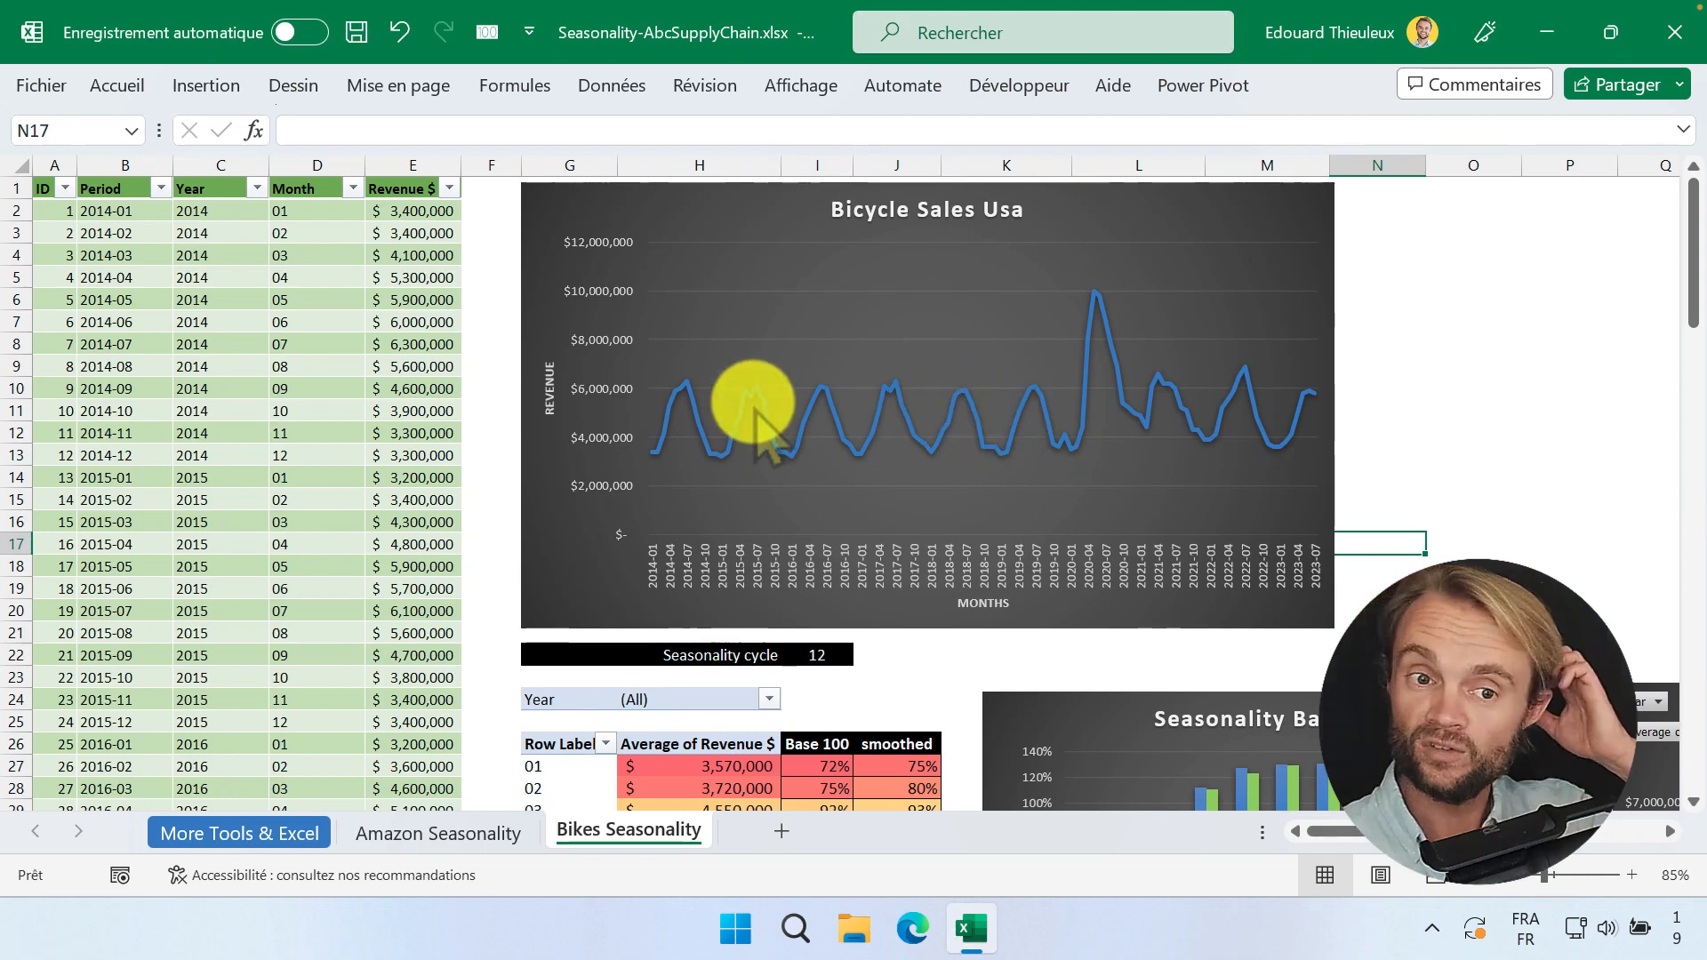
{"action": "mouse_move", "coordinate": [750, 407]}
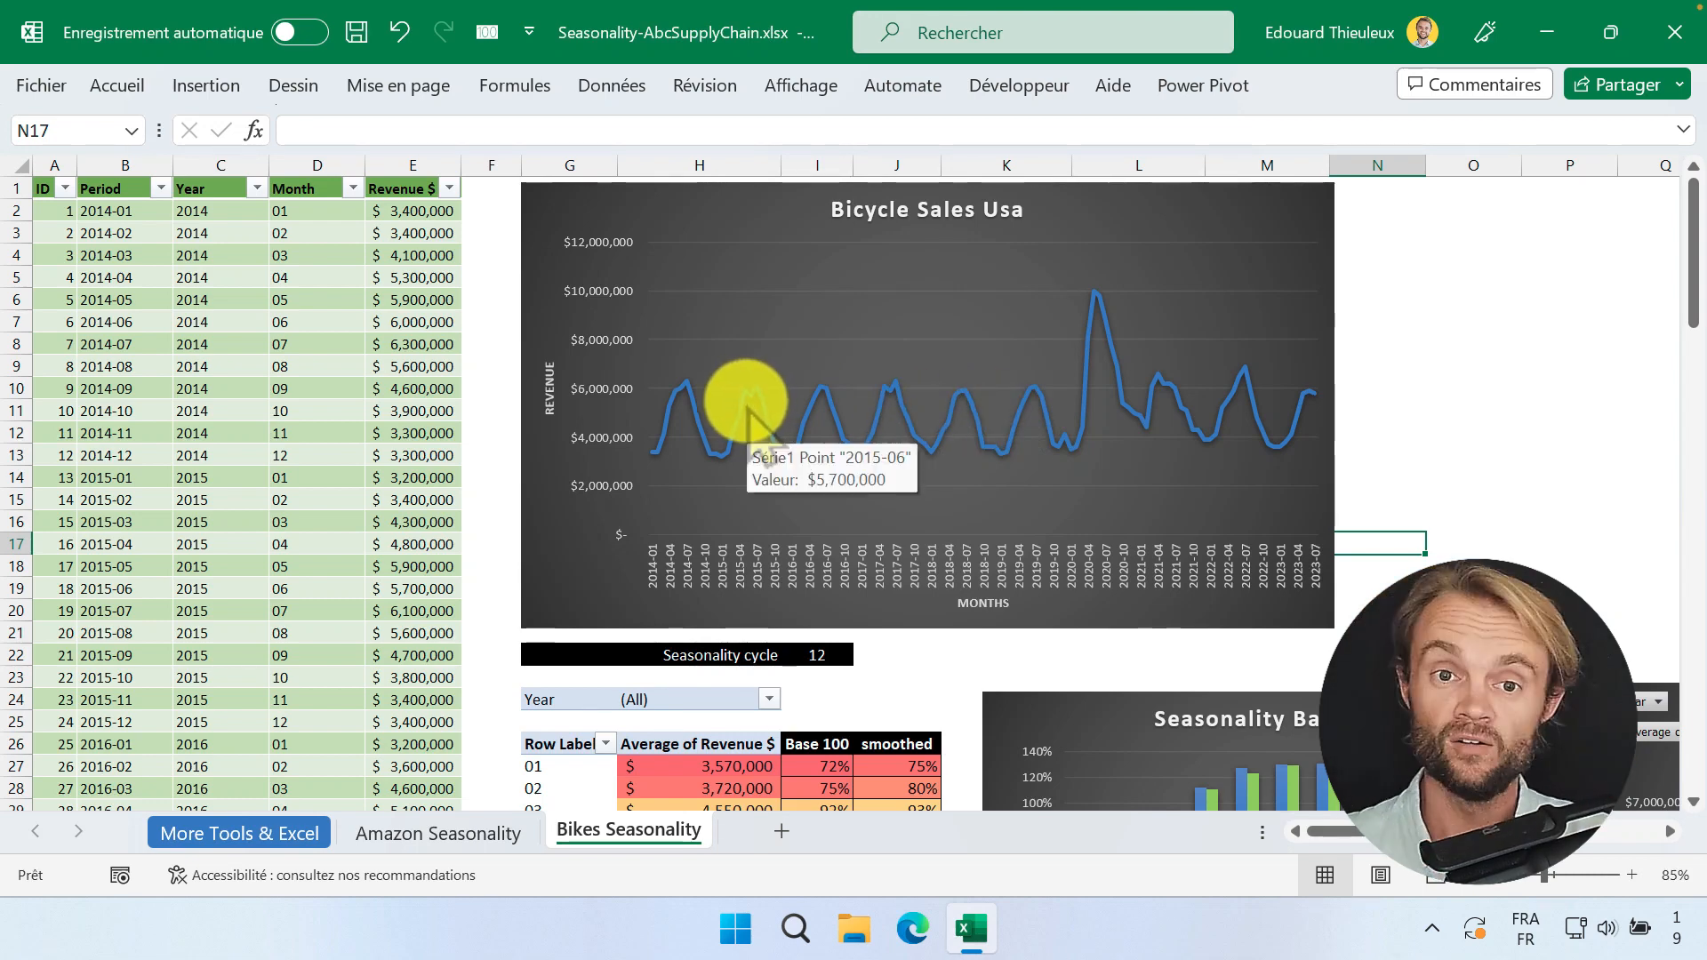
{"action": "left_click", "coordinate": [213, 320]}
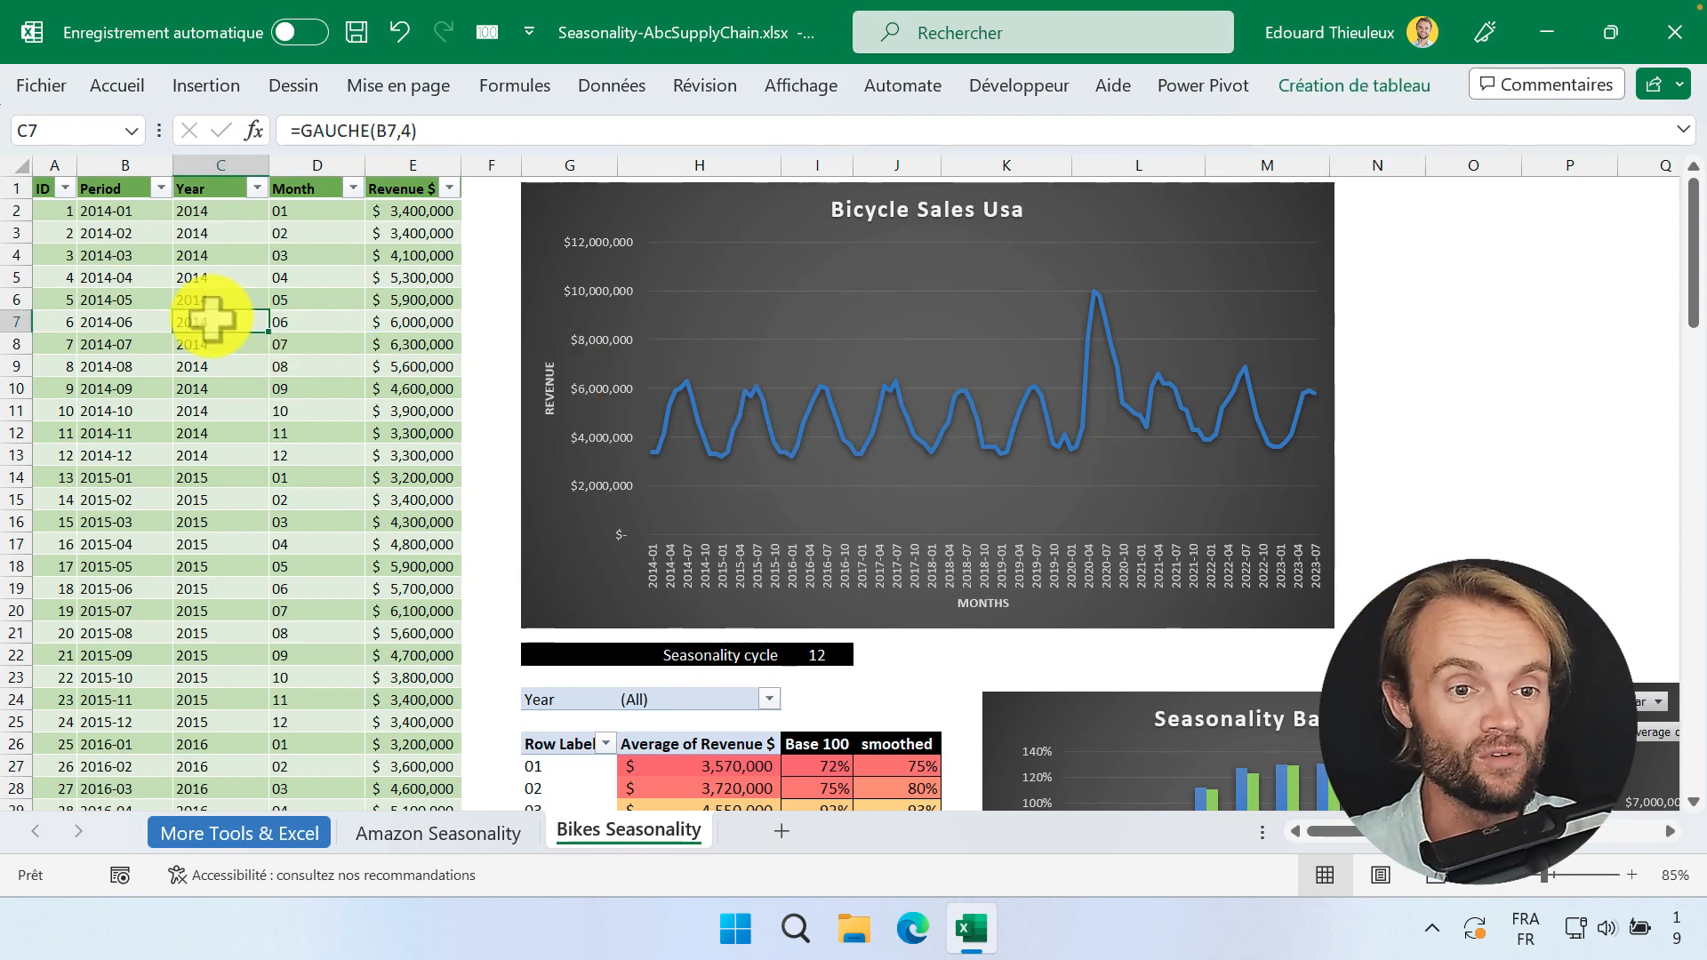
{"action": "left_click", "coordinate": [215, 89]}
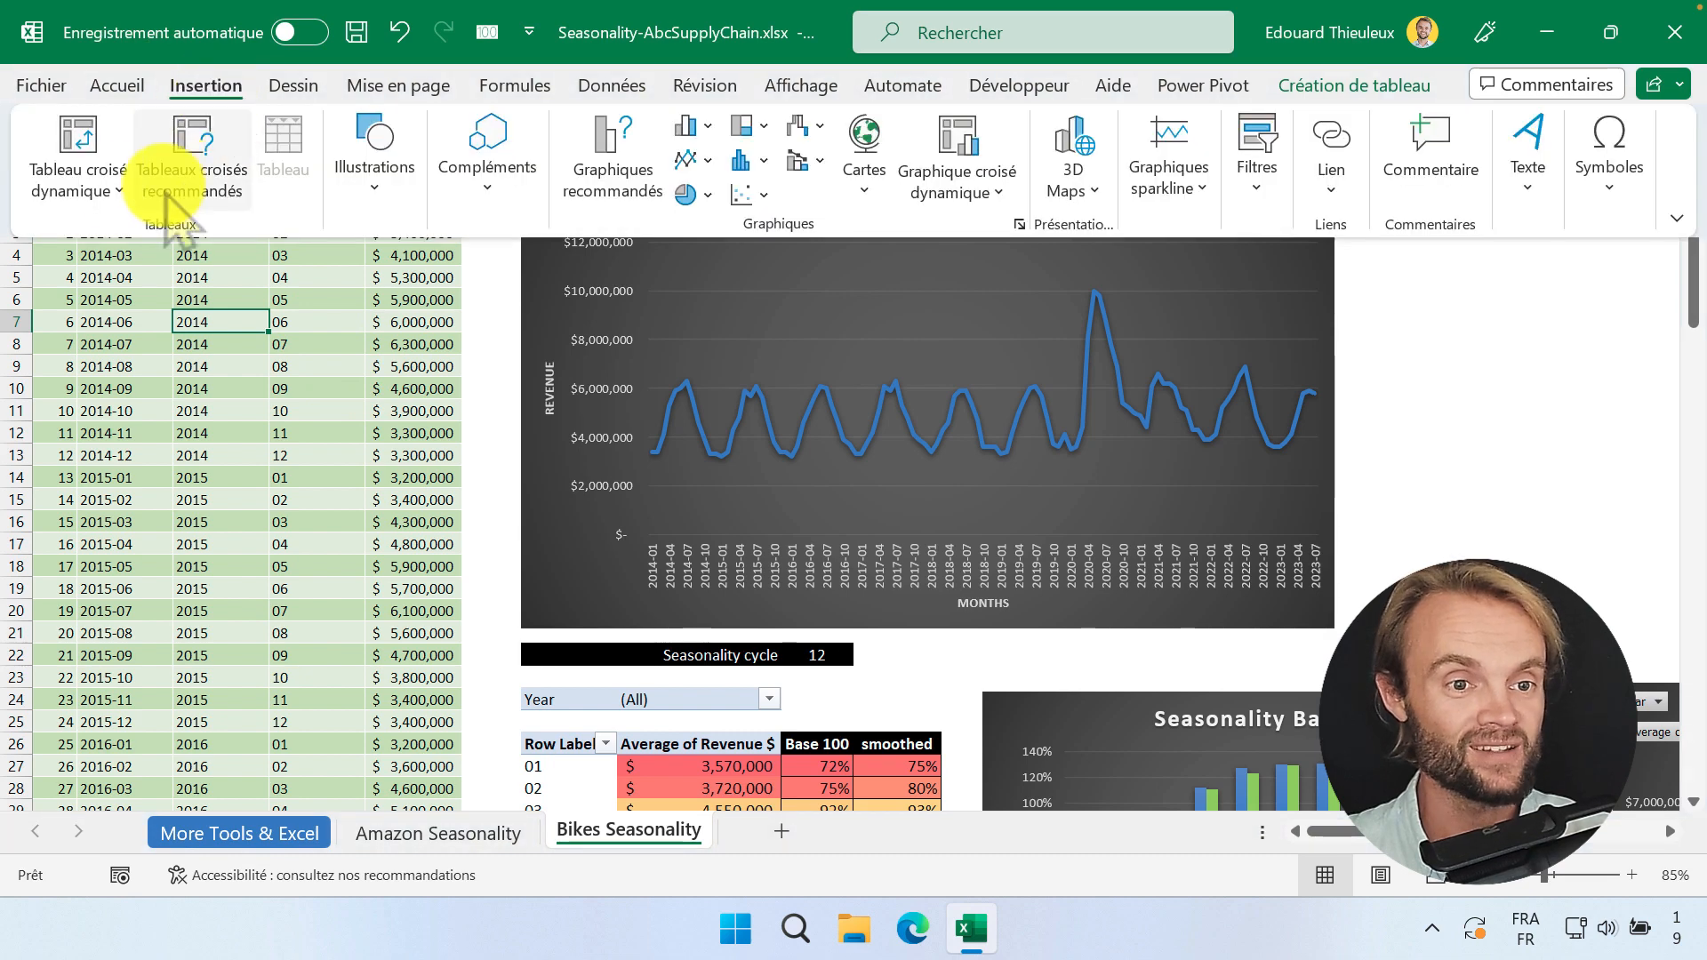
{"action": "left_click", "coordinate": [85, 177]}
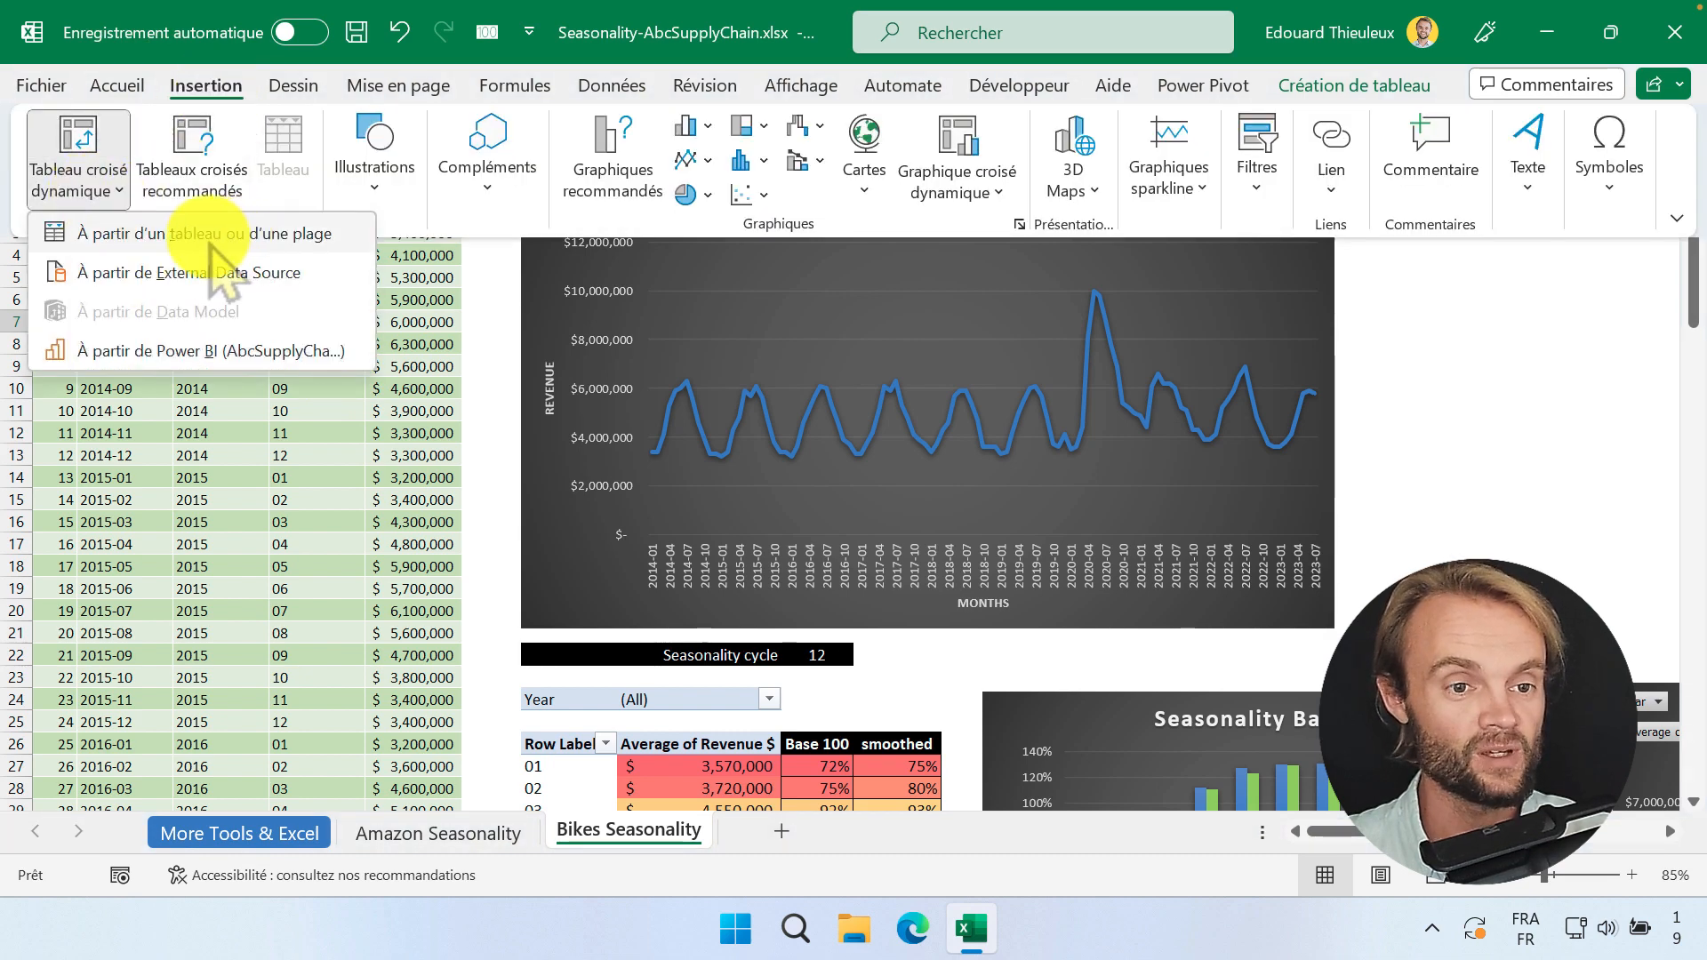
{"action": "left_click", "coordinate": [211, 238]}
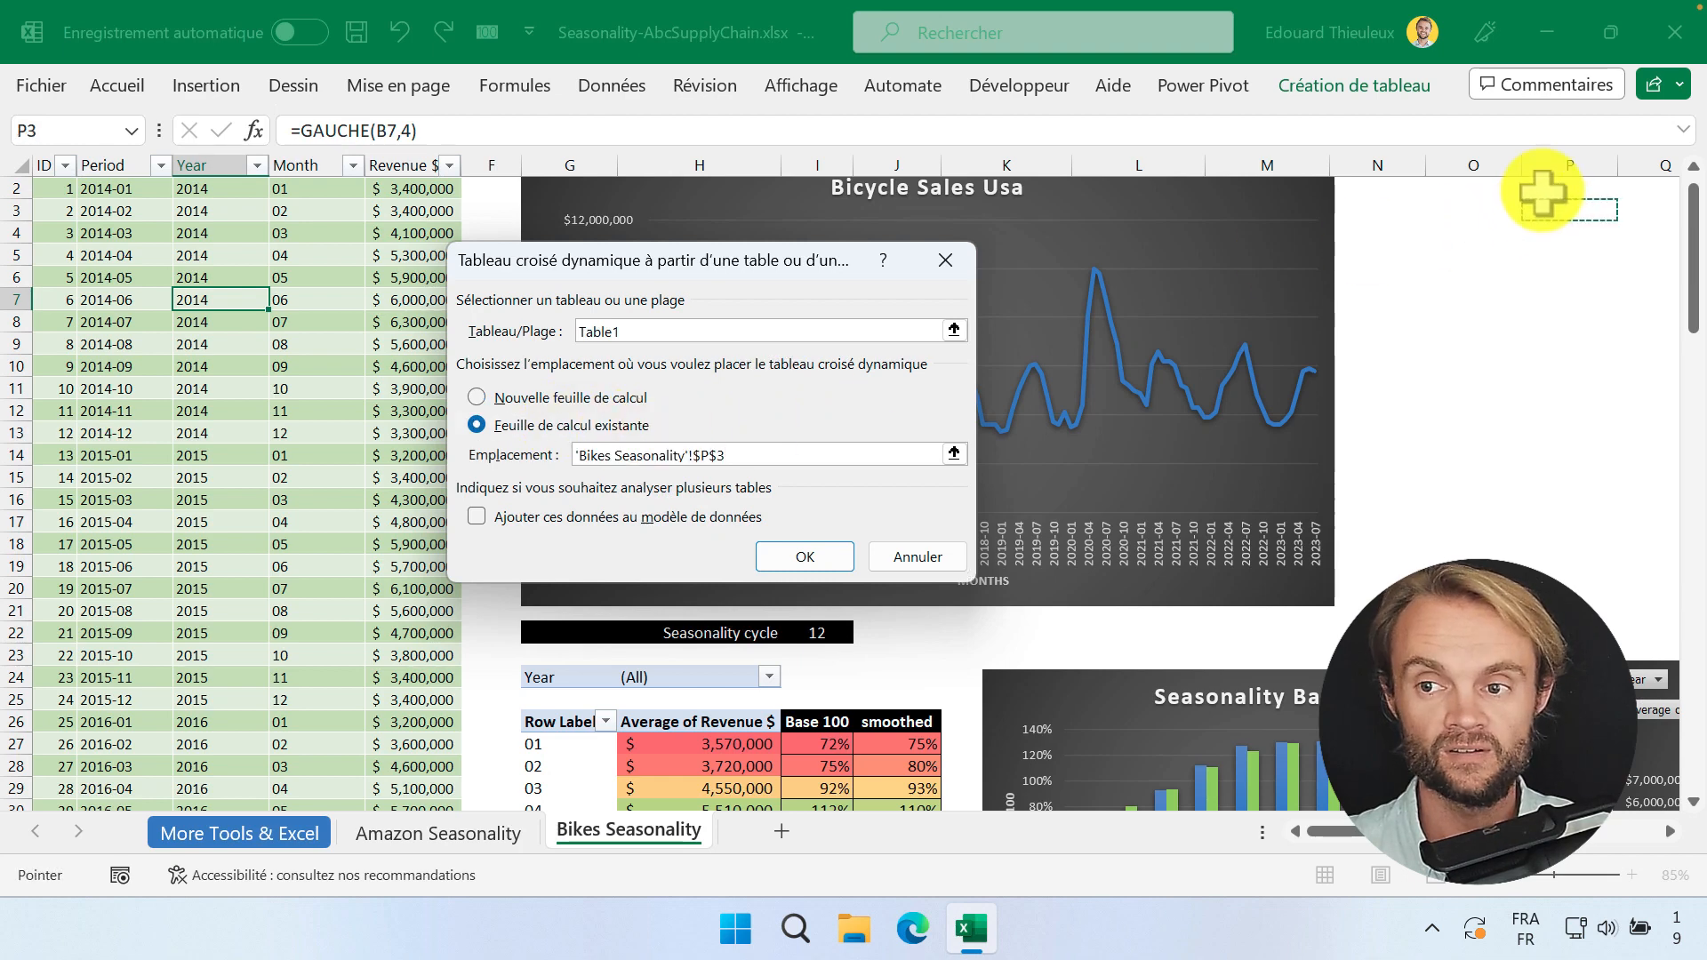
{"action": "left_click", "coordinate": [806, 562]}
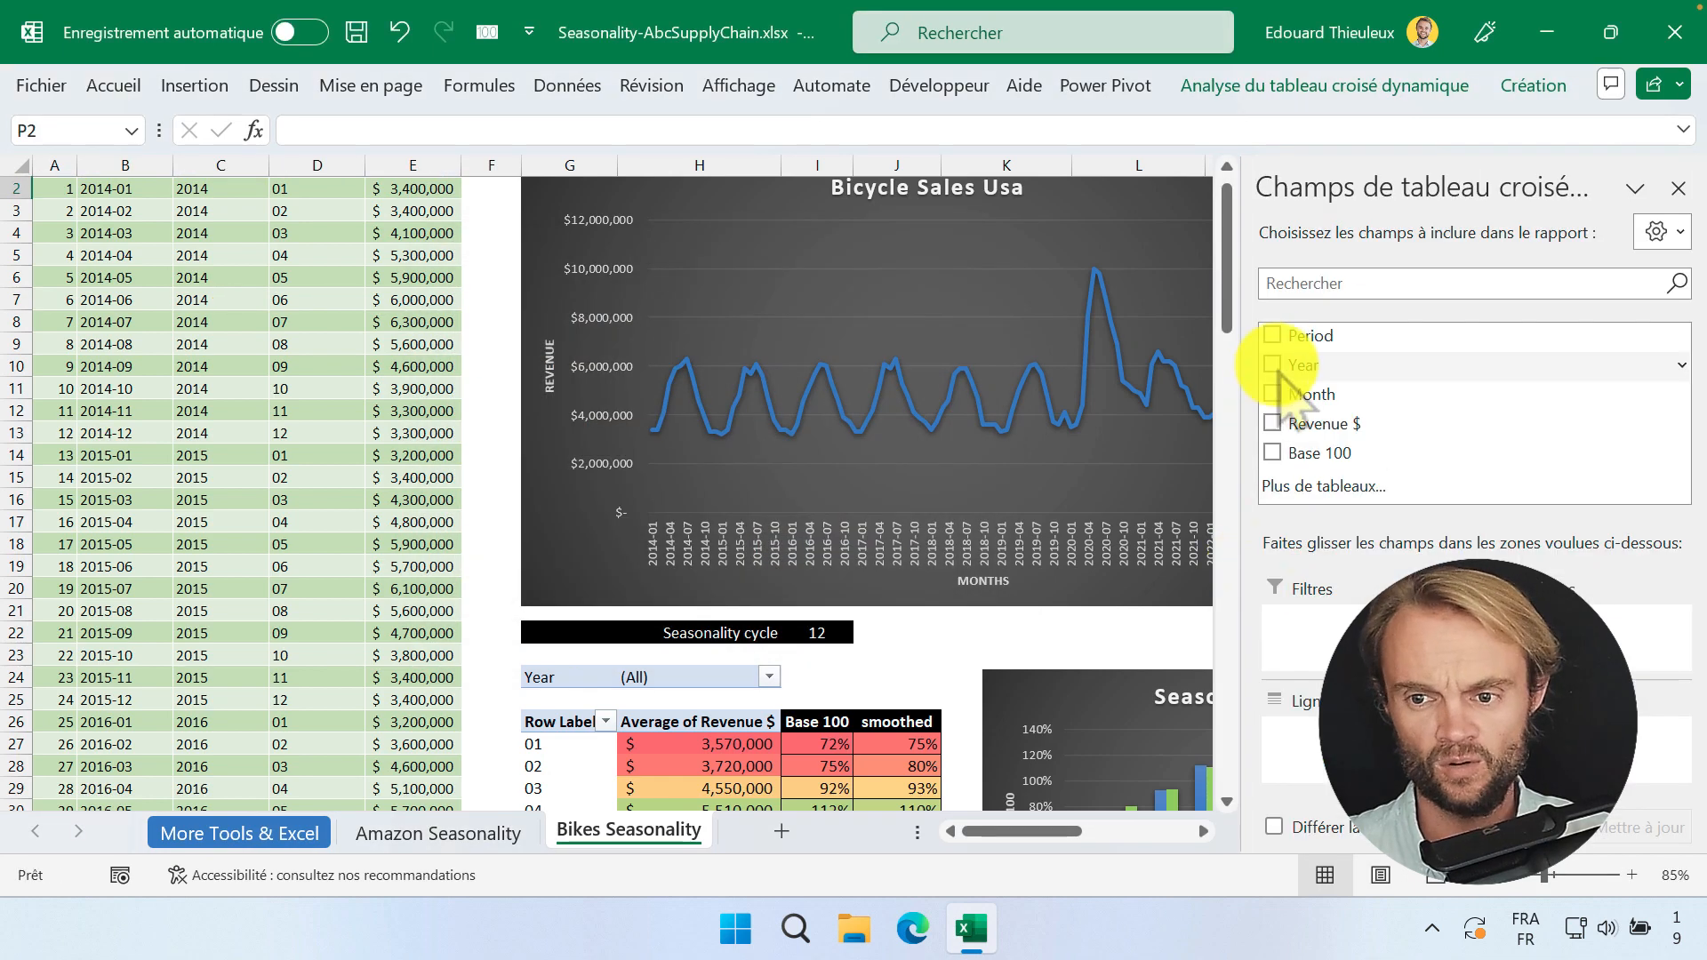
Step: Set the pivot table to list Month in rows and summarize Revenue $ by average (Moyenne)
{"action": "left_click", "coordinate": [1272, 394]}
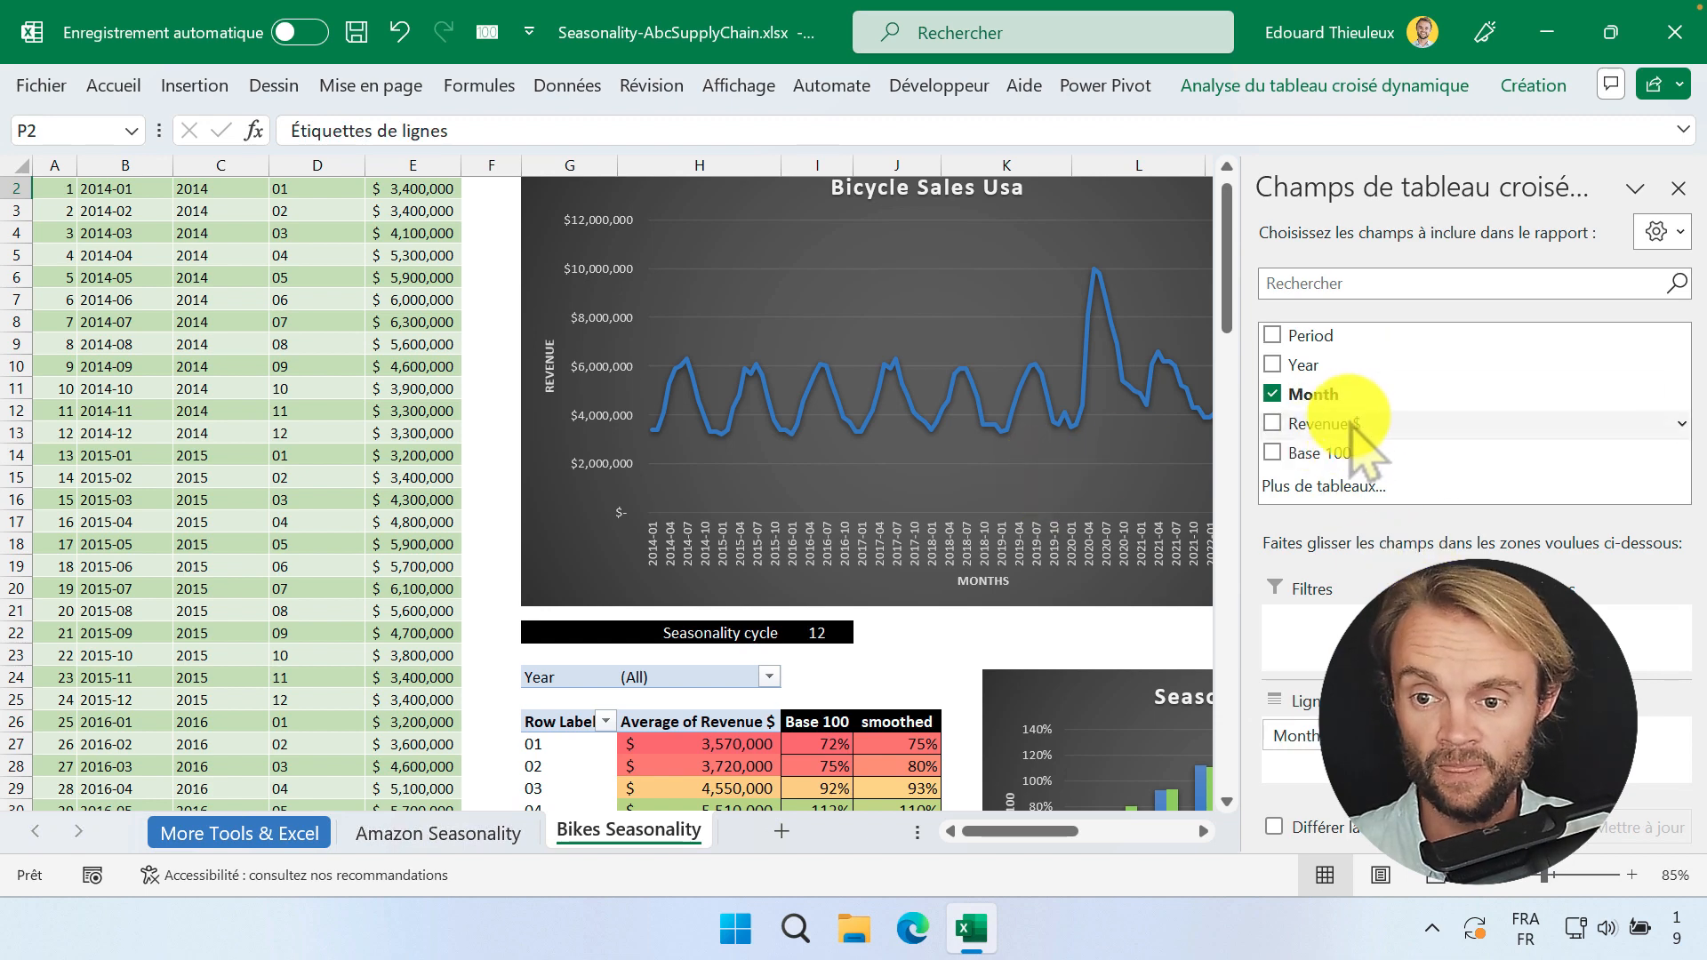
{"action": "left_click_drag", "start_coordinate": [1350, 422], "coordinate": [1533, 745]}
{"action": "left_click", "coordinate": [1674, 736]}
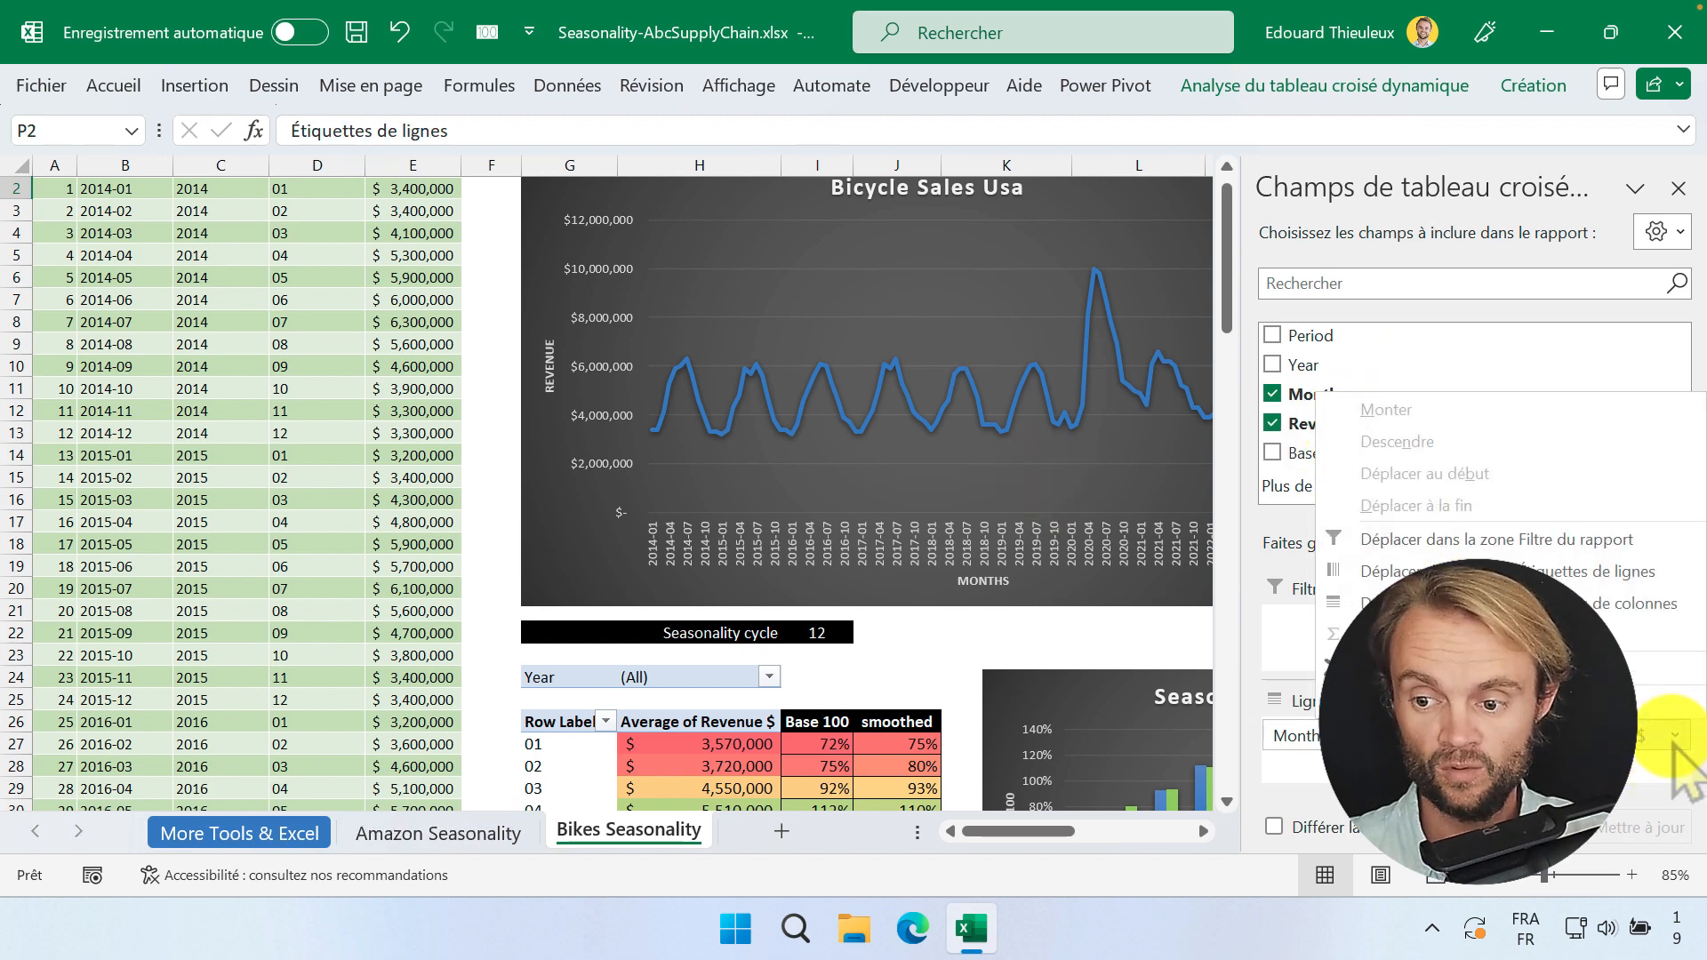
{"action": "left_click", "coordinate": [1422, 701]}
{"action": "left_click", "coordinate": [511, 431]}
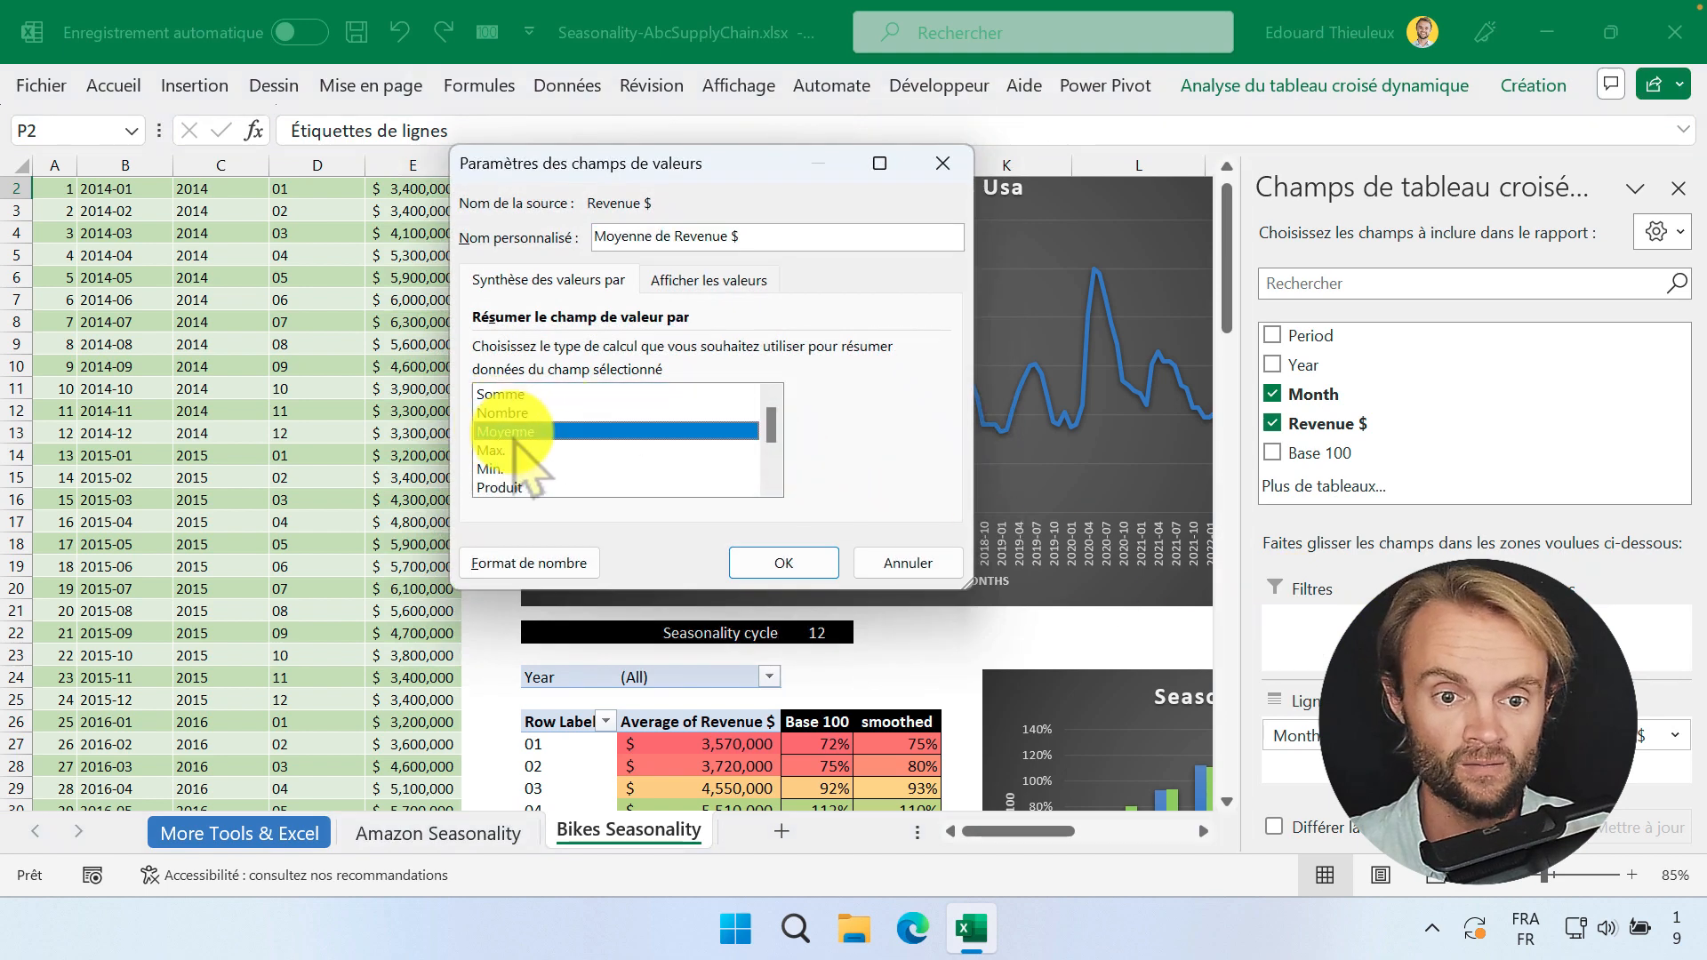
{"action": "left_click", "coordinate": [783, 563]}
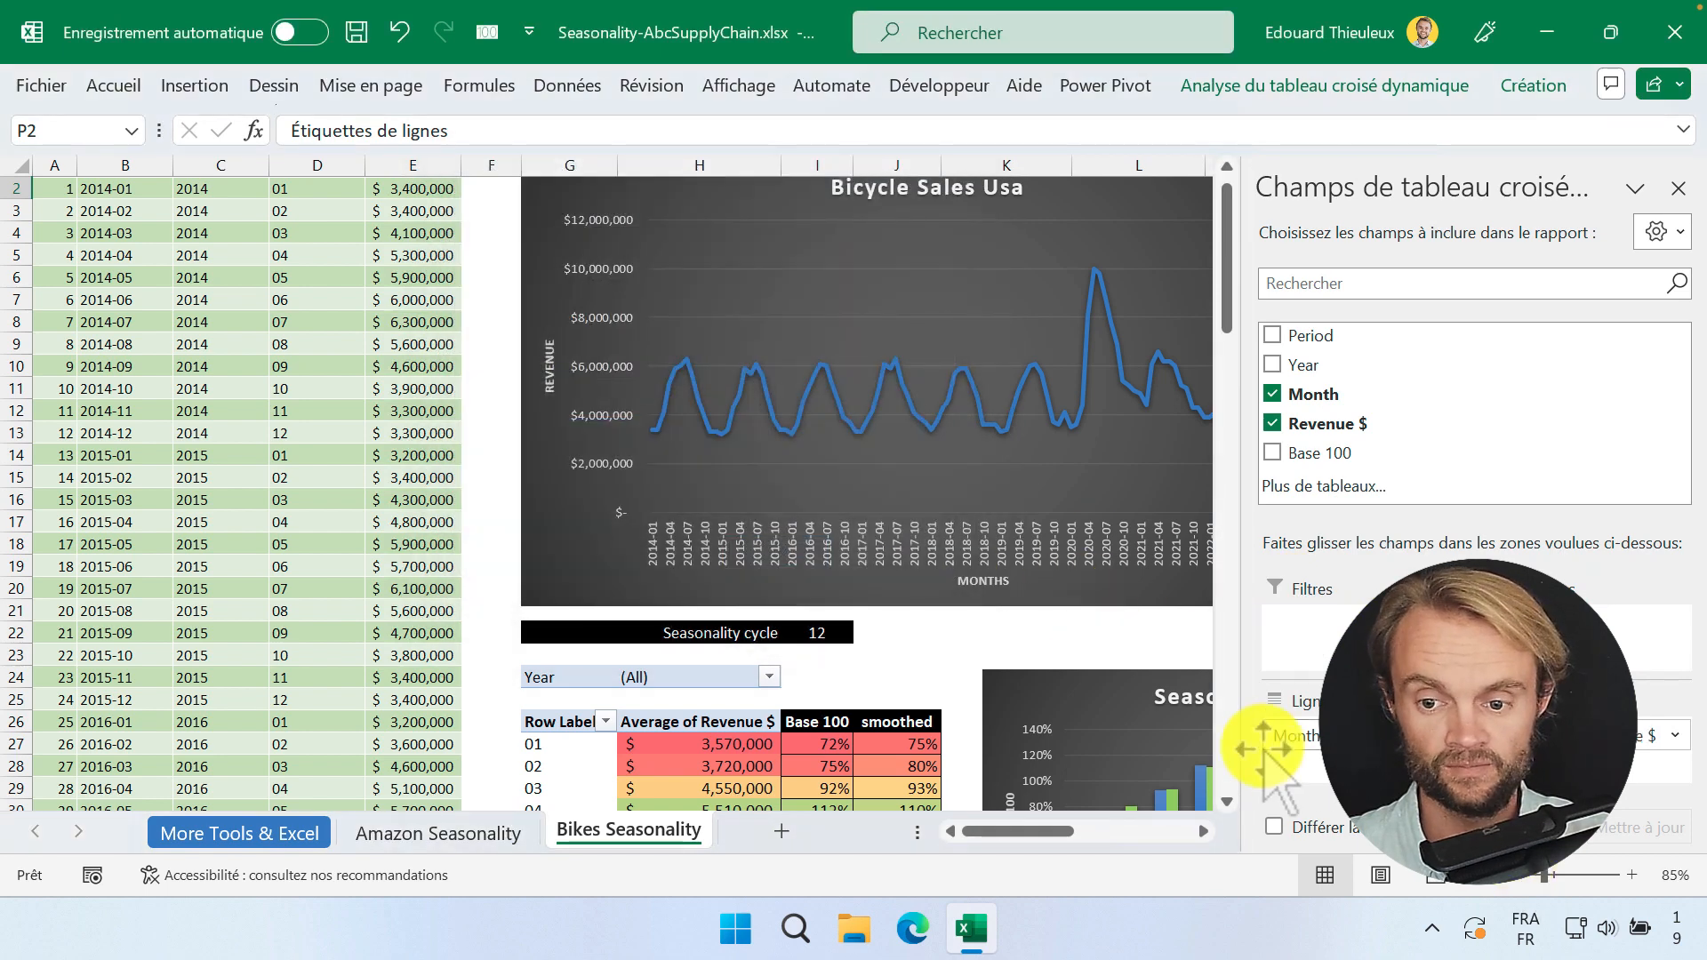
{"action": "left_click", "coordinate": [1143, 654]}
Step: Format the average revenue values in Q3:Q15 as US dollar accounting amounts without decimals
{"action": "scroll", "coordinate": [1249, 363], "scroll_direction": "right", "scroll_amount": 5}
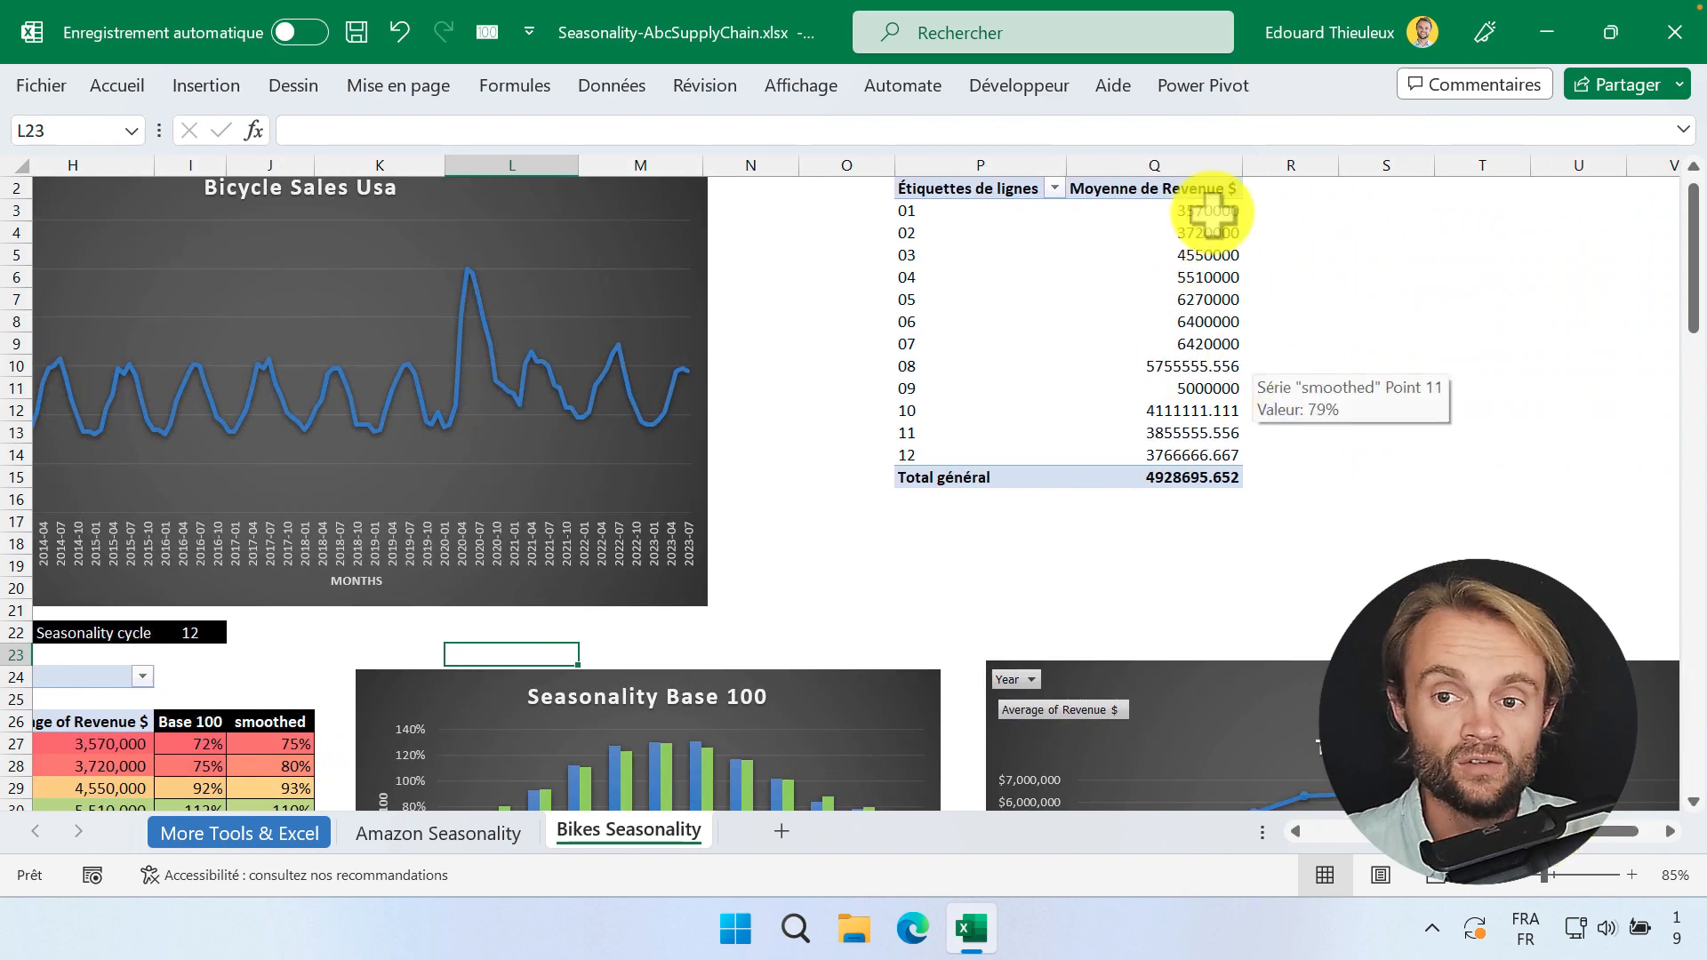
{"action": "left_click_drag", "start_coordinate": [1210, 211], "coordinate": [1212, 477]}
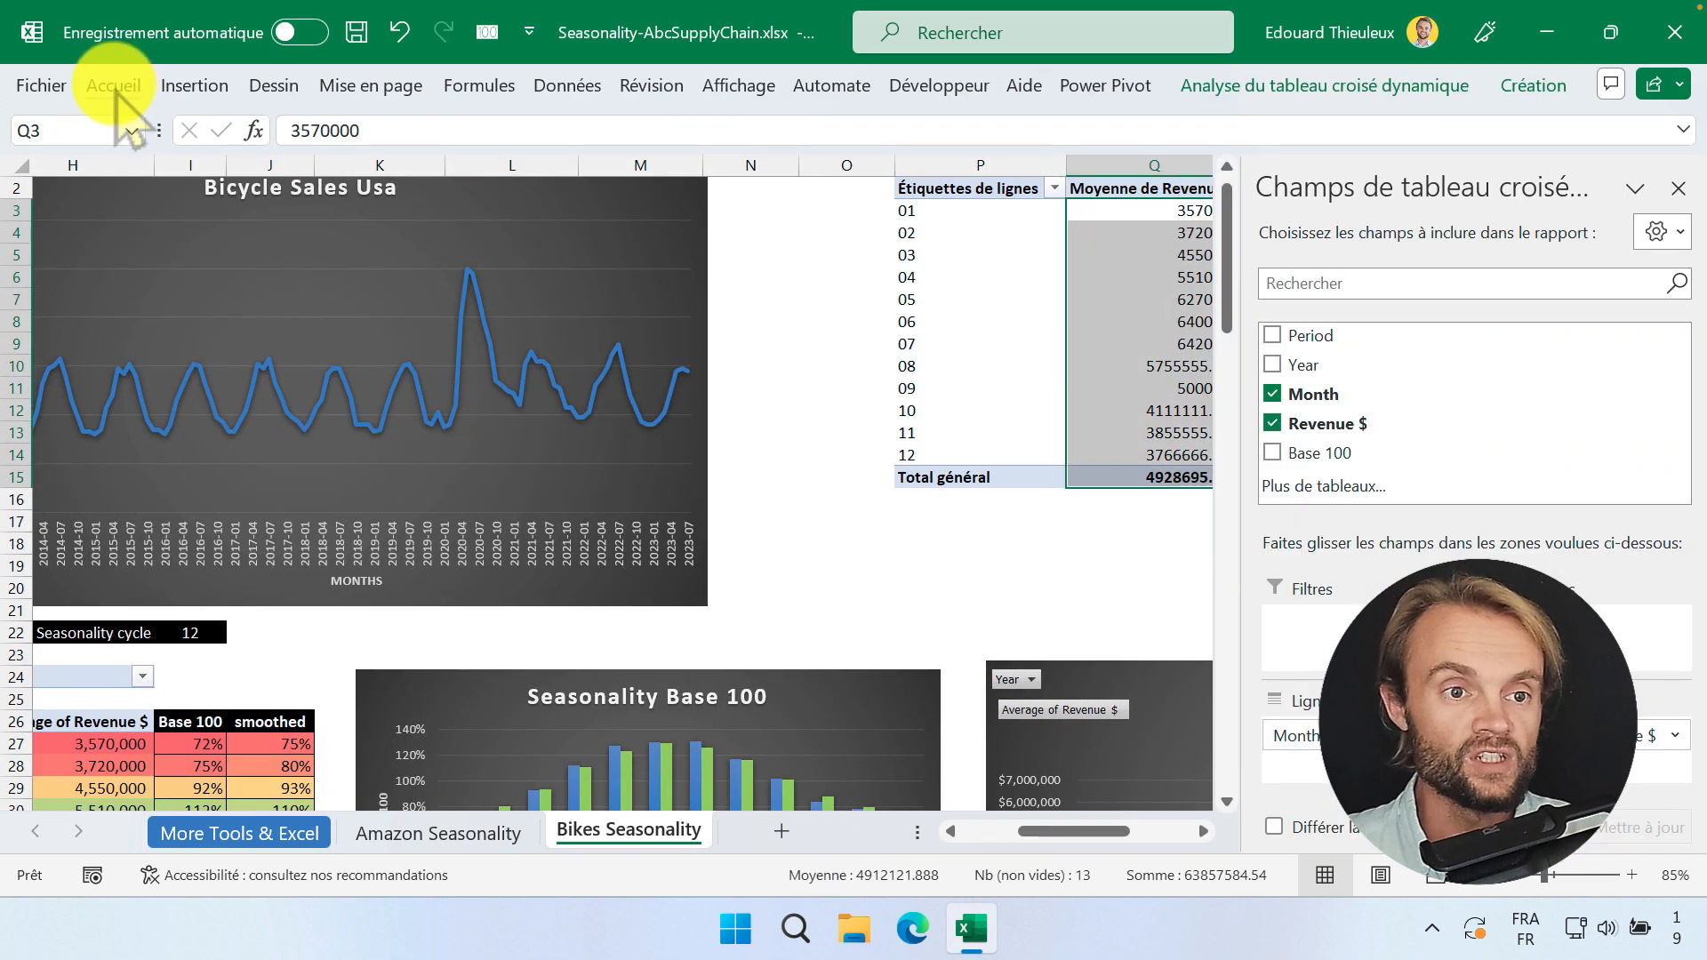
{"action": "left_click", "coordinate": [114, 86]}
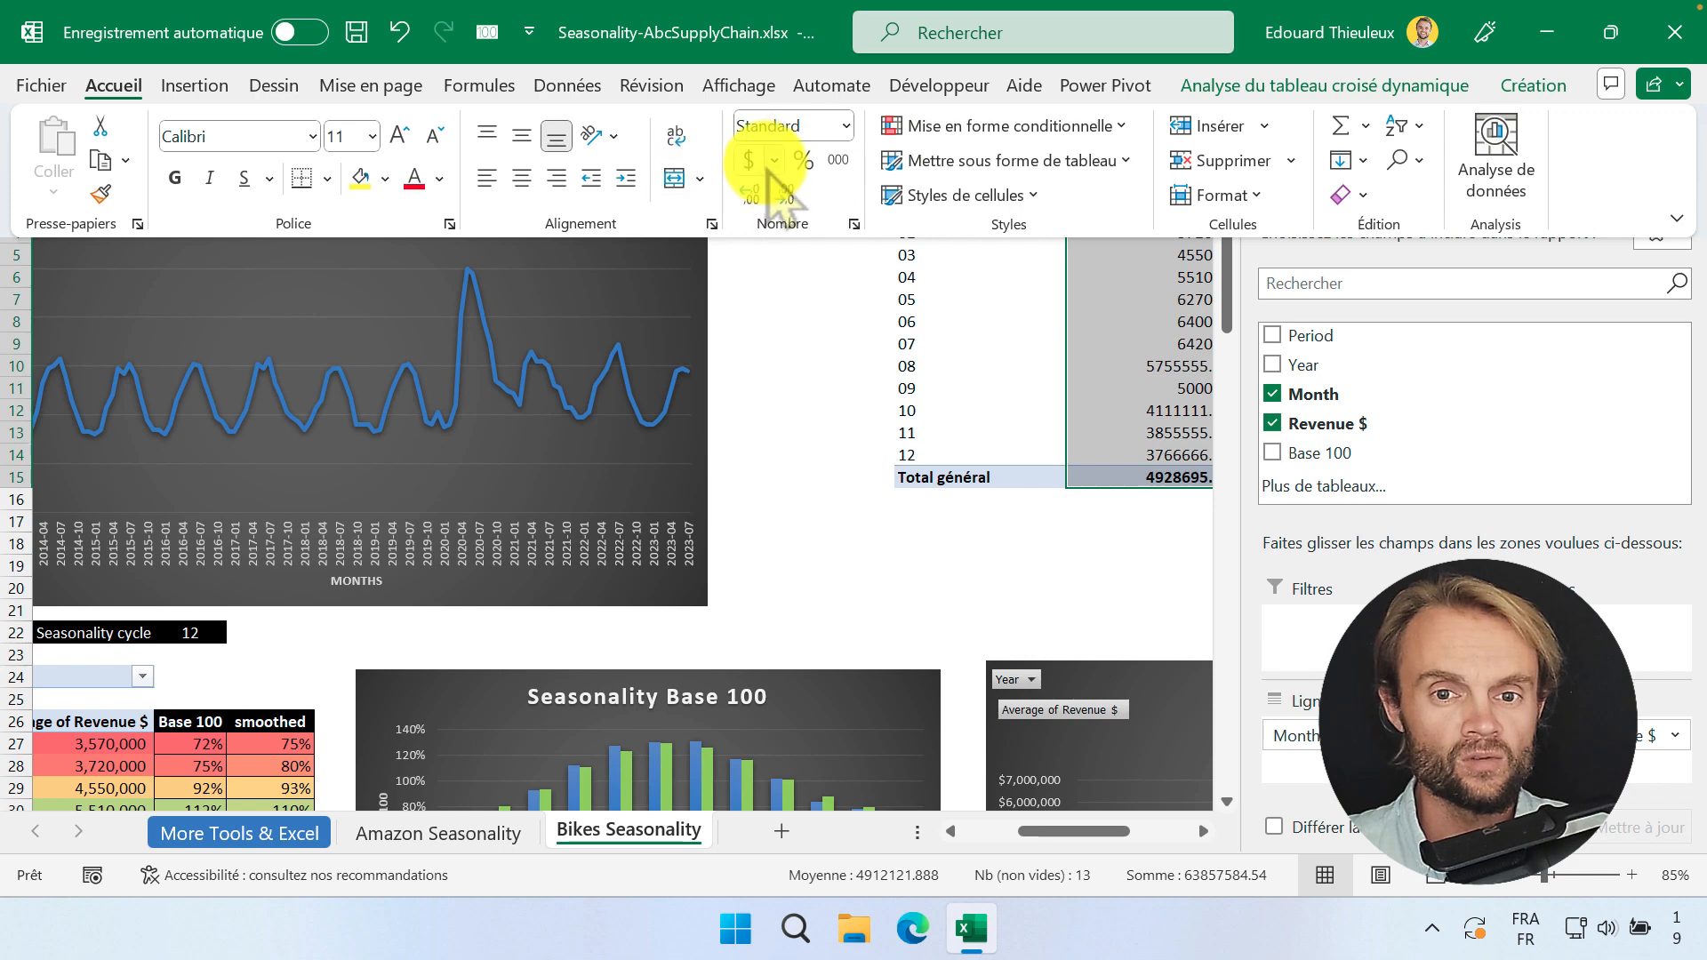
{"action": "left_click", "coordinate": [772, 163]}
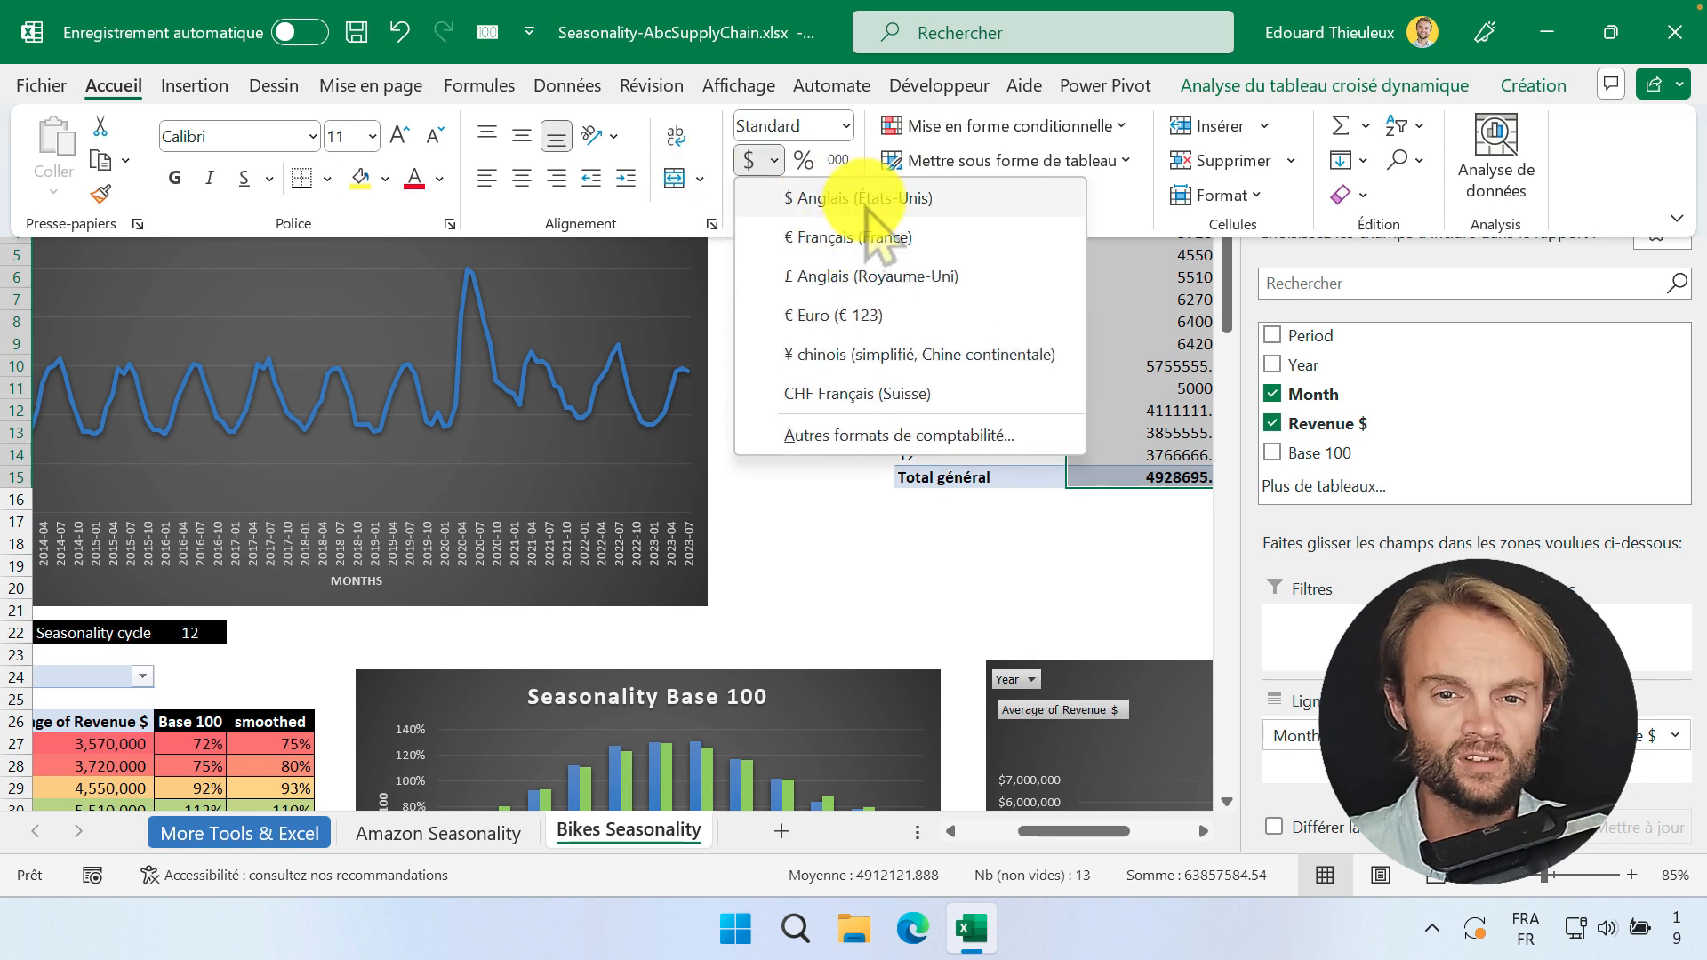
{"action": "left_click", "coordinate": [865, 203]}
{"action": "left_click", "coordinate": [804, 161]}
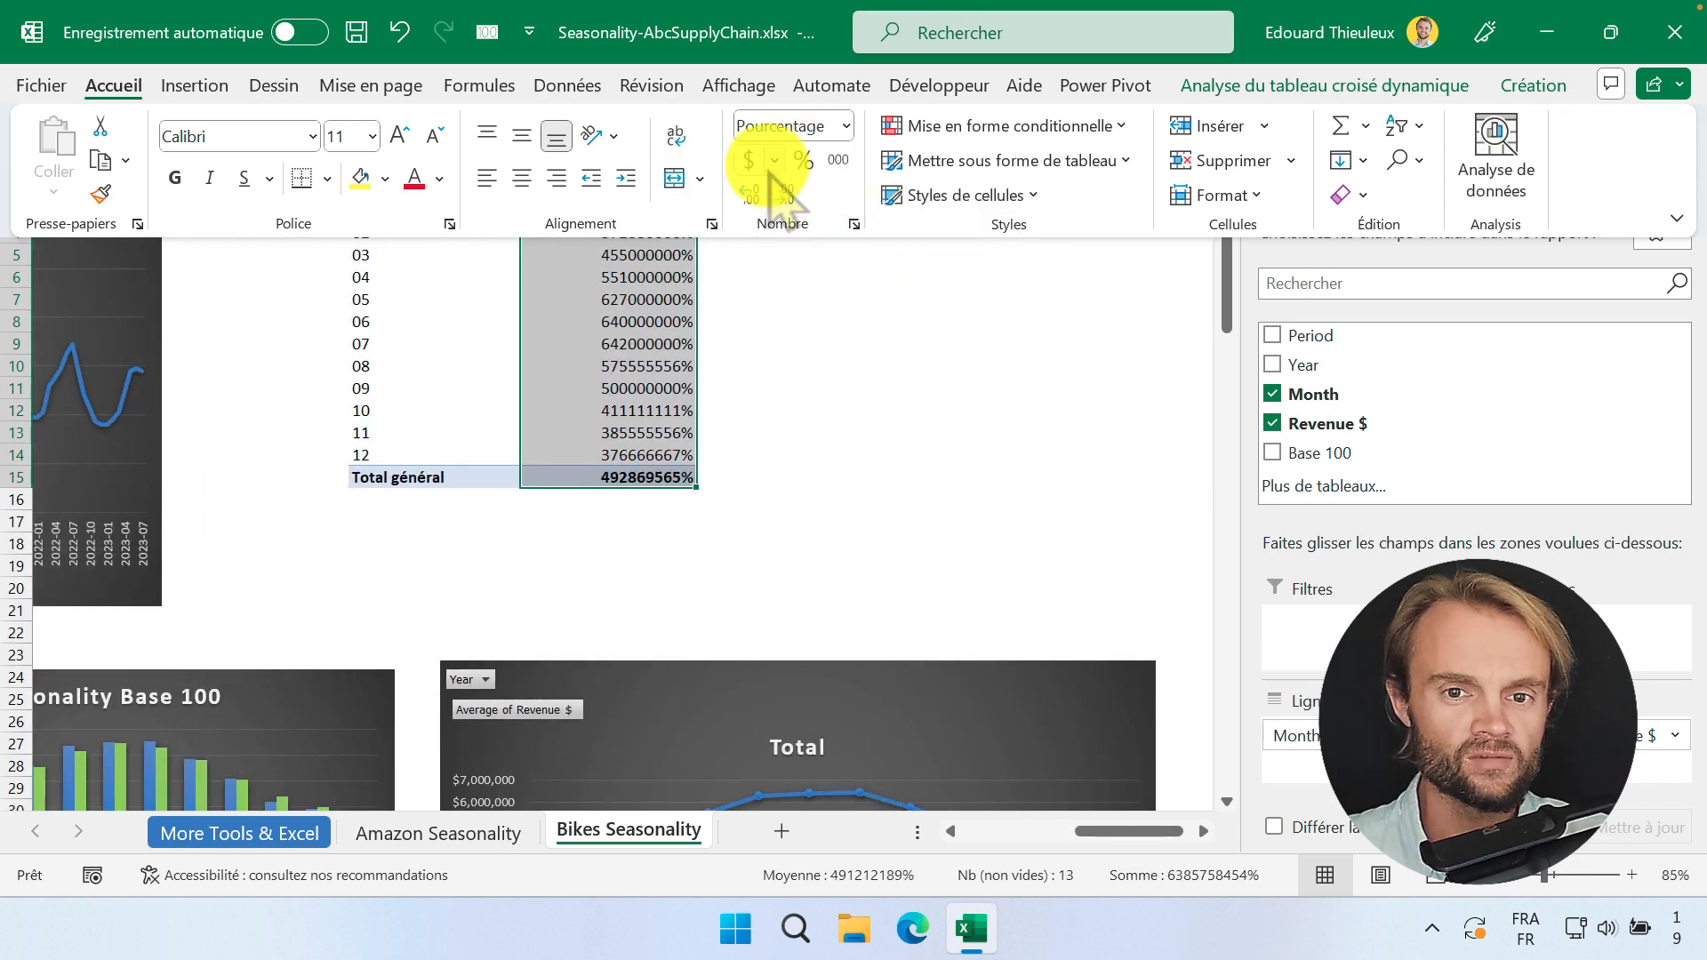
{"action": "left_click", "coordinate": [773, 162]}
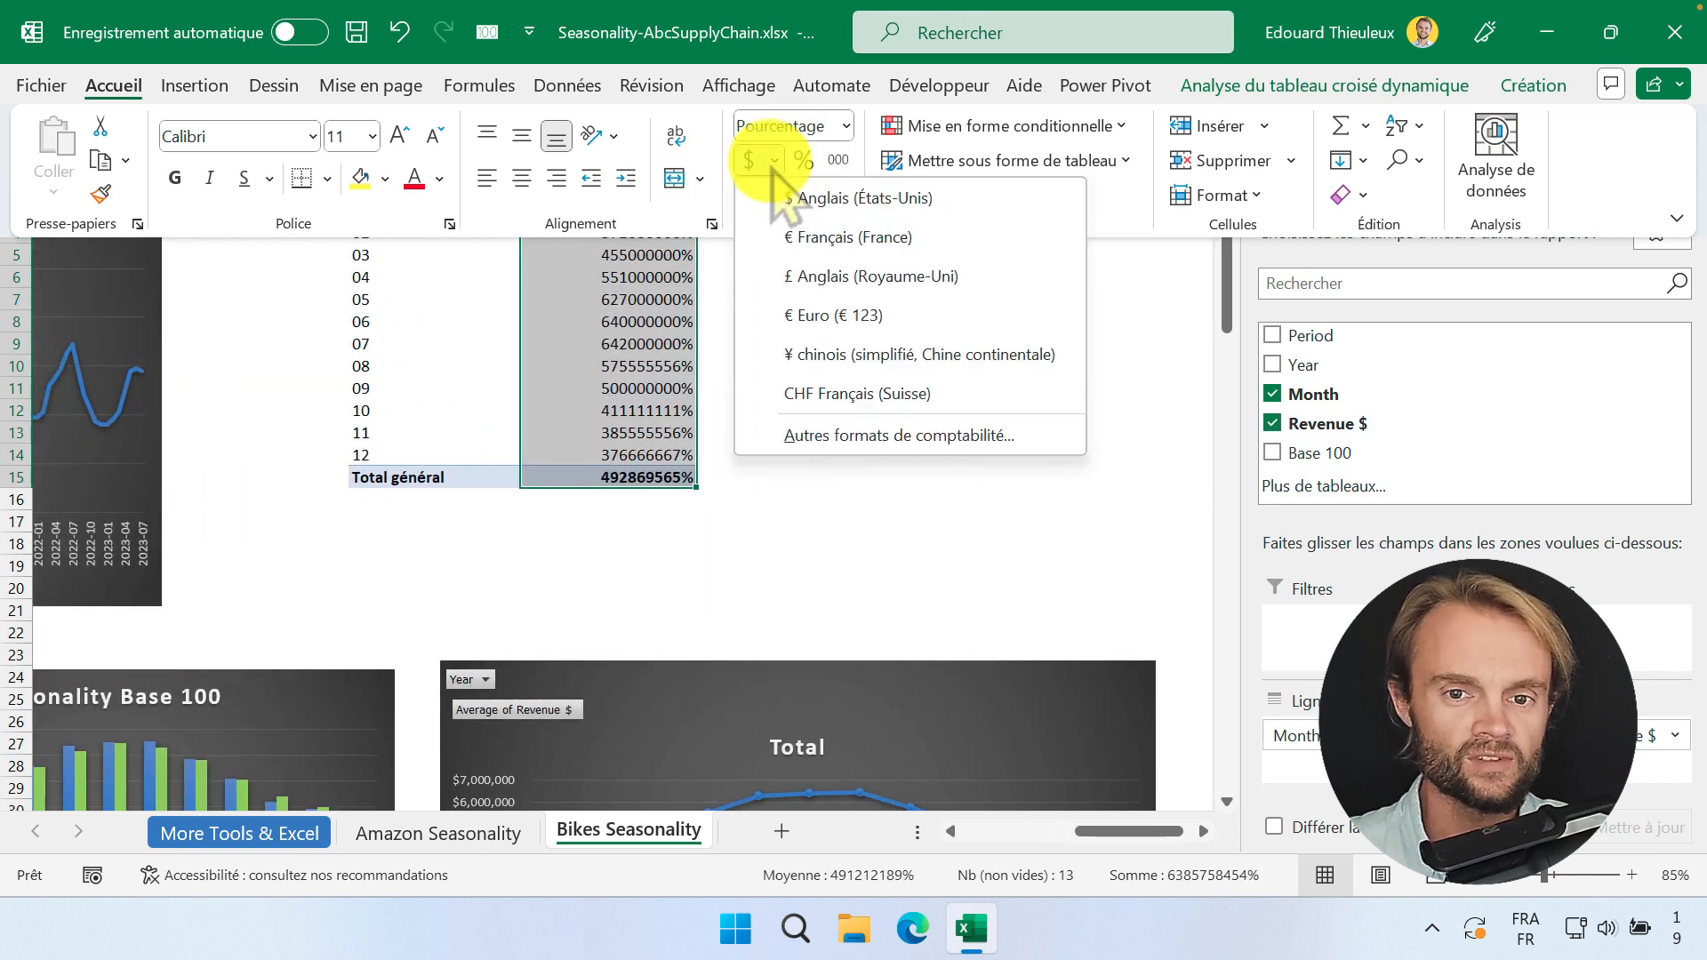
{"action": "left_click", "coordinate": [875, 203]}
{"action": "left_click", "coordinate": [790, 200]}
{"action": "left_click", "coordinate": [790, 200]}
{"action": "left_click", "coordinate": [776, 409]}
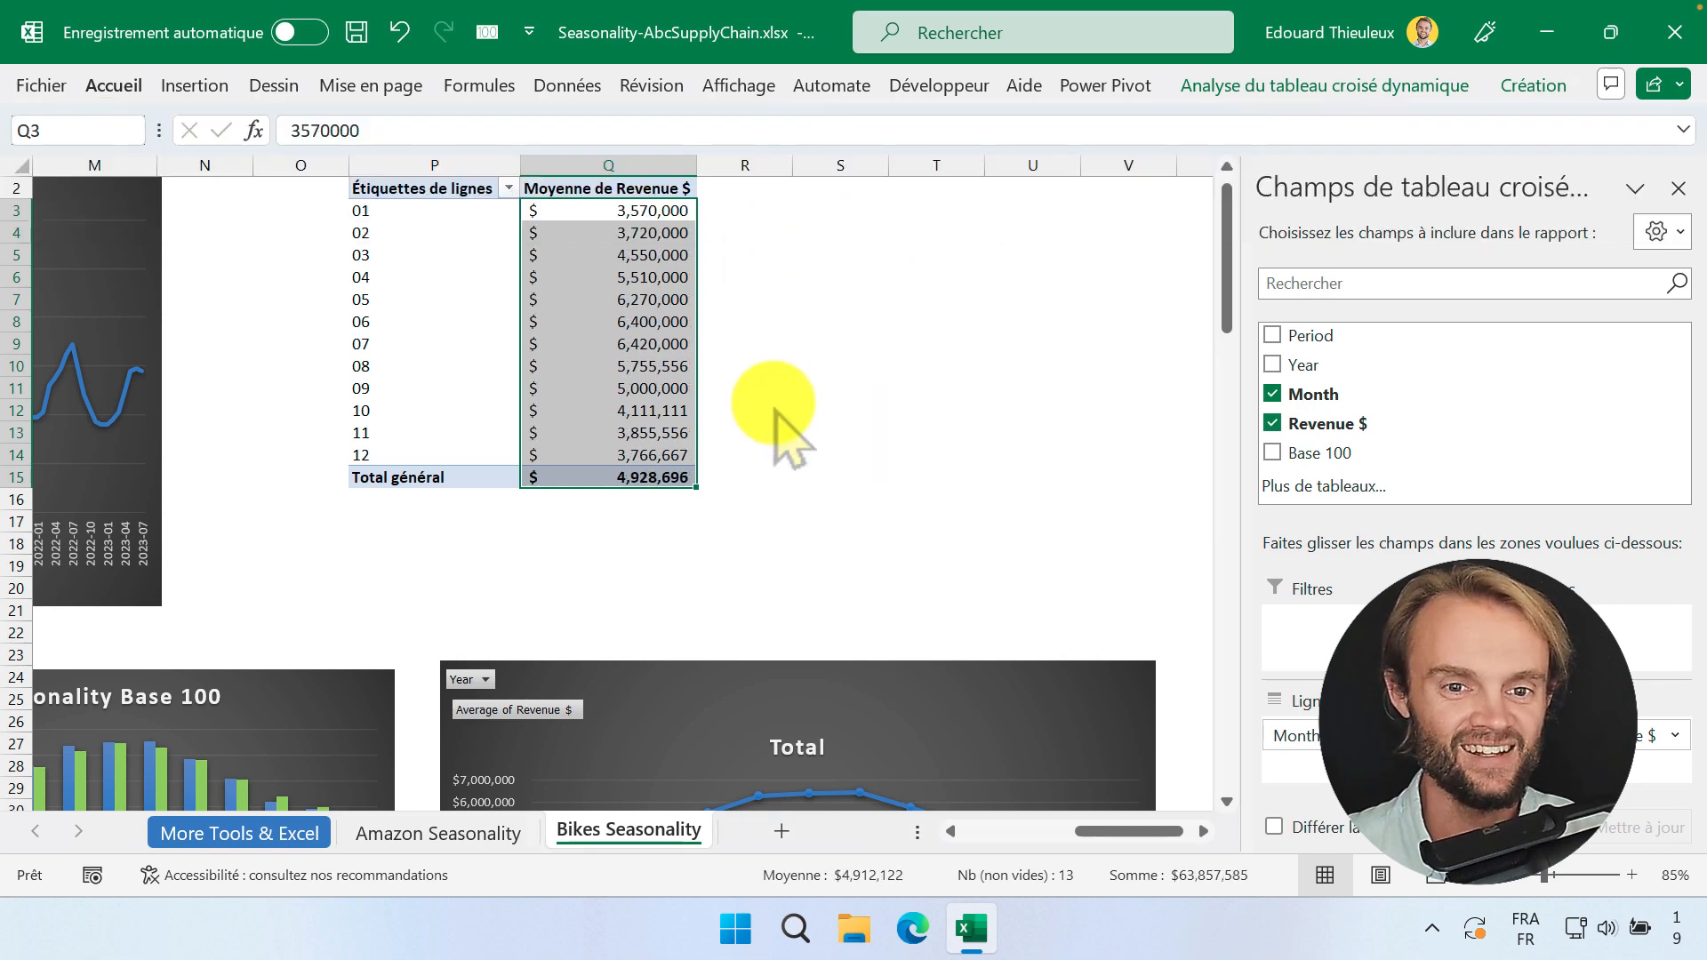
Step: Enter the formula =Q3/$Q$15 in R3 to compare January's average revenue with the overall average
{"action": "left_click", "coordinate": [745, 302]}
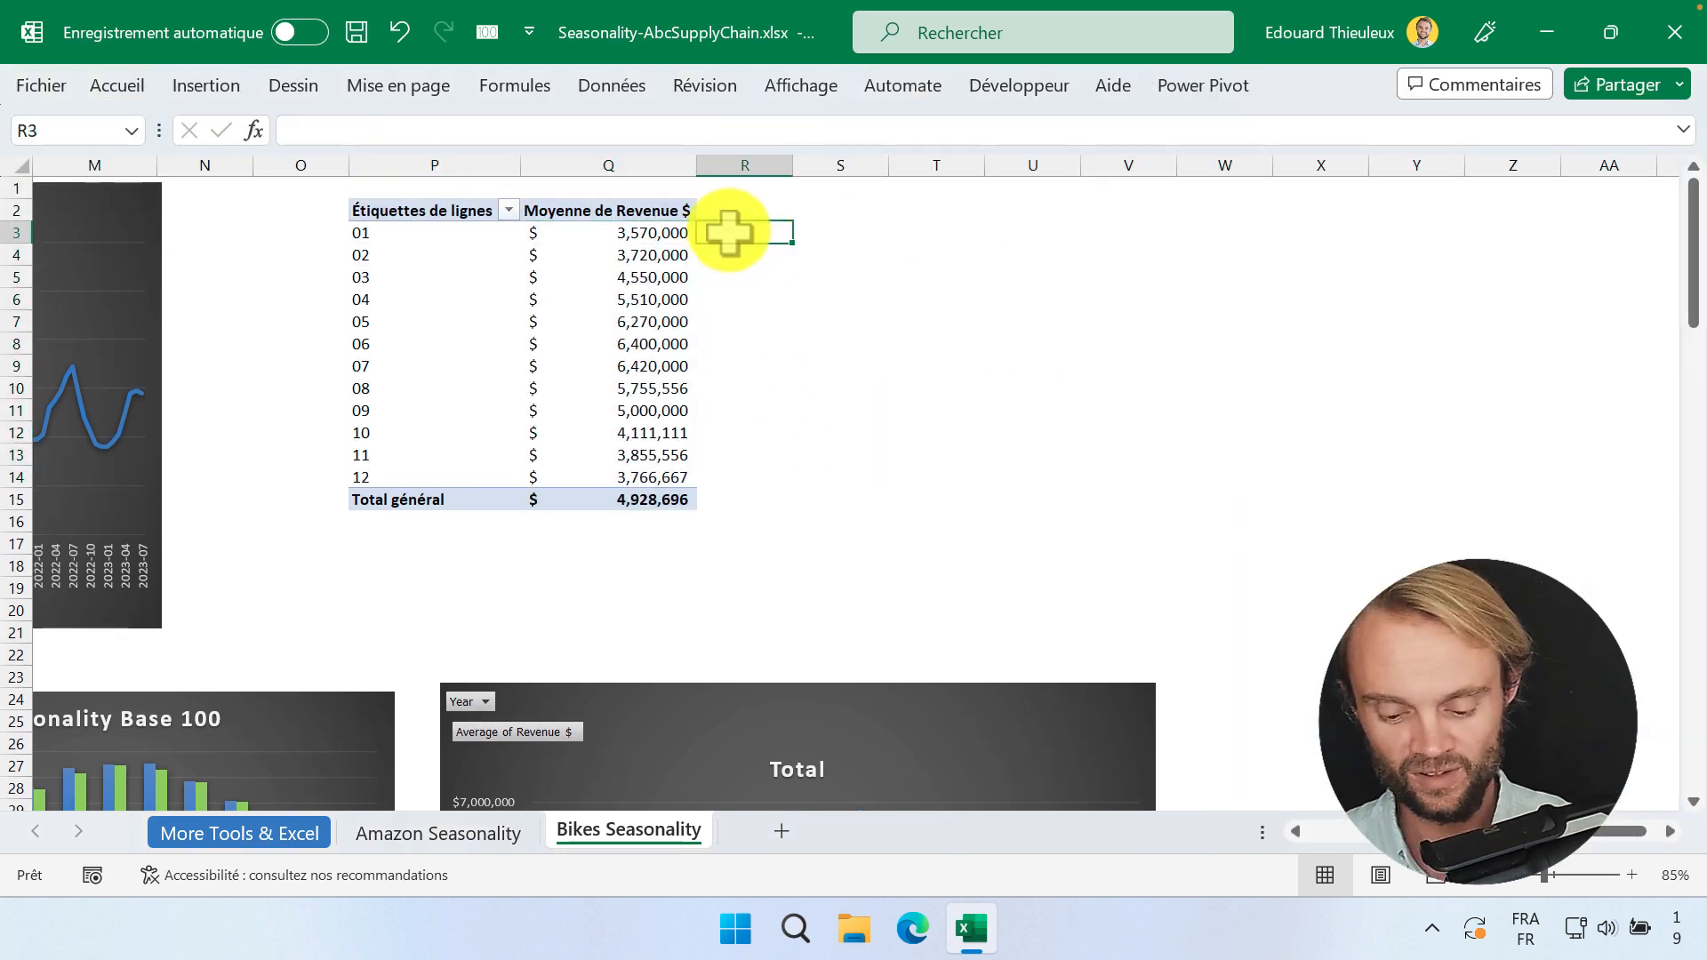
{"action": "type", "text": "="}
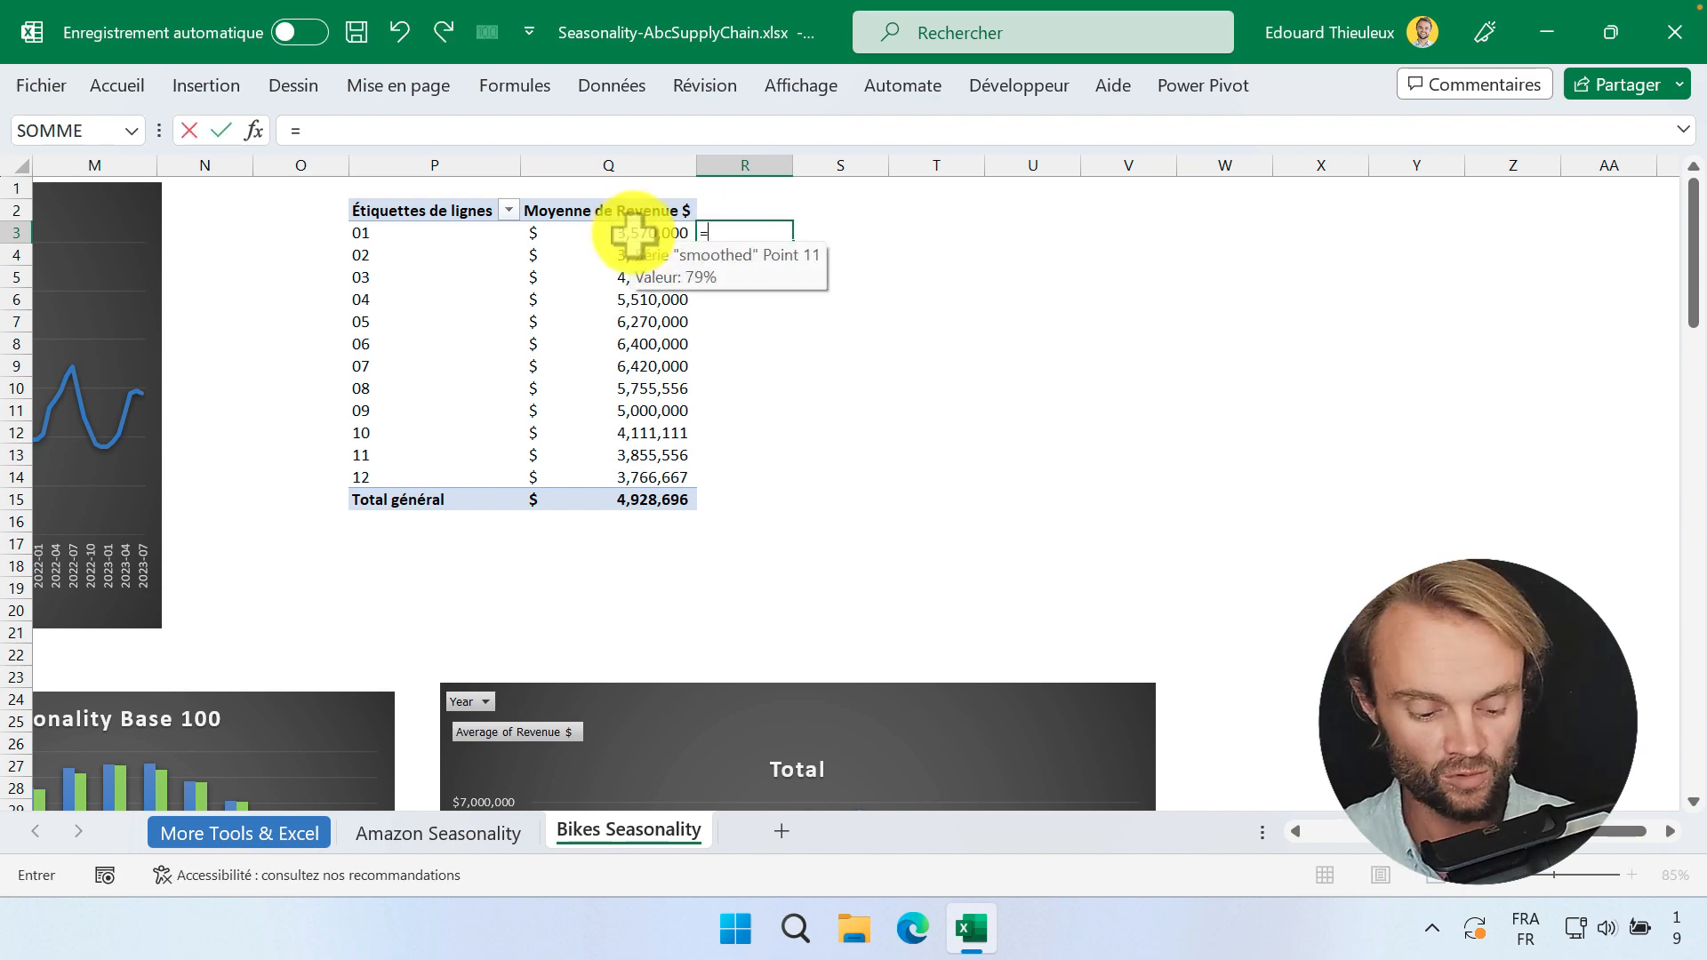
{"action": "type", "text": "Q3"}
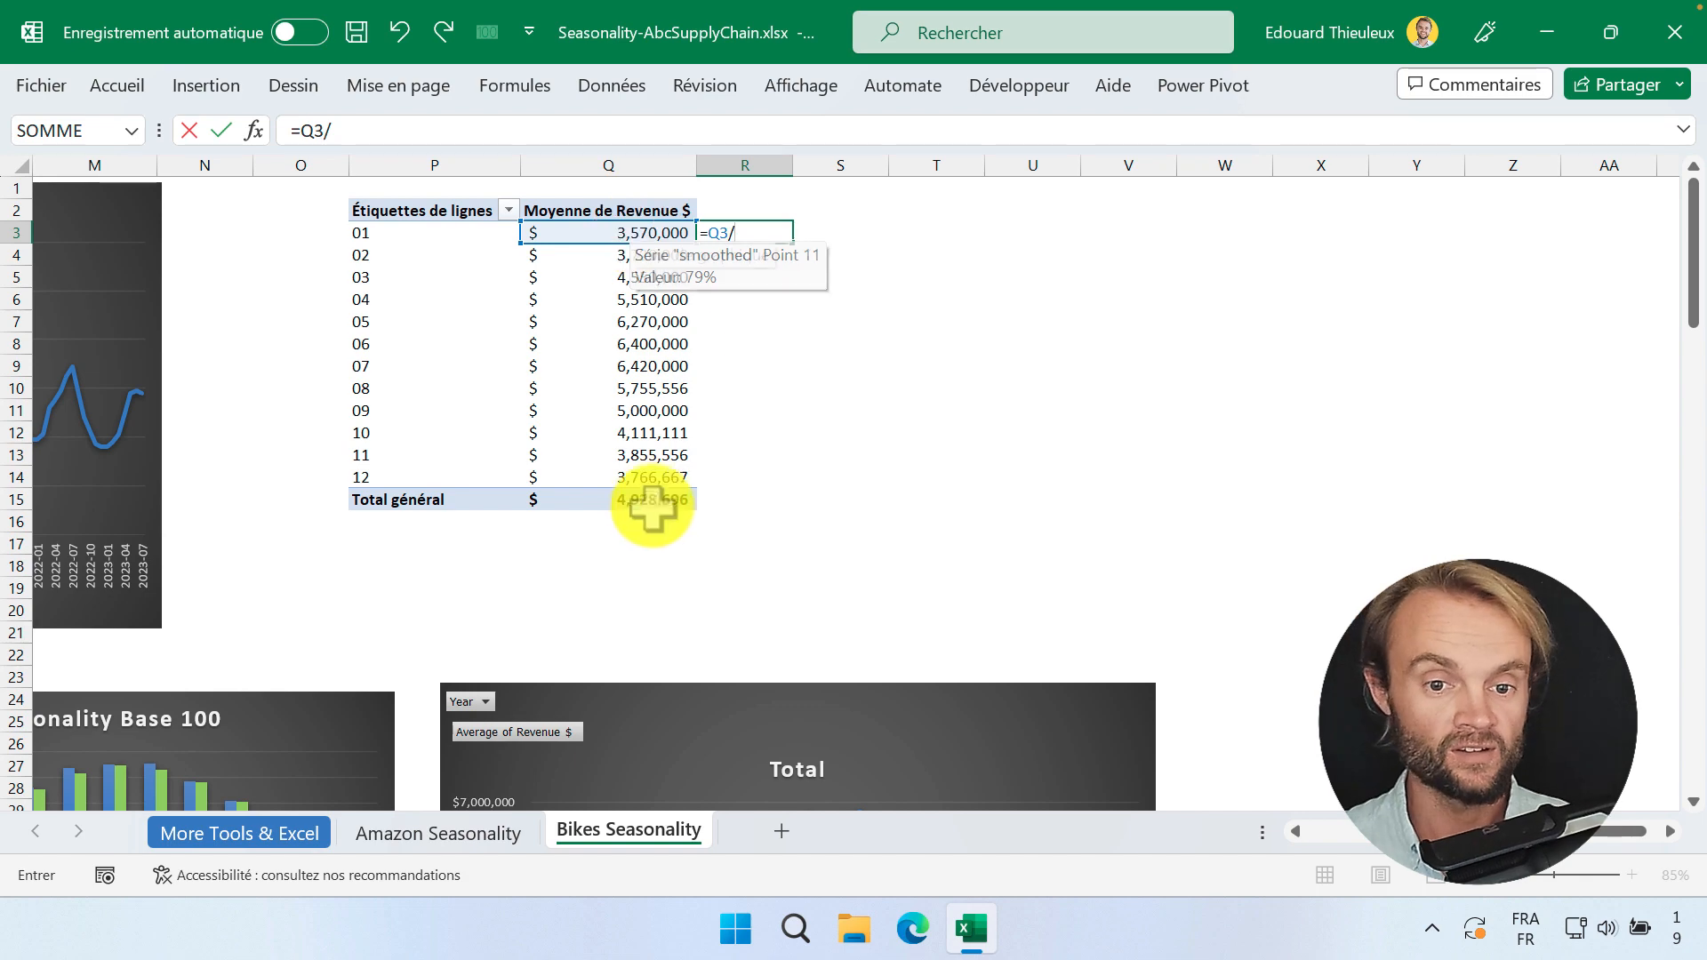
{"action": "type", "text": "/"}
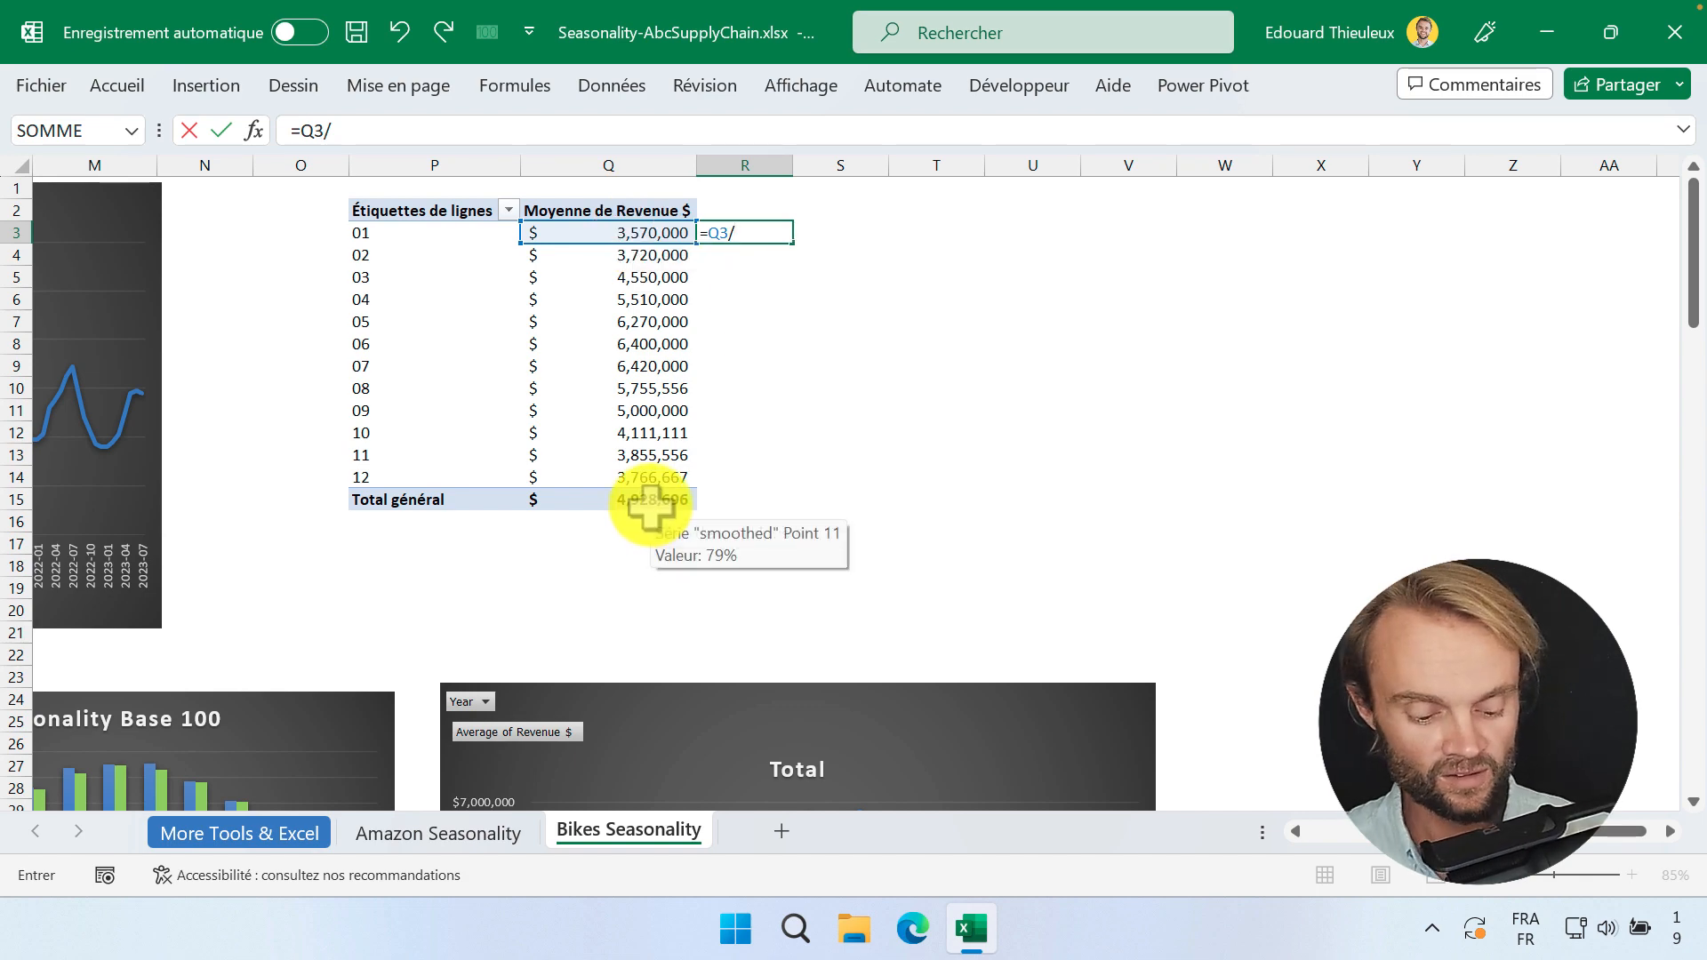
{"action": "type", "text": "Q15"}
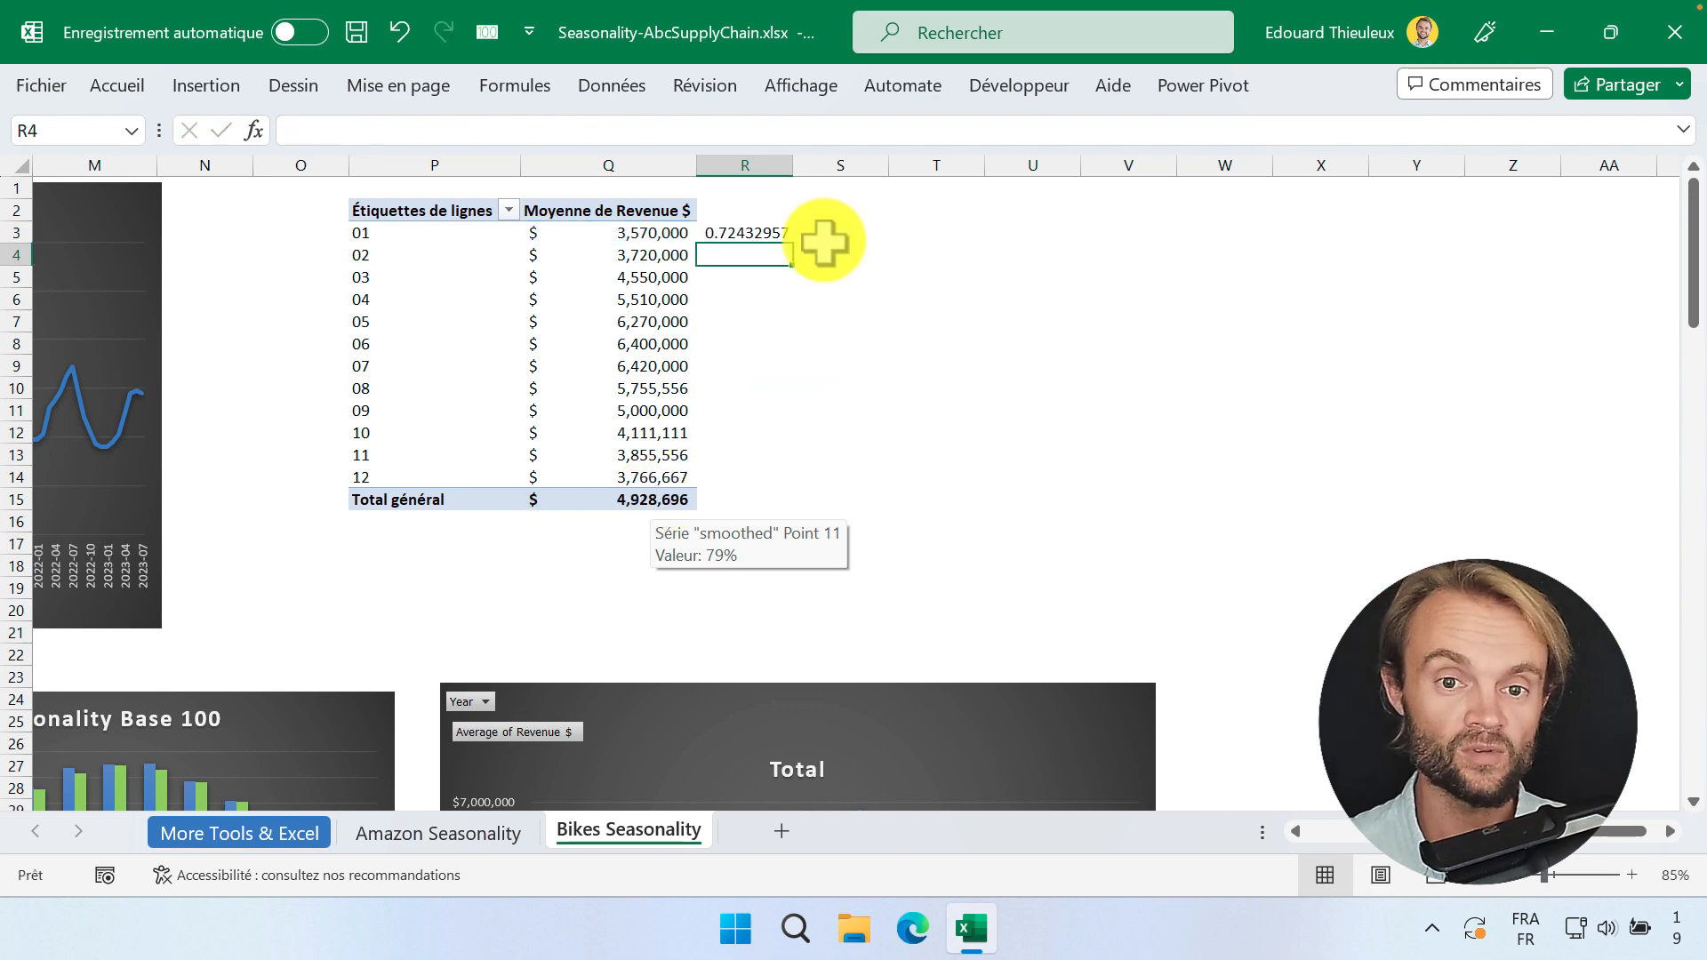
Step: Format R3 as a percentage and fill its formula down to R15
{"action": "left_click", "coordinate": [759, 230]}
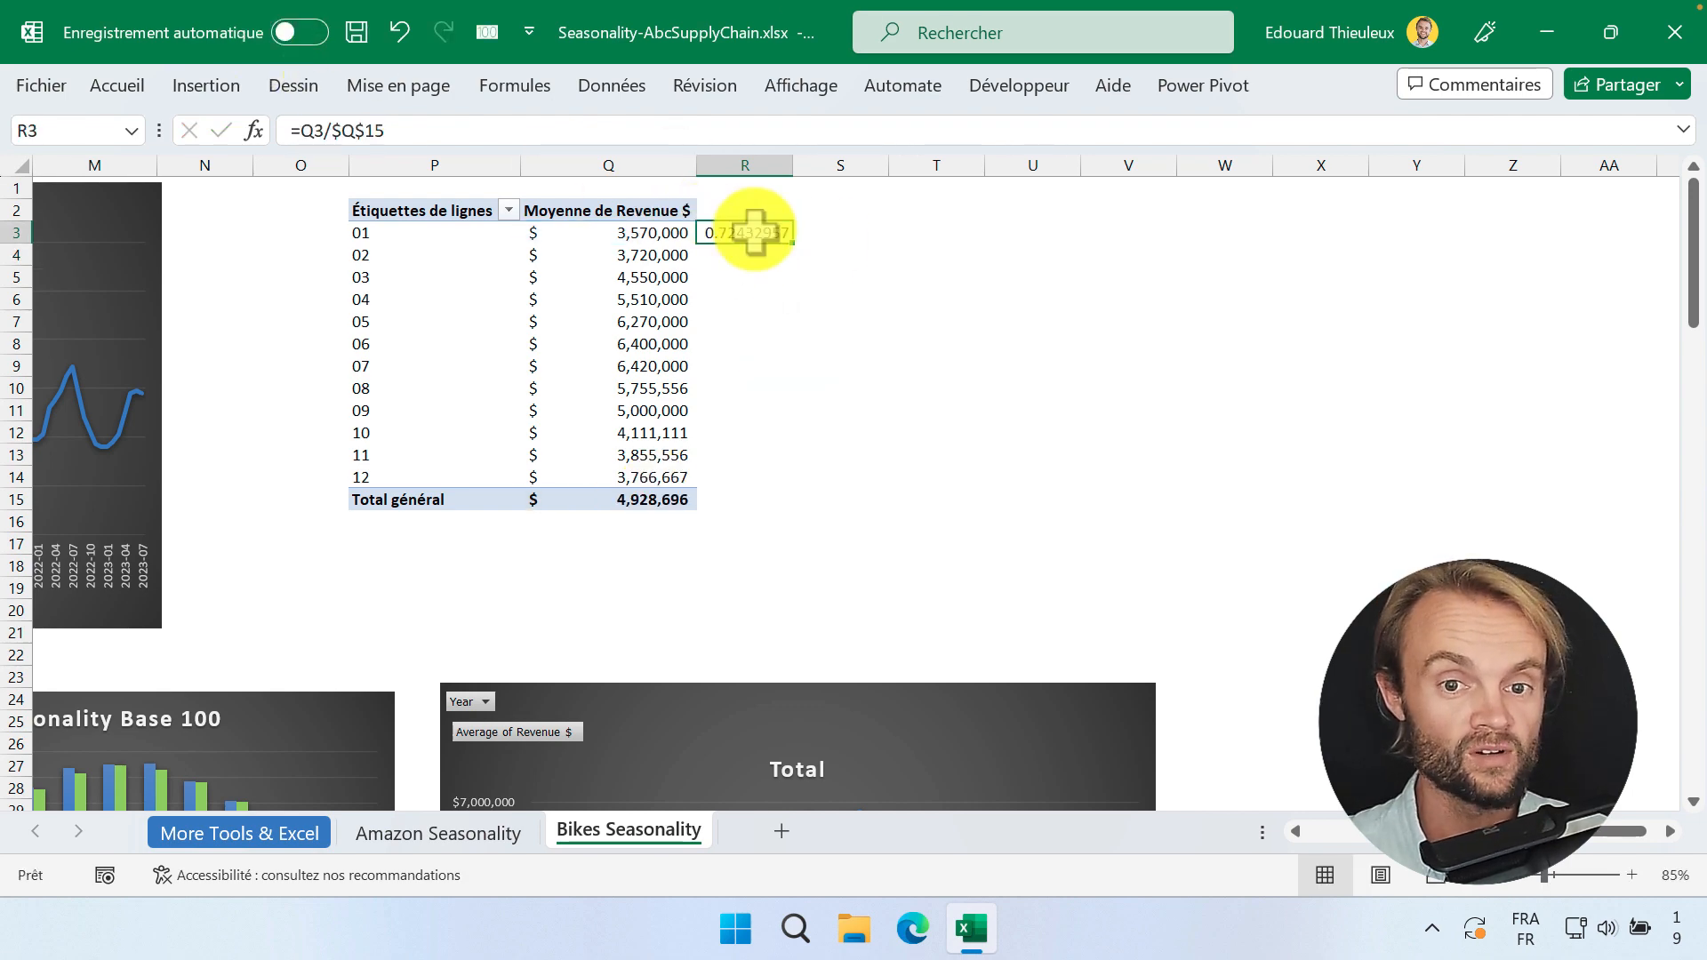
{"action": "right_click", "coordinate": [758, 230]}
{"action": "left_click", "coordinate": [1034, 37]}
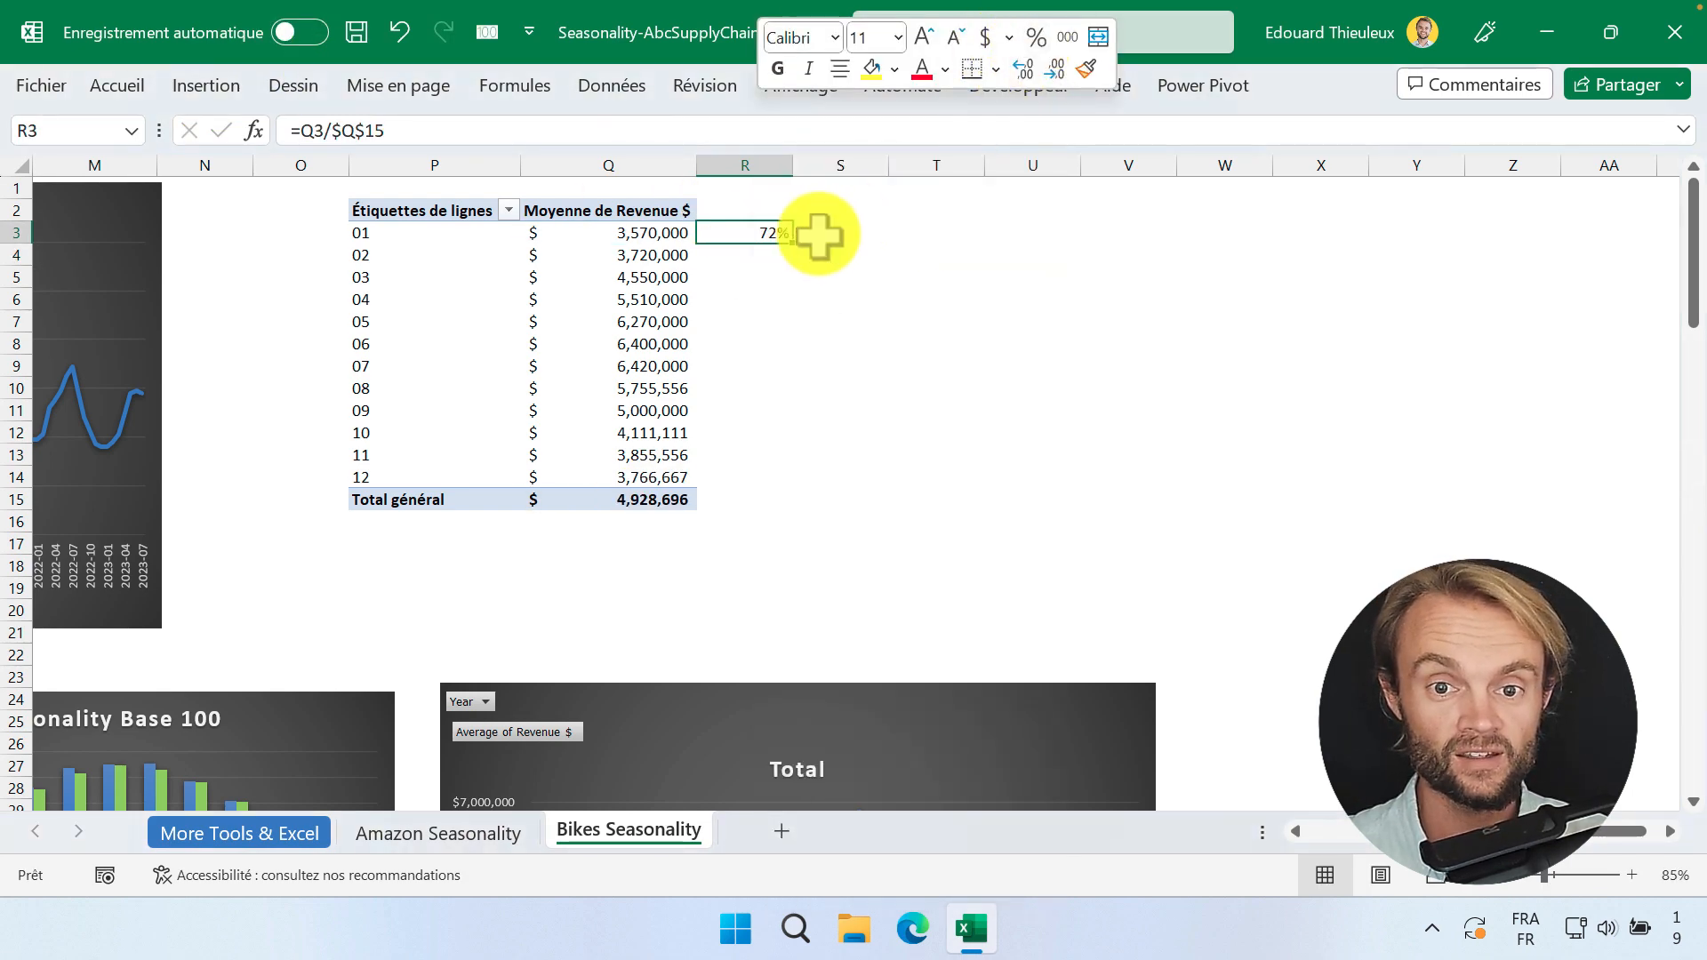
{"action": "left_click_drag", "start_coordinate": [793, 246], "coordinate": [777, 506]}
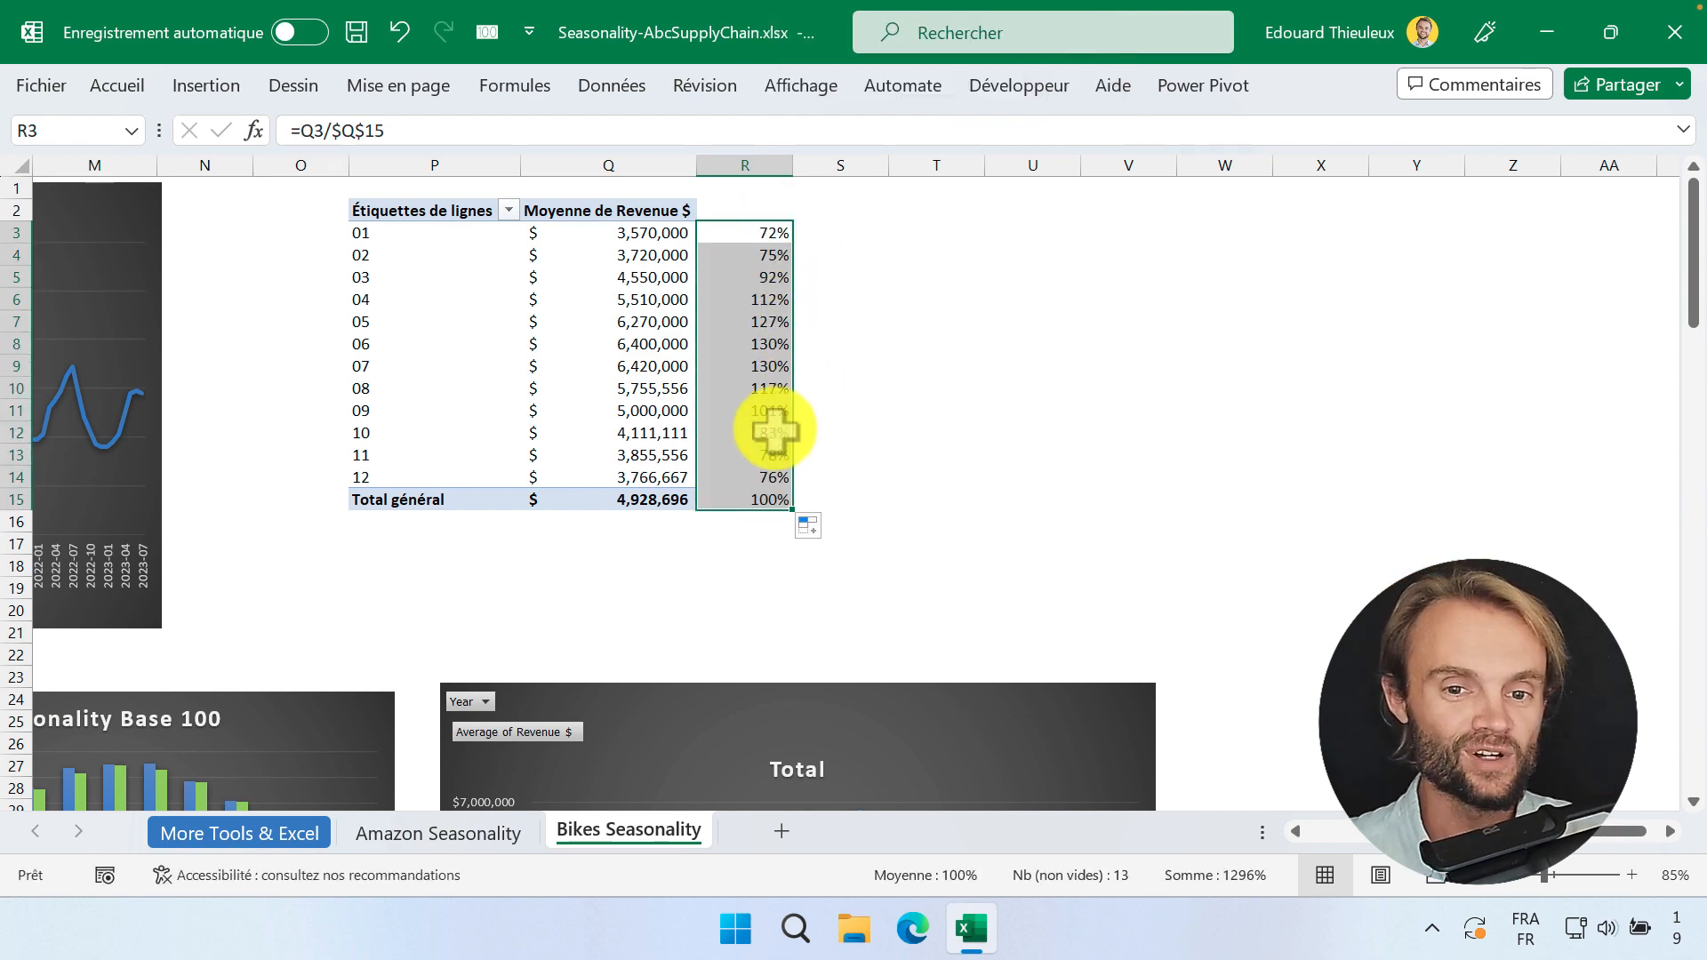
Step: Title the percentage column Base 100 in R2 and apply a conditional formatting color scale to R3:R15
{"action": "left_click", "coordinate": [754, 208]}
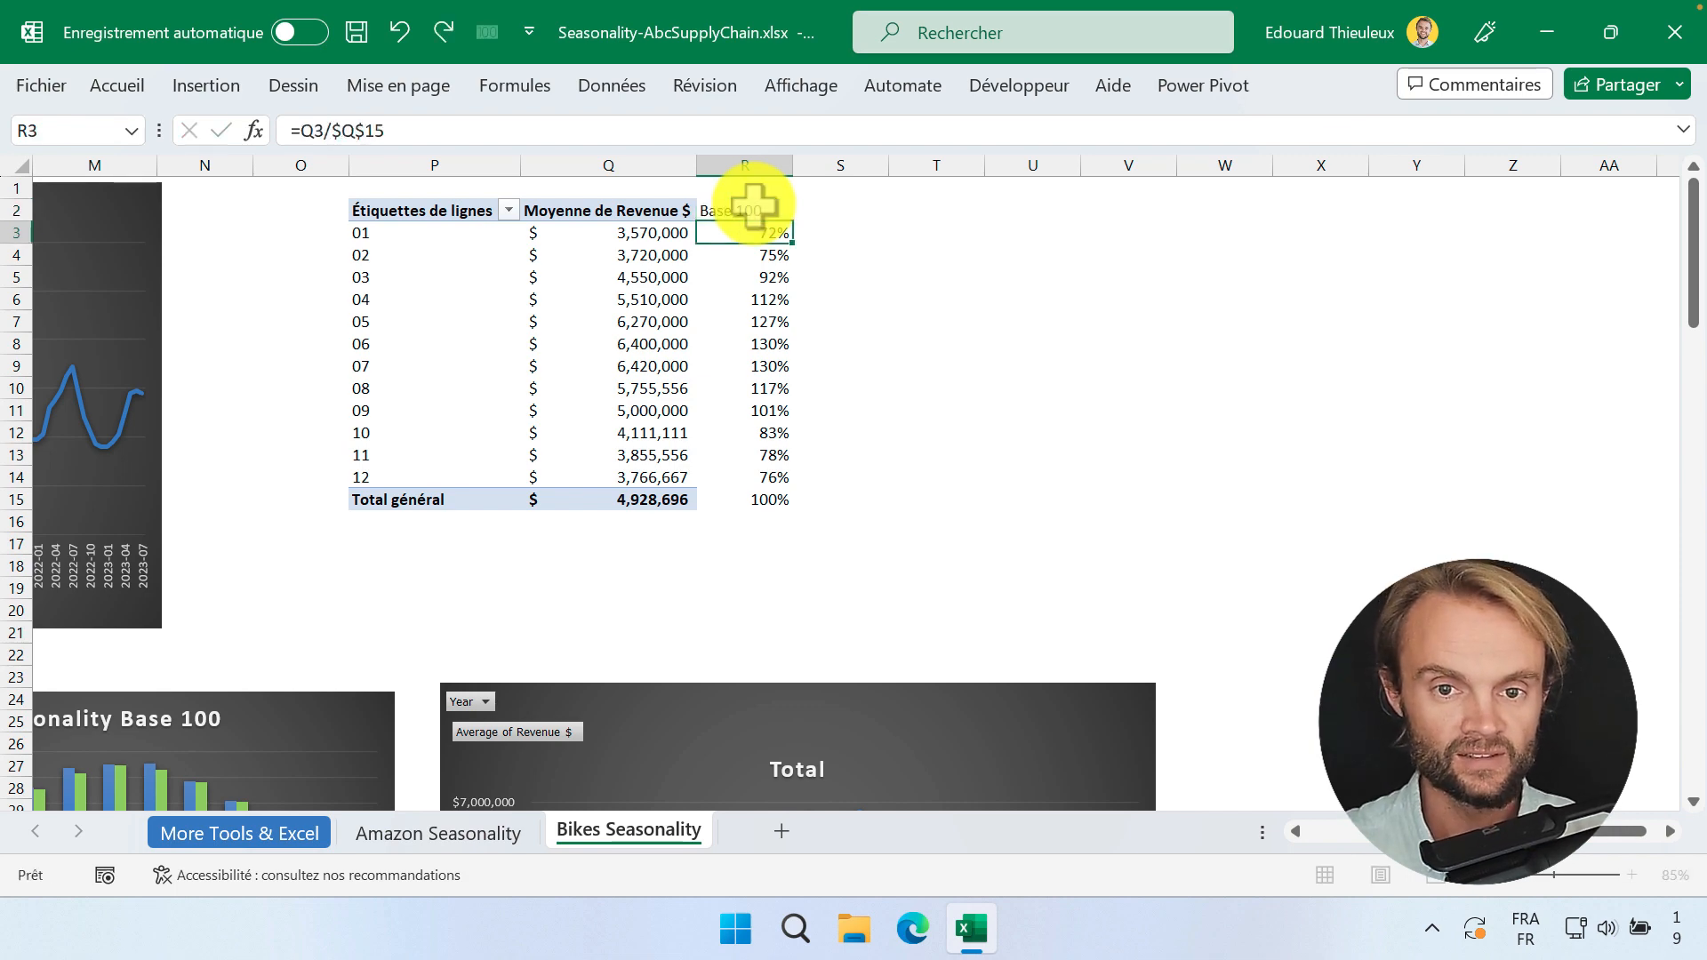
{"action": "scroll", "coordinate": [818, 481], "scroll_direction": "left", "scroll_amount": 5}
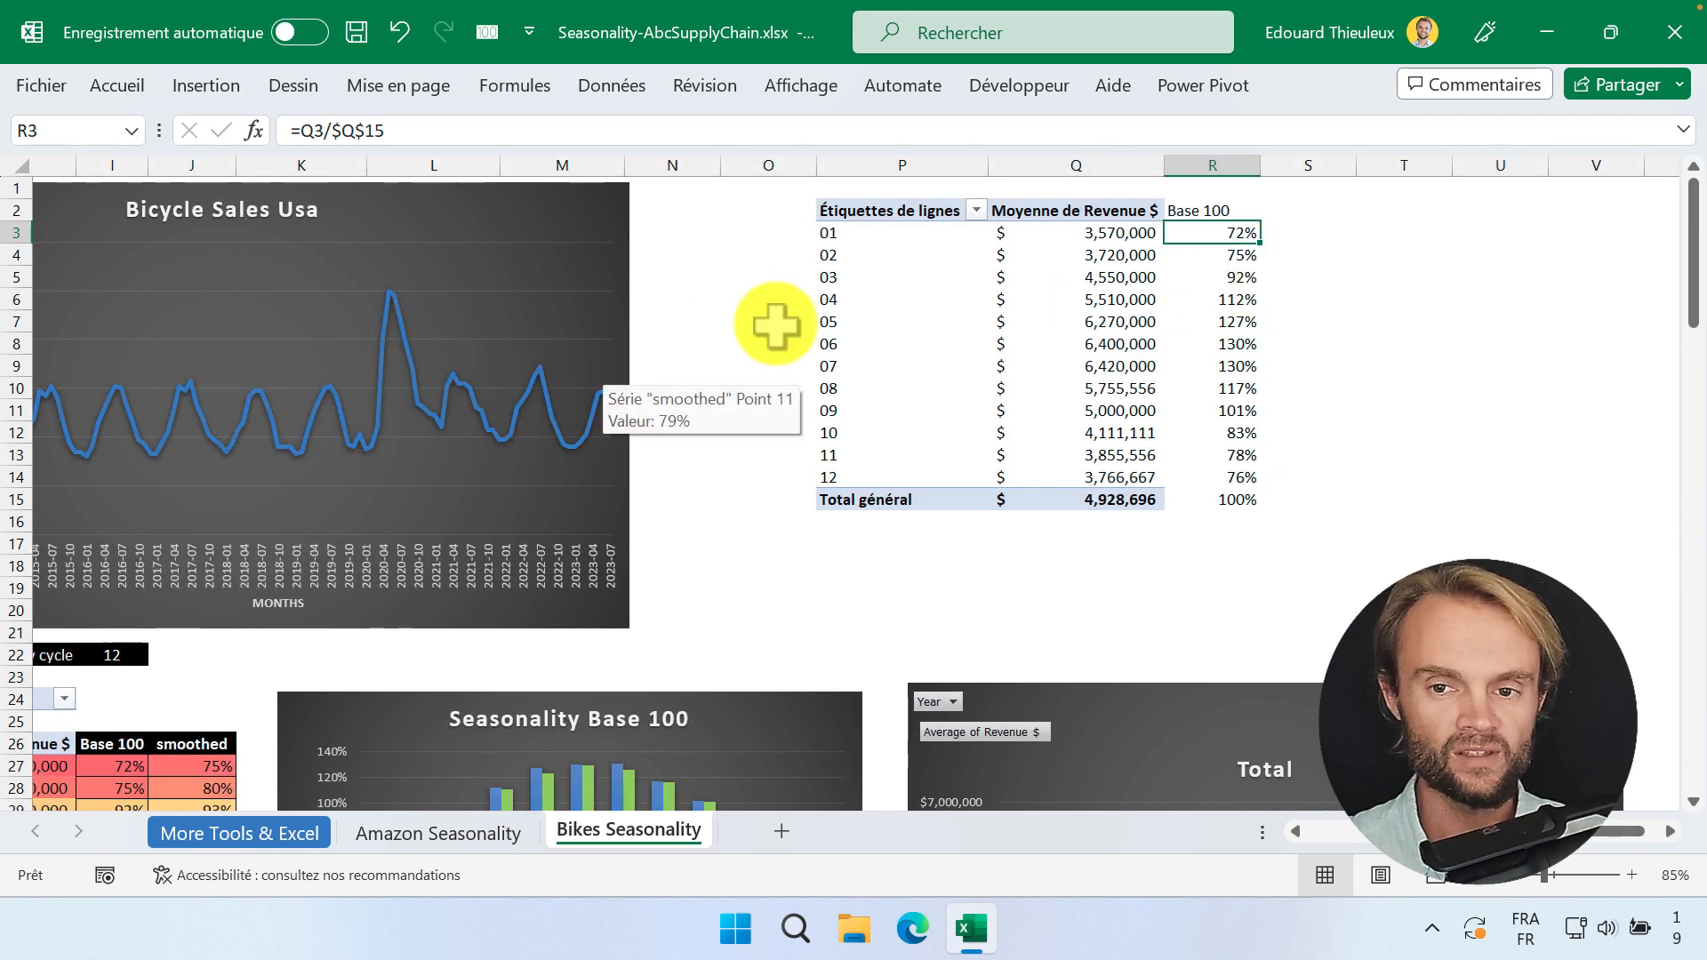
{"action": "left_click_drag", "start_coordinate": [1232, 233], "coordinate": [1243, 505]}
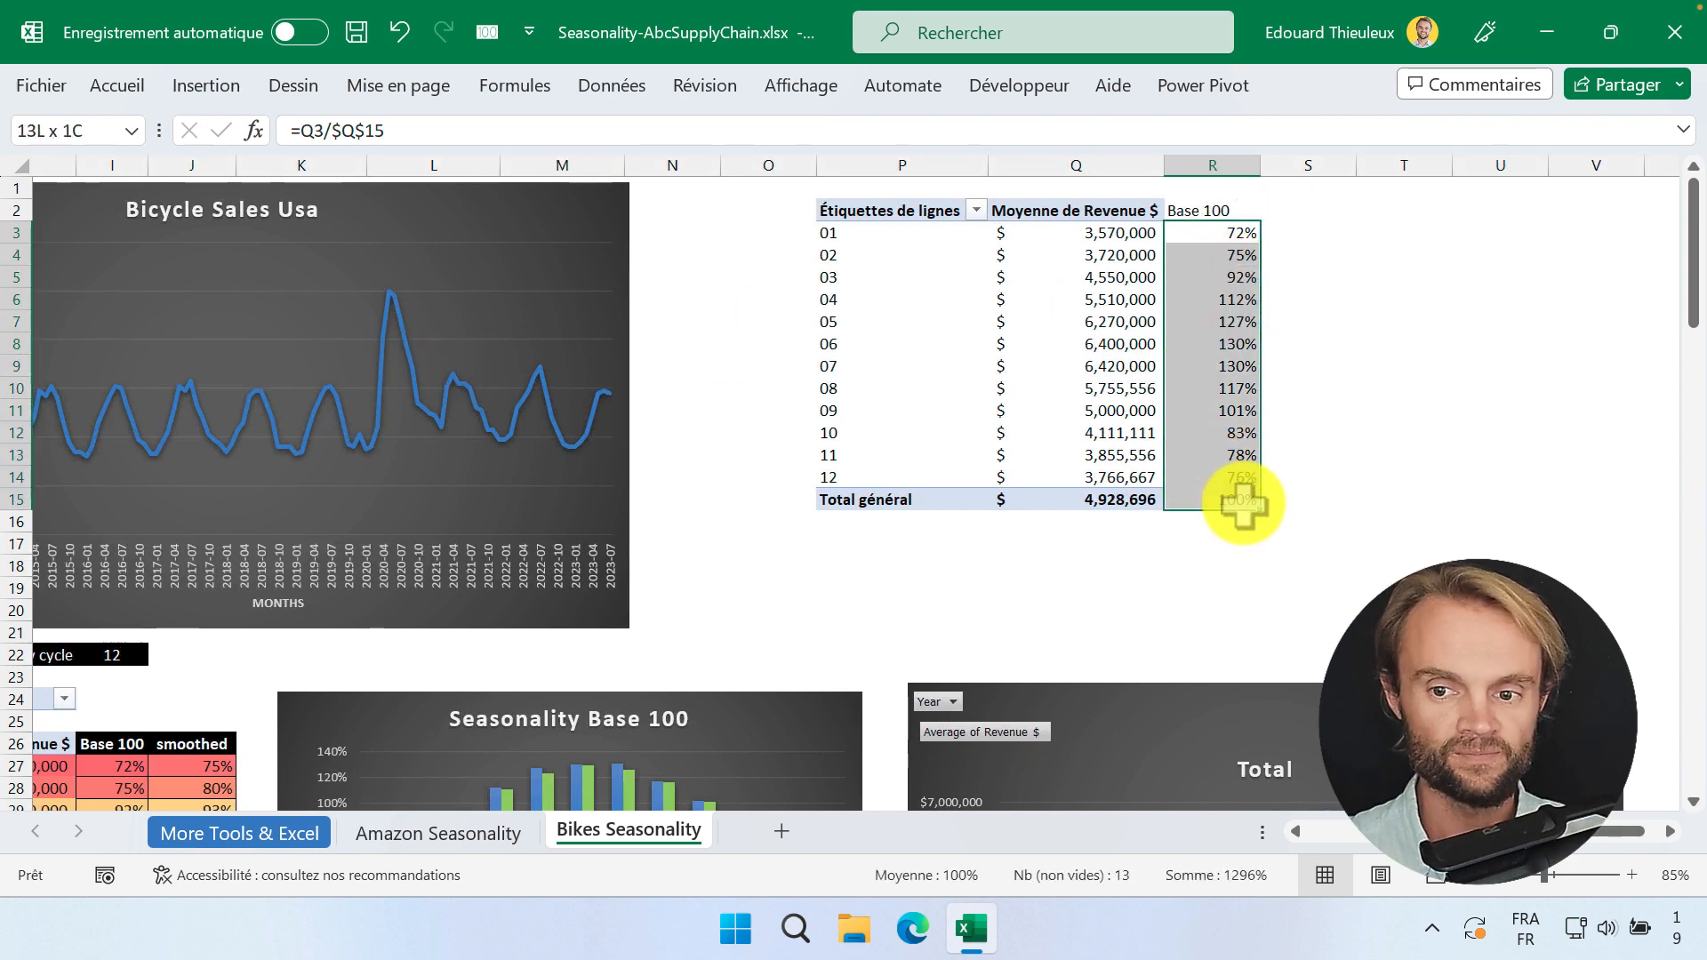
{"action": "left_click", "coordinate": [129, 89]}
{"action": "left_click", "coordinate": [974, 126]}
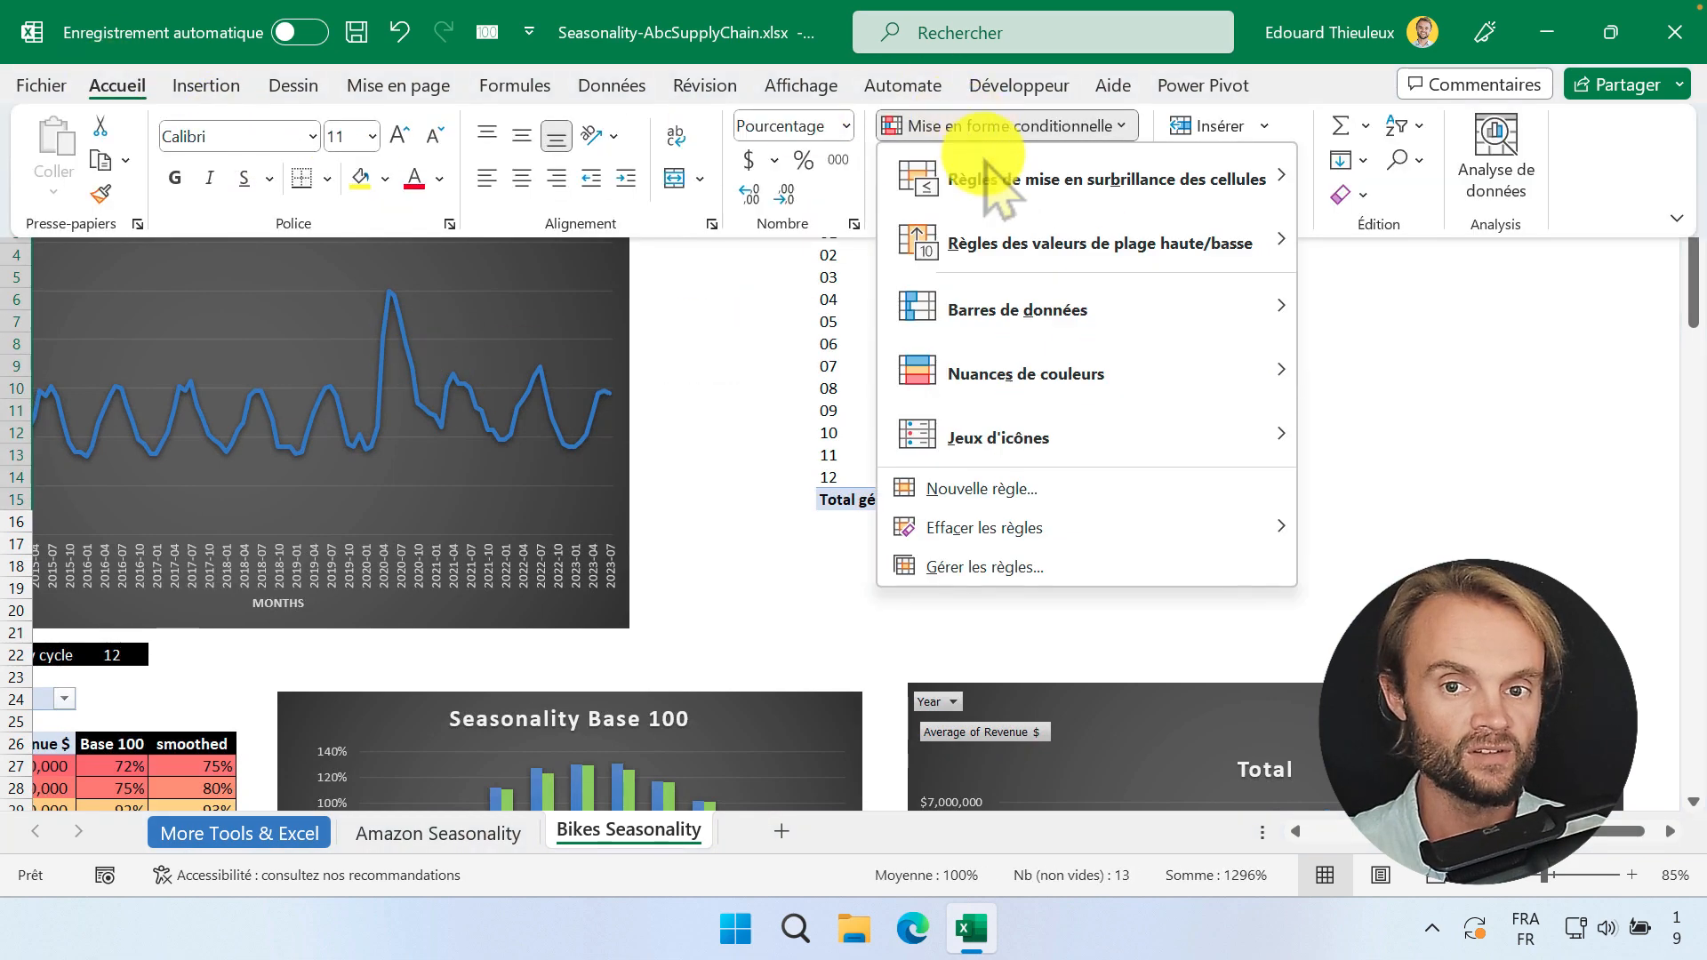
{"action": "mouse_move", "coordinate": [1170, 381]}
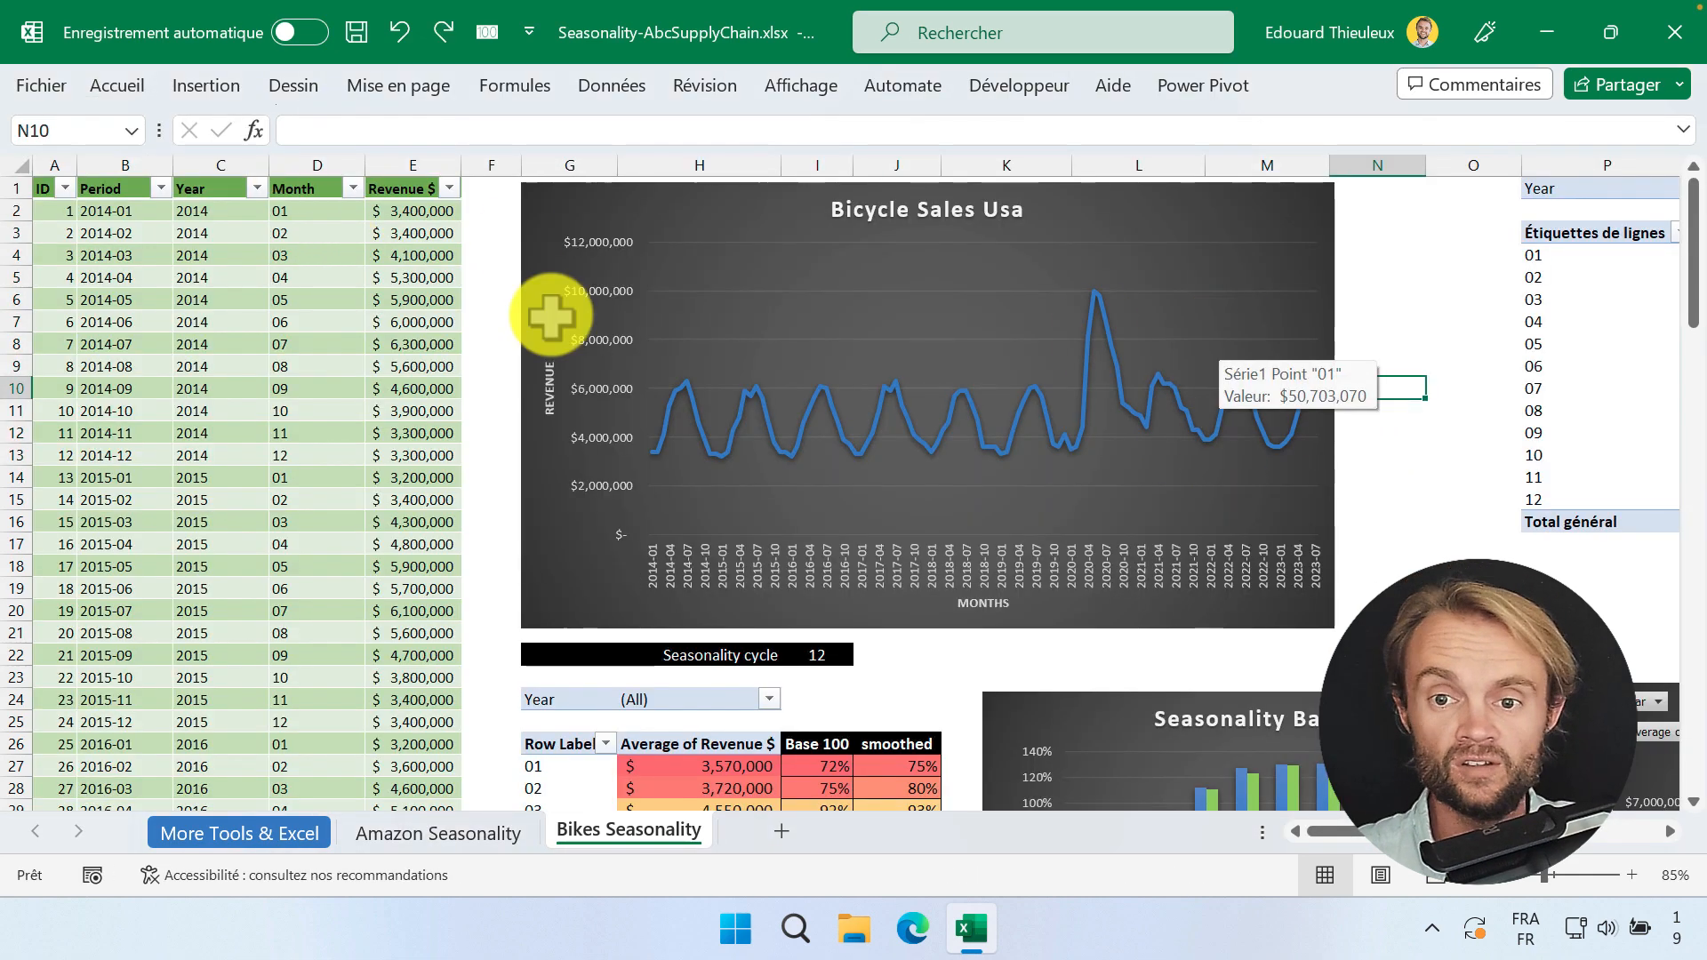
Step: Exclude 2020 from the sales table using the Year filter and inspect the seasonality cycle formula in I22
{"action": "left_click", "coordinate": [256, 188]}
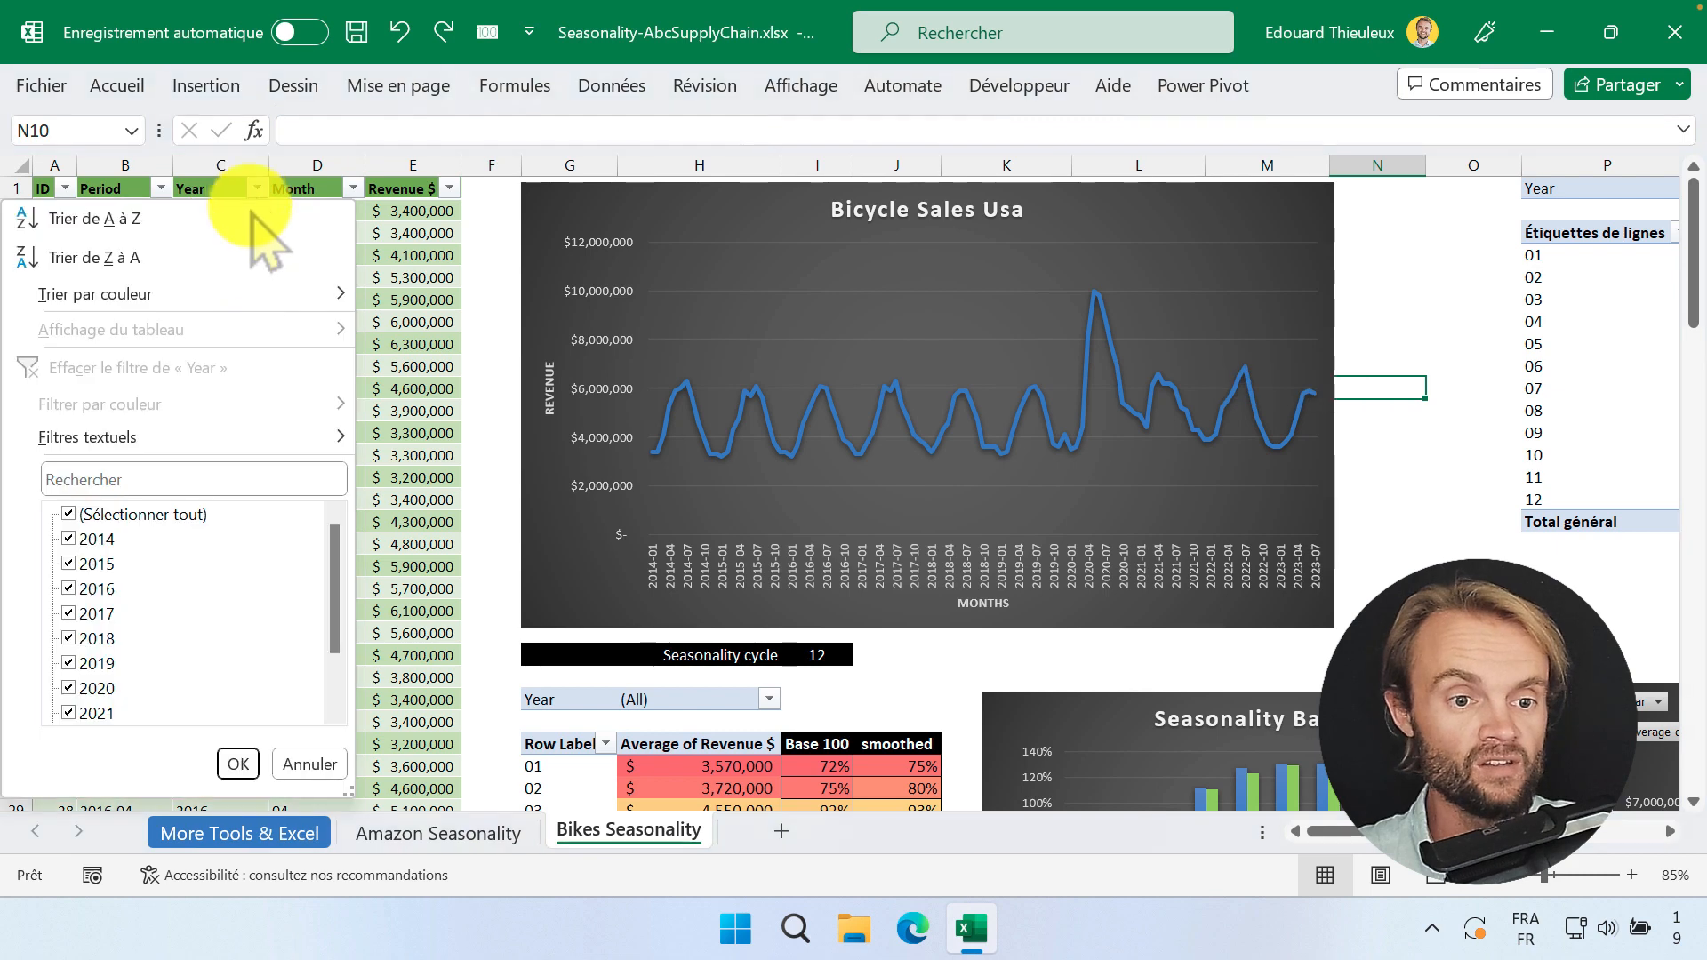
{"action": "left_click", "coordinate": [72, 686]}
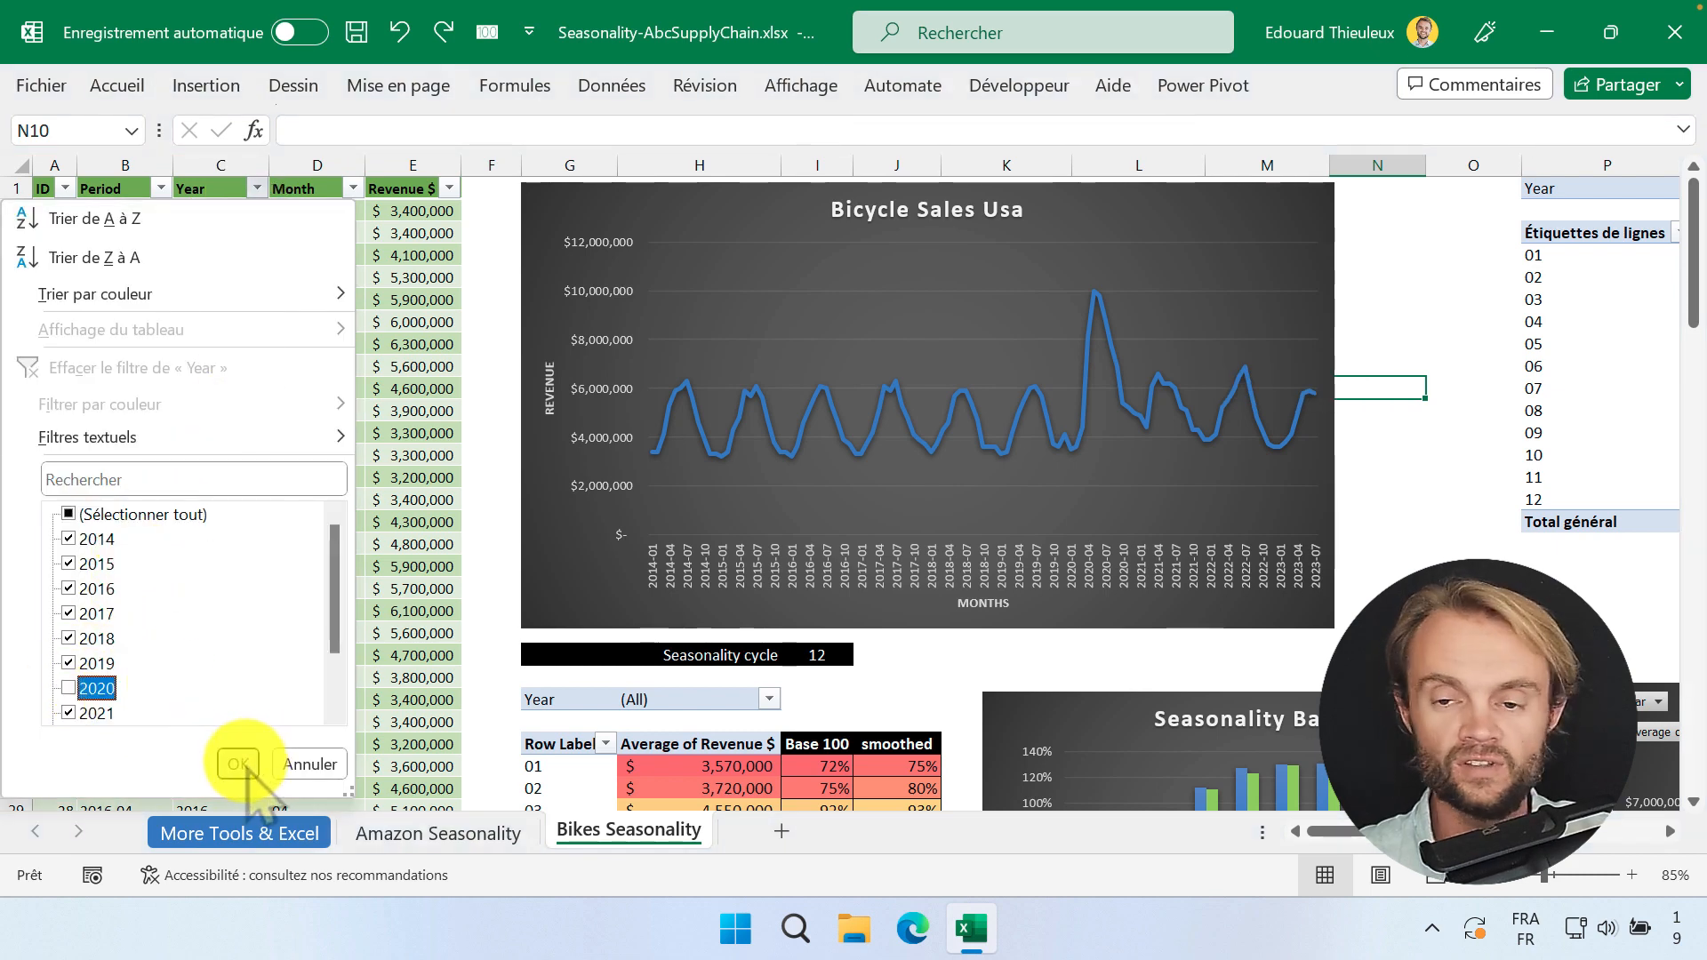
{"action": "left_click", "coordinate": [238, 764]}
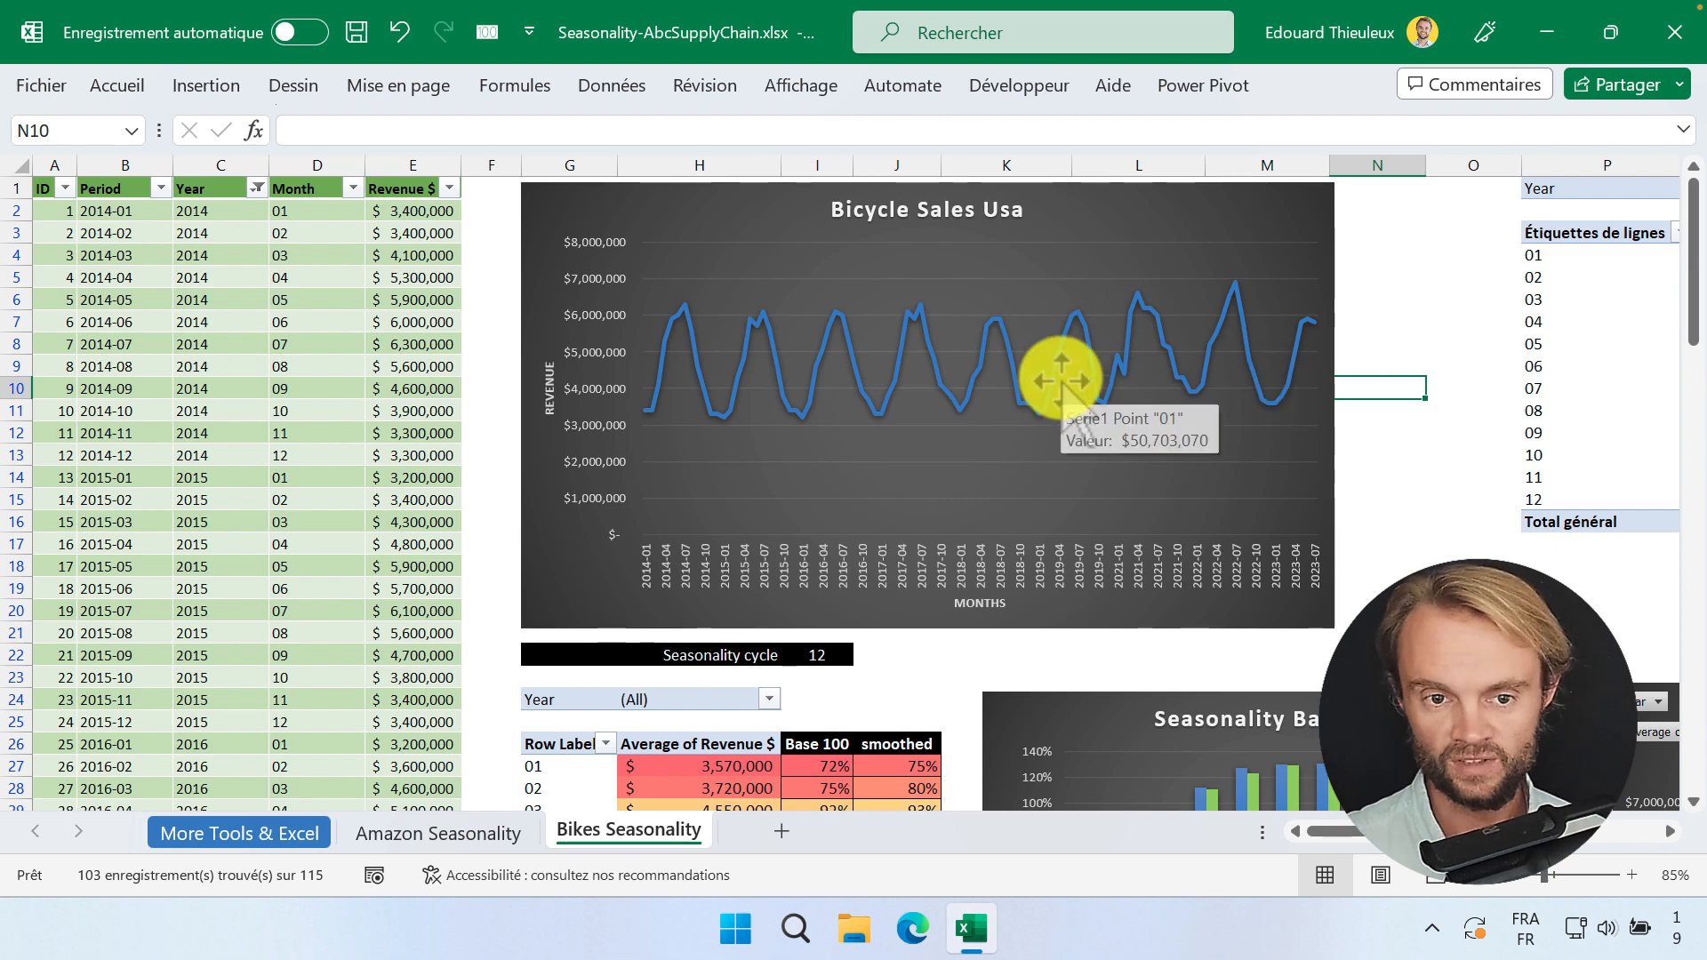
{"action": "left_click", "coordinate": [822, 655]}
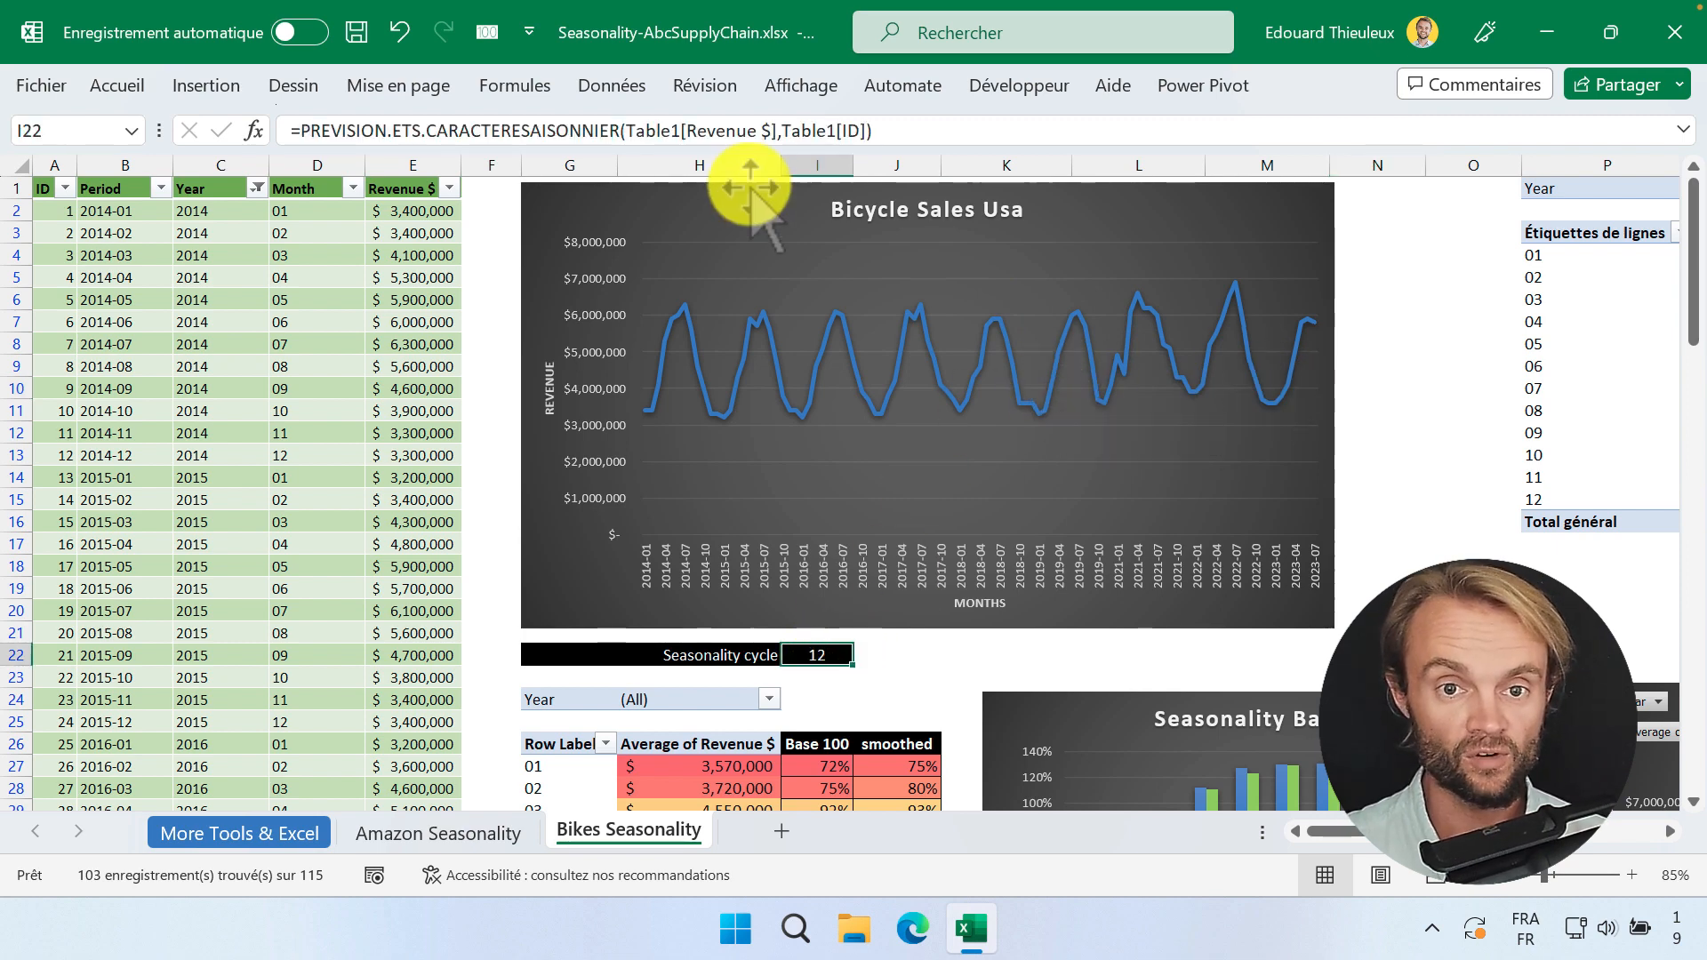
Step: Check the arguments of the seasonality cycle formula in I22 and include 2020 again in the sales table's Year filter
{"action": "left_click", "coordinate": [678, 130]}
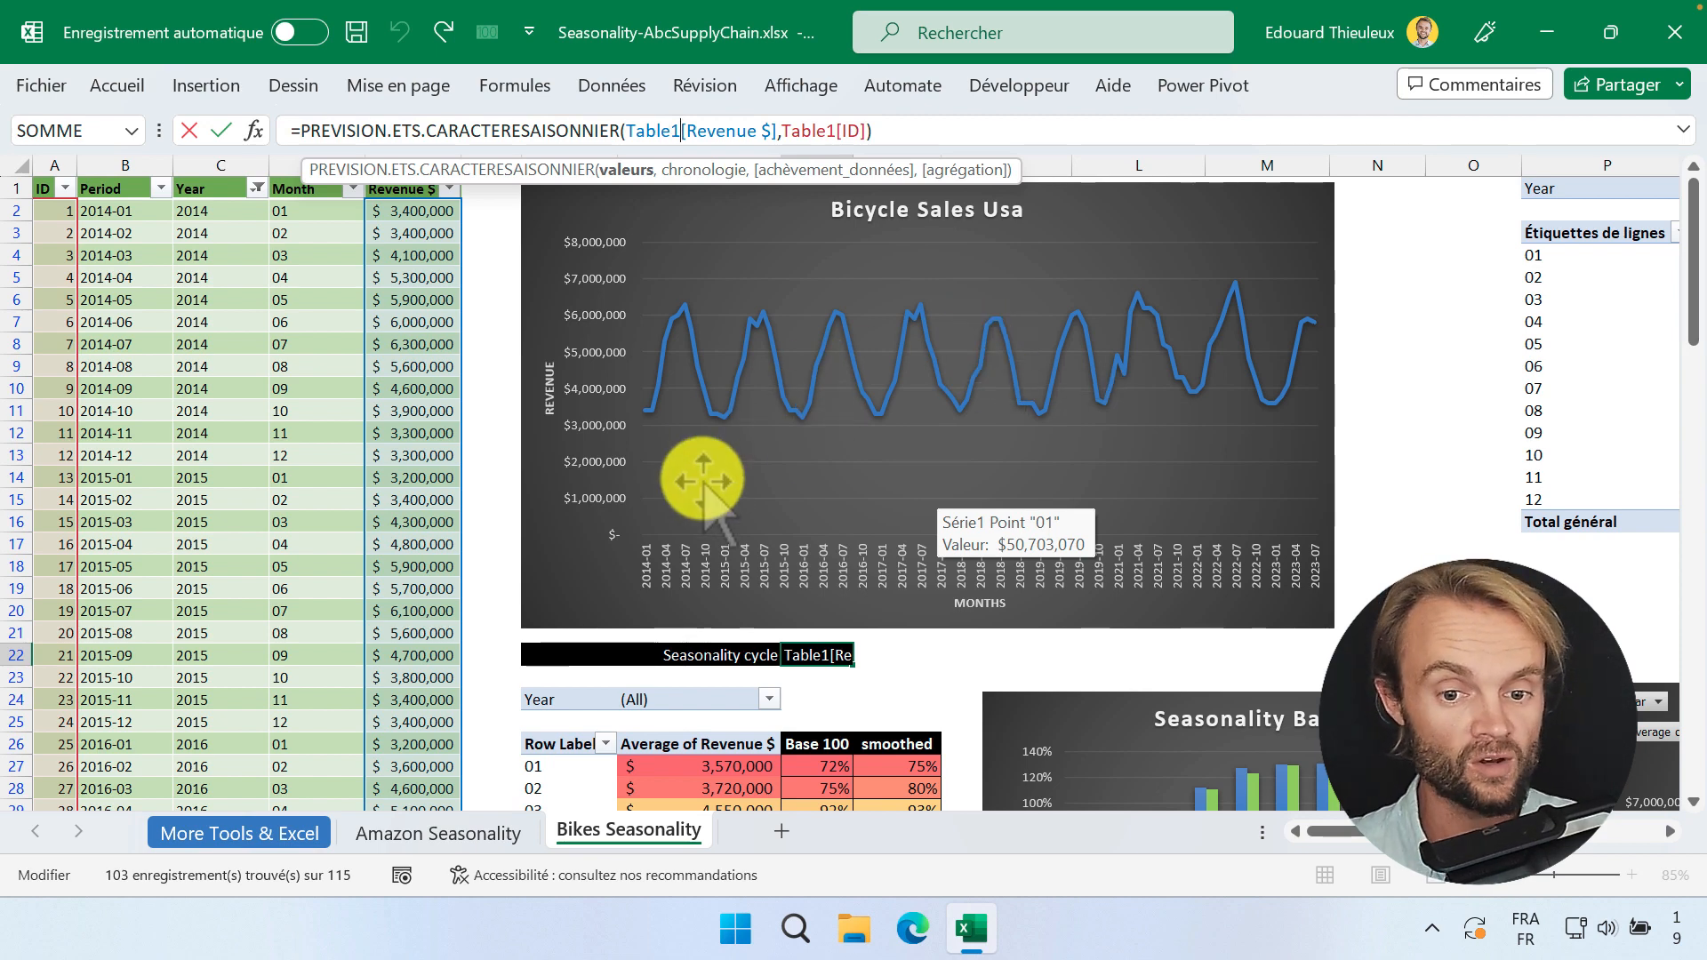
{"action": "key", "text": "ctrl+Return"}
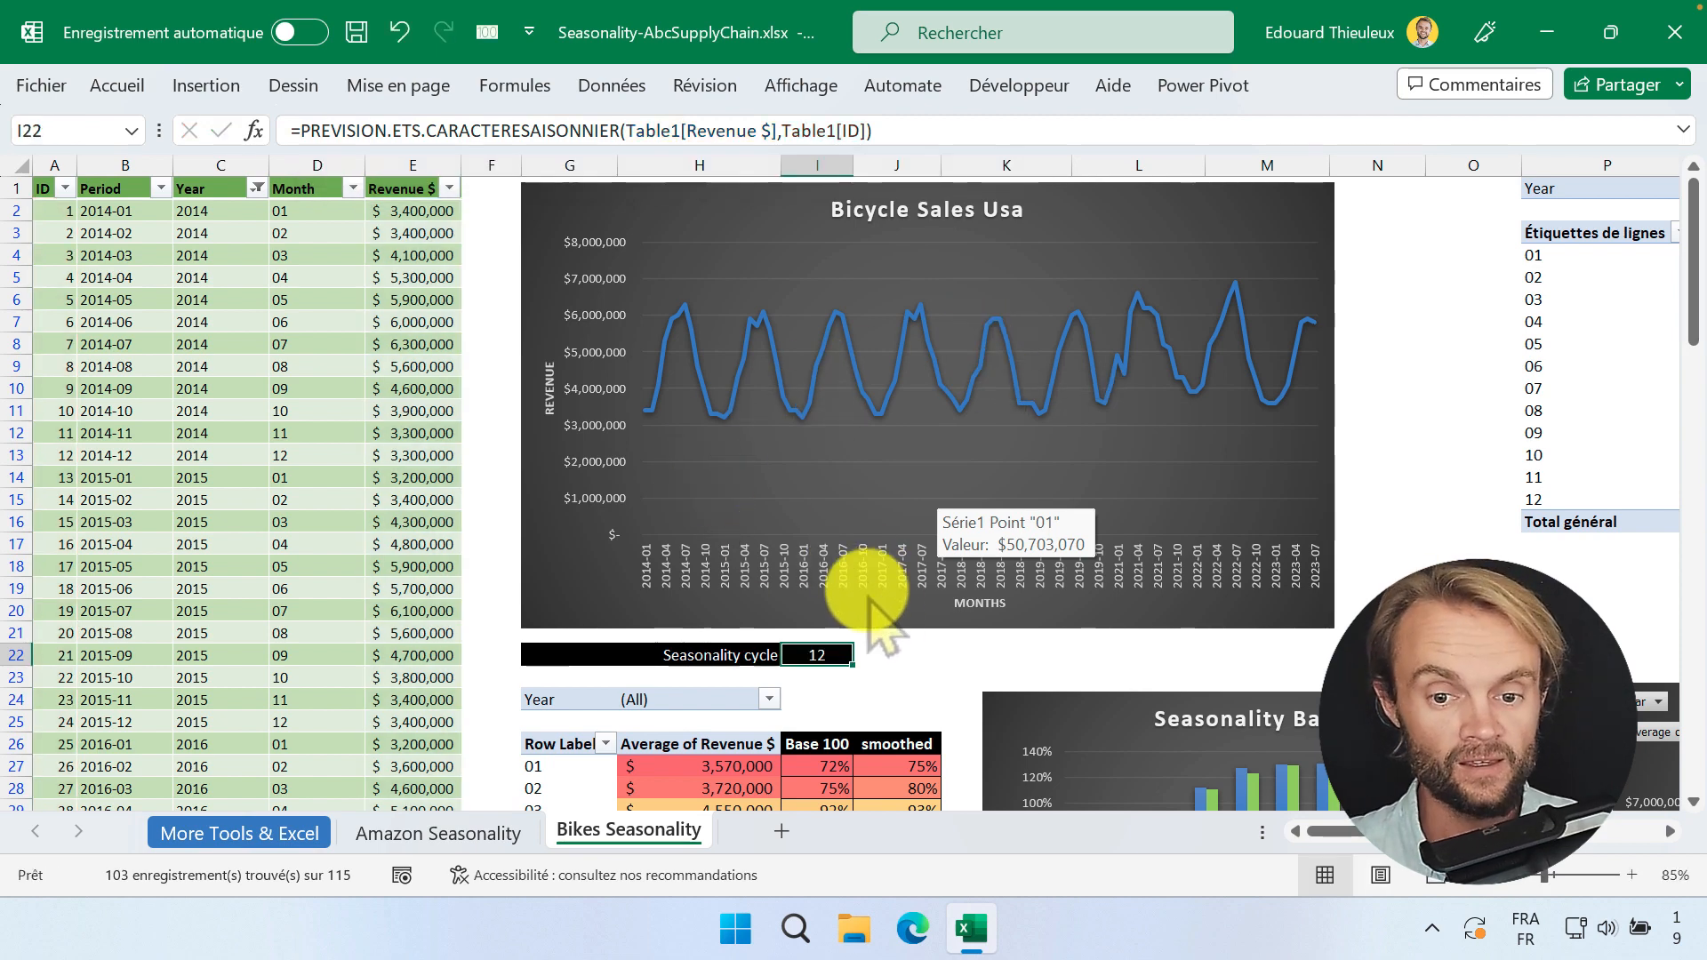
{"action": "left_click", "coordinate": [257, 188]}
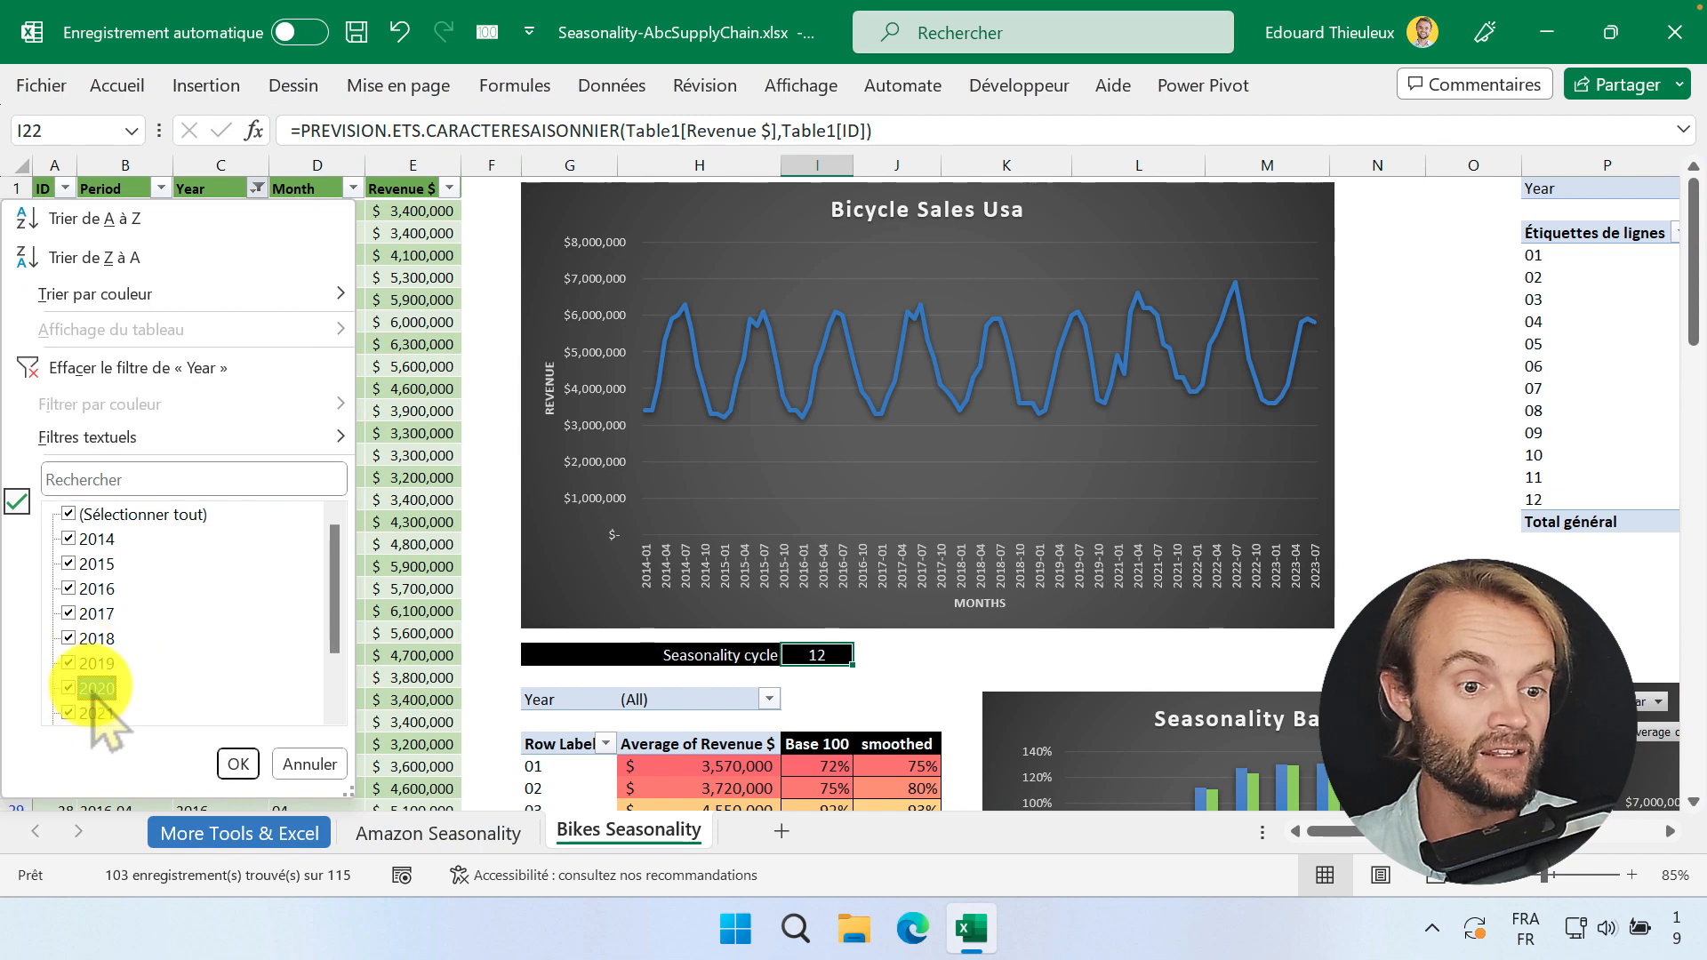
{"action": "left_click", "coordinate": [236, 763]}
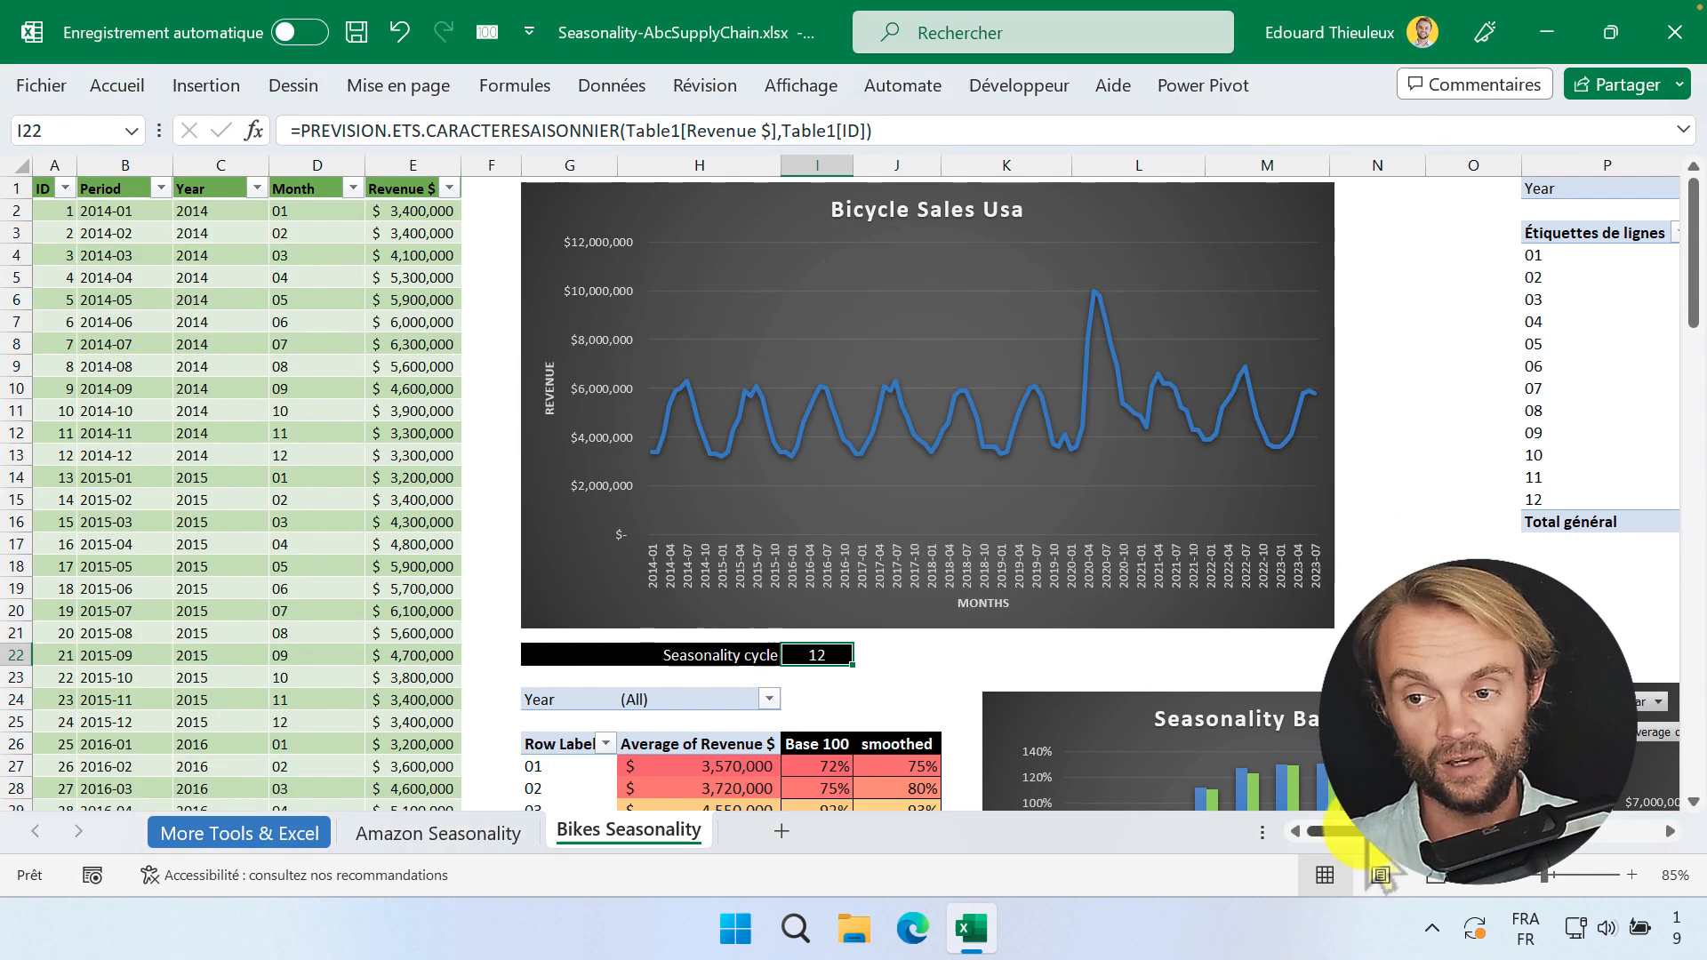
Step: Check the pivot table's Year filter selection, clear the erroneous Base 100 formula in R3 and select the percentages in R4:R15
{"action": "left_click_drag", "start_coordinate": [1365, 833], "coordinate": [1458, 833]}
{"action": "left_click", "coordinate": [1230, 188]}
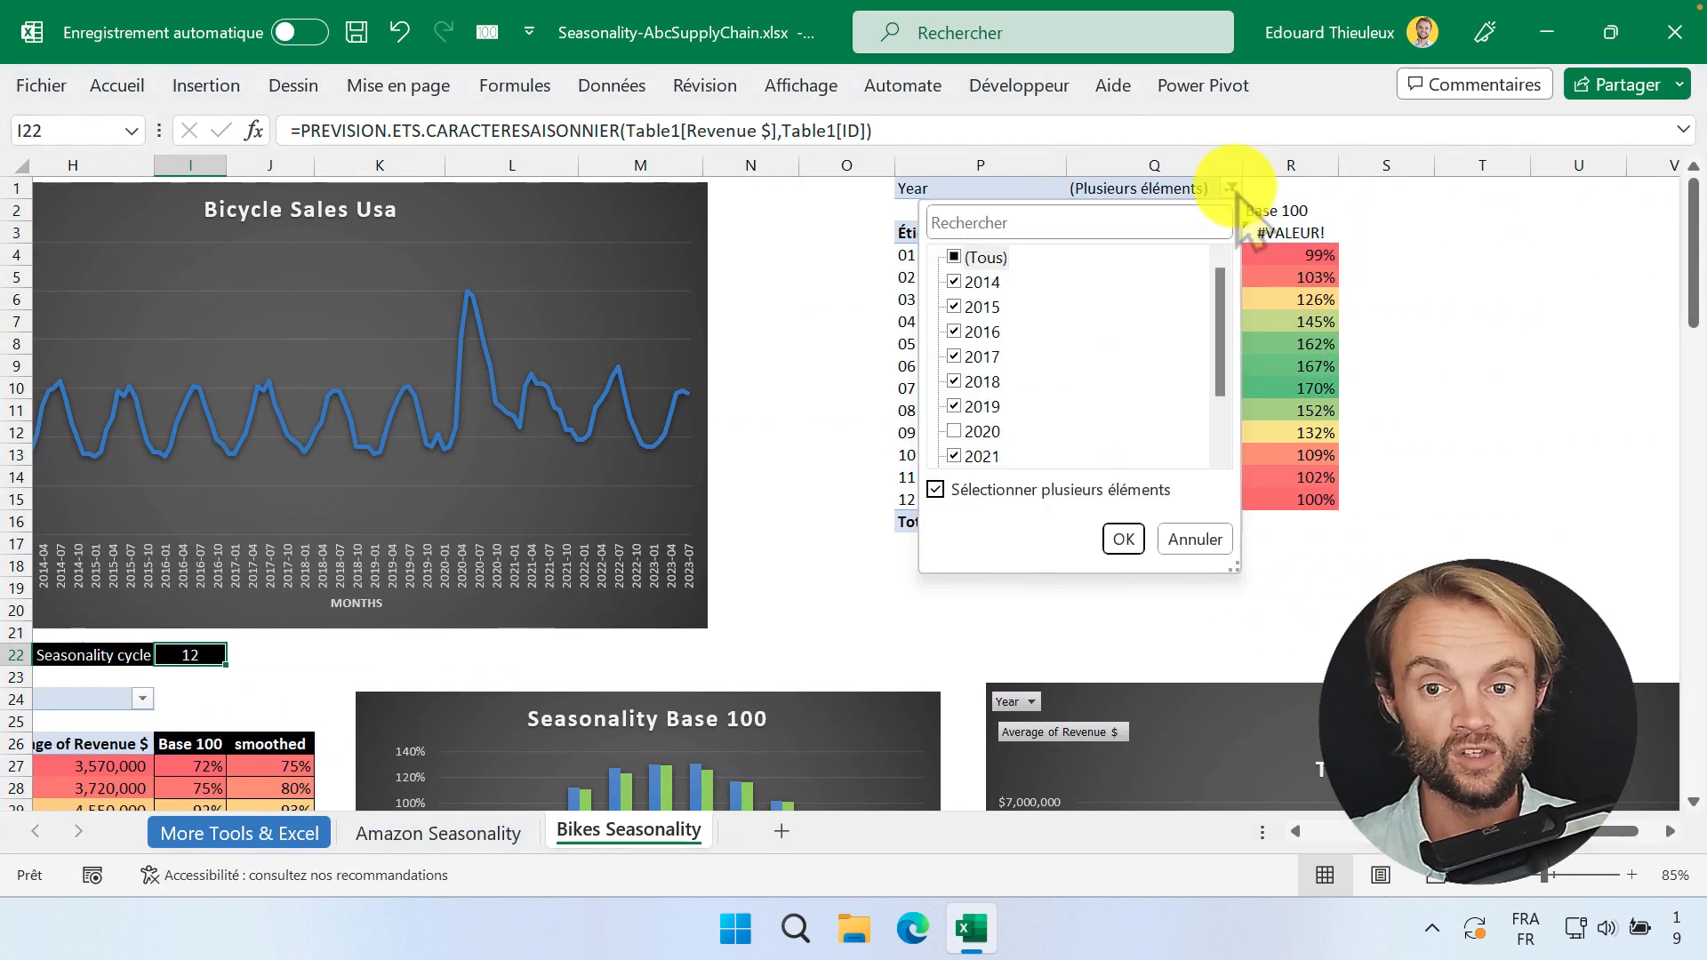
{"action": "key", "text": "Escape"}
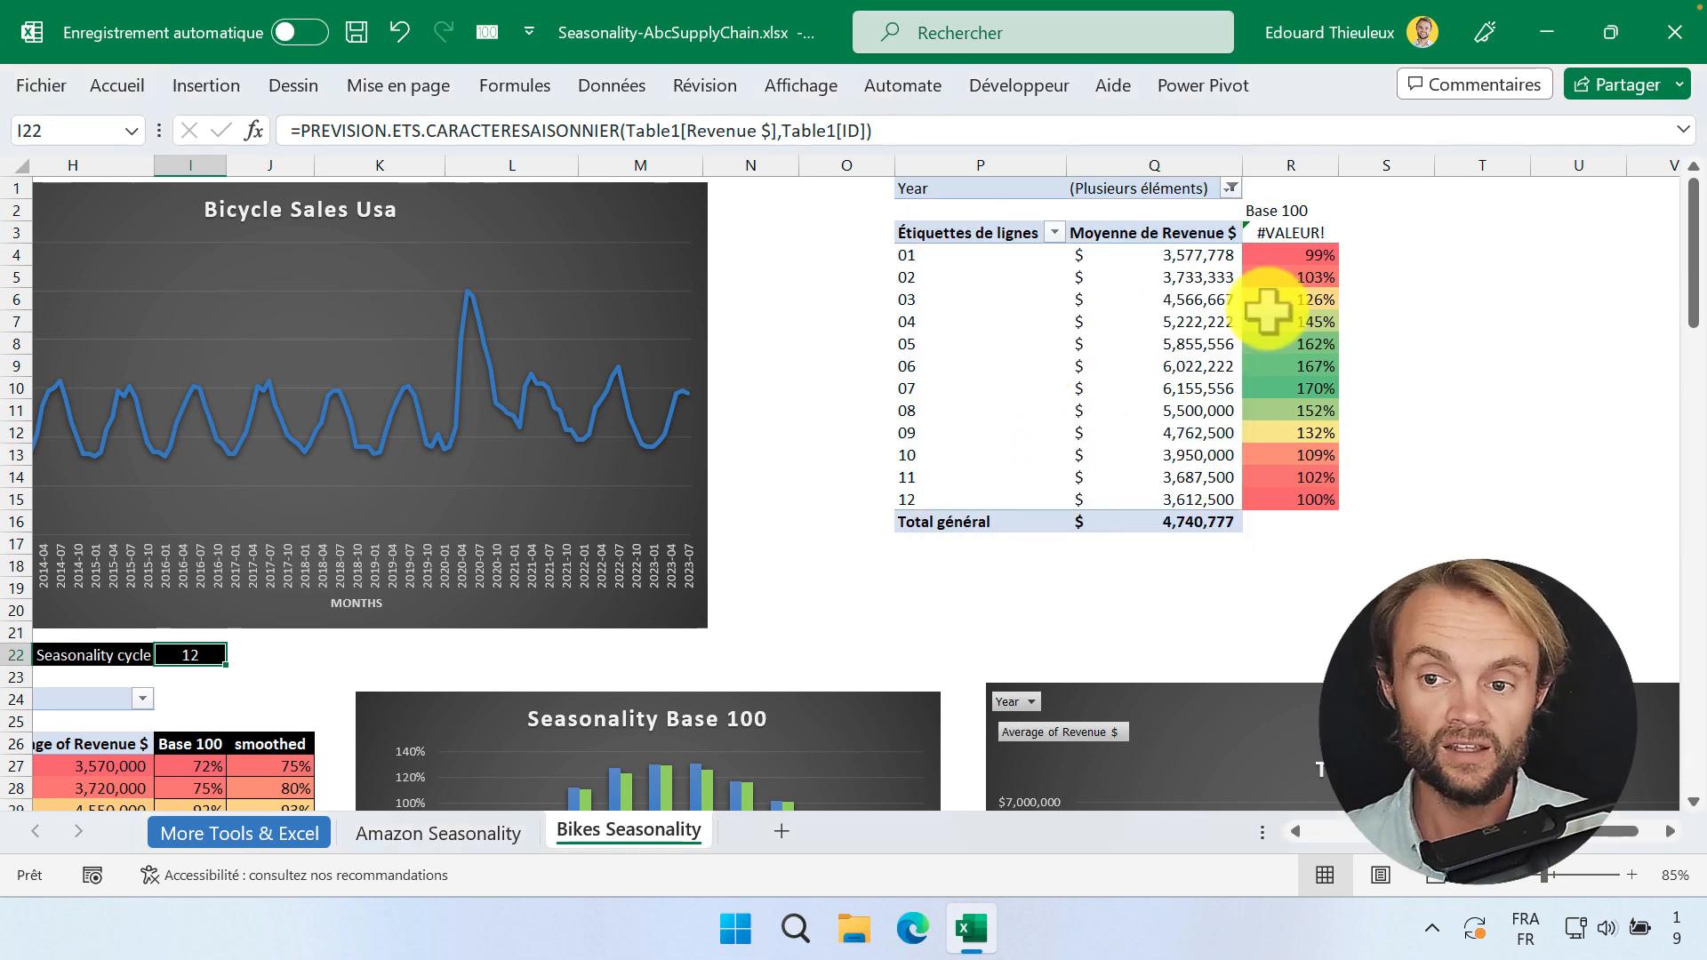
{"action": "left_click", "coordinate": [1325, 232]}
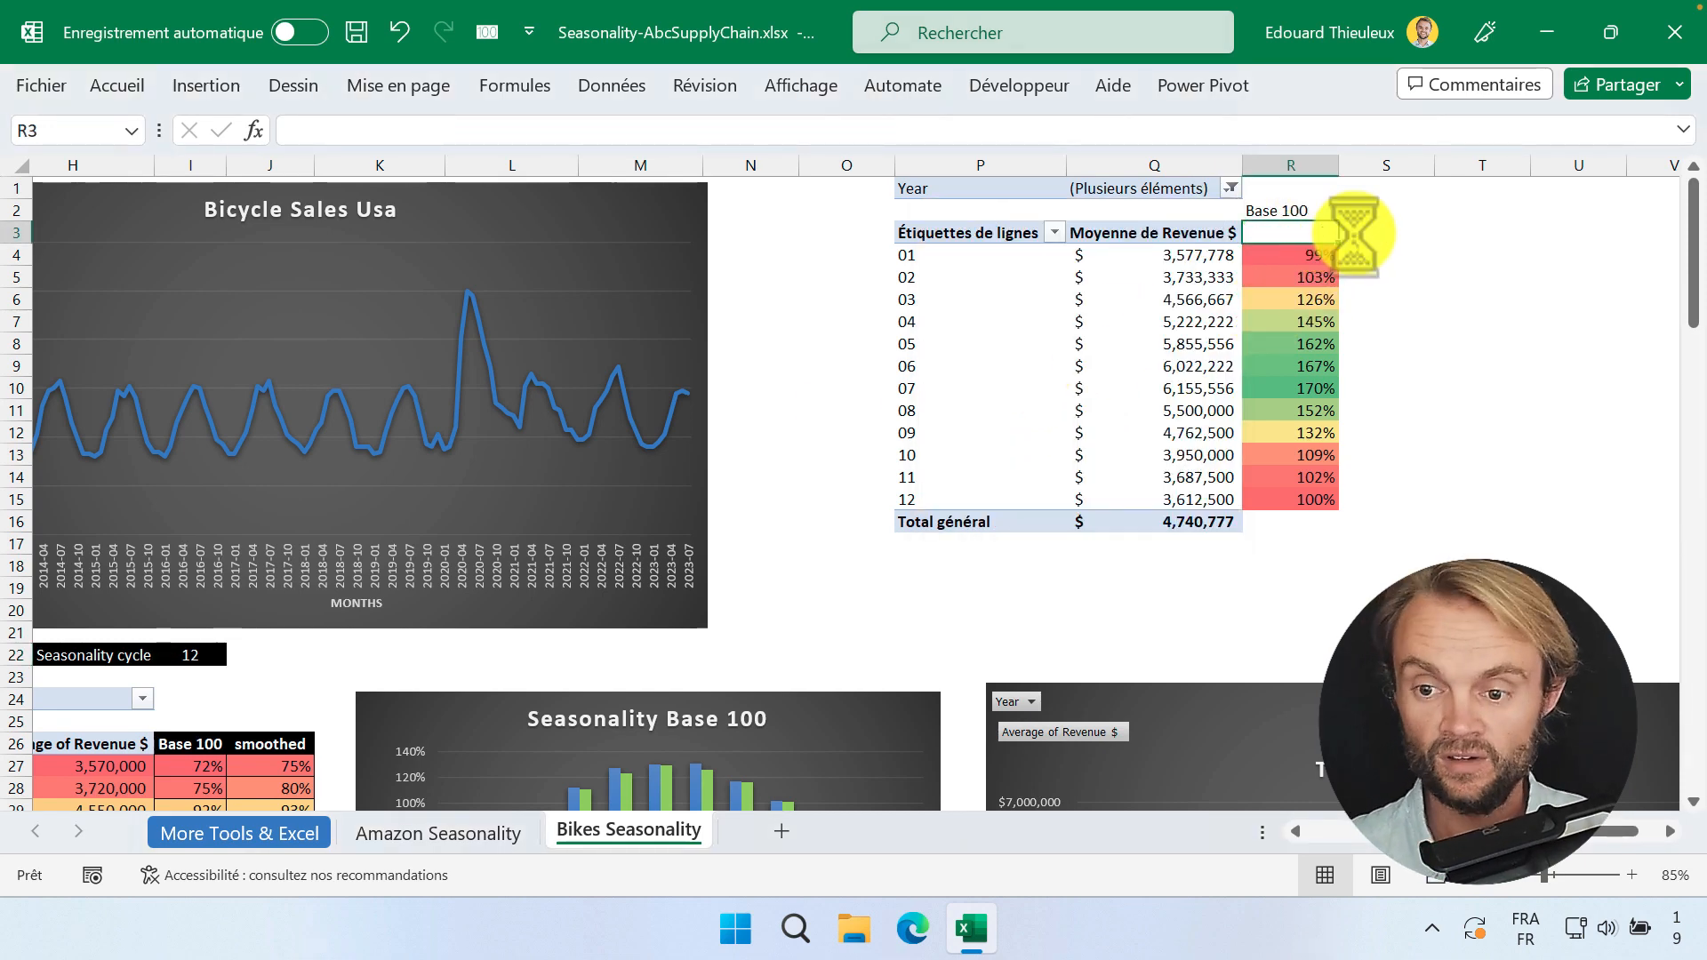
{"action": "scroll", "coordinate": [1315, 381], "scroll_direction": "down", "scroll_amount": 1}
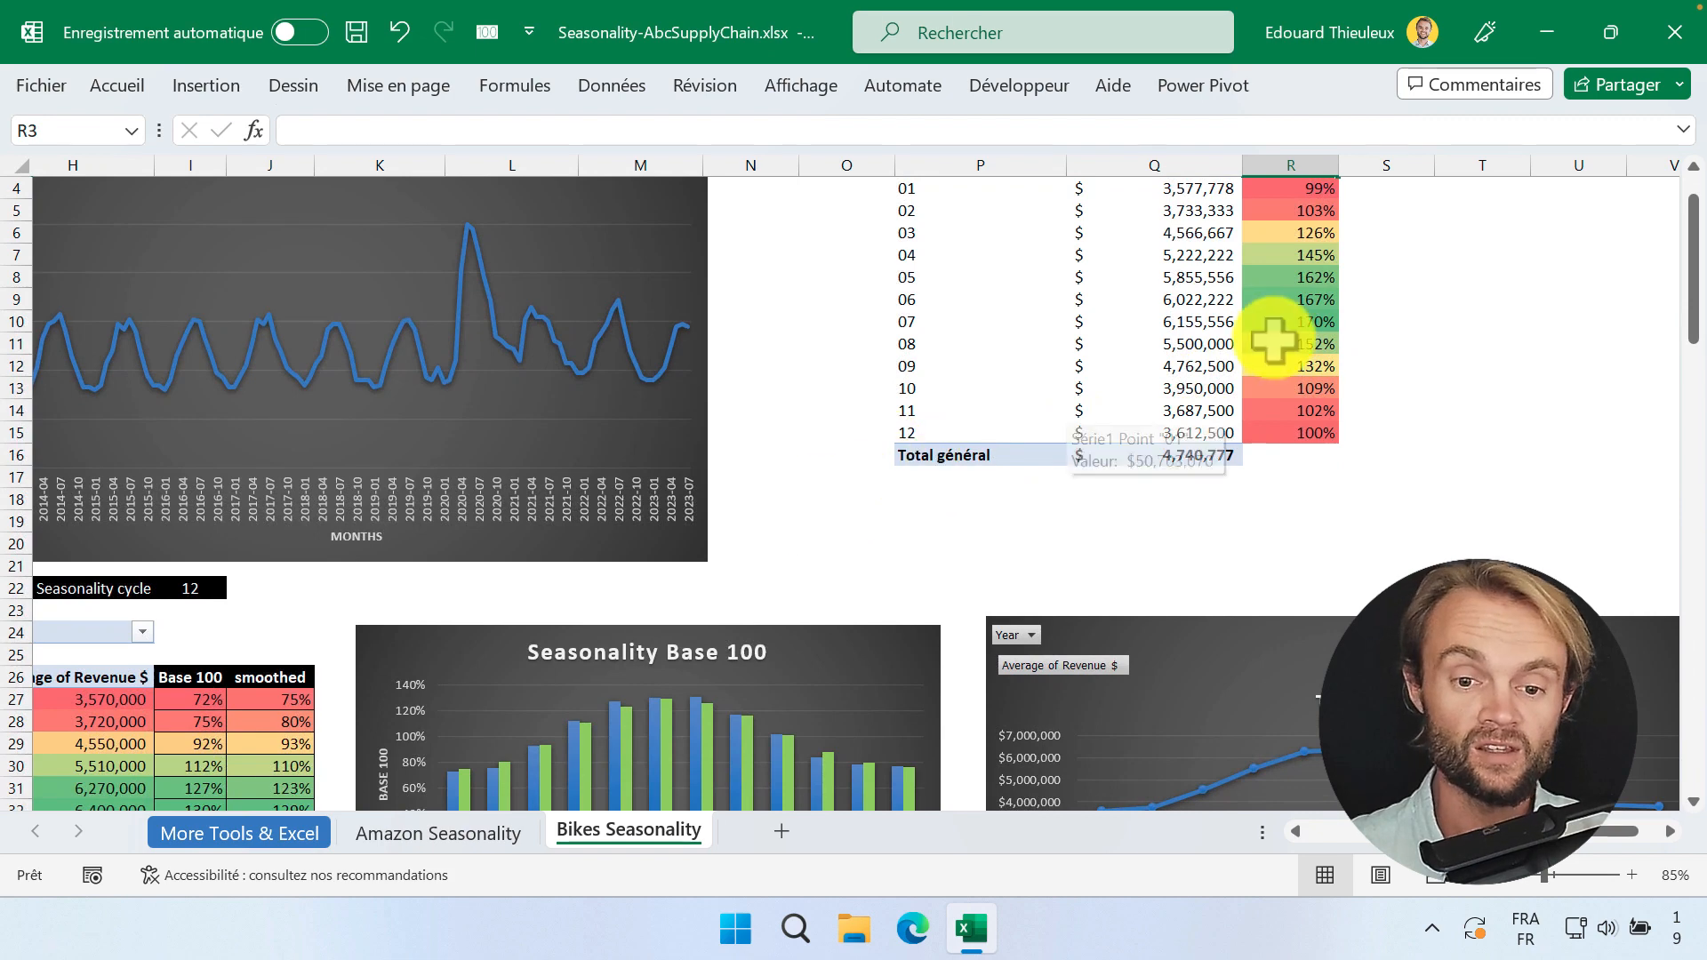
{"action": "scroll", "coordinate": [1298, 284], "scroll_direction": "up", "scroll_amount": 1}
{"action": "left_click_drag", "start_coordinate": [1315, 253], "coordinate": [1307, 528]}
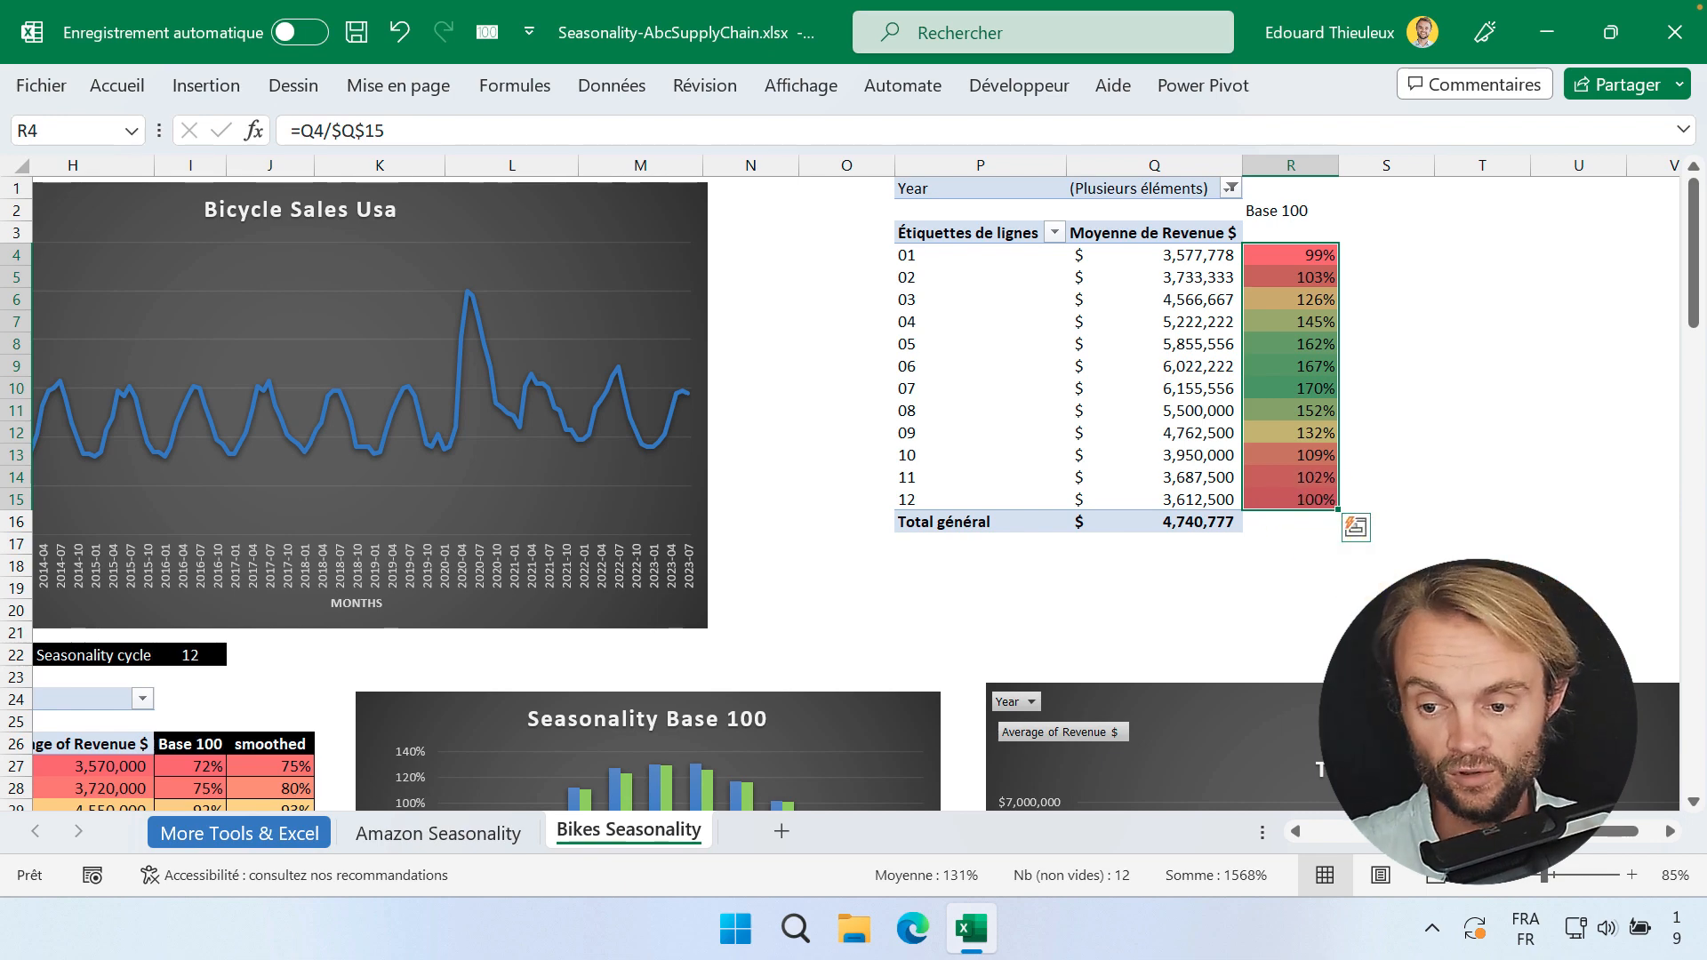
Step: Examine the smoothed seasonality formula in J30 and compare the Base 100 and smoothed values in the table and chart
{"action": "left_click_drag", "start_coordinate": [1462, 833], "coordinate": [1360, 836]}
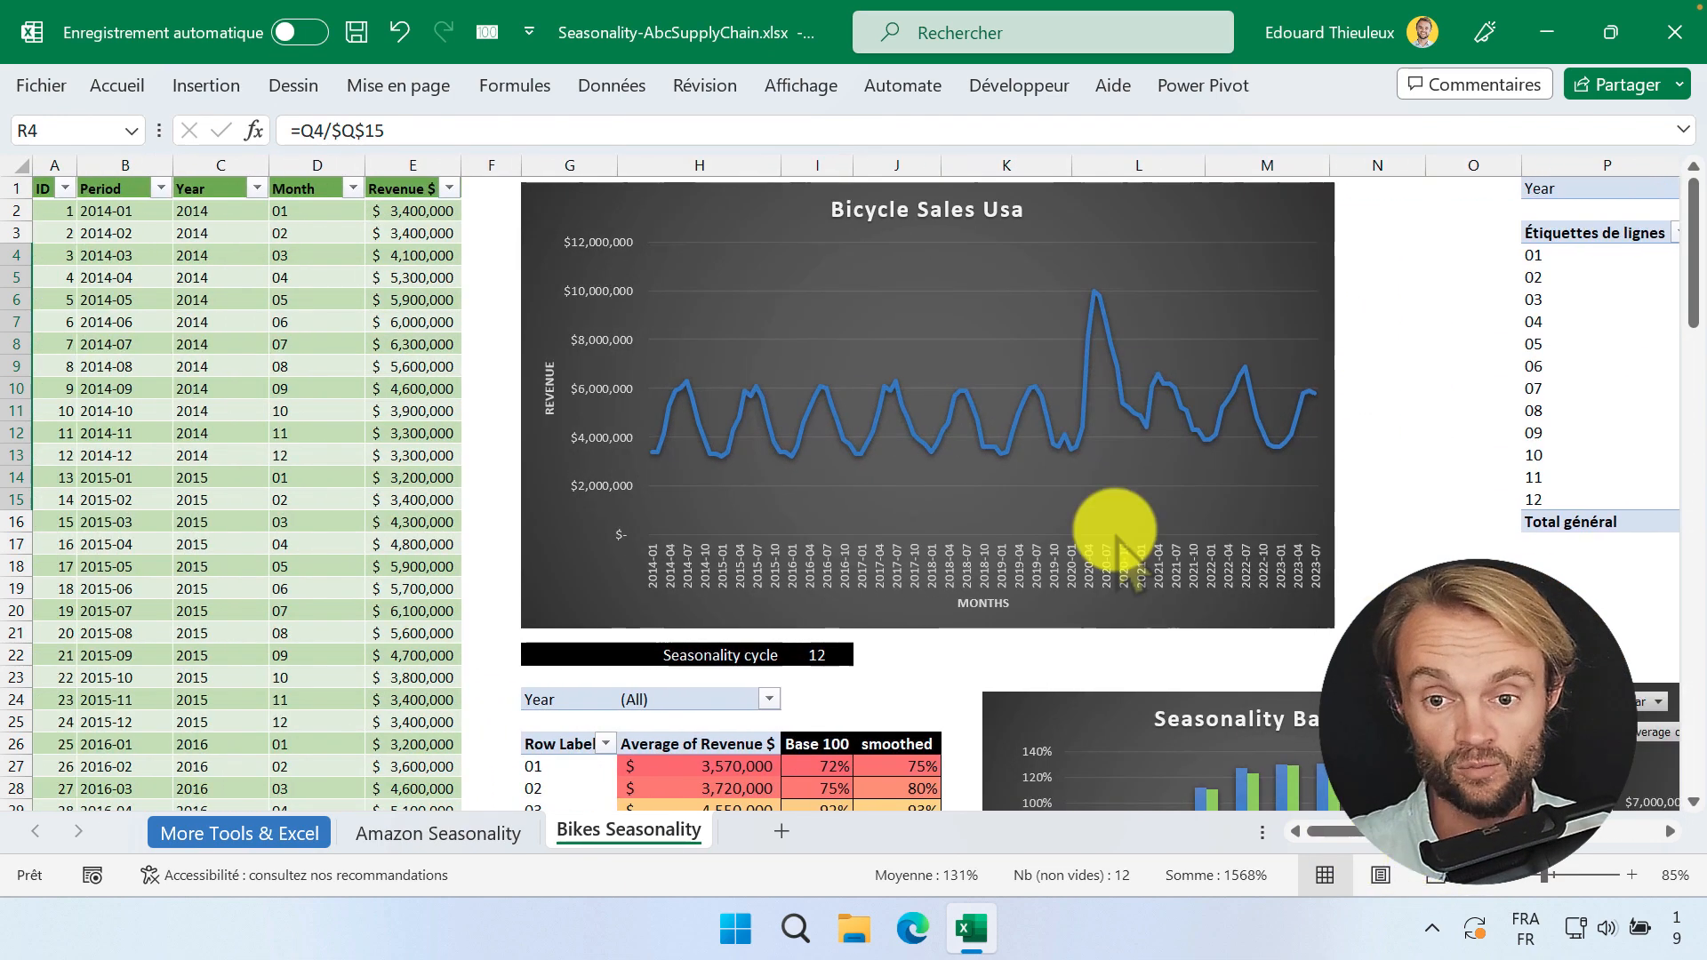
{"action": "scroll", "coordinate": [1066, 500], "scroll_direction": "down", "scroll_amount": 1}
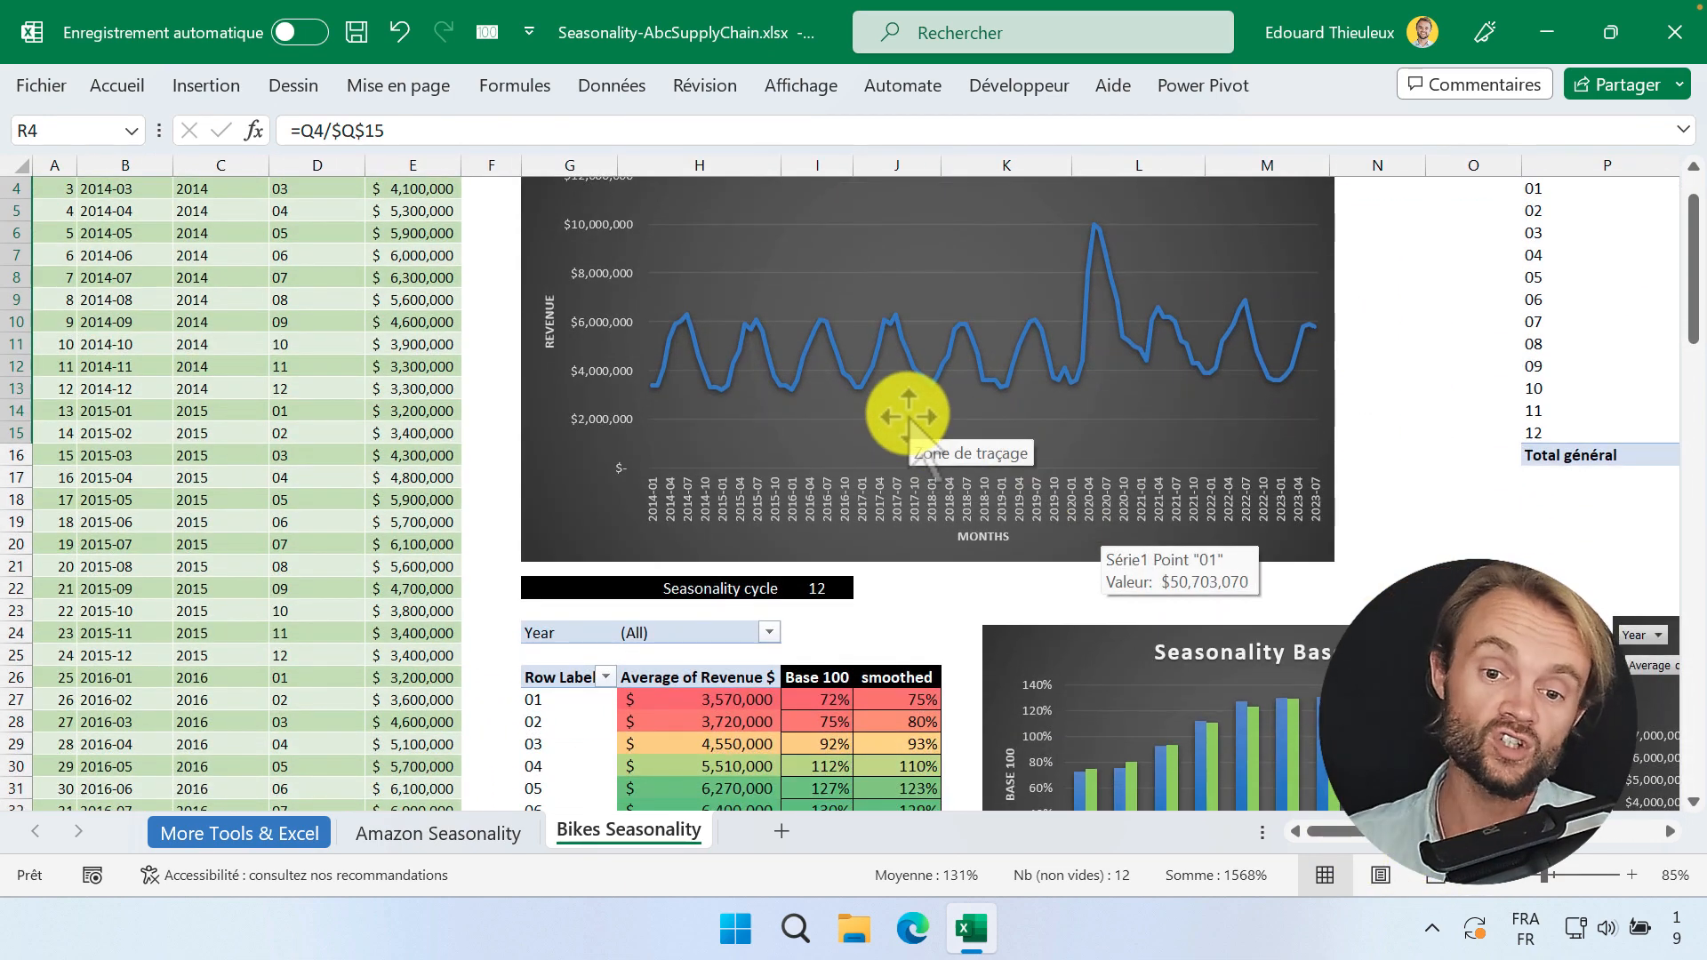
{"action": "scroll", "coordinate": [921, 449], "scroll_direction": "down", "scroll_amount": 4}
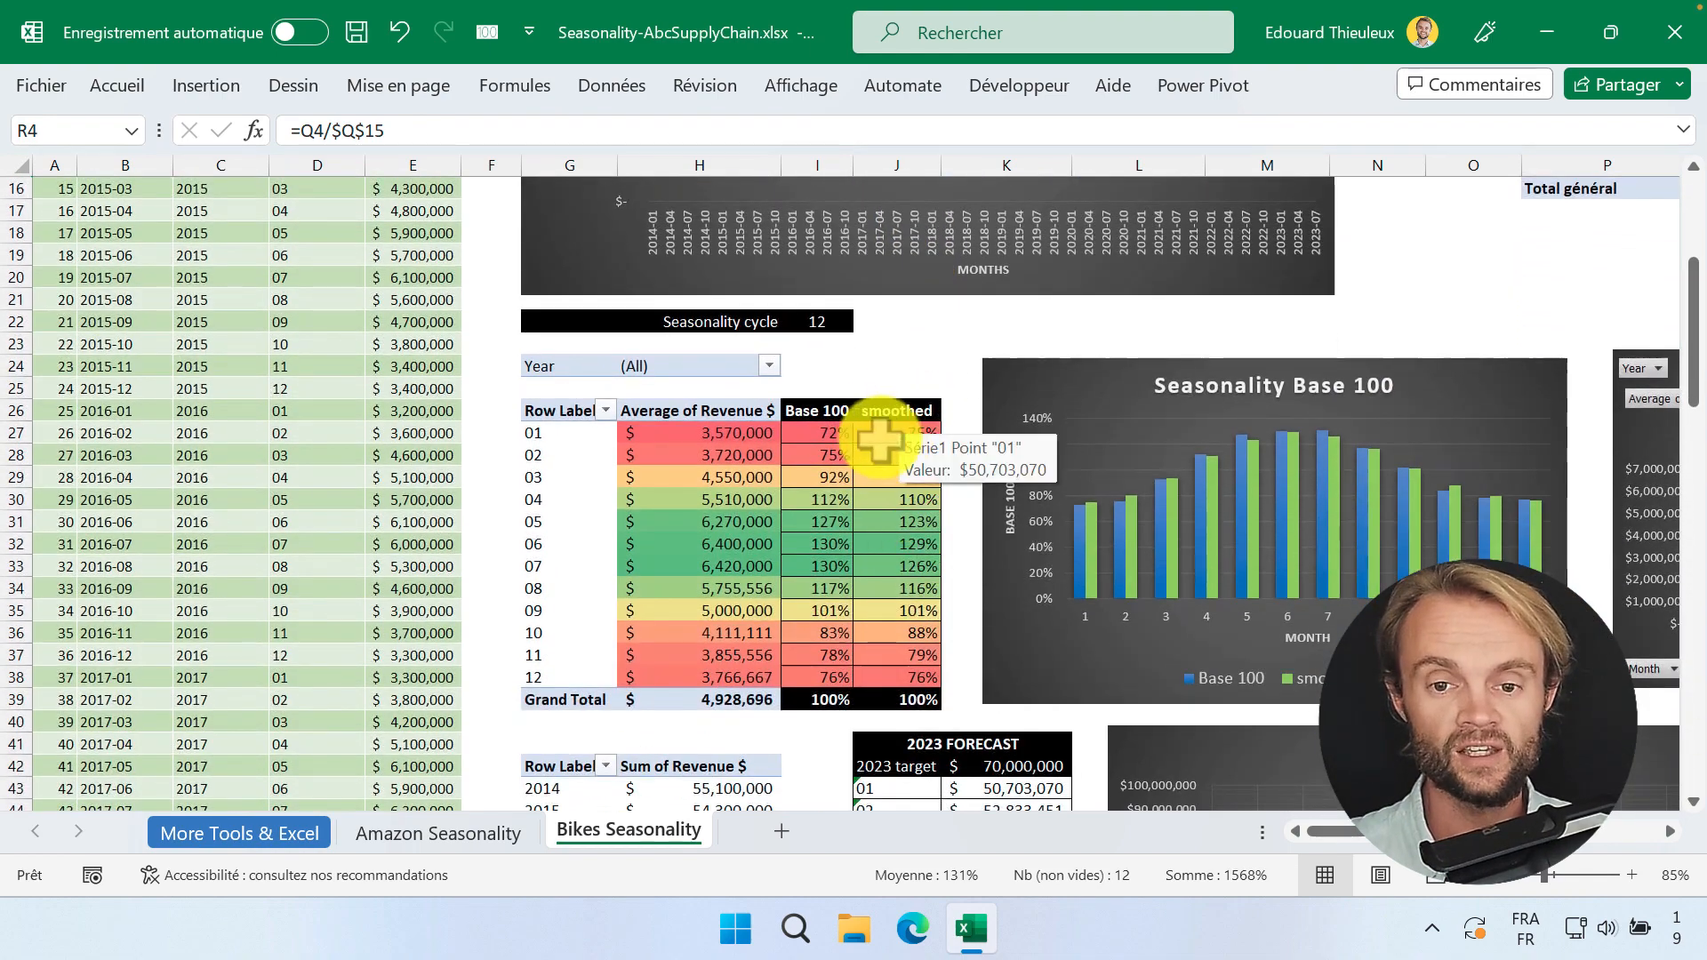
{"action": "scroll", "coordinate": [929, 458], "scroll_direction": "up", "scroll_amount": 3}
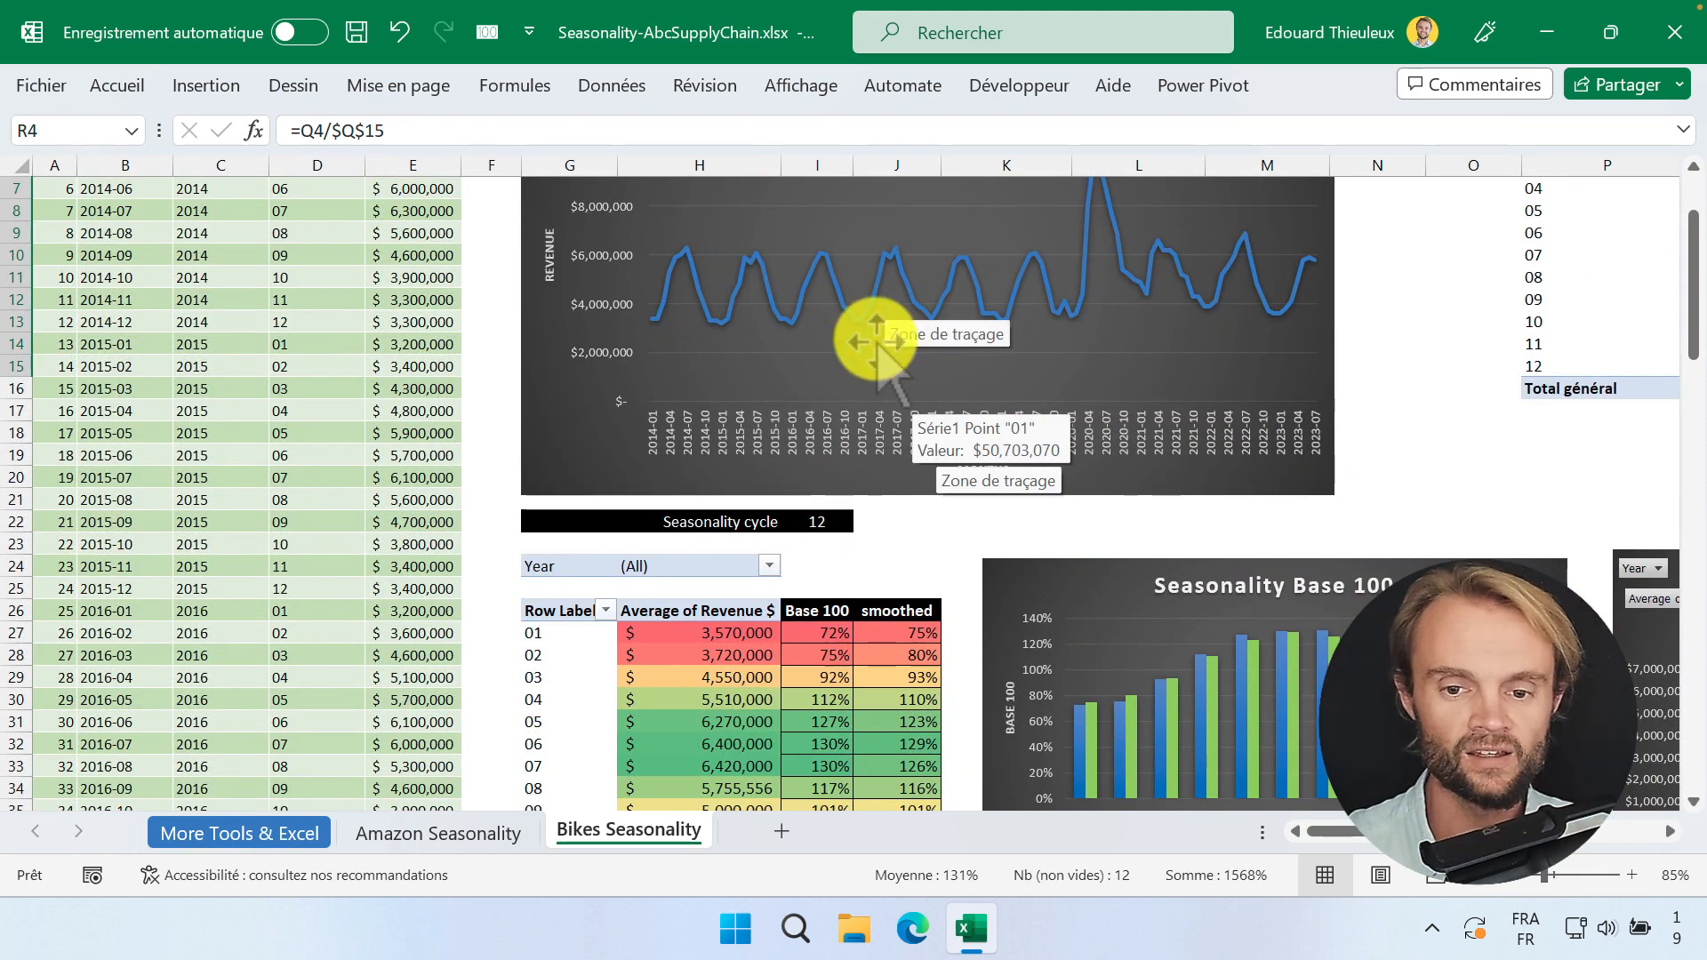
{"action": "scroll", "coordinate": [888, 498], "scroll_direction": "down", "scroll_amount": 2}
{"action": "left_click", "coordinate": [907, 567]}
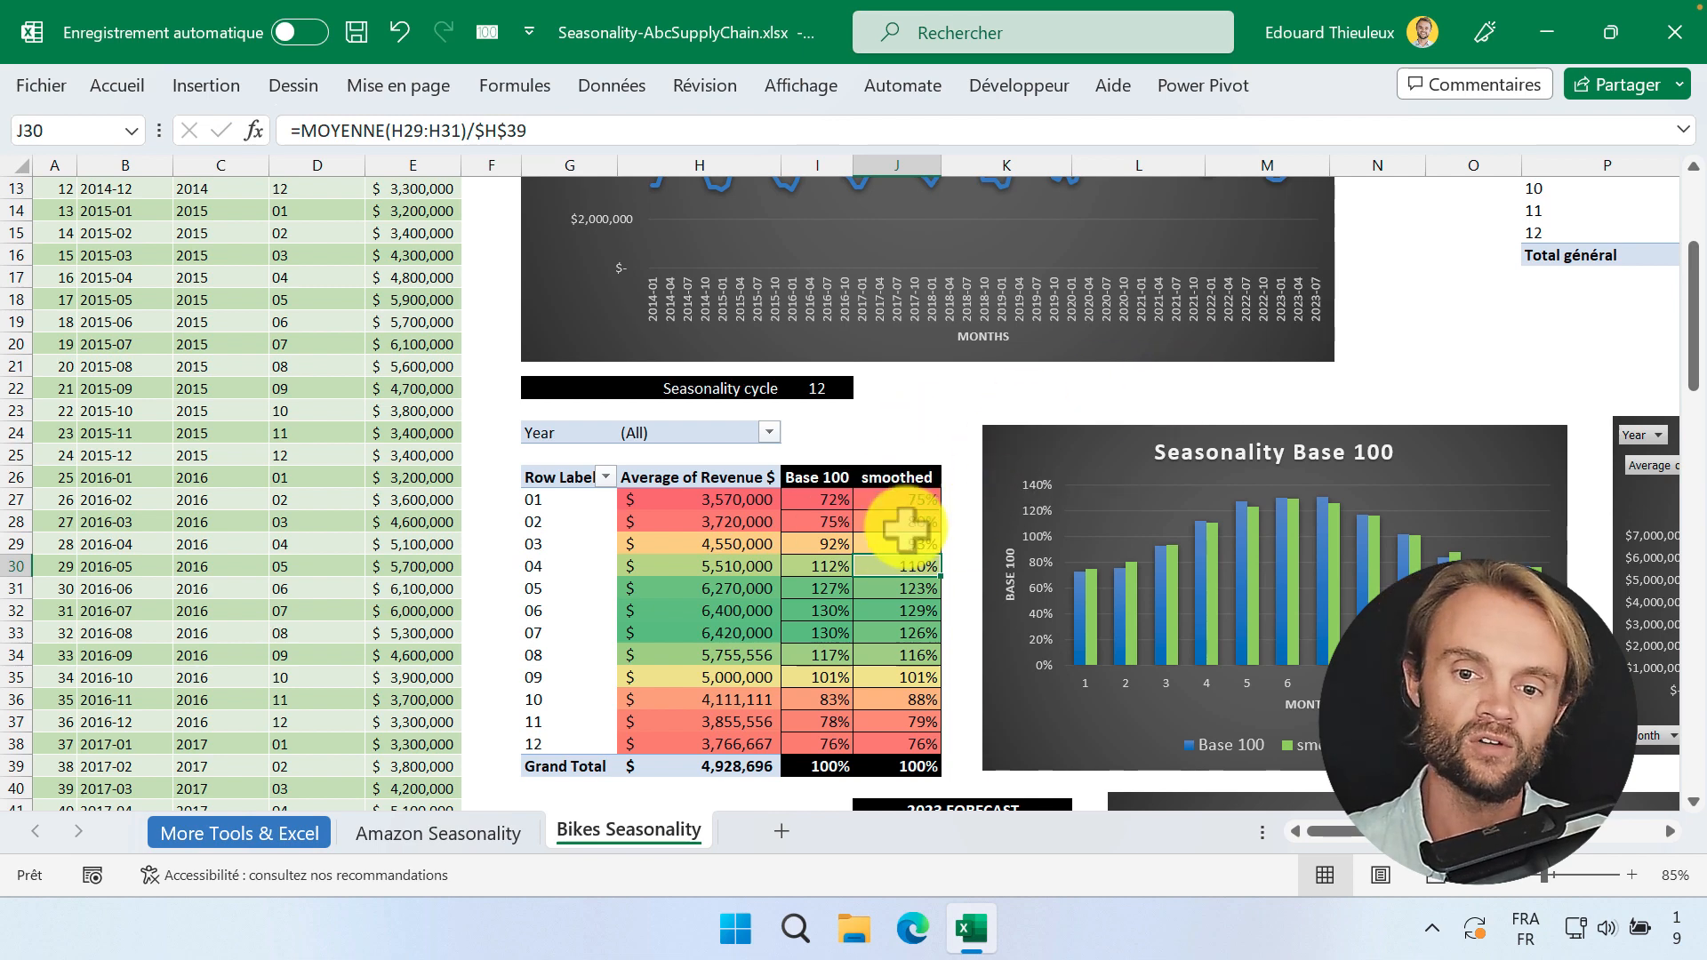
{"action": "scroll", "coordinate": [902, 522], "scroll_direction": "down", "scroll_amount": 2}
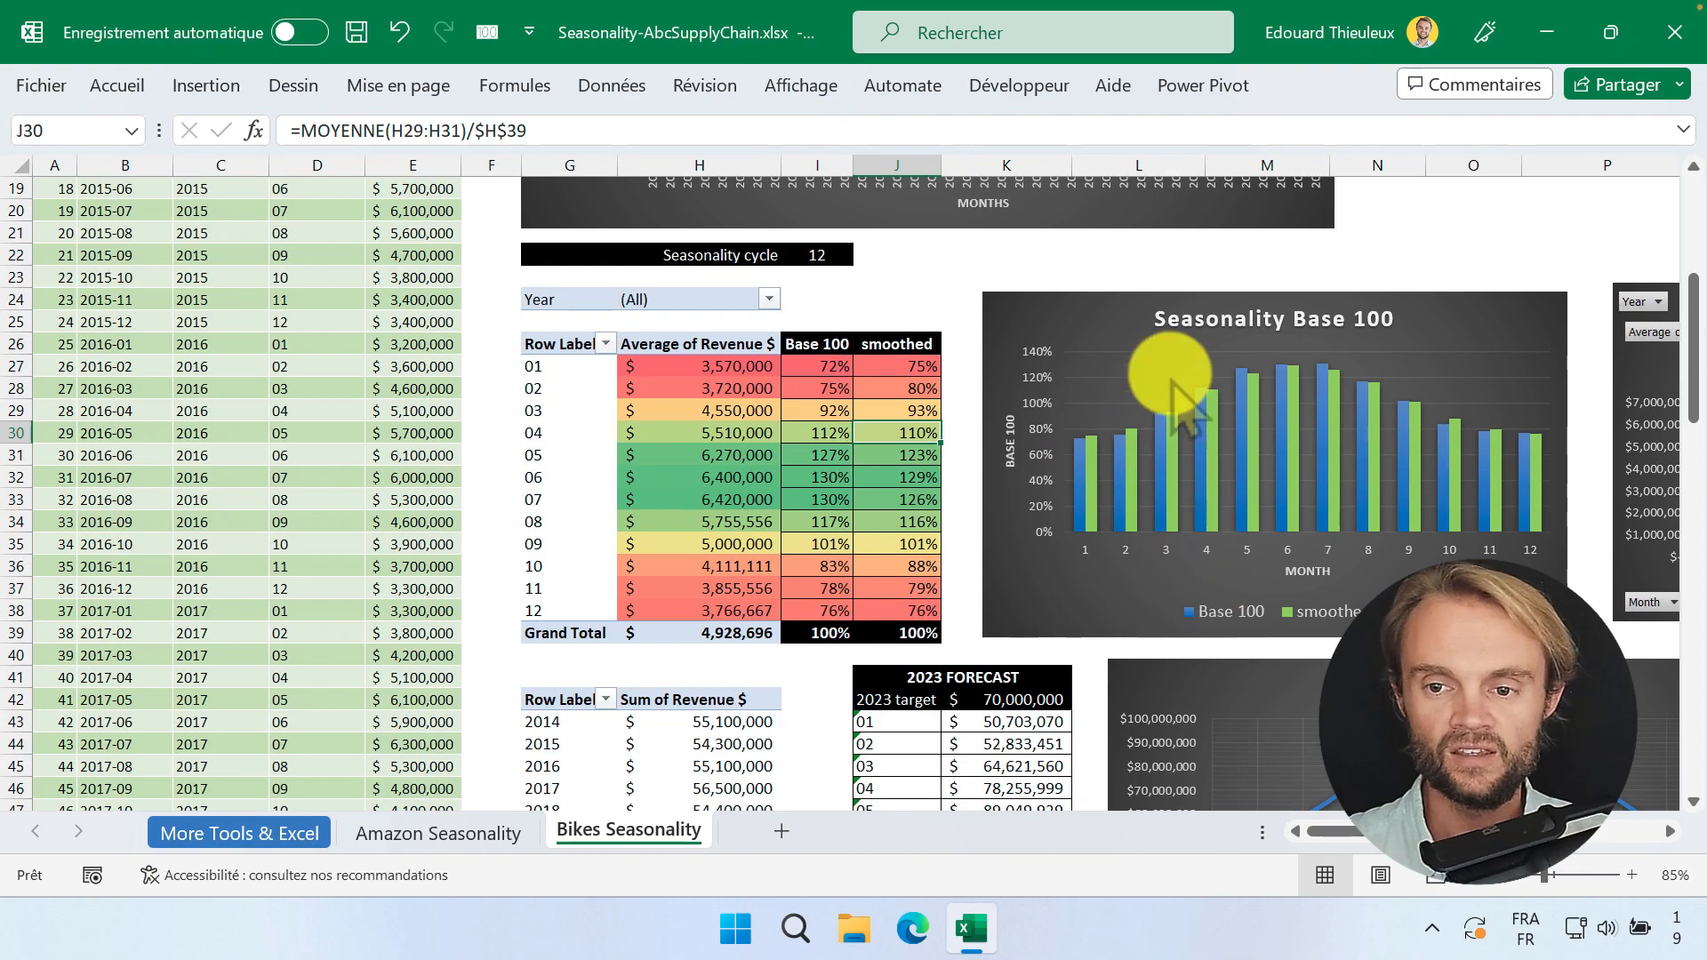
{"action": "scroll", "coordinate": [812, 305], "scroll_direction": "up", "scroll_amount": 4}
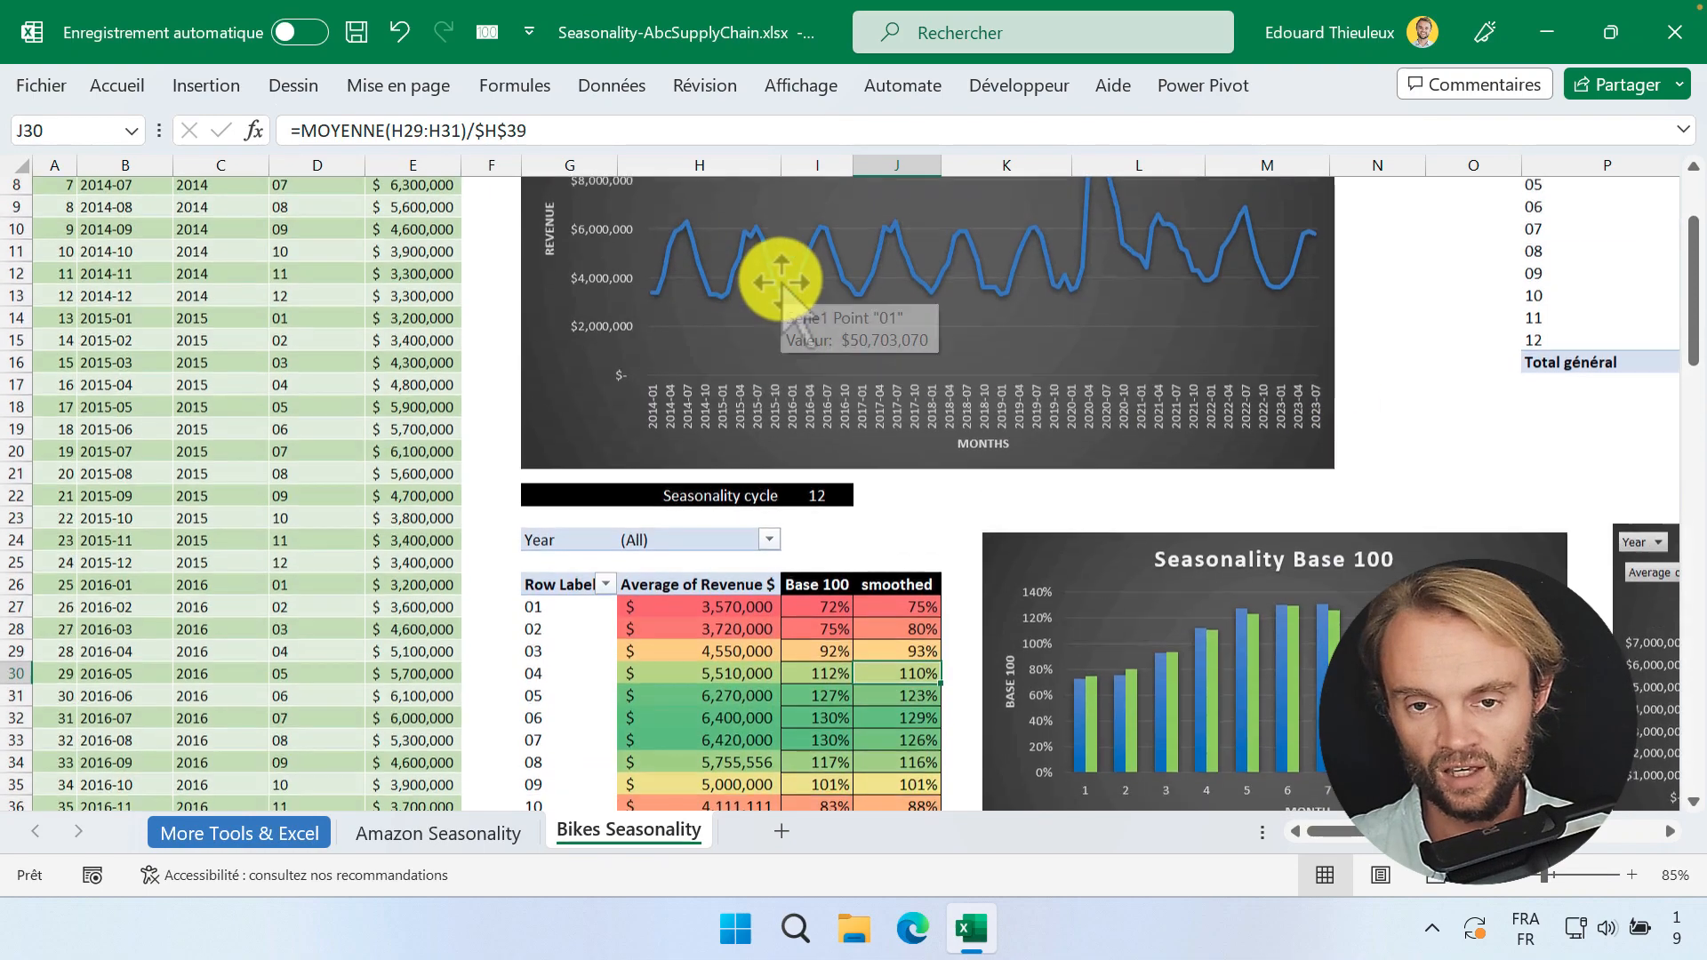
{"action": "scroll", "coordinate": [1193, 480], "scroll_direction": "down", "scroll_amount": 4}
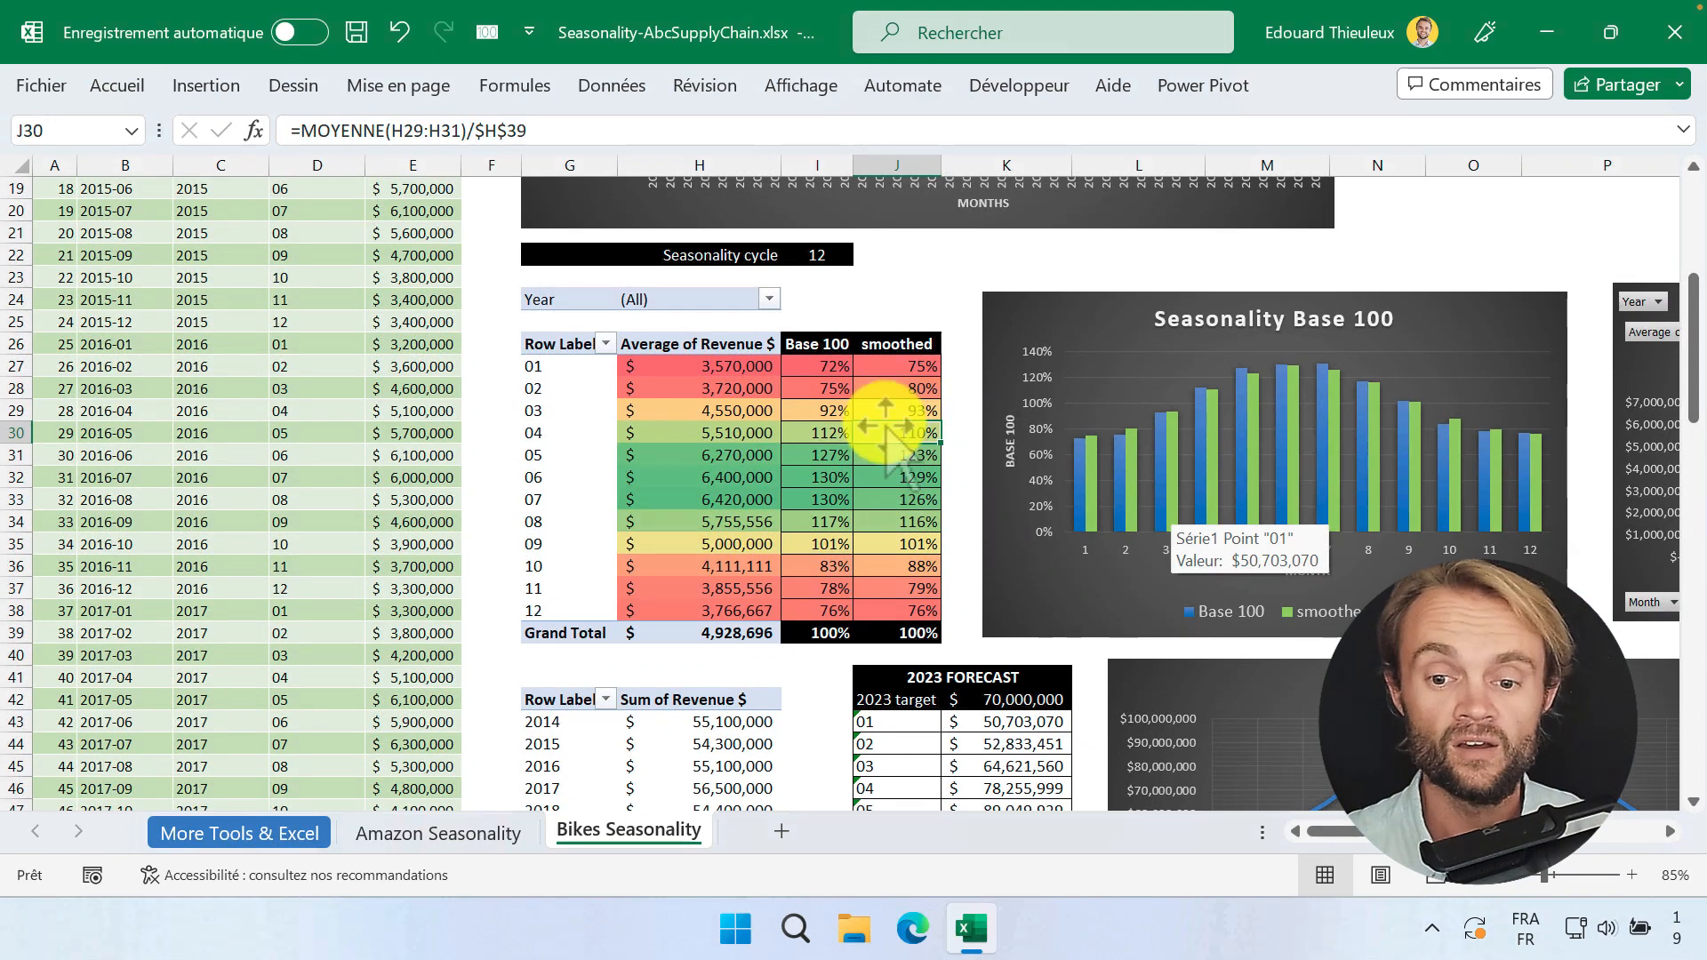
Step: Inspect the 2023 forecast formula for month 05 in K47, then return to the Bicycle Sales Usa chart
{"action": "scroll", "coordinate": [885, 431], "scroll_direction": "down", "scroll_amount": 4}
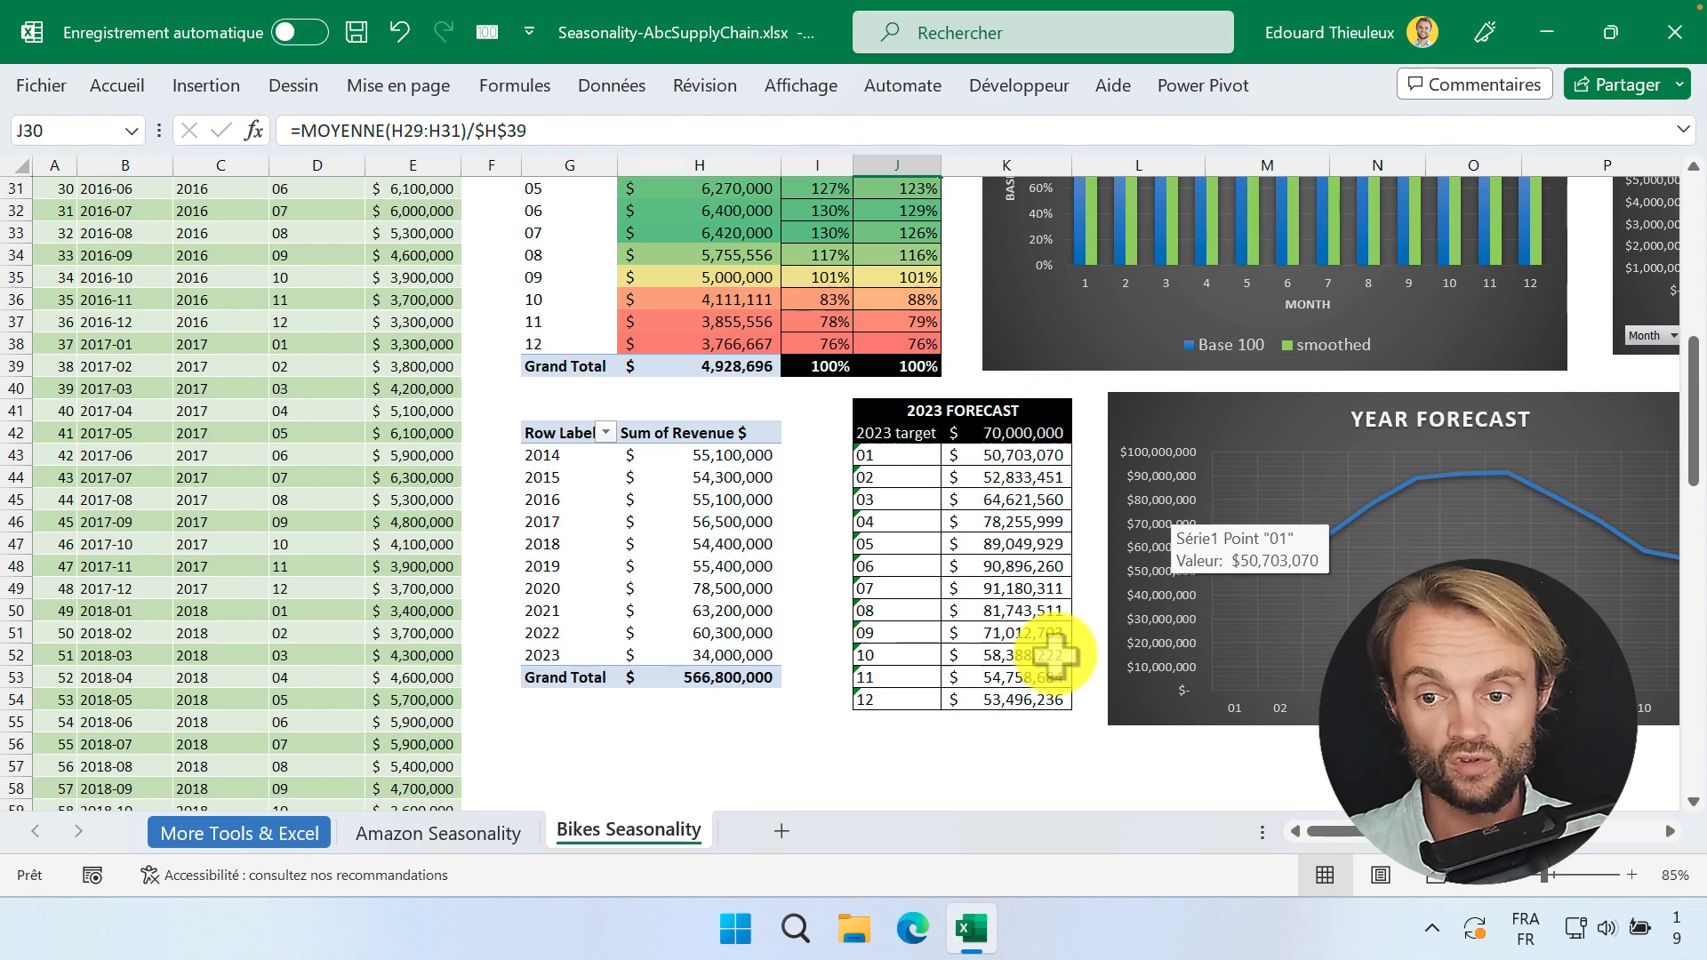
{"action": "left_click", "coordinate": [1005, 543]}
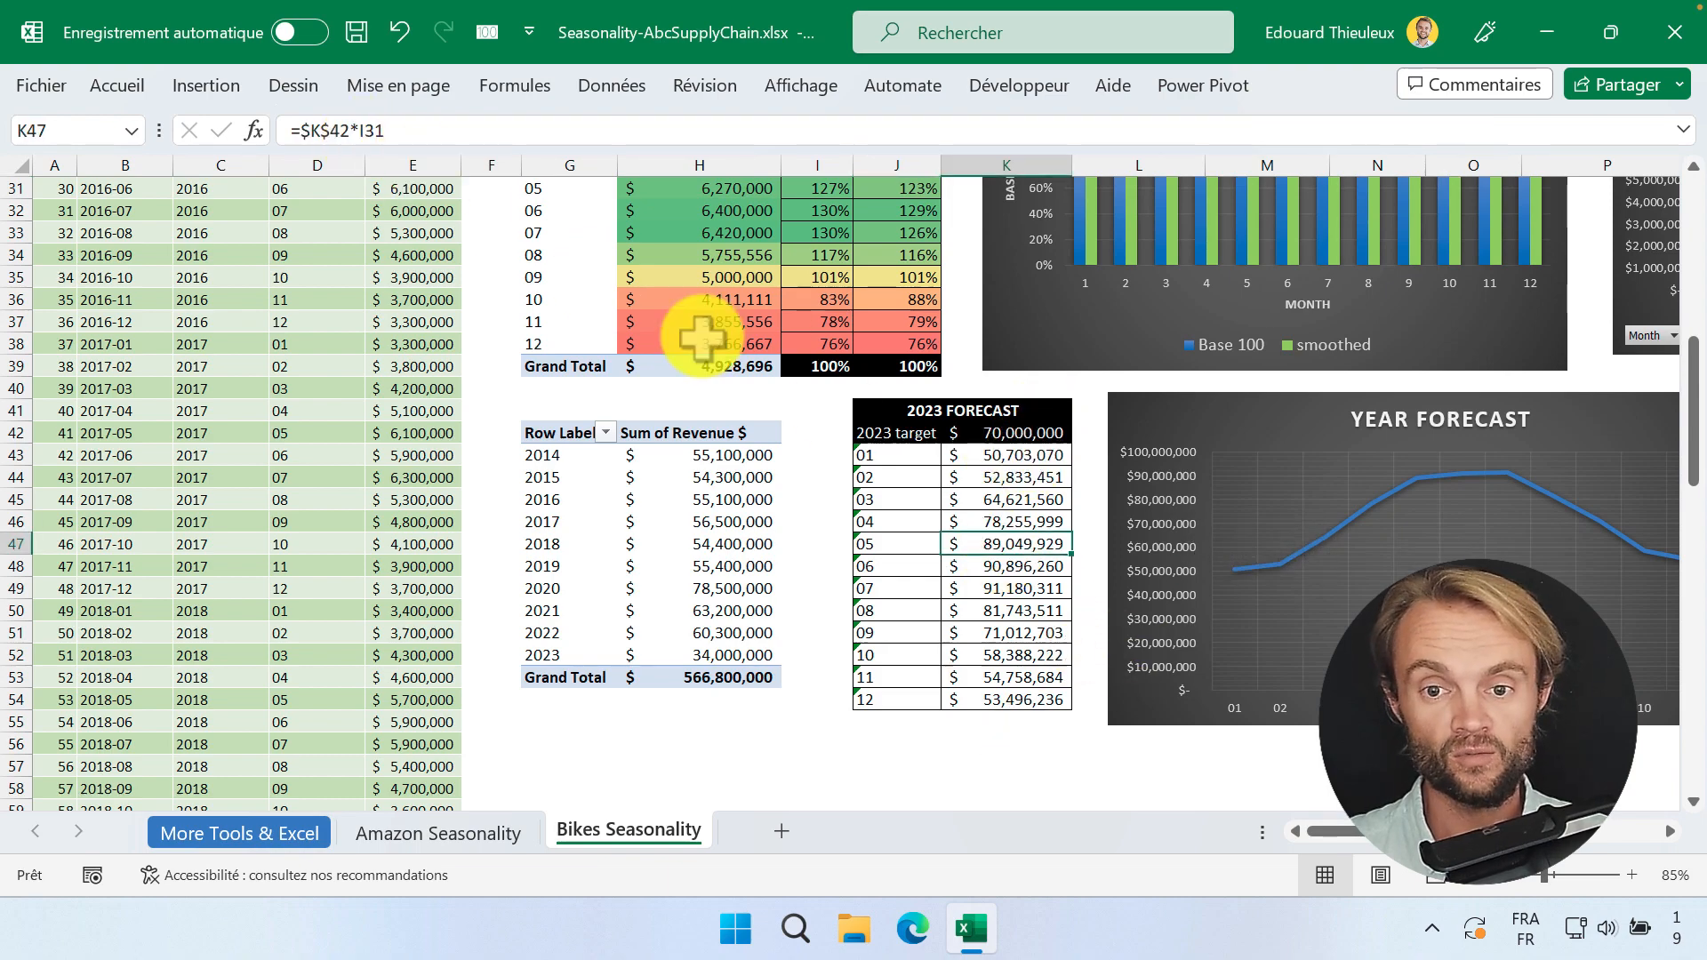
{"action": "scroll", "coordinate": [889, 445], "scroll_direction": "up", "scroll_amount": 10}
{"action": "left_click", "coordinate": [1351, 414]}
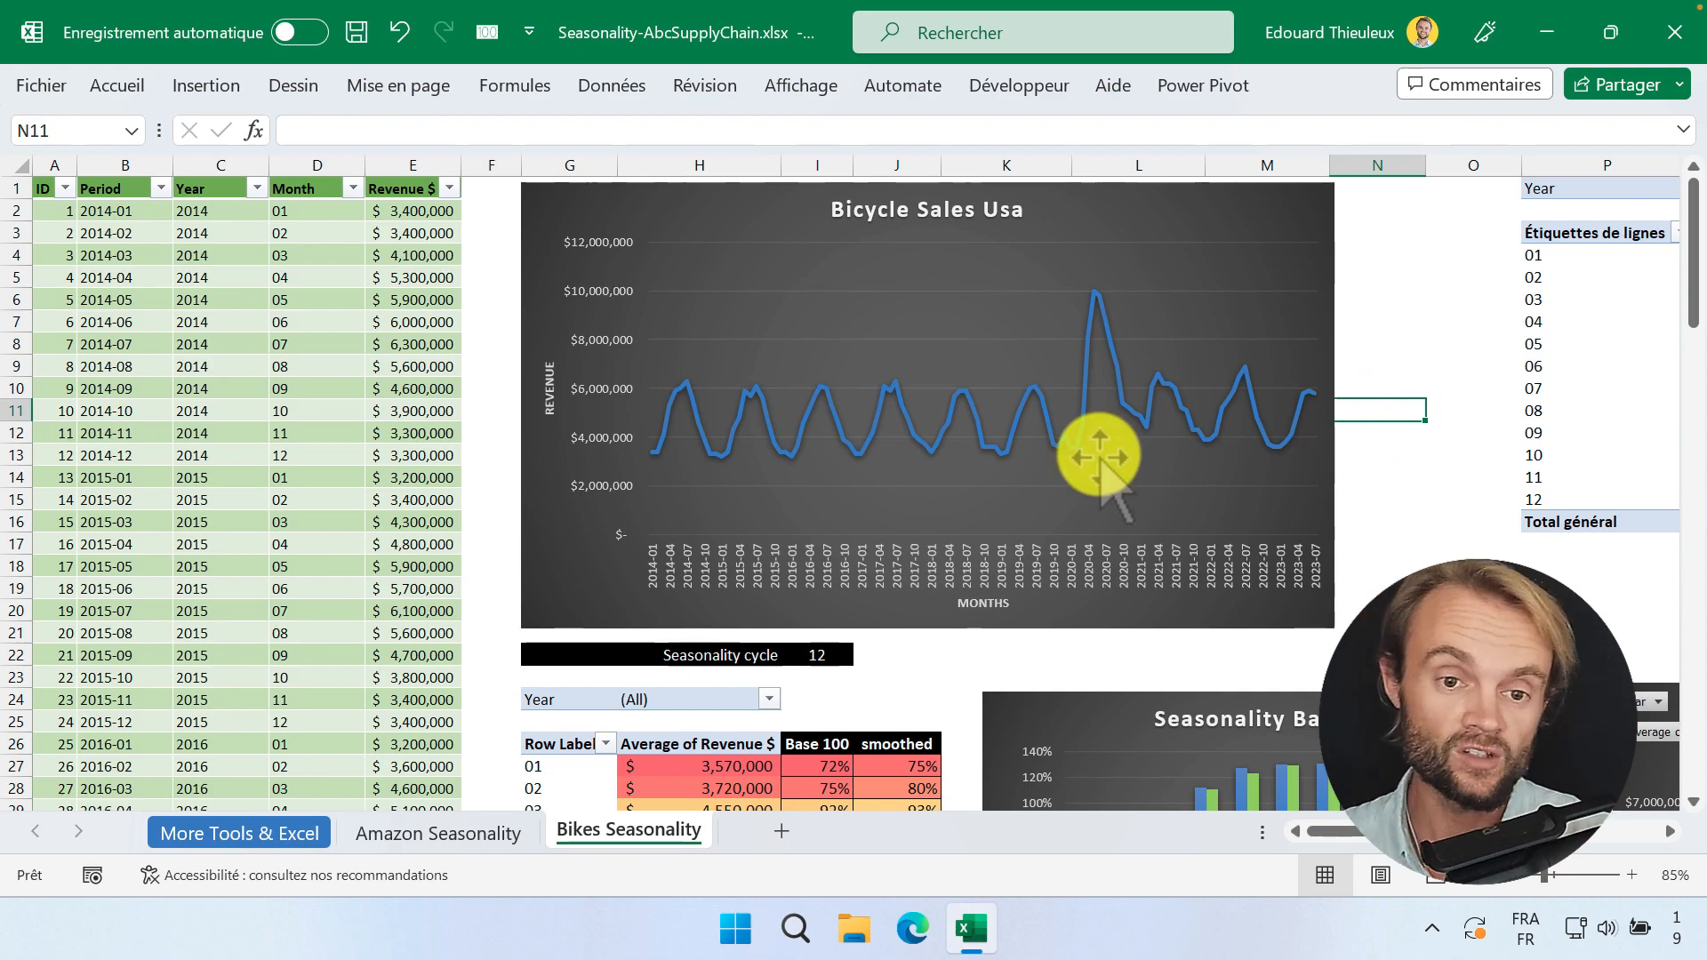